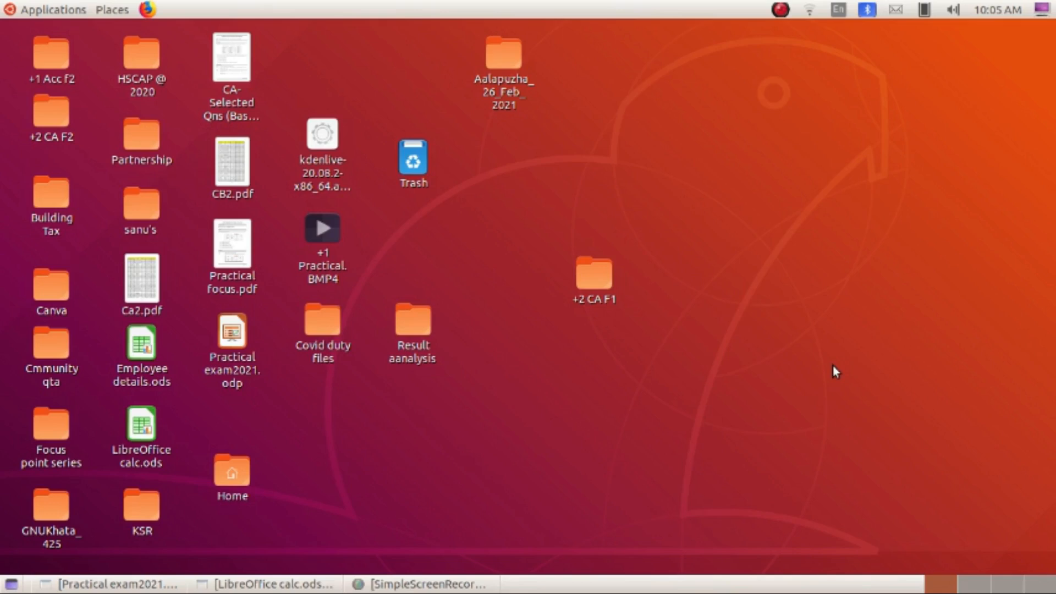
- Launch a new LibreOffice Calc spreadsheet from the Applications > Office menu
{"action": "left_click", "coordinate": [60, 15]}
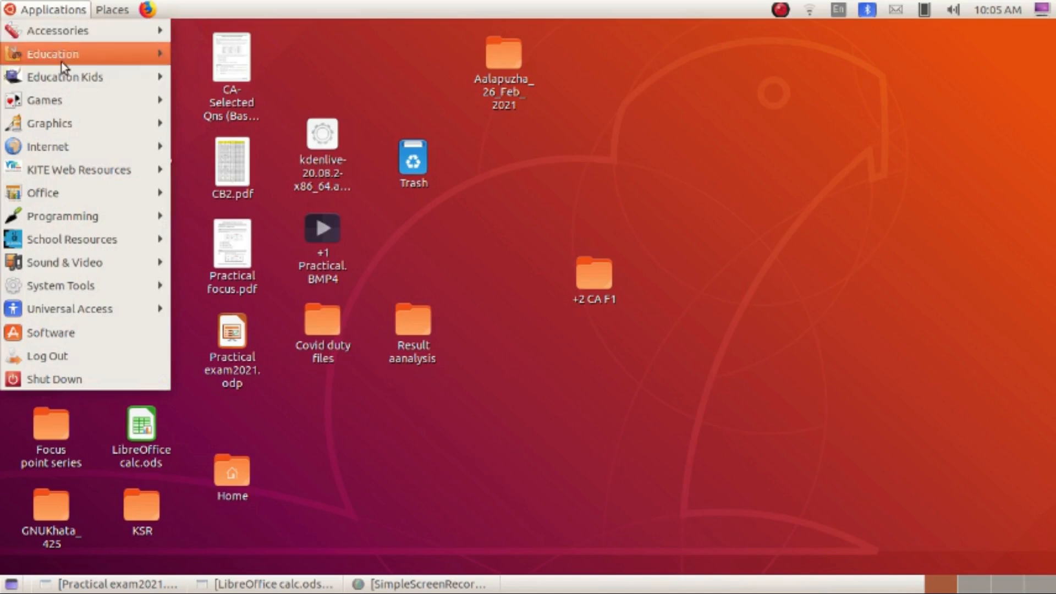
{"action": "mouse_move", "coordinate": [76, 193]}
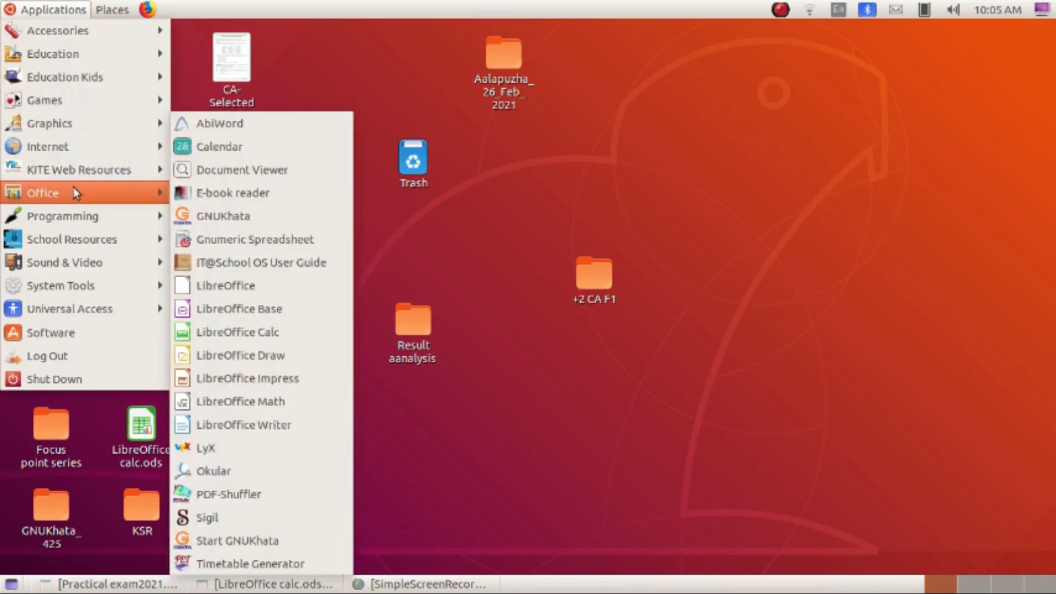
{"action": "left_click", "coordinate": [258, 340]}
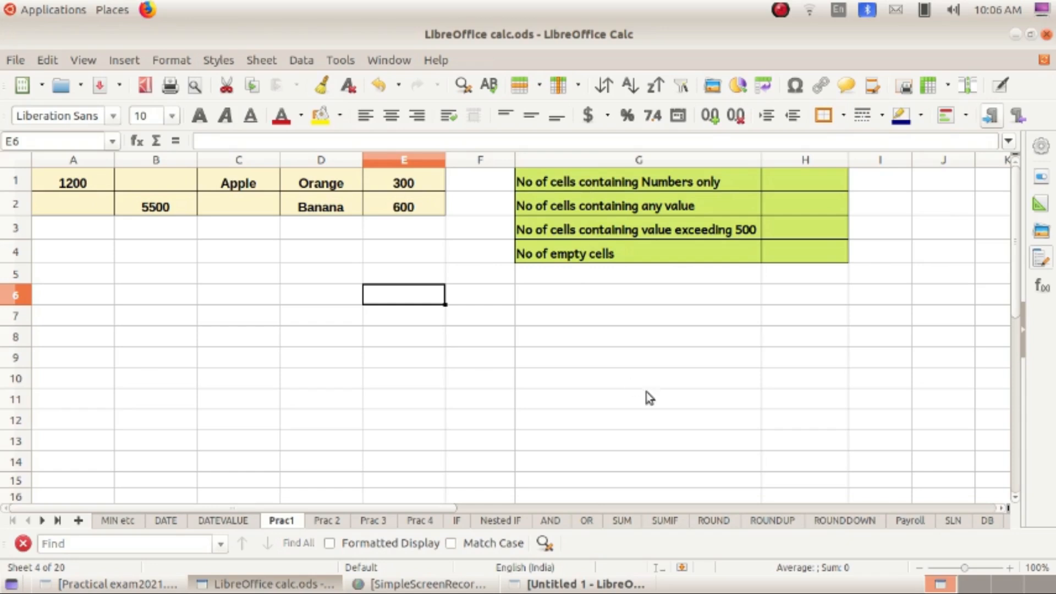
- Enter =COUNT(A1:E2) in H1 so it shows 4 numeric cells, then verify it
{"action": "left_click", "coordinate": [797, 182]}
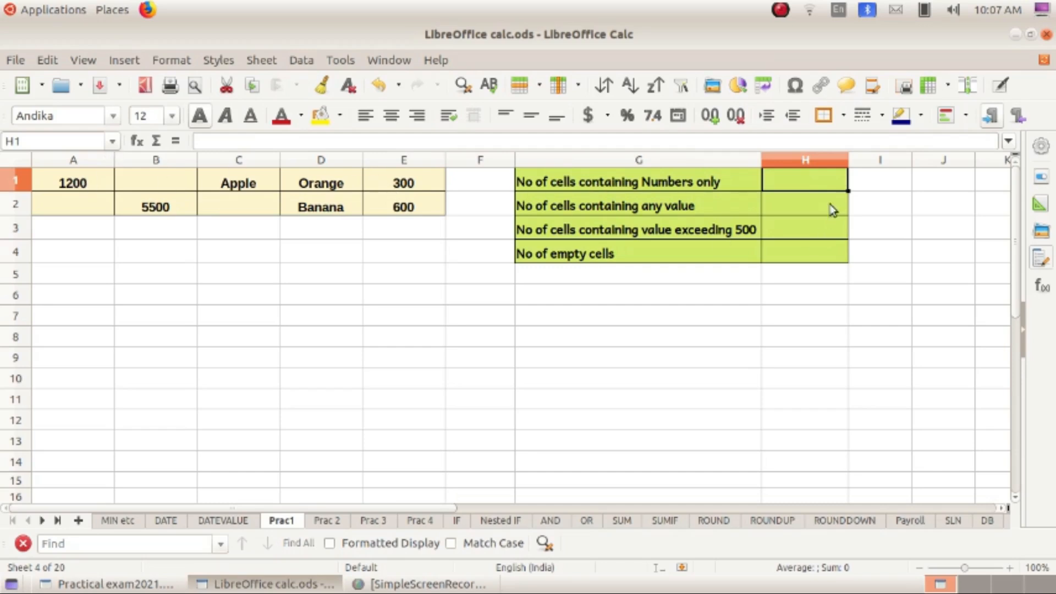
{"action": "type", "text": "=count"}
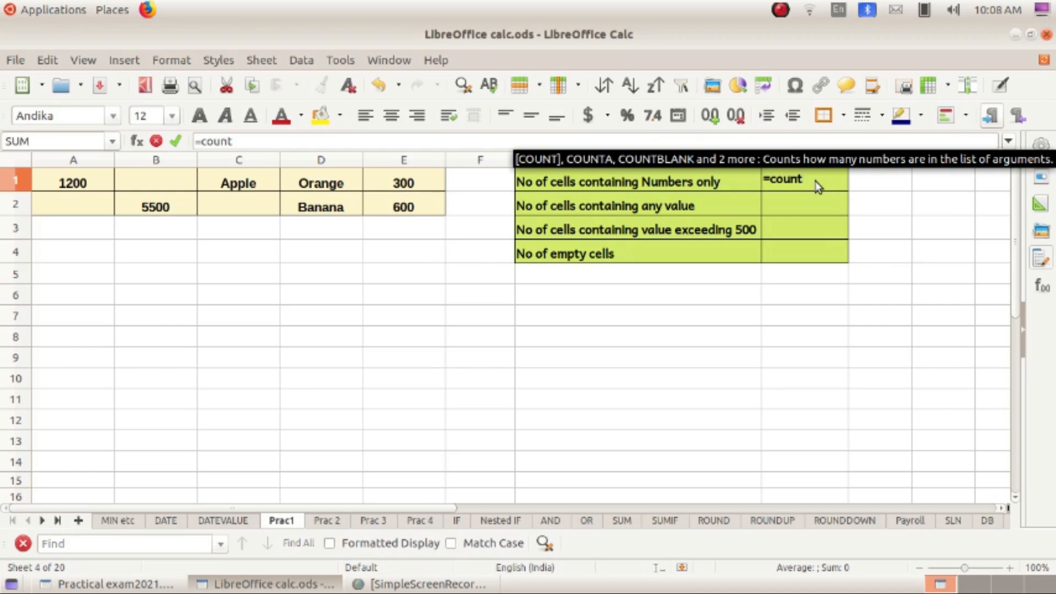
{"action": "type", "text": "("}
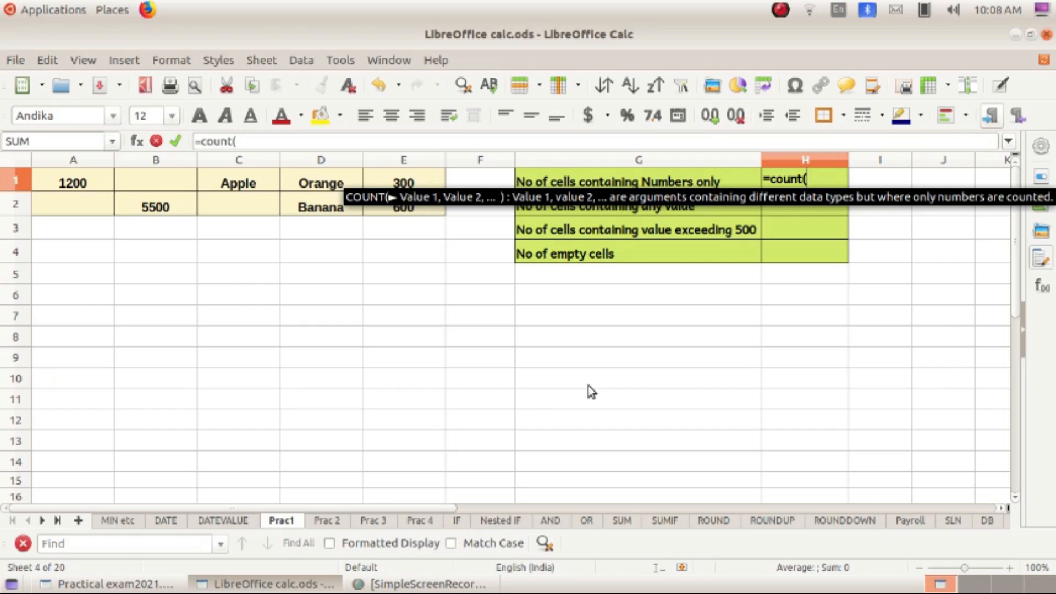
{"action": "type", "text": "A1"}
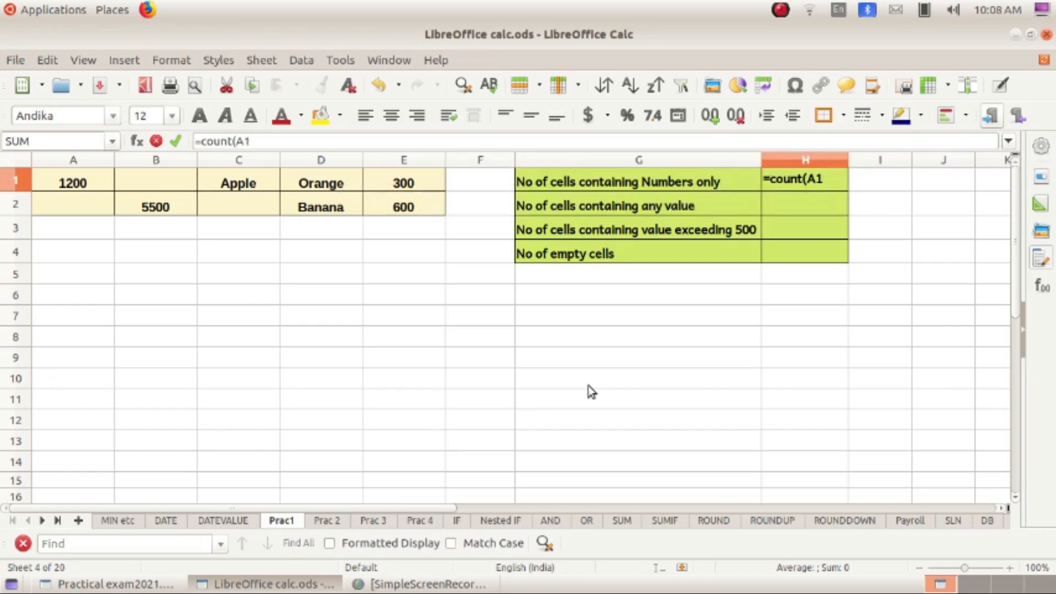
{"action": "type", "text": ":"}
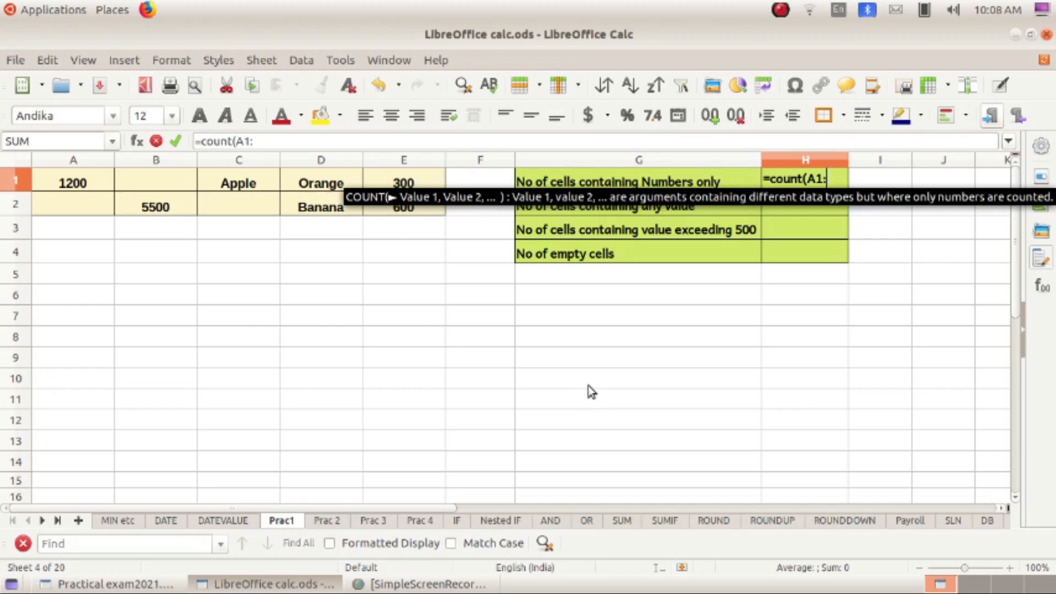
{"action": "type", "text": "E"}
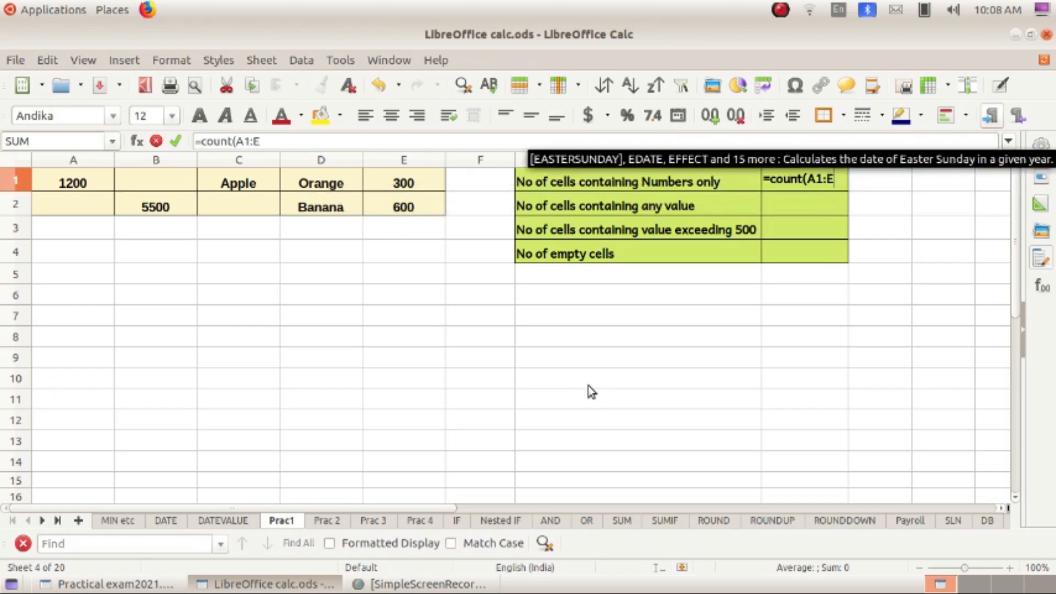
{"action": "type", "text": "2)"}
{"action": "key", "text": "Return"}
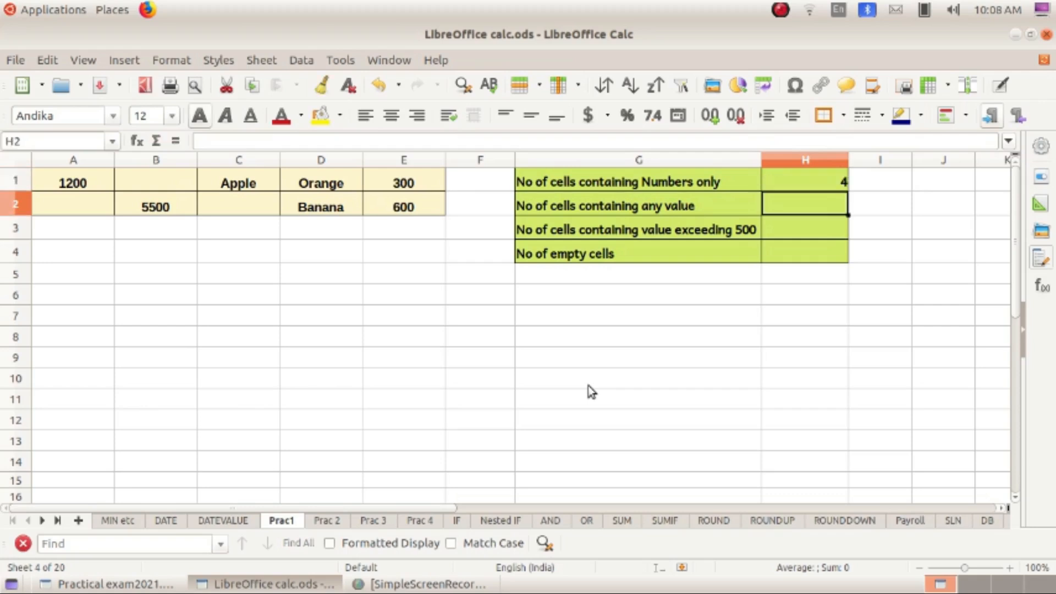
{"action": "left_click", "coordinate": [818, 185]}
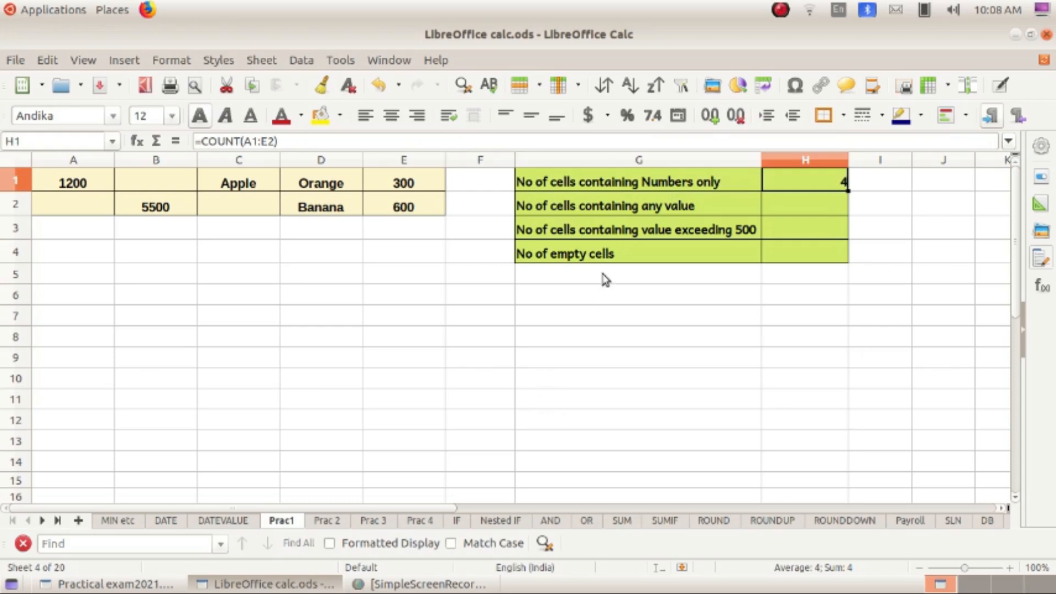
{"action": "left_click", "coordinate": [818, 202]}
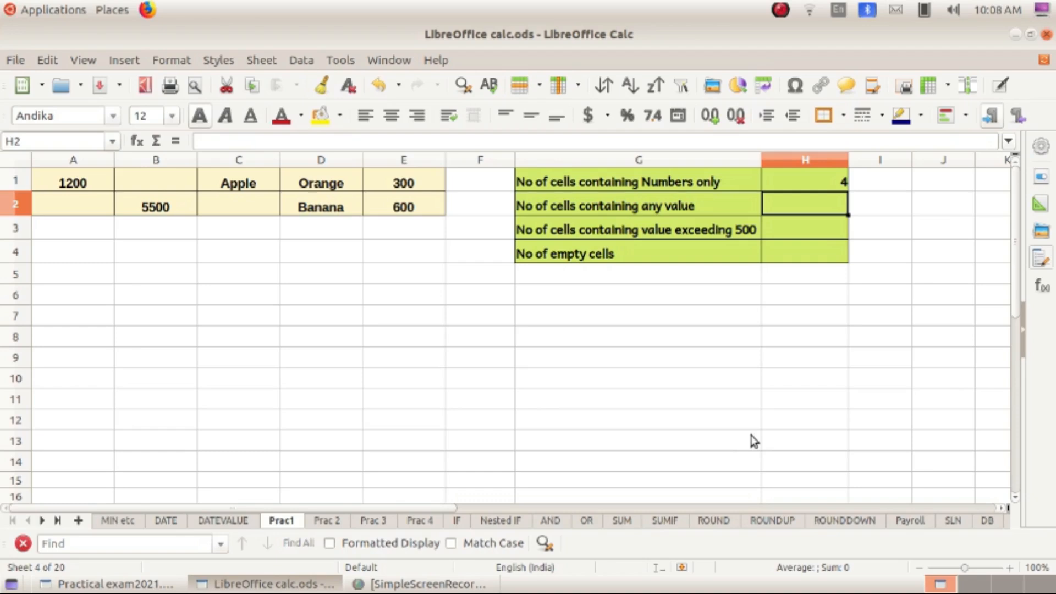
- Enter =COUNTA(A1:E2) in H2 using autocomplete, returning 7 non-empty cells
{"action": "type", "text": "="}
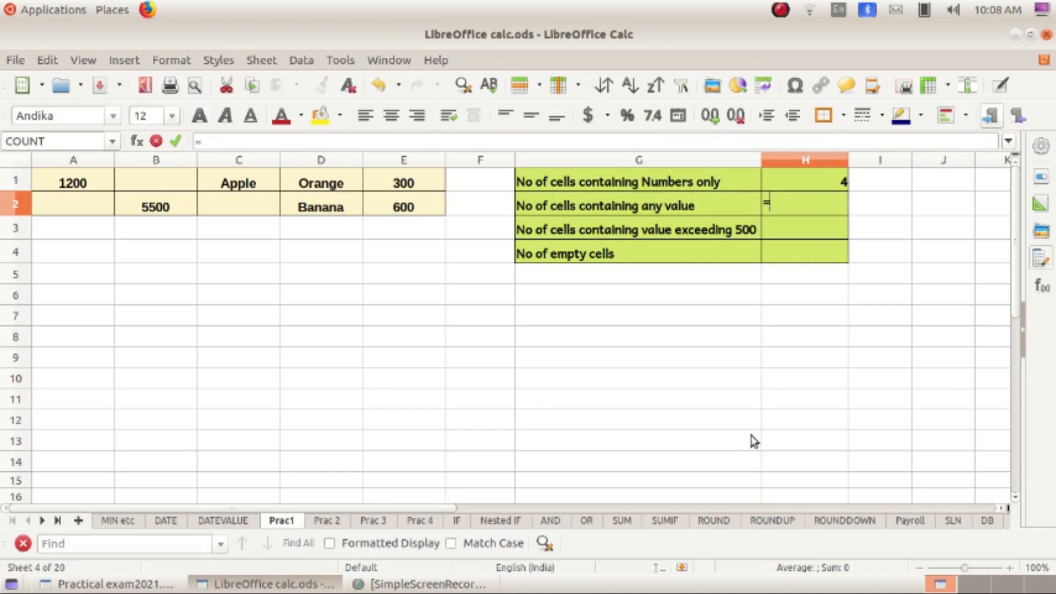
{"action": "type", "text": "Co"}
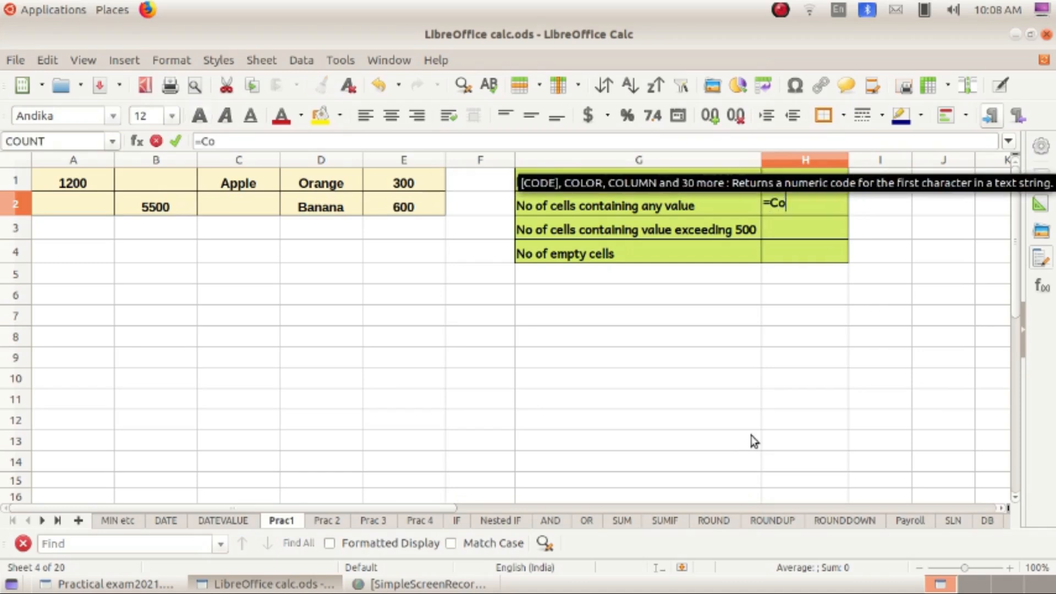
{"action": "type", "text": "unta"}
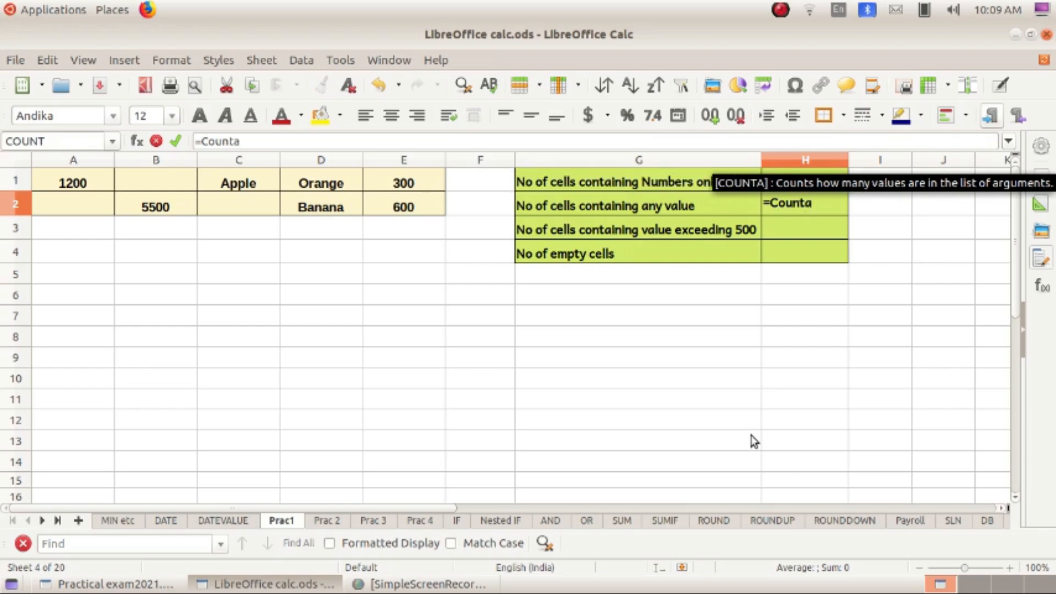
{"action": "key", "text": "Return"}
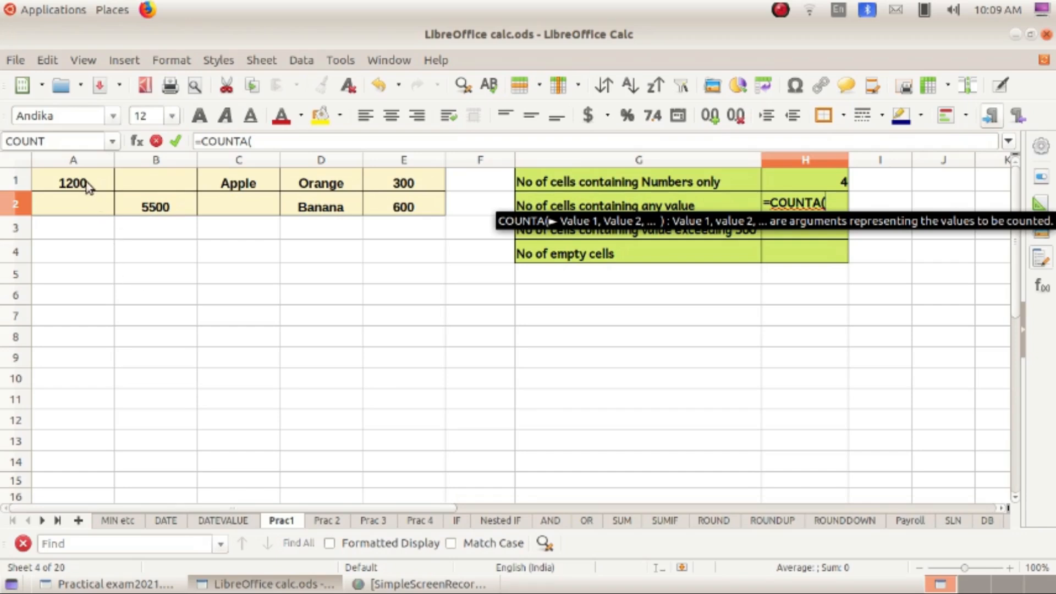
{"action": "type", "text": "A"}
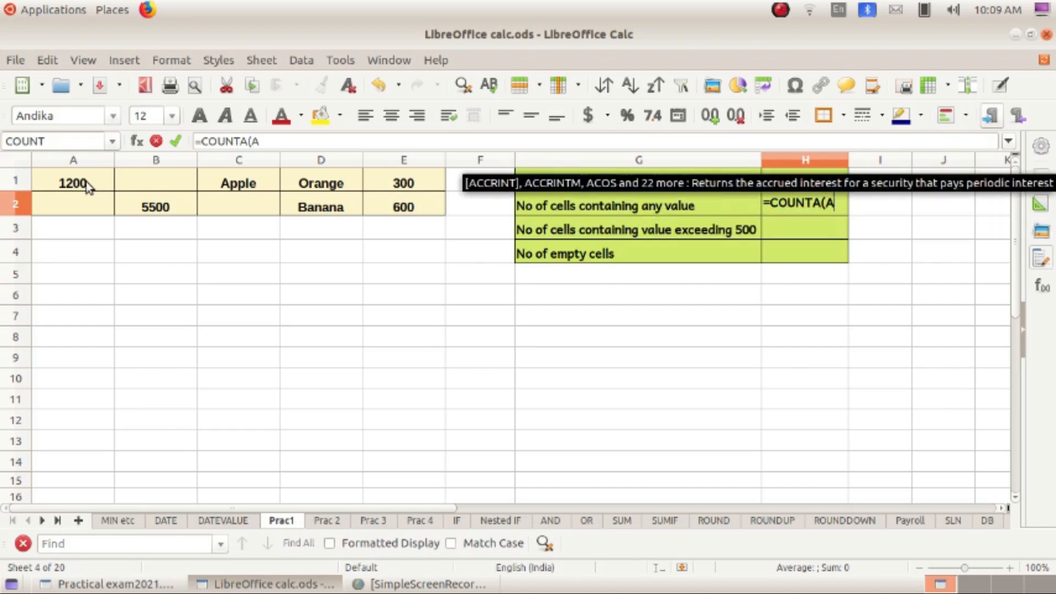
{"action": "type", "text": "1:"}
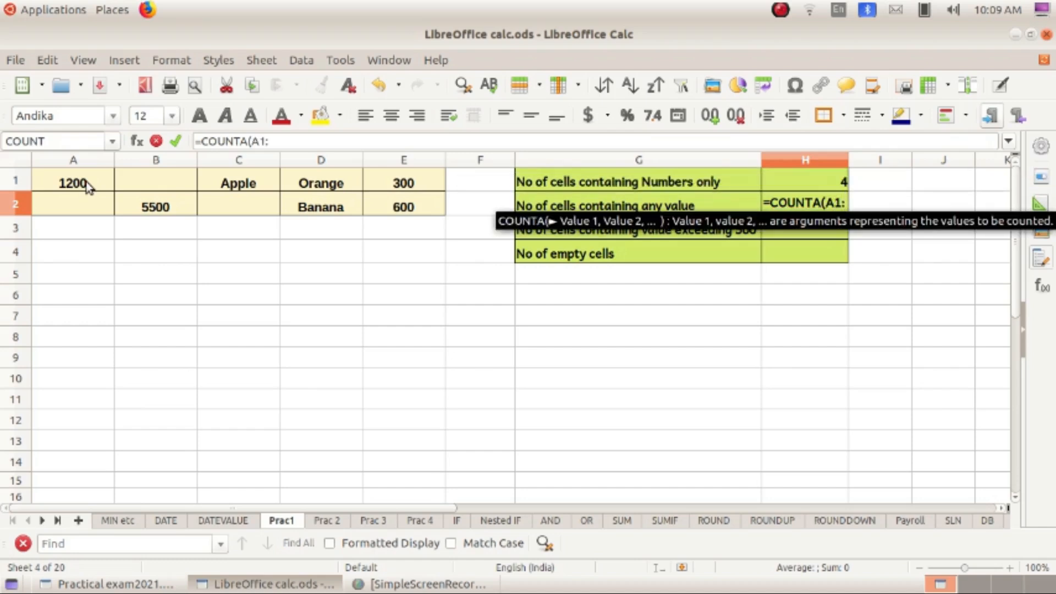
{"action": "type", "text": "E"}
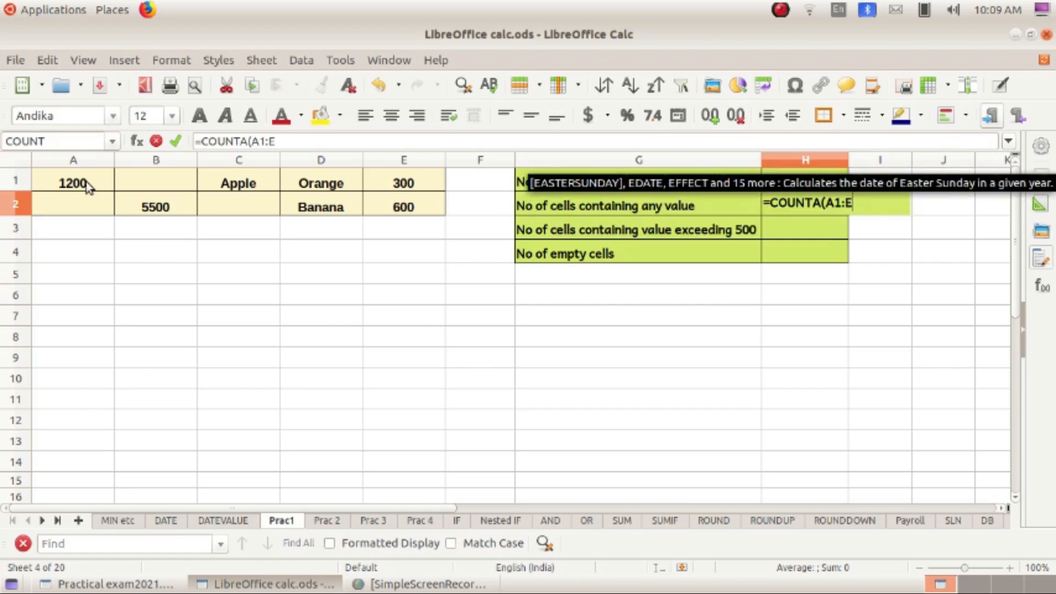
{"action": "type", "text": "2"}
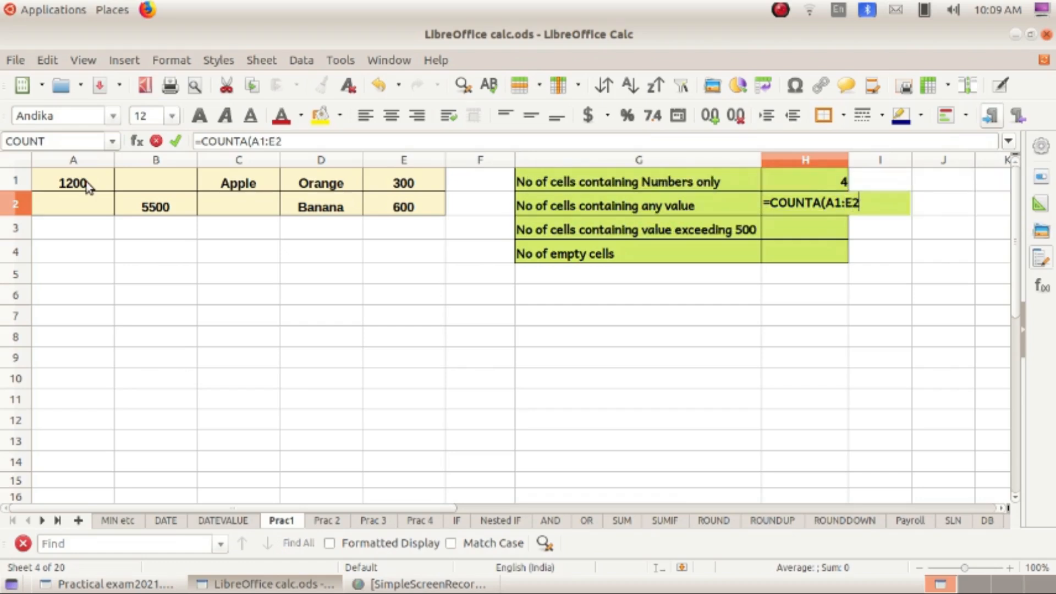
{"action": "type", "text": ")"}
{"action": "key", "text": "Return"}
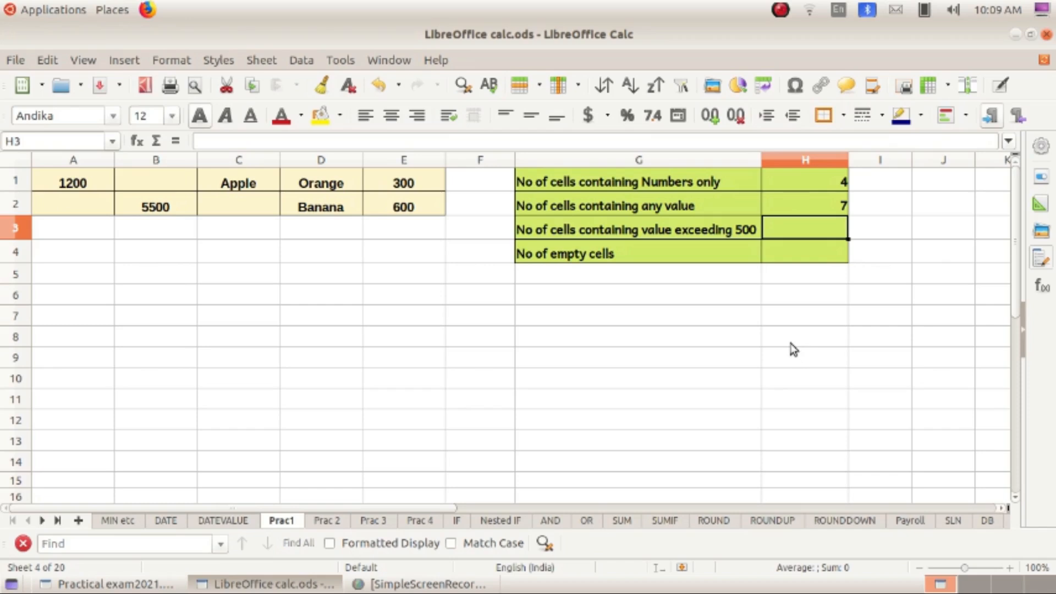
- Enter =COUNTIF(A1:E2,">500") in H3, returning 3, and recheck the formula
{"action": "type", "text": "=C"}
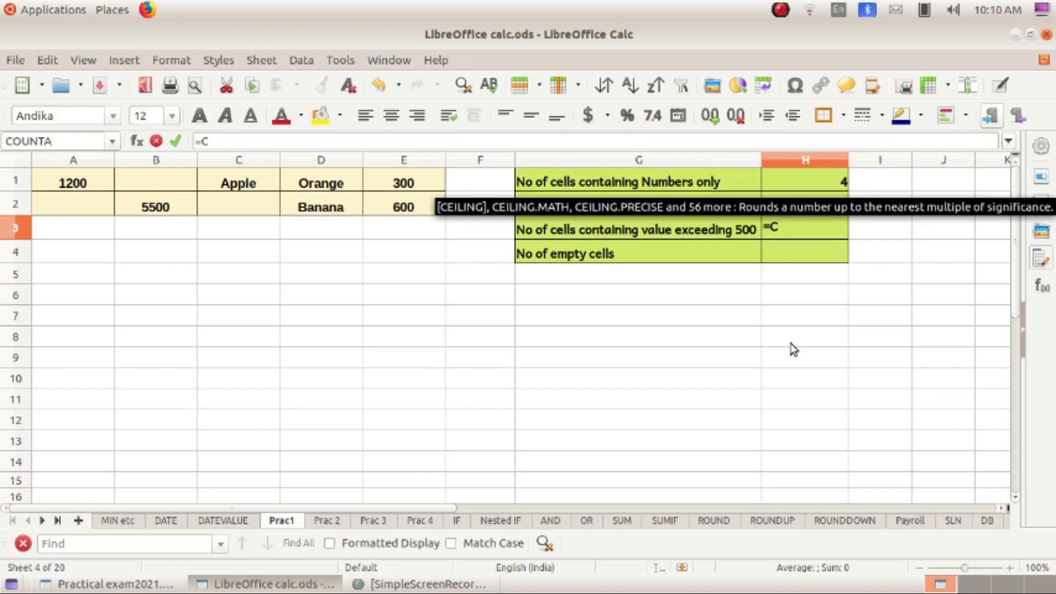
{"action": "type", "text": "ountif"}
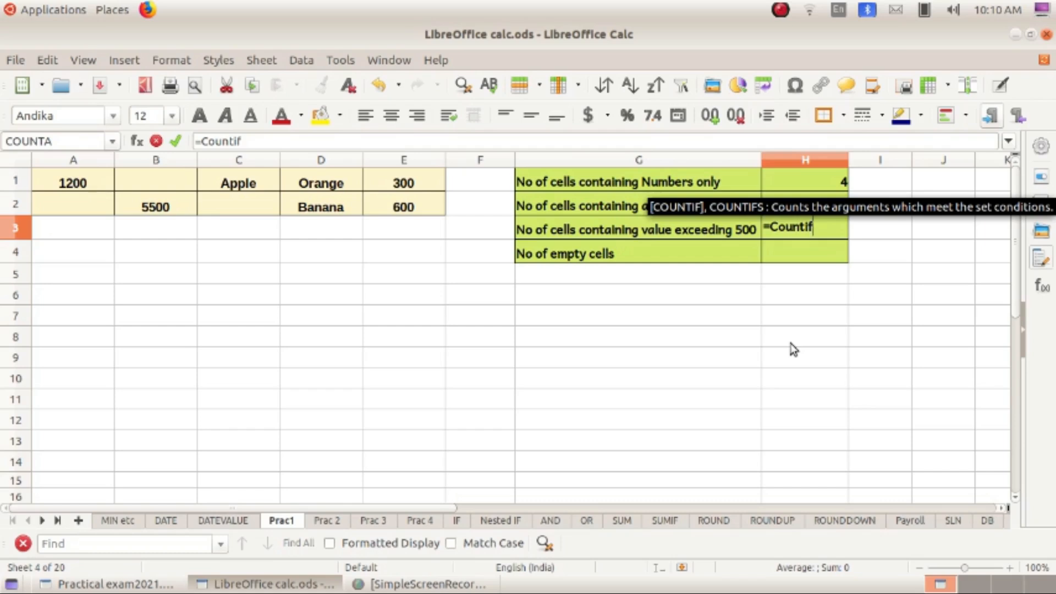
{"action": "type", "text": "(A"}
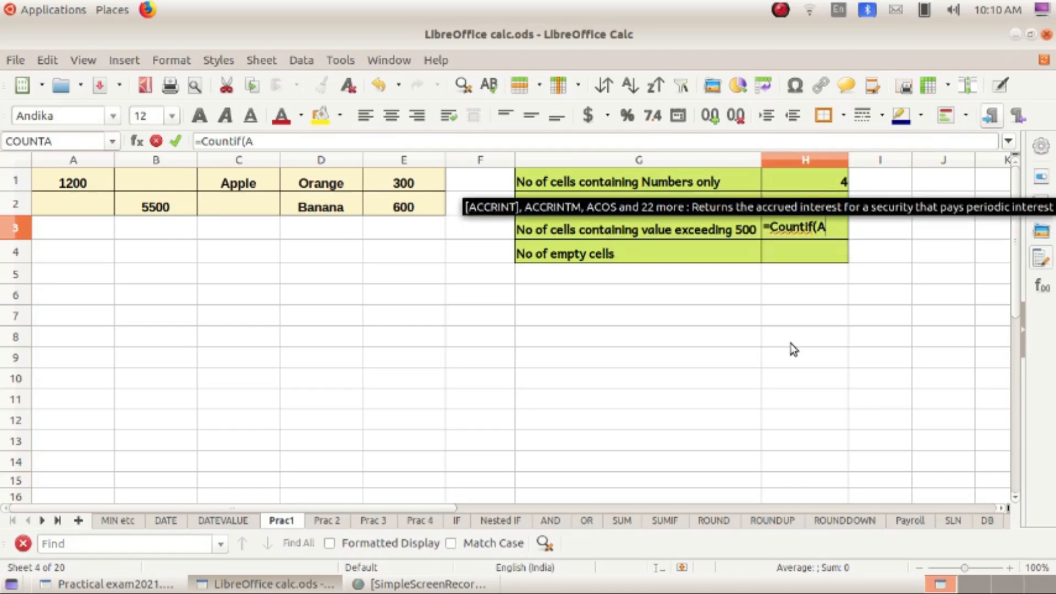
{"action": "type", "text": "1"}
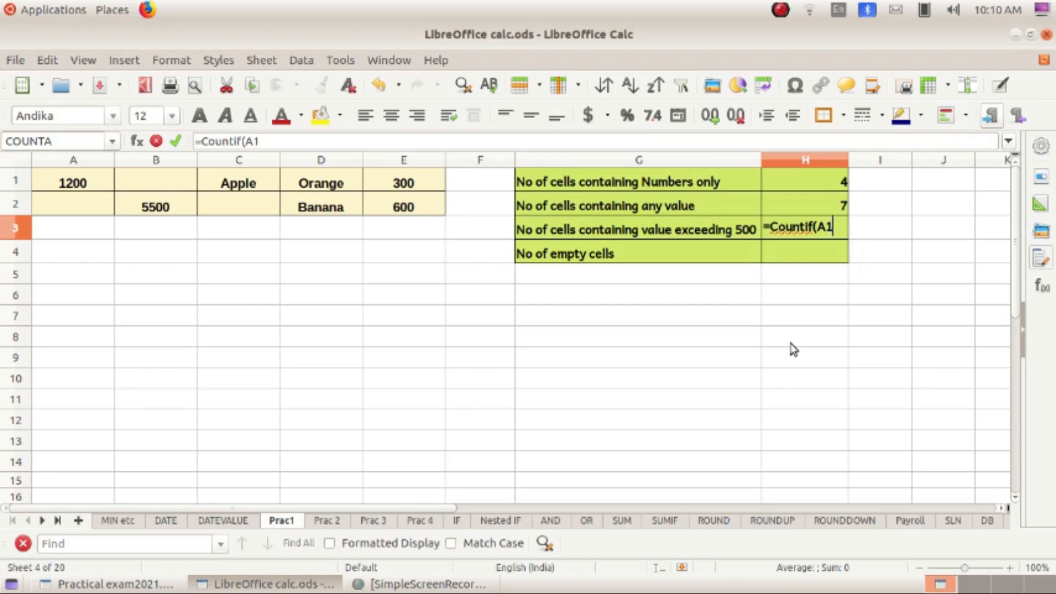
{"action": "type", "text": ":E2"}
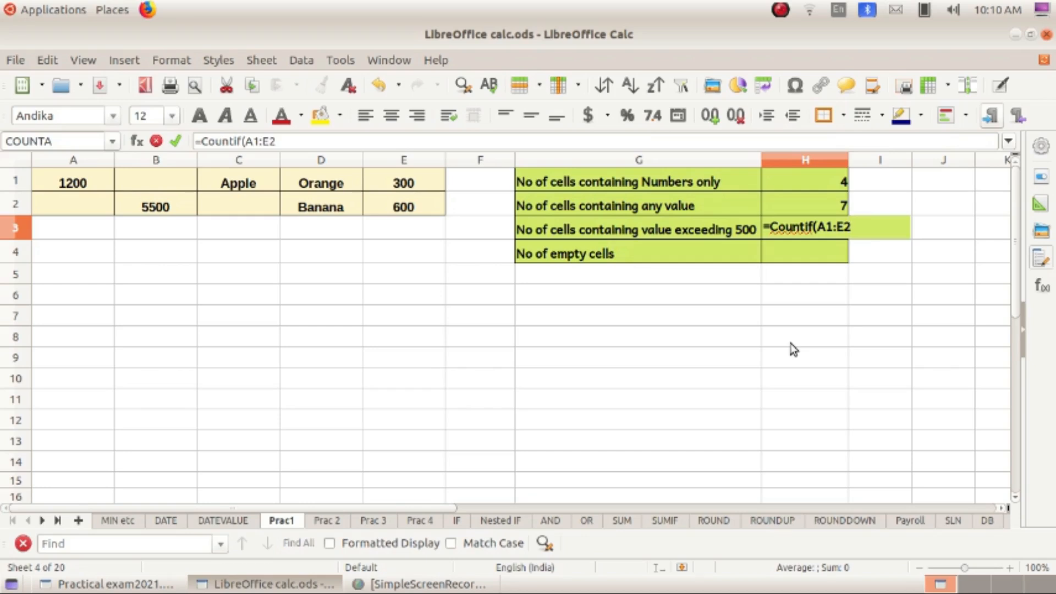
{"action": "type", "text": ","}
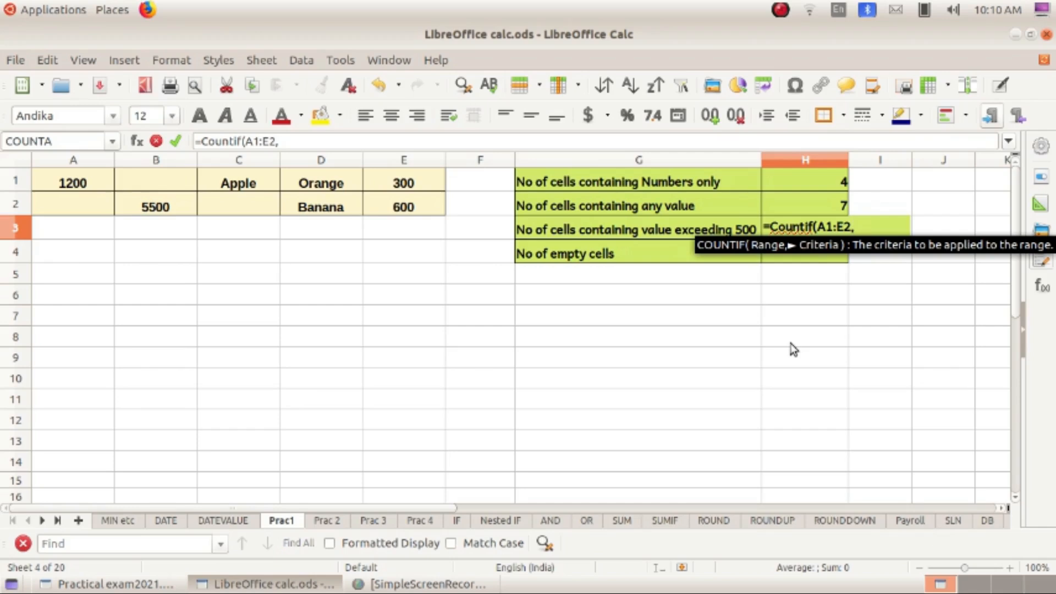
{"action": "type", "text": "\""}
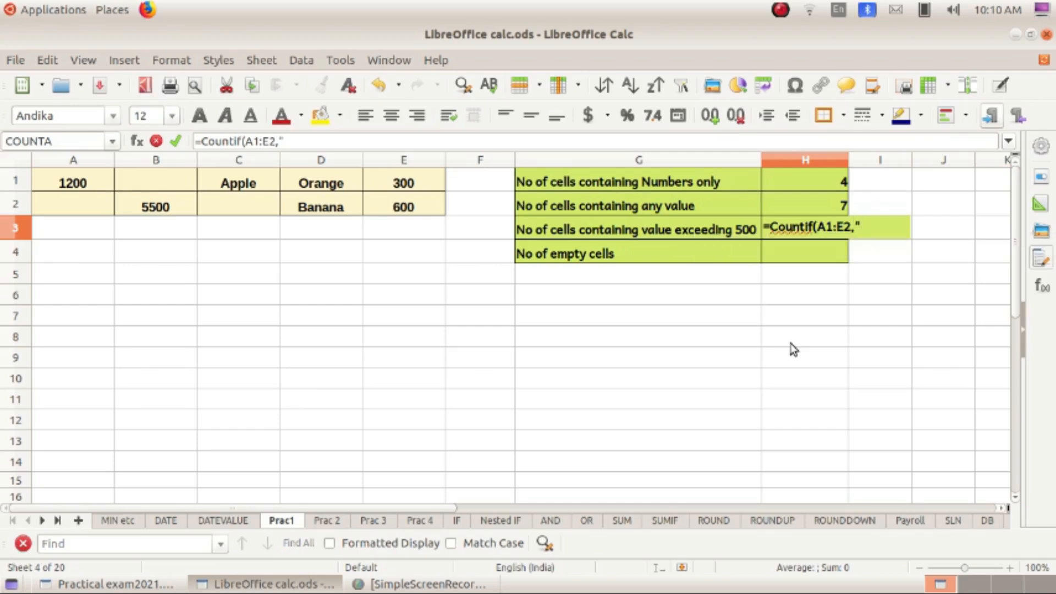
{"action": "type", "text": ">500\""}
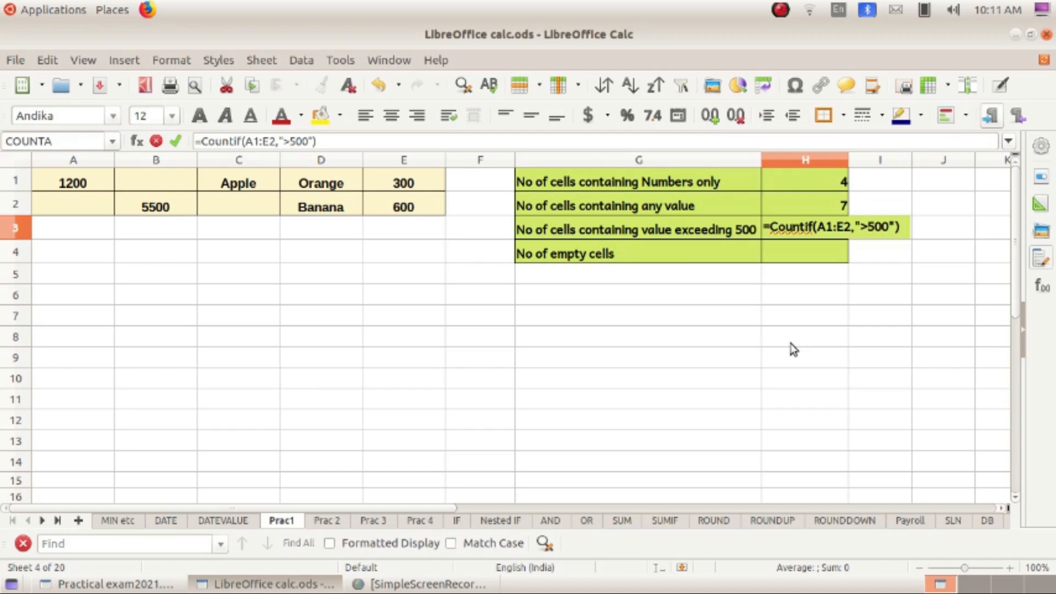
{"action": "key", "text": "Return"}
{"action": "left_click", "coordinate": [844, 232]}
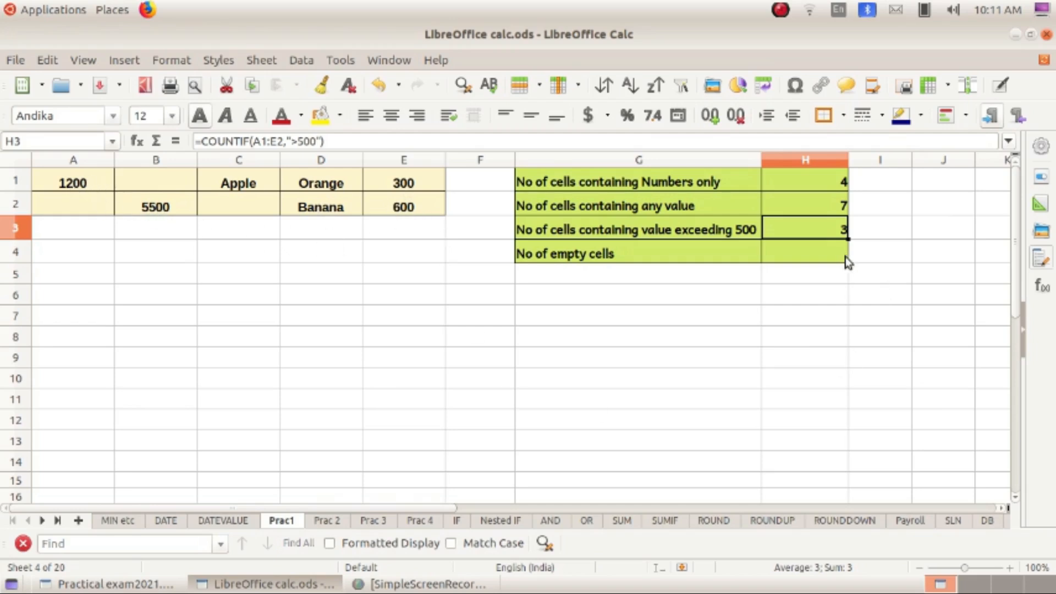
{"action": "left_click", "coordinate": [813, 257]}
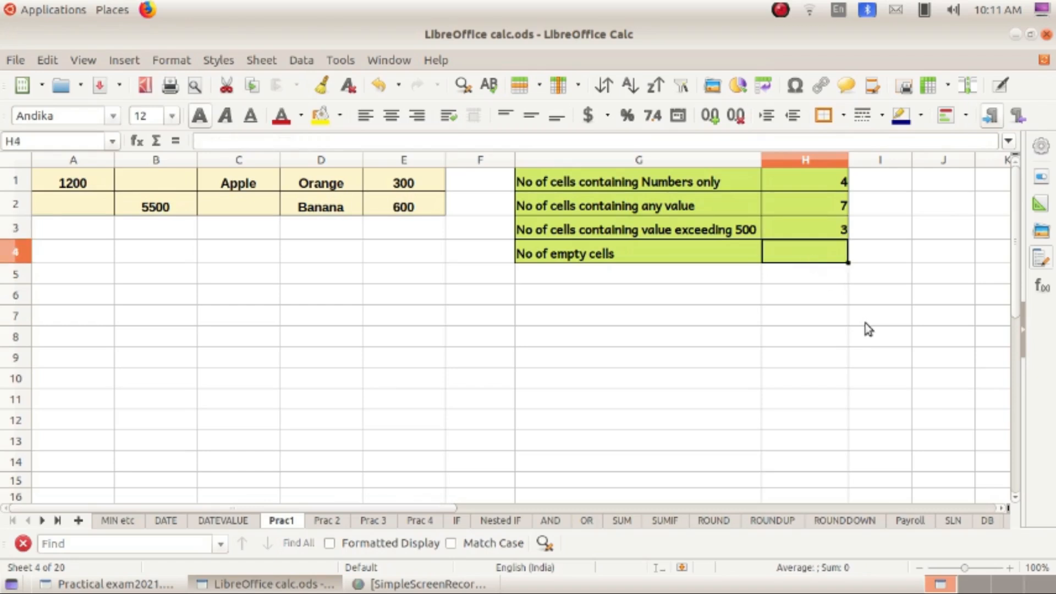
- Enter =COUNTBLANK(A1:E2) in H4 by dragging over the range, returning 3 blanks
{"action": "type", "text": "="}
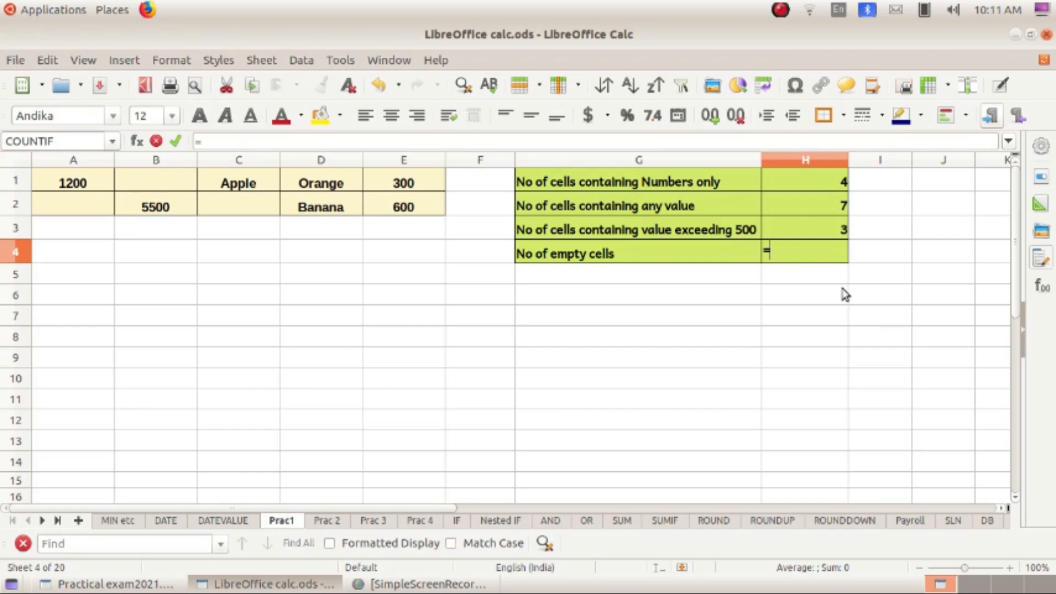
{"action": "type", "text": "Co"}
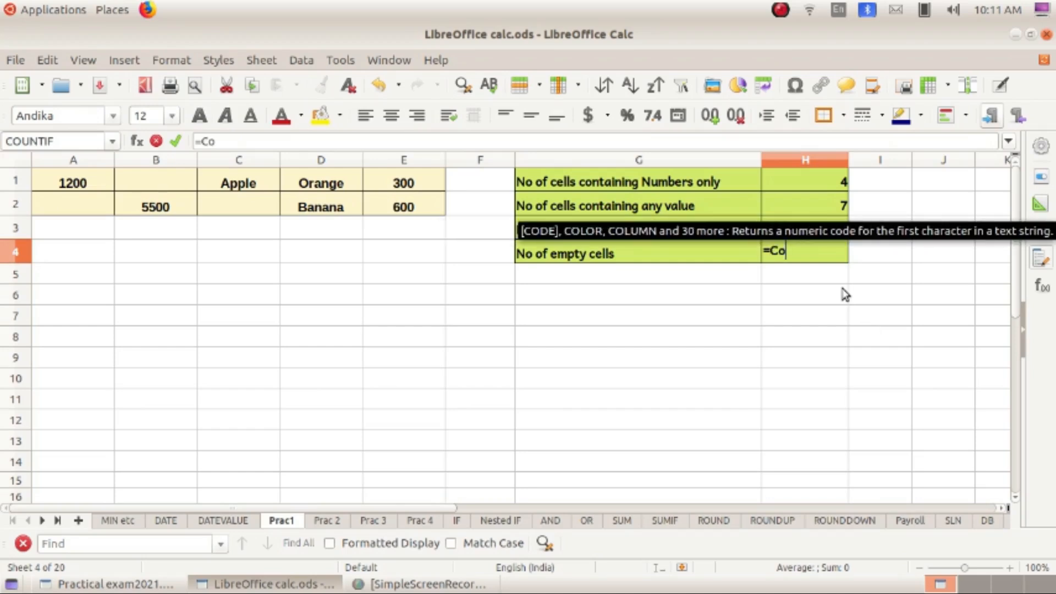
{"action": "type", "text": "u"}
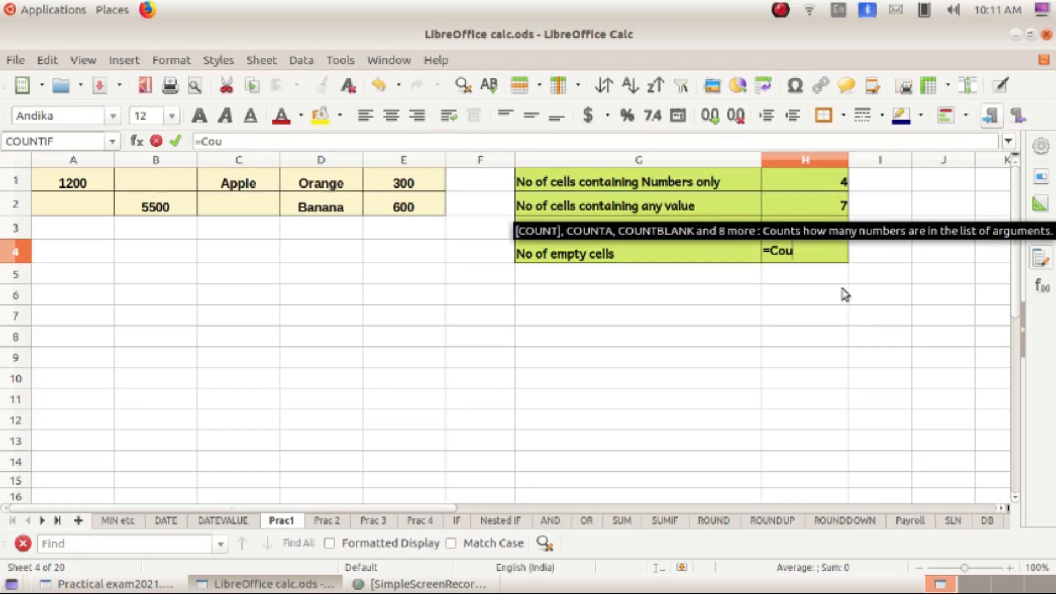
{"action": "type", "text": "ntb"}
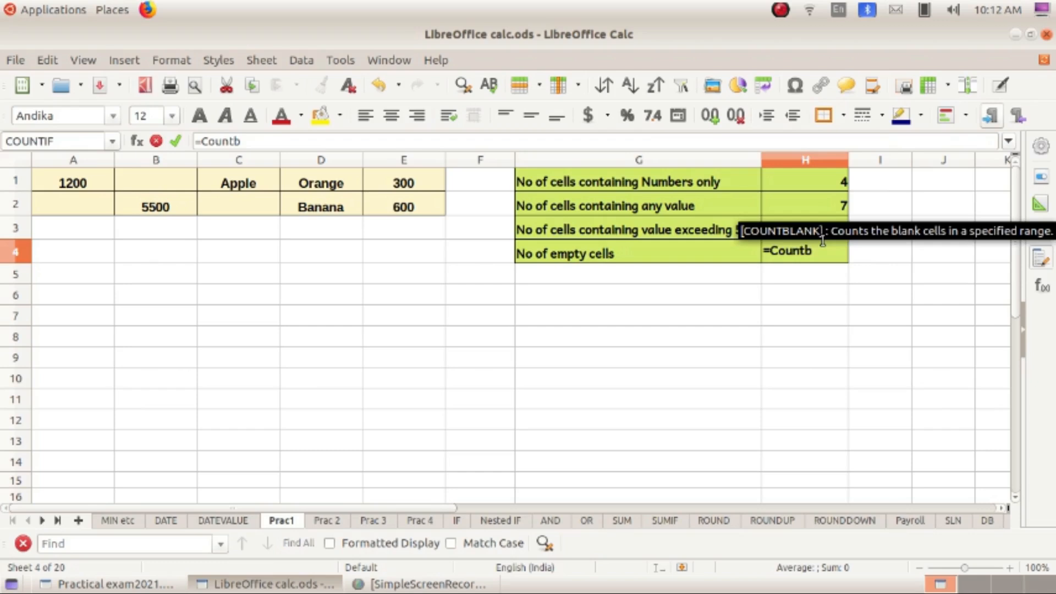
{"action": "key", "text": "Return"}
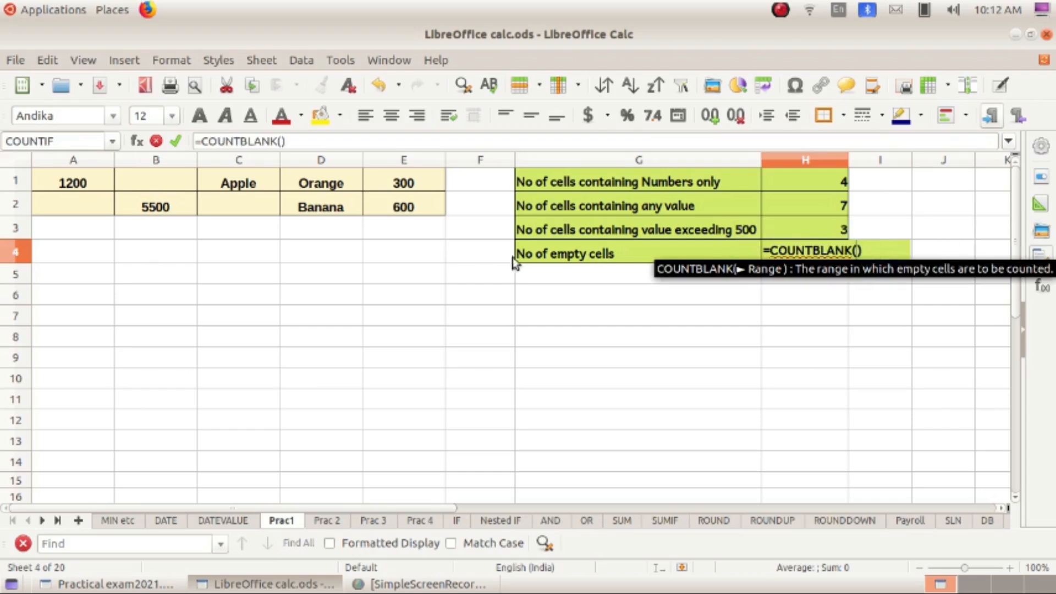
{"action": "left_click_drag", "start_coordinate": [53, 185], "coordinate": [405, 203]}
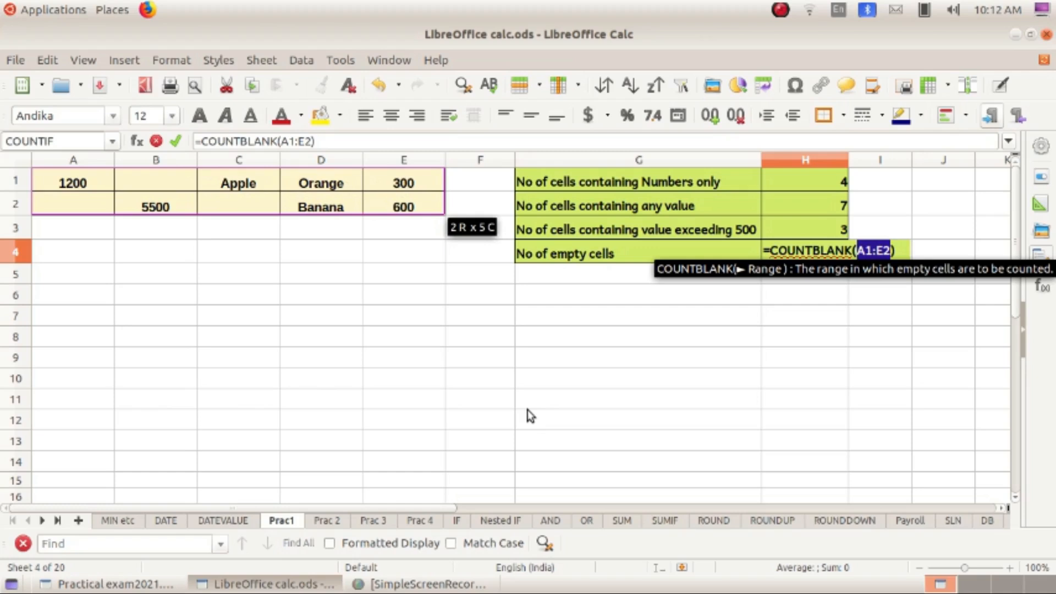
{"action": "key", "text": "Return"}
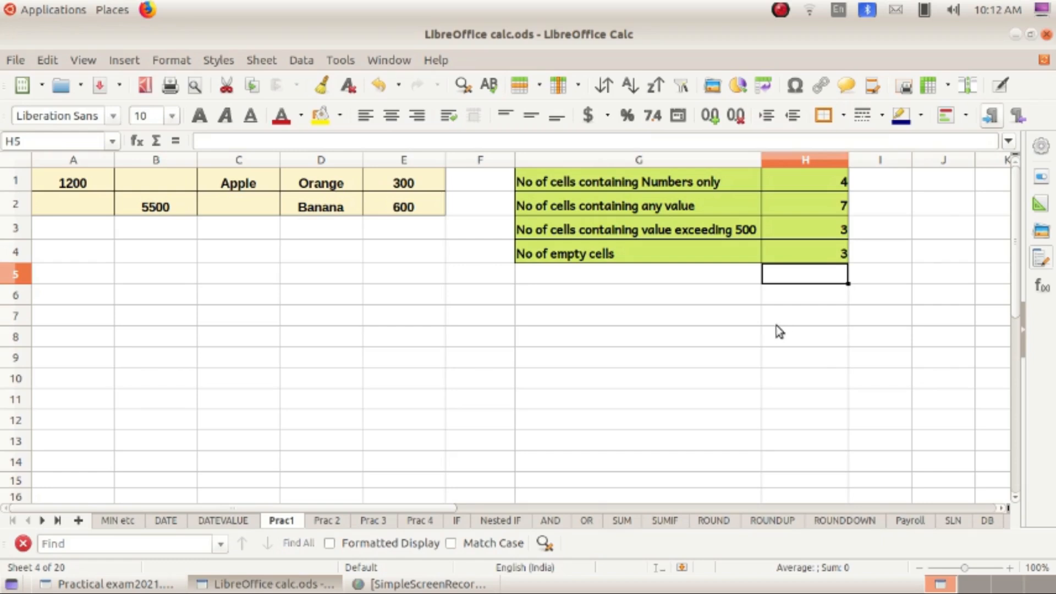
{"action": "left_click", "coordinate": [759, 335]}
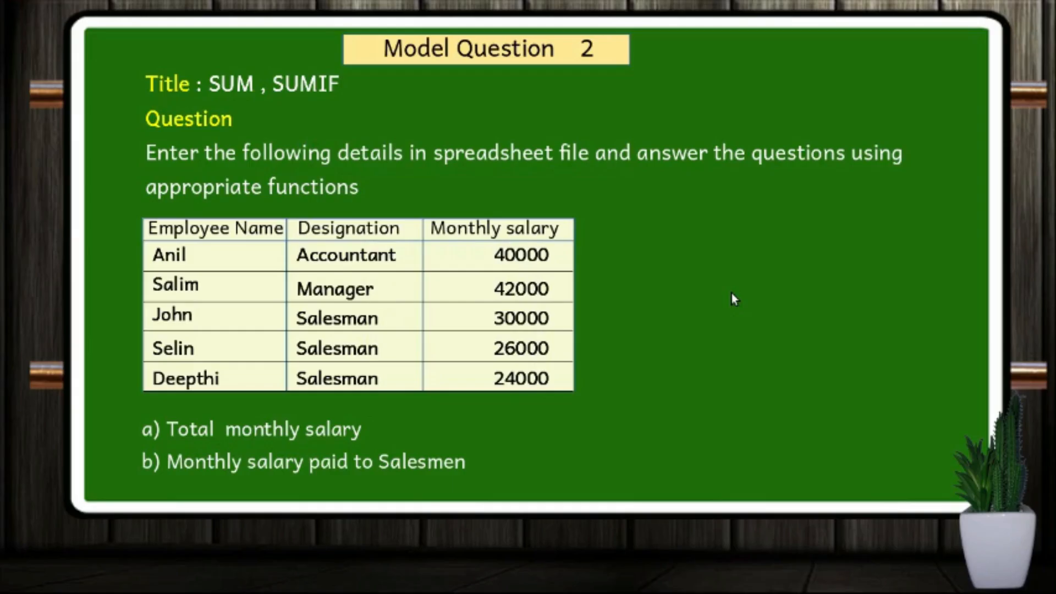
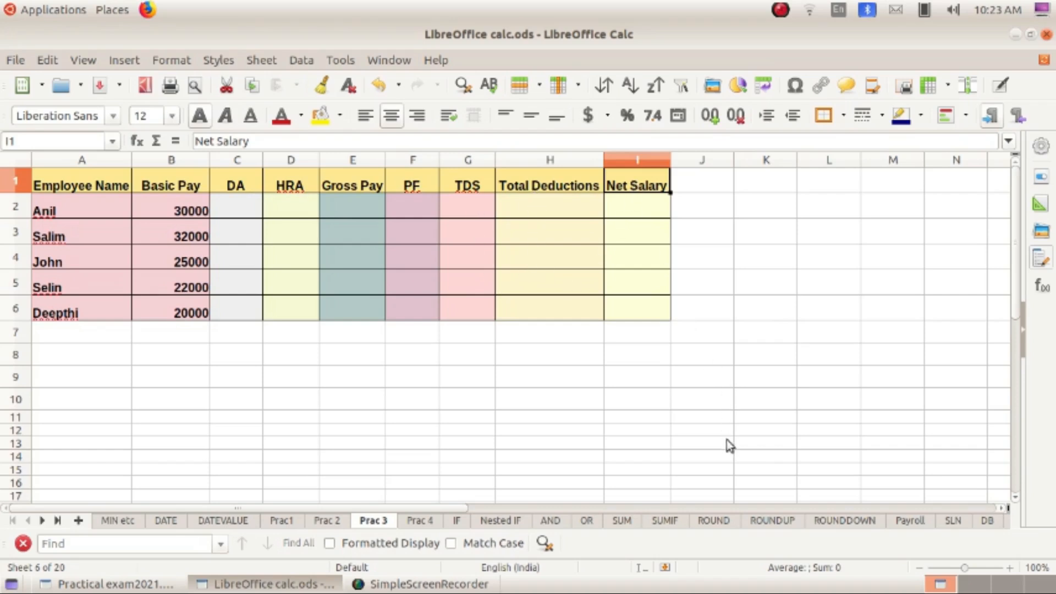
- Enter =B2*20% in C2 as the first employee's DA, giving 6000
{"action": "left_click_drag", "start_coordinate": [78, 212], "coordinate": [82, 311]}
{"action": "left_click_drag", "start_coordinate": [182, 207], "coordinate": [189, 316]}
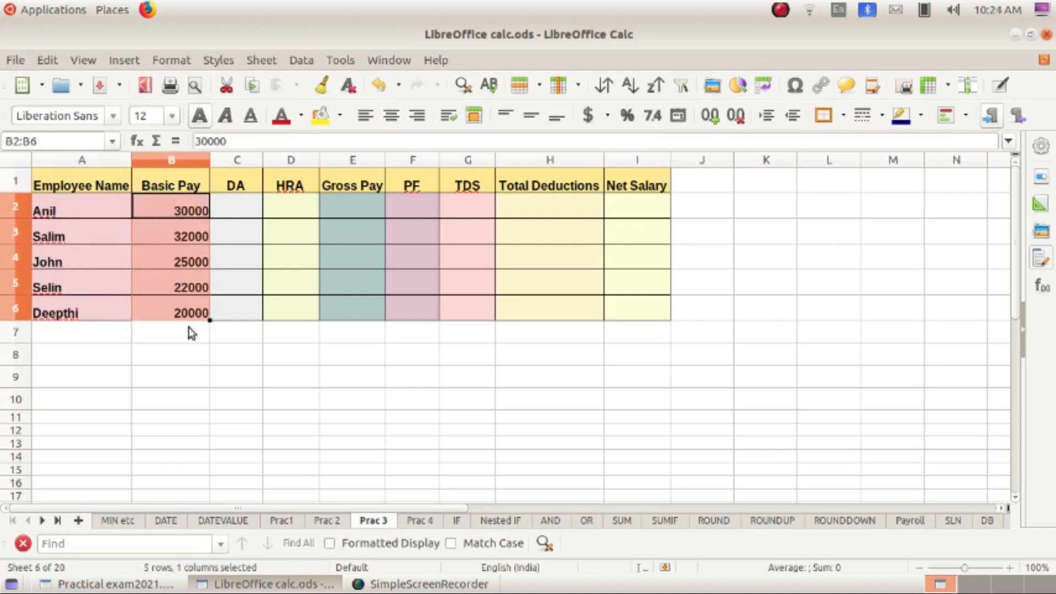
{"action": "left_click", "coordinate": [290, 376]}
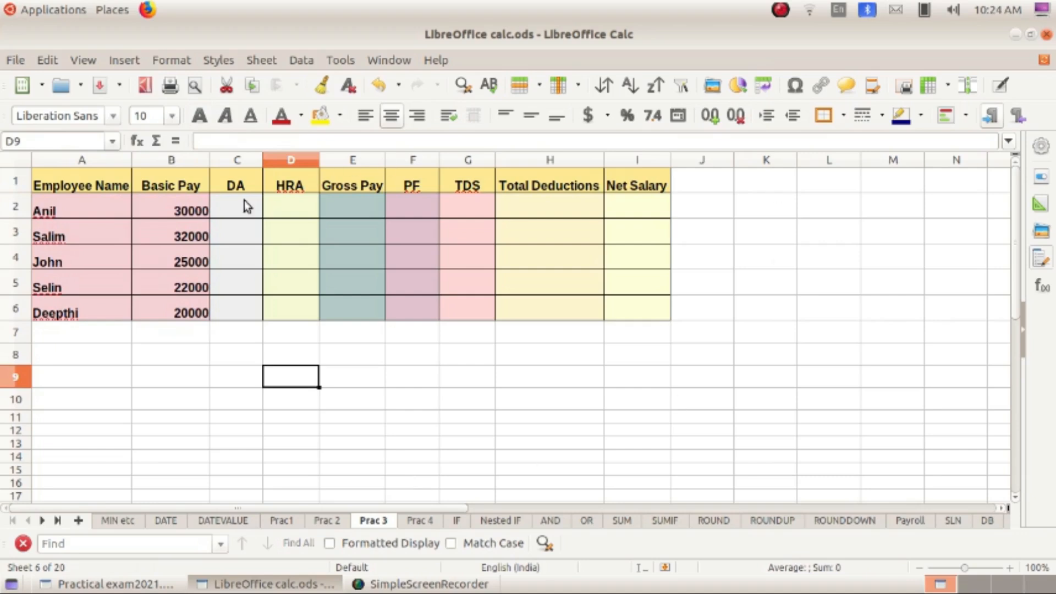
{"action": "left_click", "coordinate": [229, 209]}
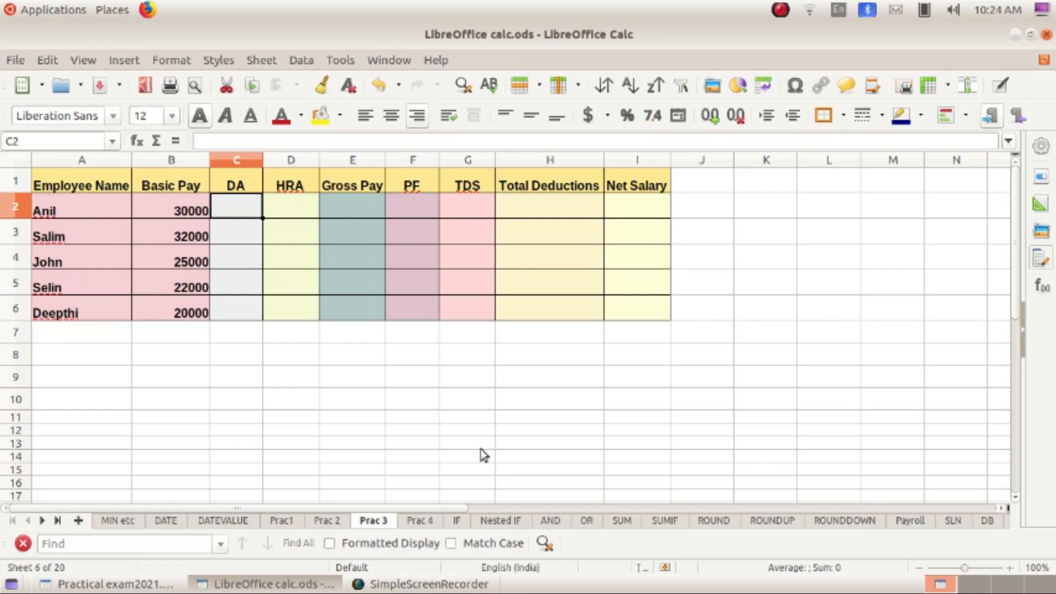
{"action": "type", "text": "="}
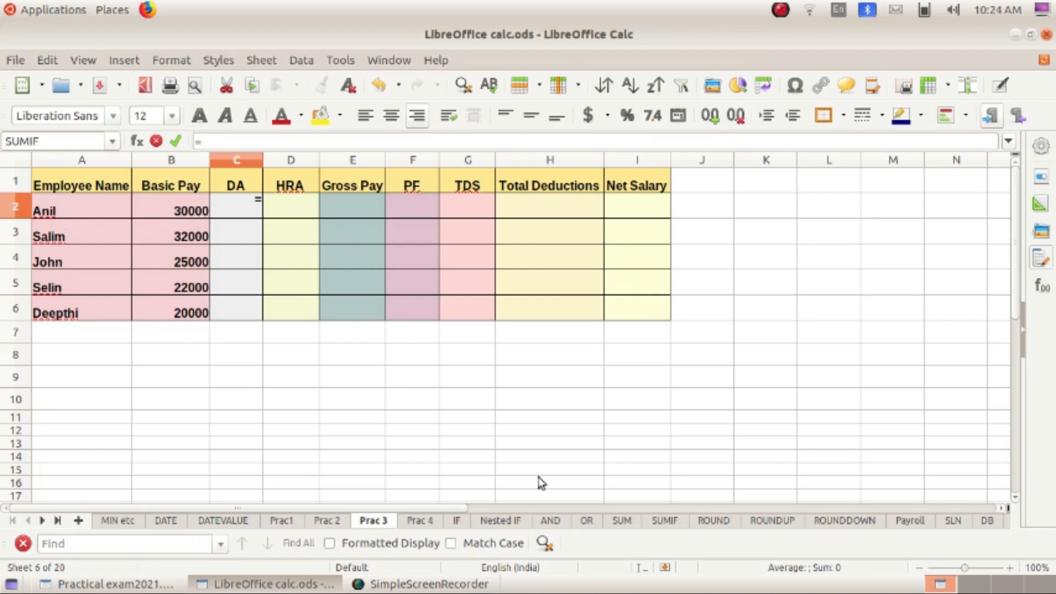
{"action": "type", "text": "B2*20"}
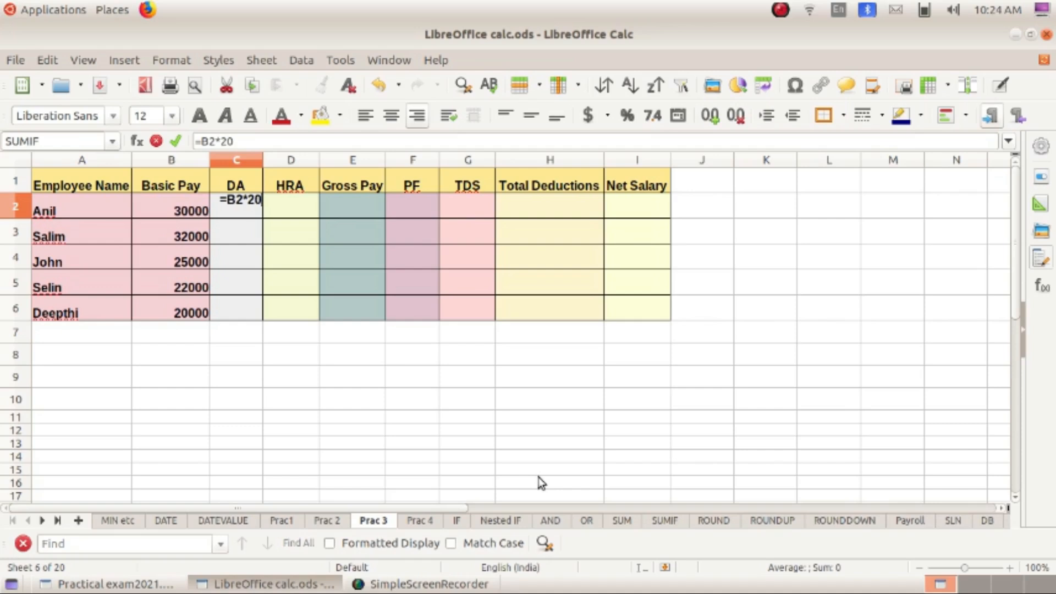
{"action": "type", "text": "%"}
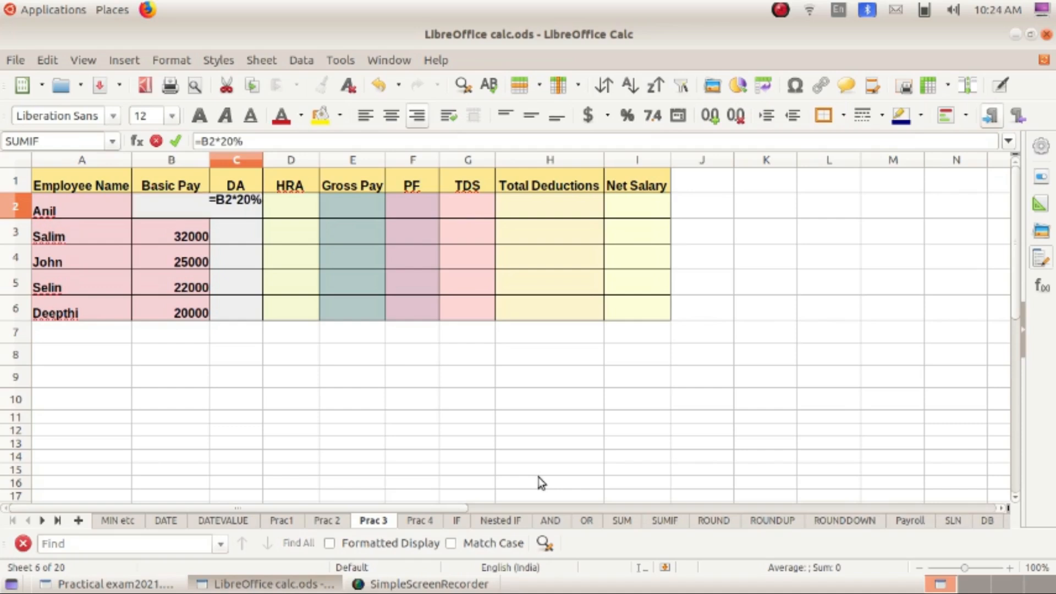
{"action": "key", "text": "Return"}
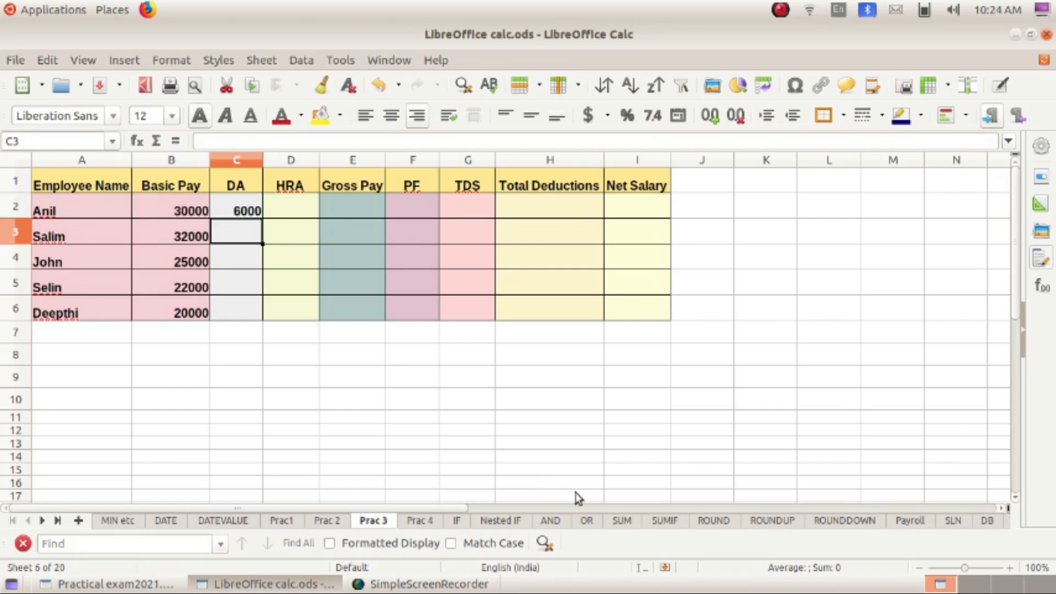
{"action": "left_click", "coordinate": [286, 211]}
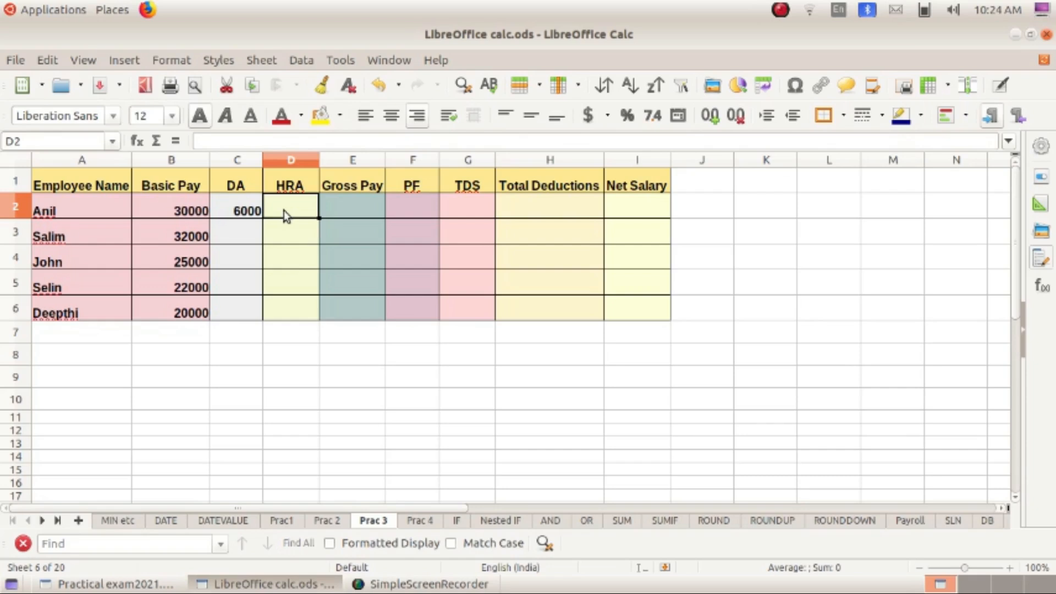
- Enter =B2*5% in D2 as the first employee's HRA, giving 1500
{"action": "type", "text": "="}
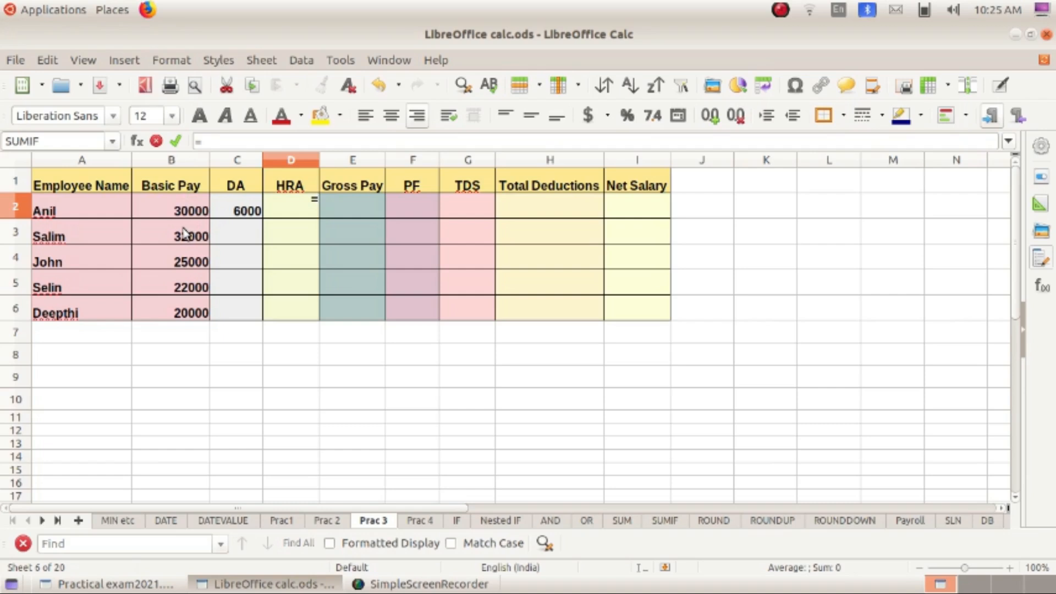
{"action": "type", "text": "B2*5%"}
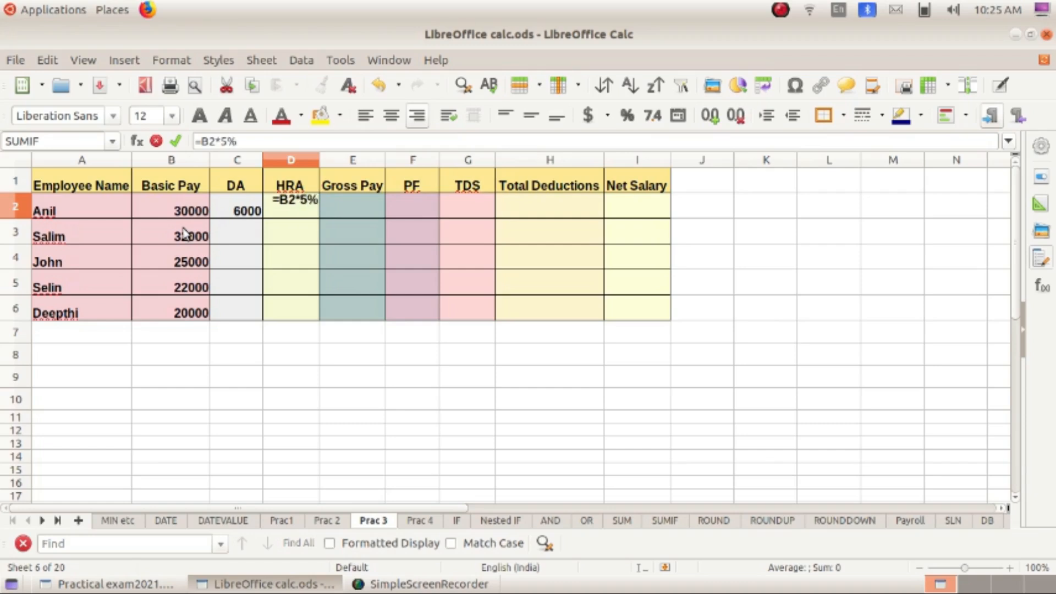
{"action": "key", "text": "Return"}
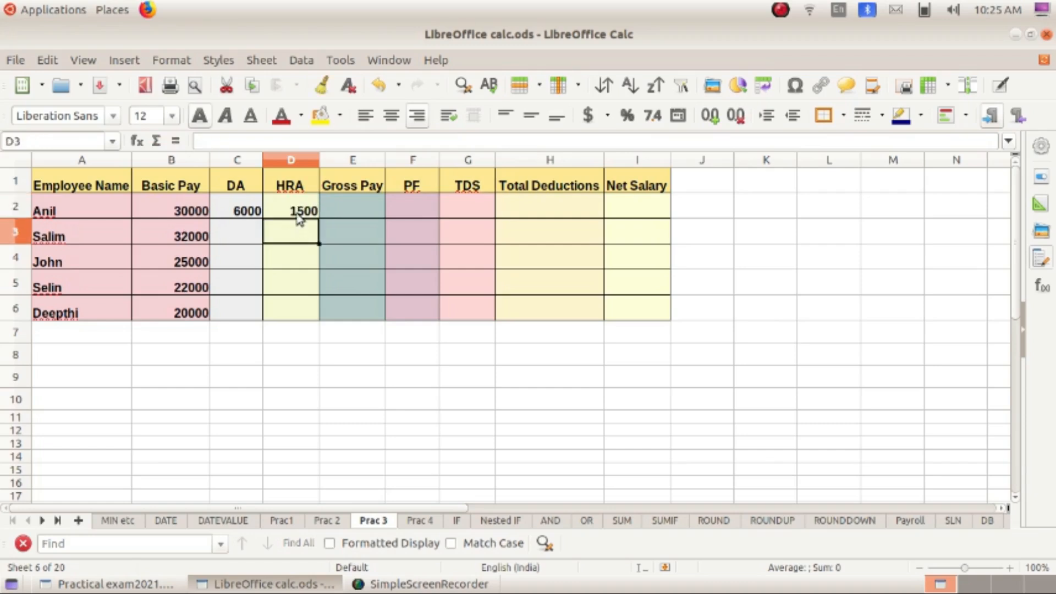
{"action": "left_click", "coordinate": [377, 212]}
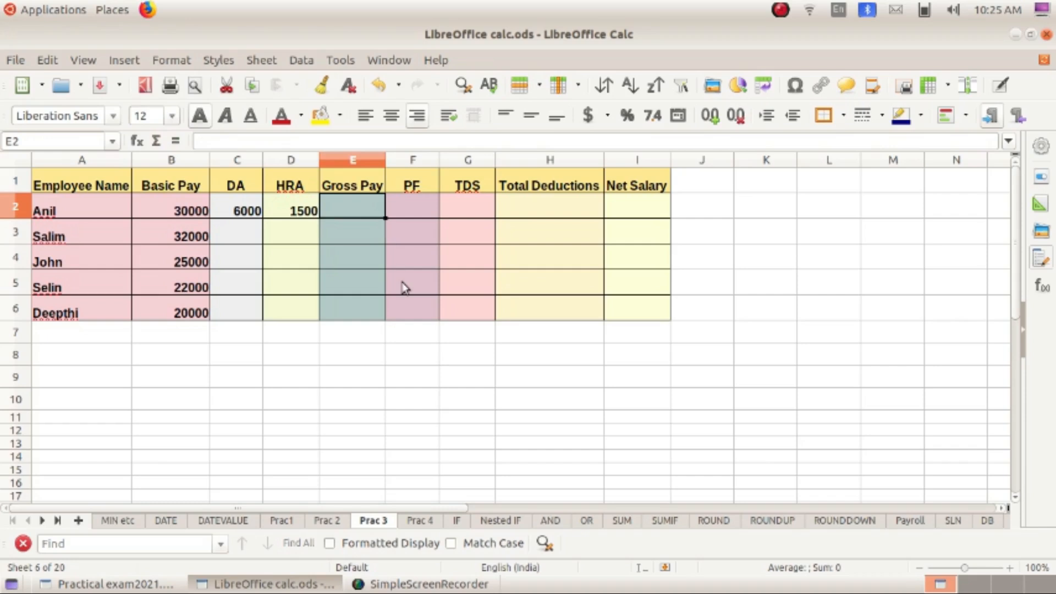
- Enter =SUM(B2:D2) in E2, giving the first employee a Gross Pay of 37500
{"action": "left_click", "coordinate": [474, 400]}
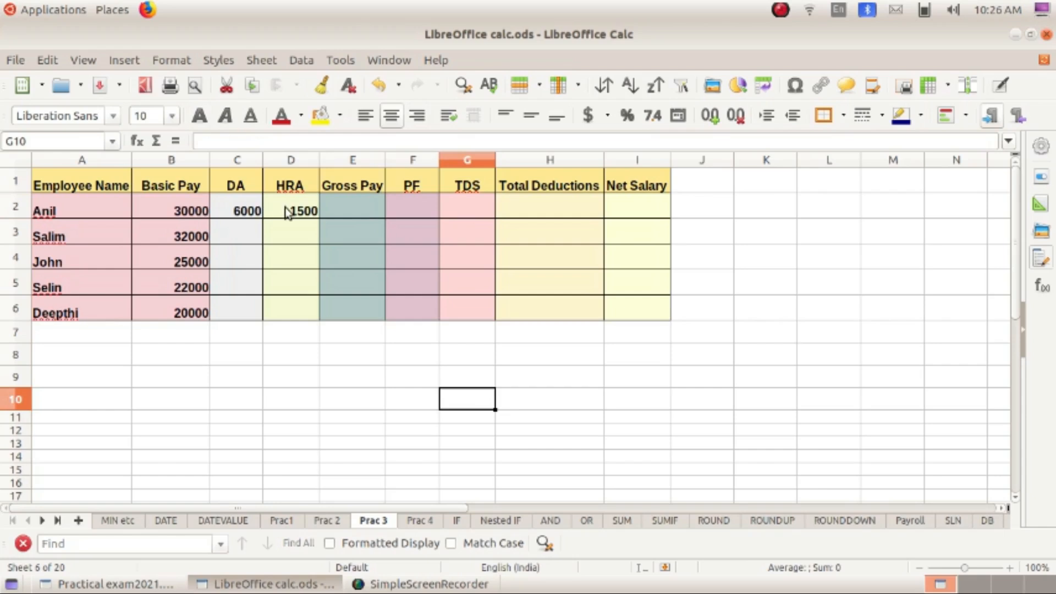
{"action": "left_click", "coordinate": [341, 210]}
{"action": "type", "text": "=sum"}
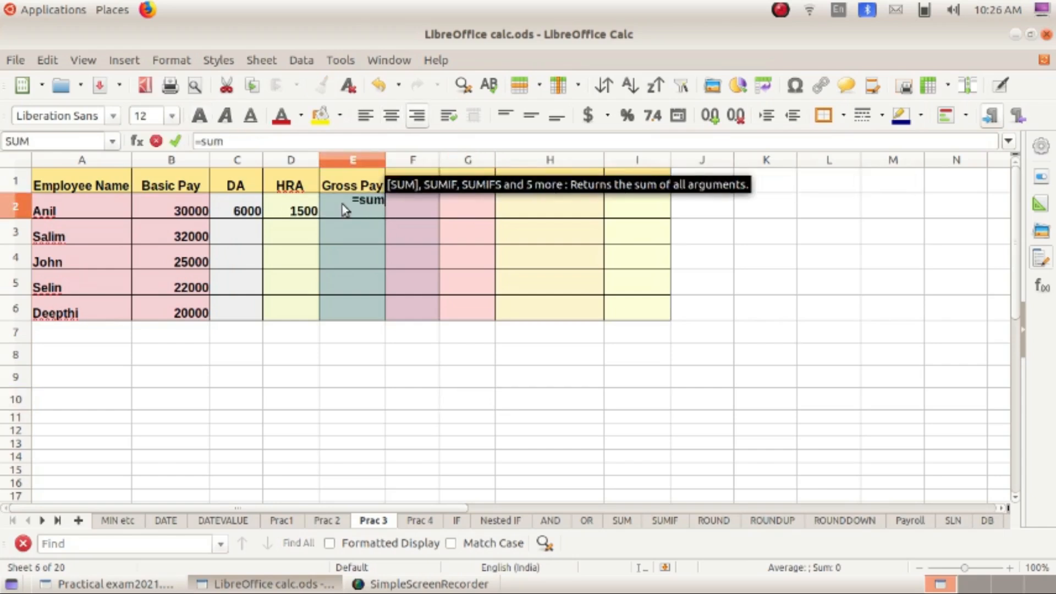
{"action": "type", "text": "("}
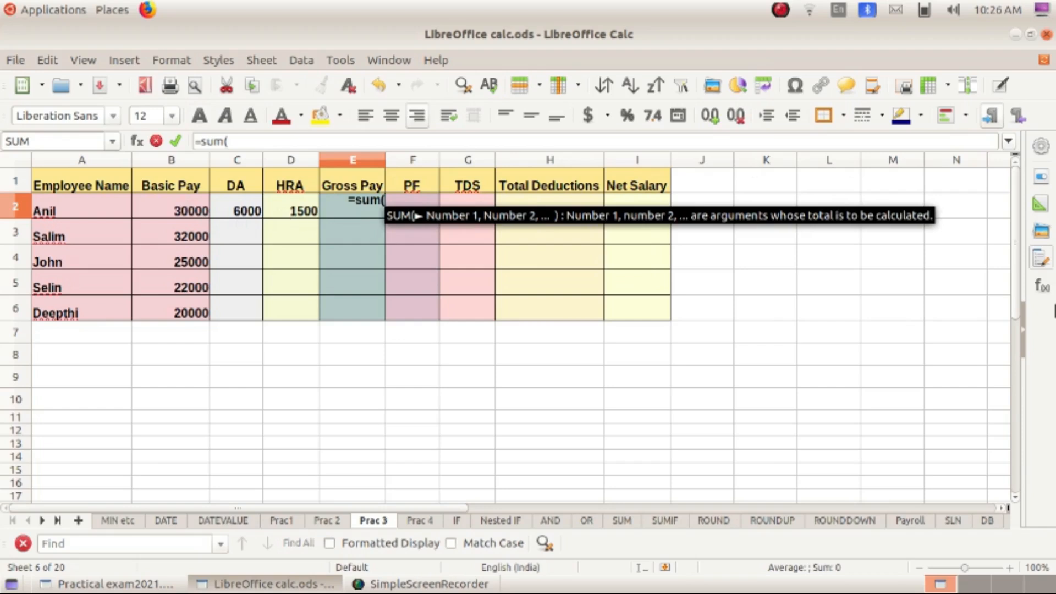
{"action": "type", "text": "B2"}
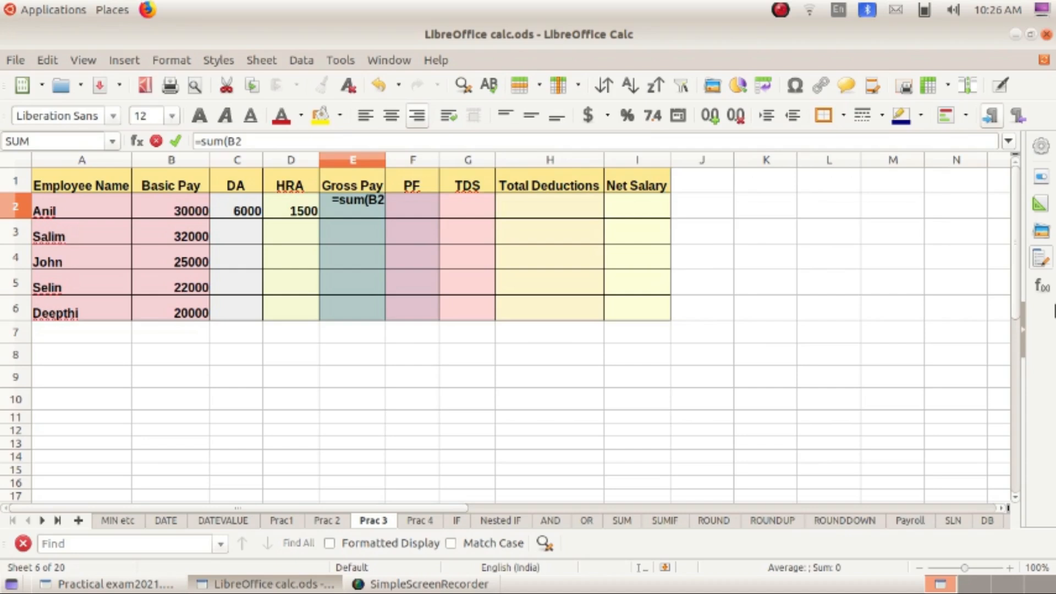
{"action": "type", "text": ":"}
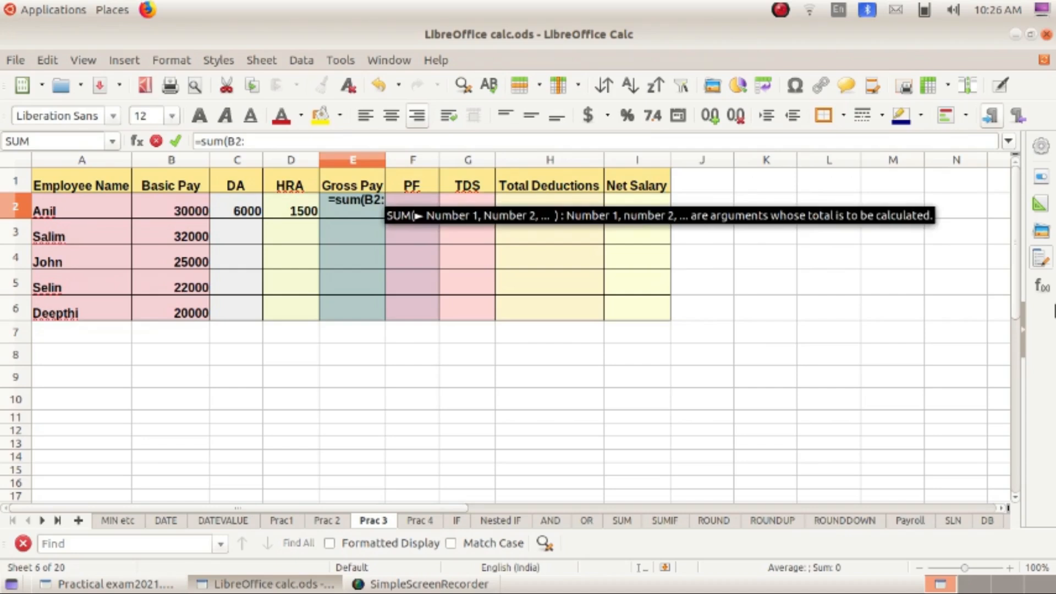
{"action": "type", "text": "D2)"}
{"action": "key", "text": "Return"}
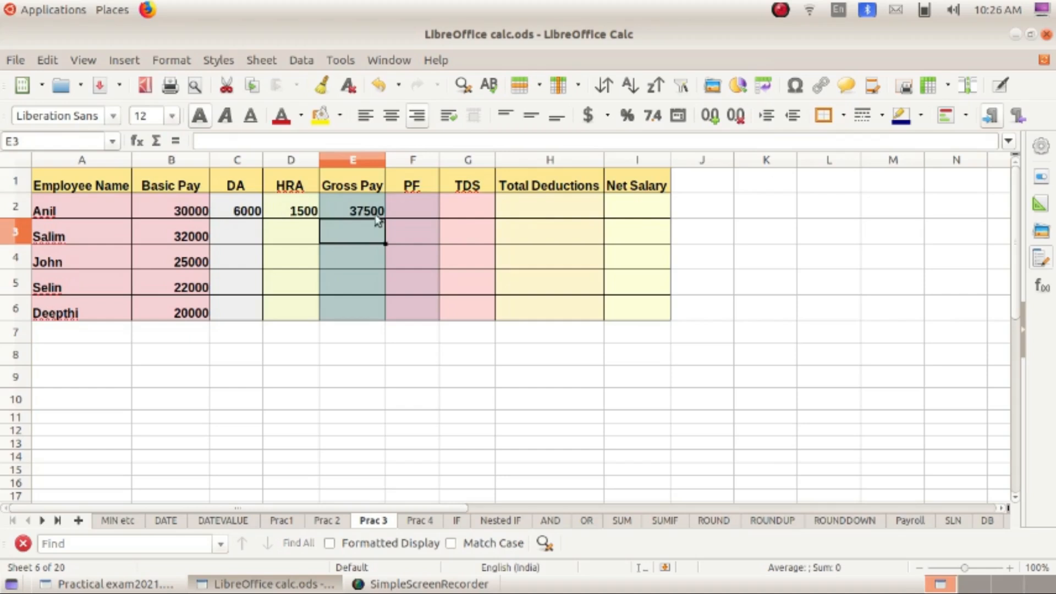
{"action": "left_click", "coordinate": [418, 209]}
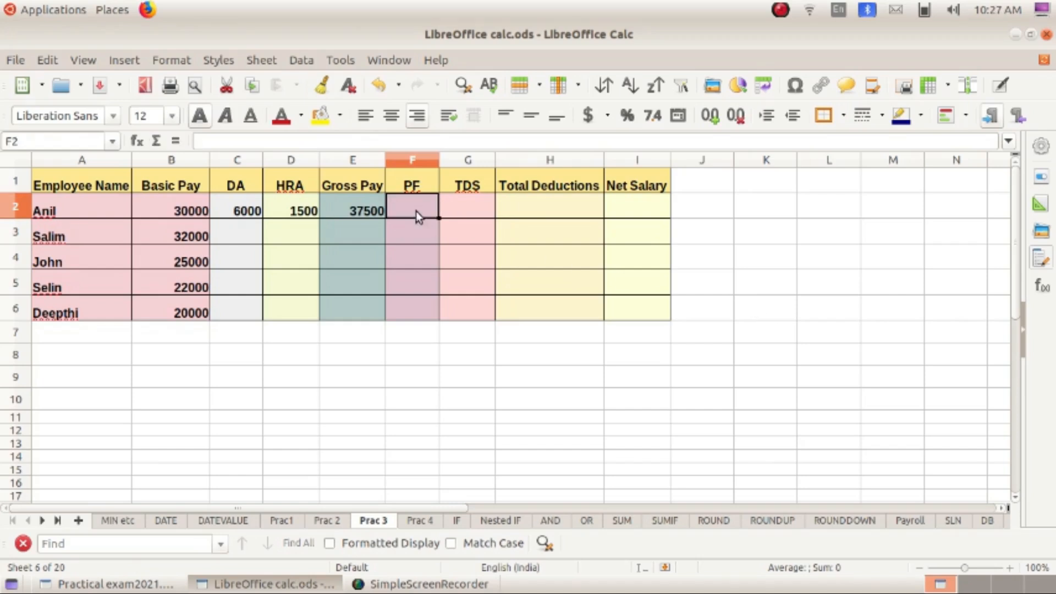
- Enter =B2*3% in F2 as the first employee's PF, giving 900
{"action": "type", "text": "="}
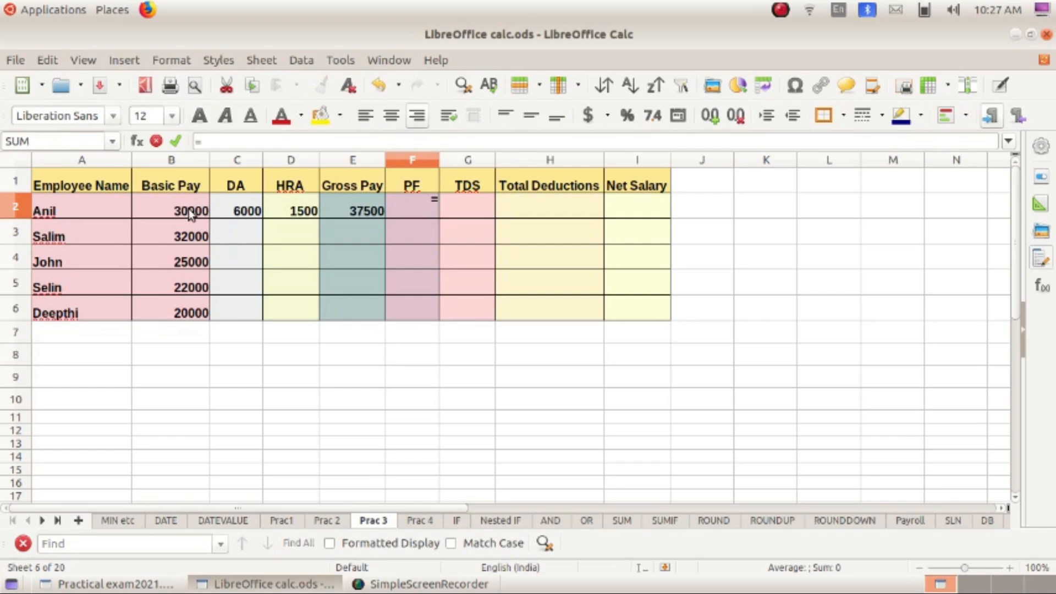
{"action": "type", "text": "B"}
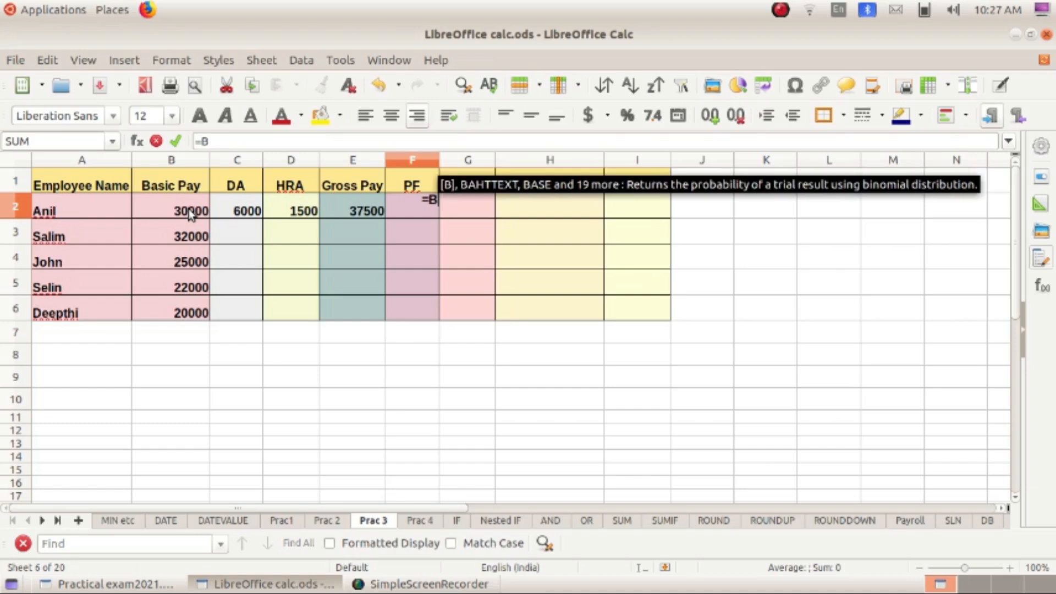
{"action": "type", "text": "2*3%"}
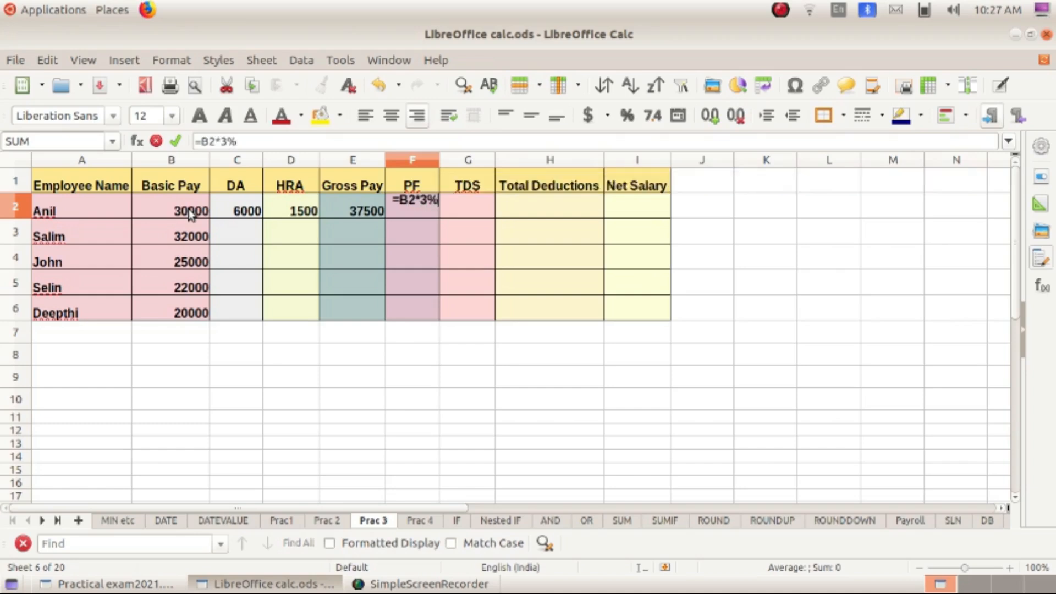
{"action": "key", "text": "Return"}
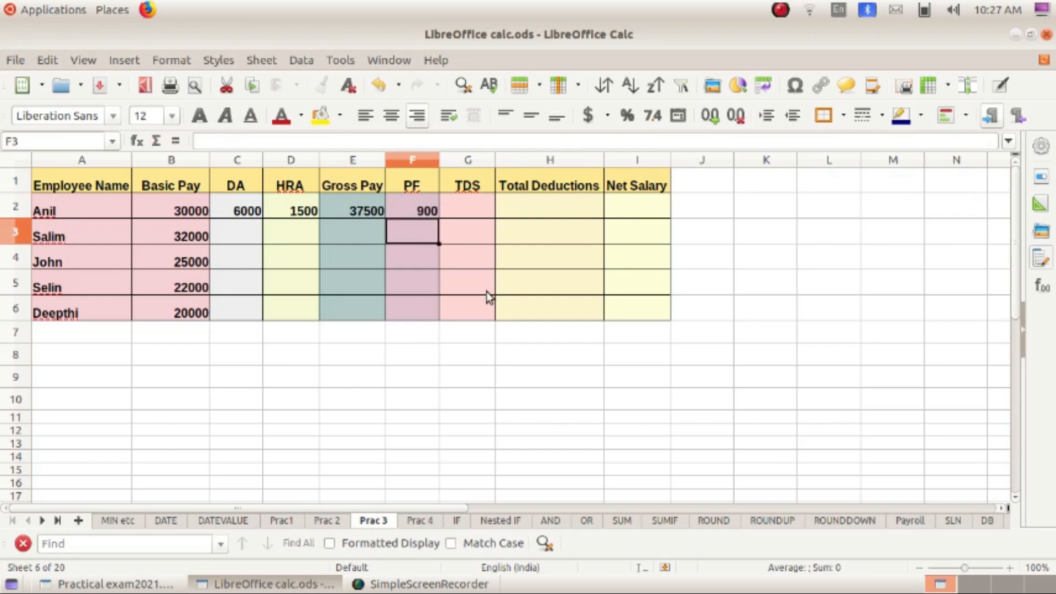
{"action": "left_click", "coordinate": [464, 217]}
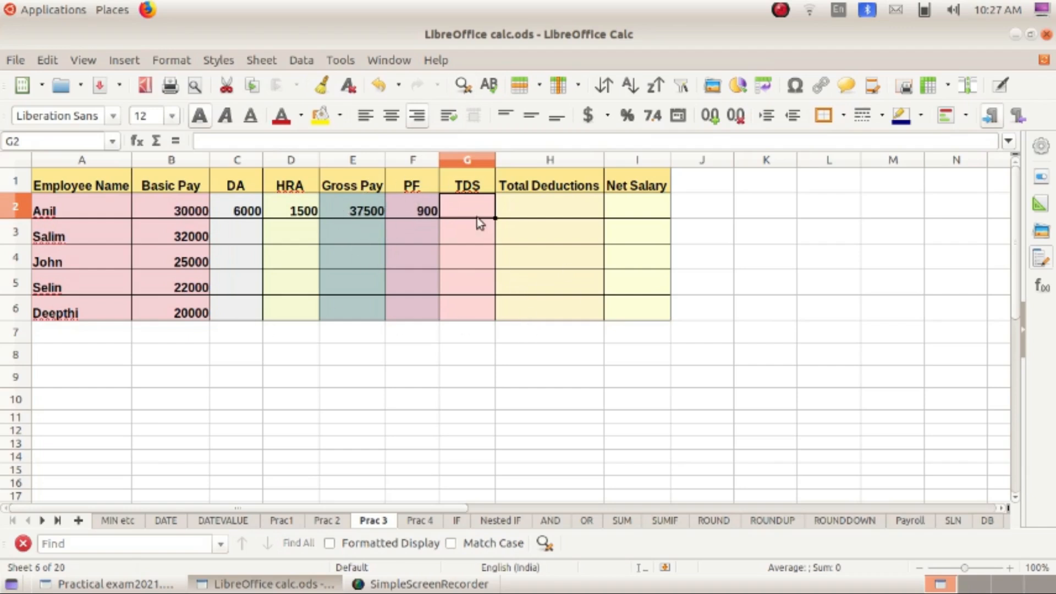
- Enter =E2*5% in G2 as the first employee's TDS, giving 1875
{"action": "type", "text": "="}
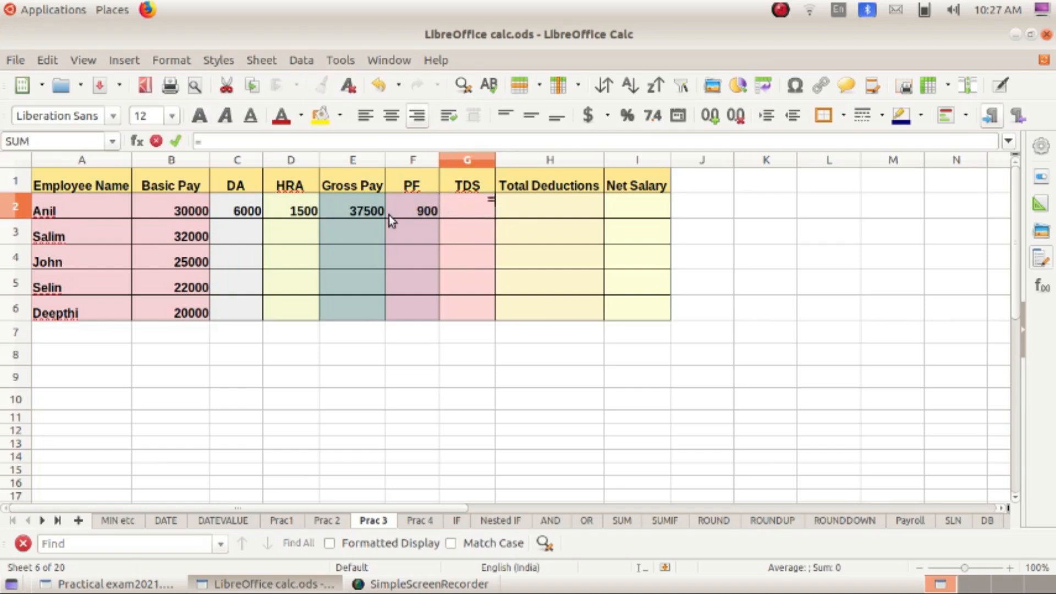
{"action": "type", "text": "E2*5%"}
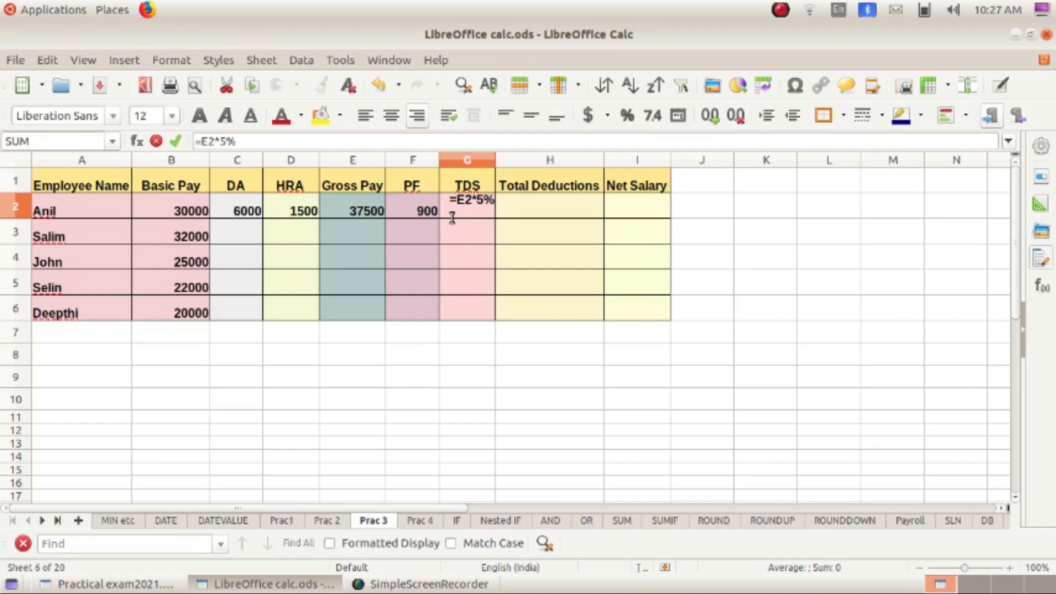
{"action": "key", "text": "Return"}
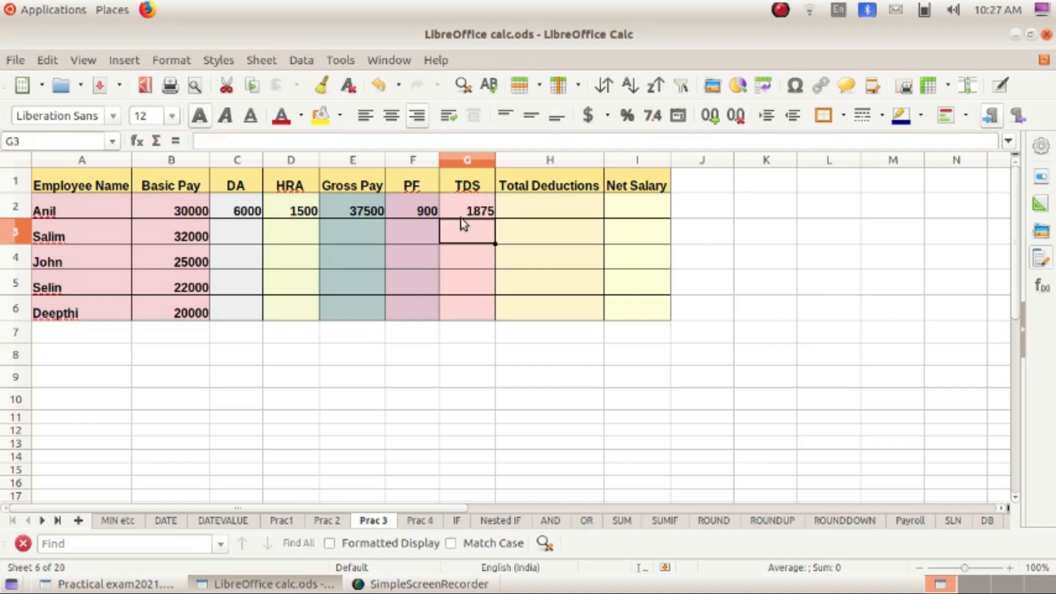
{"action": "left_click", "coordinate": [524, 199]}
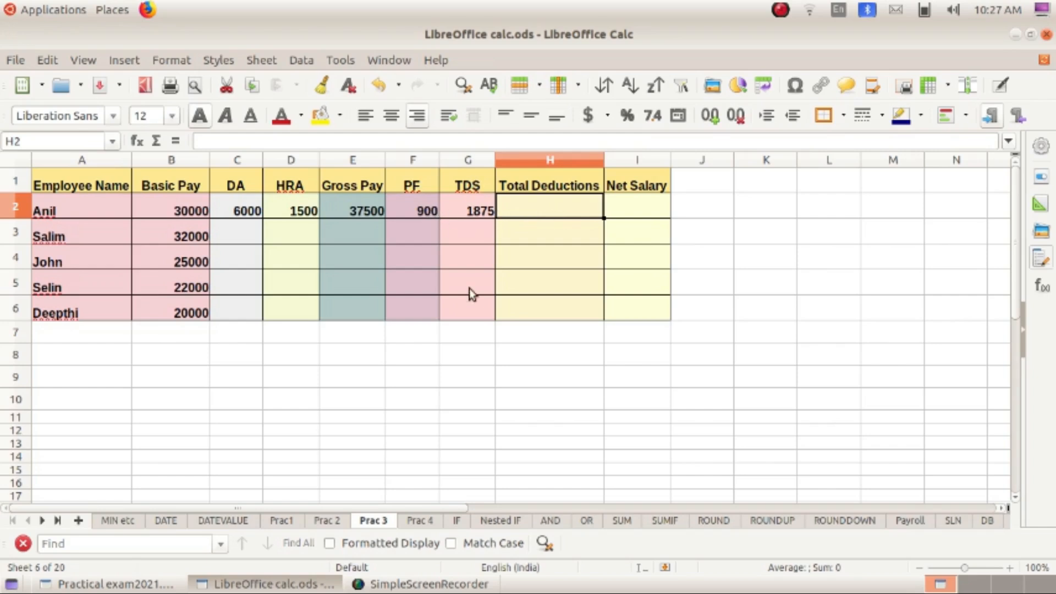
- Enter =SUM(F2:G2) in H2 via autocomplete, giving Total Deductions of 2775
{"action": "type", "text": "="}
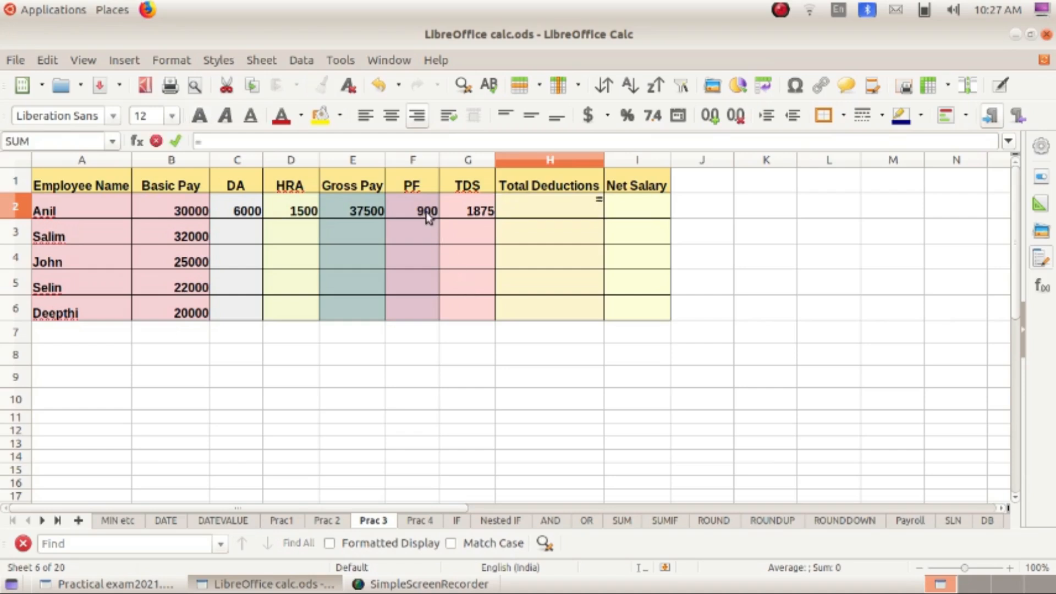
{"action": "type", "text": "Sum"}
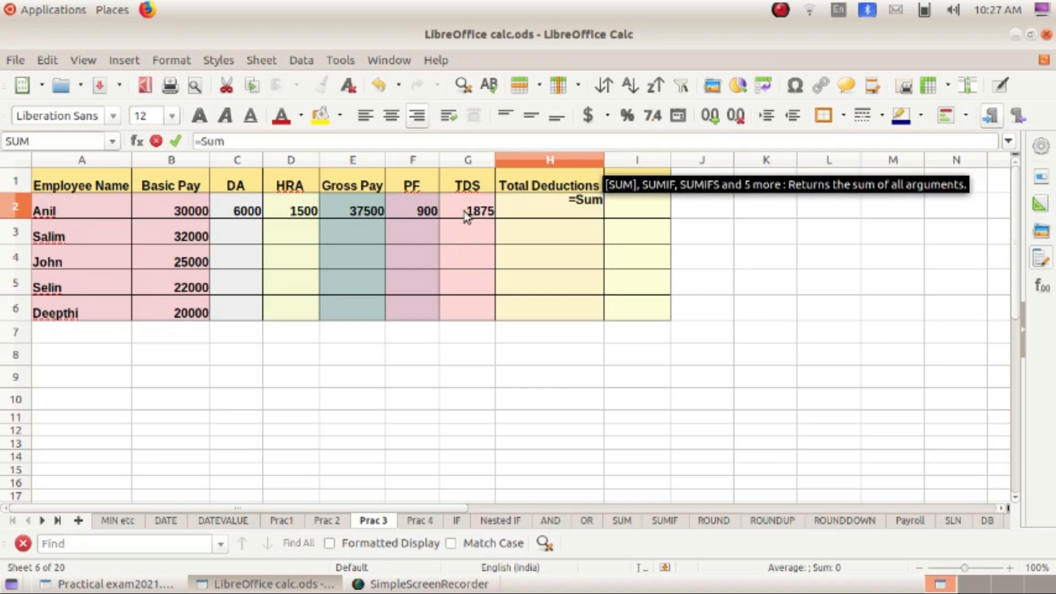
{"action": "key", "text": "Return"}
{"action": "left_click", "coordinate": [433, 205]}
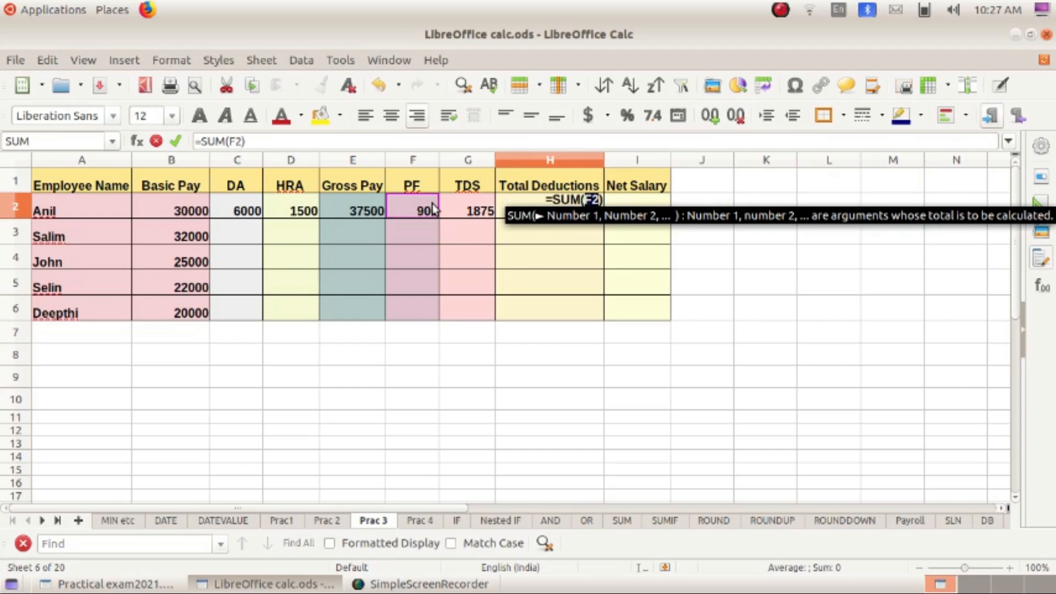
{"action": "key", "text": "shift+Right"}
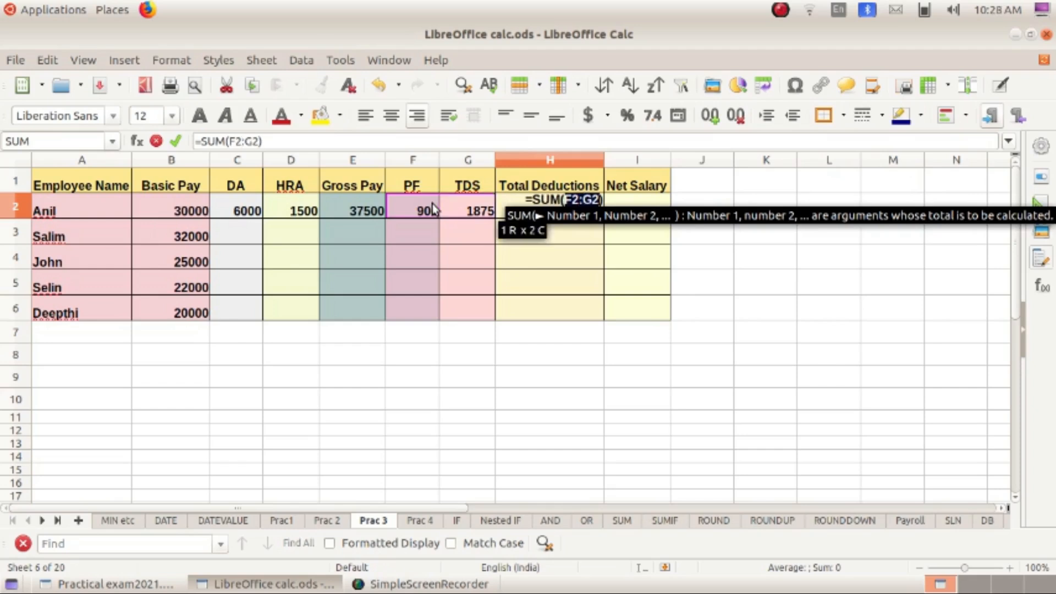
{"action": "key", "text": "Return"}
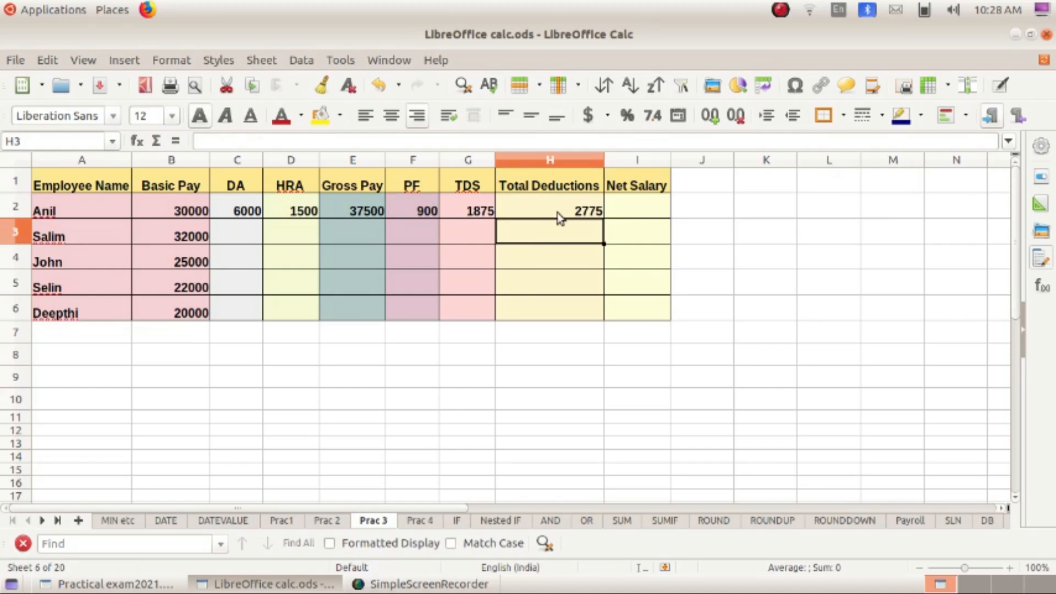
{"action": "left_click", "coordinate": [639, 204]}
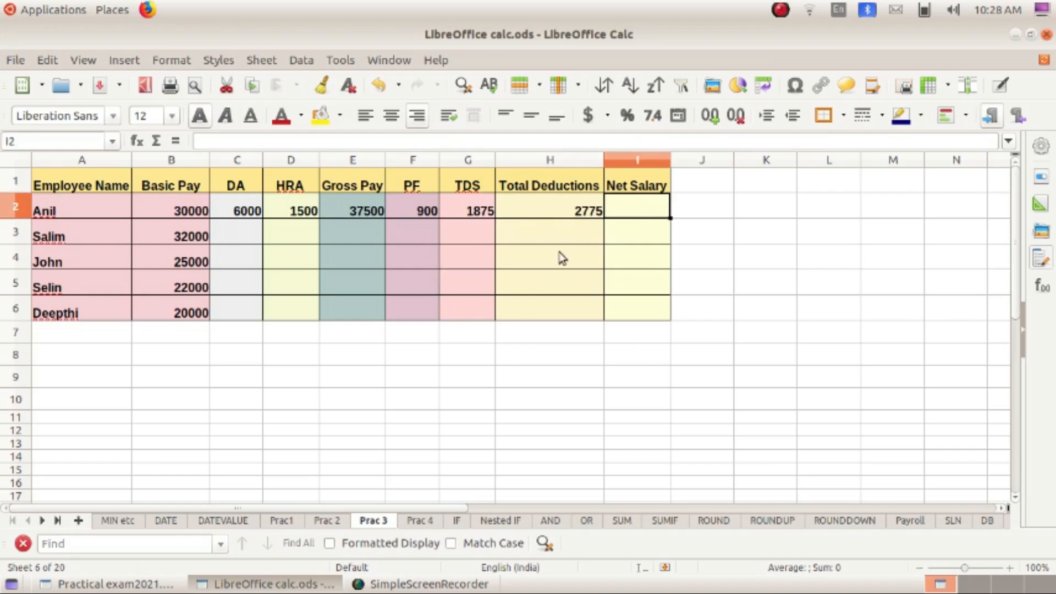
- Enter =E2-H2 in I2, giving the first employee a Net Salary of 34725
{"action": "type", "text": "="}
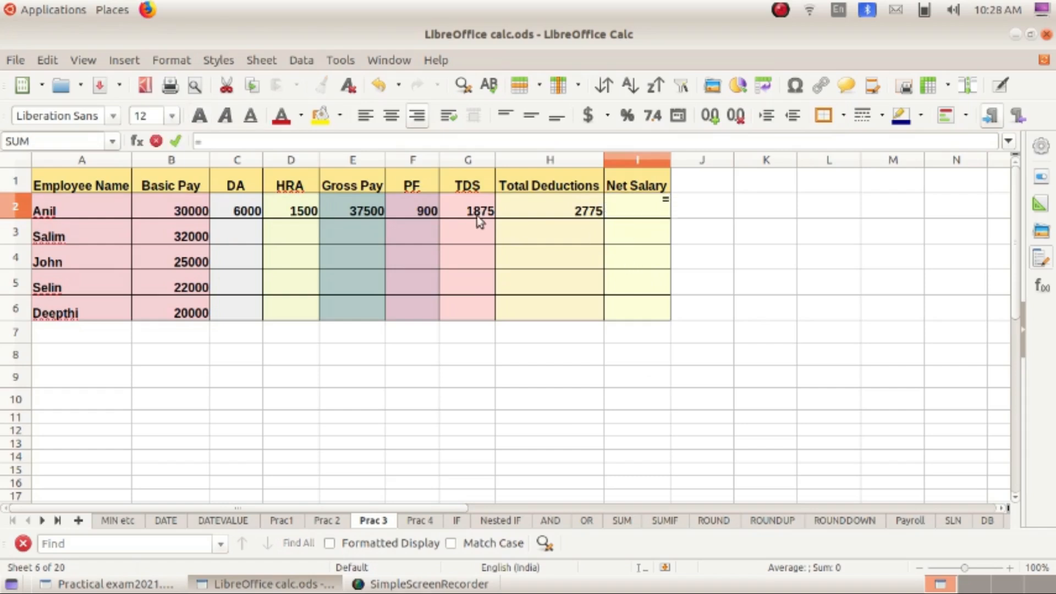
{"action": "type", "text": "E2-H2"}
{"action": "key", "text": "Return"}
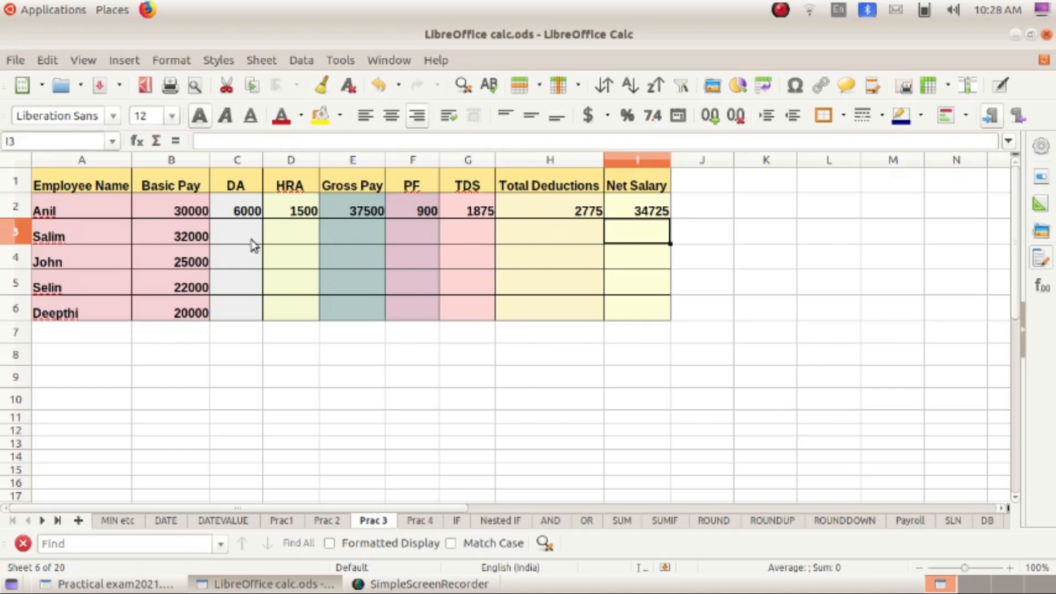
- Fill the DA and HRA formulas from C2 and D2 down to row 6
{"action": "left_click", "coordinate": [242, 212]}
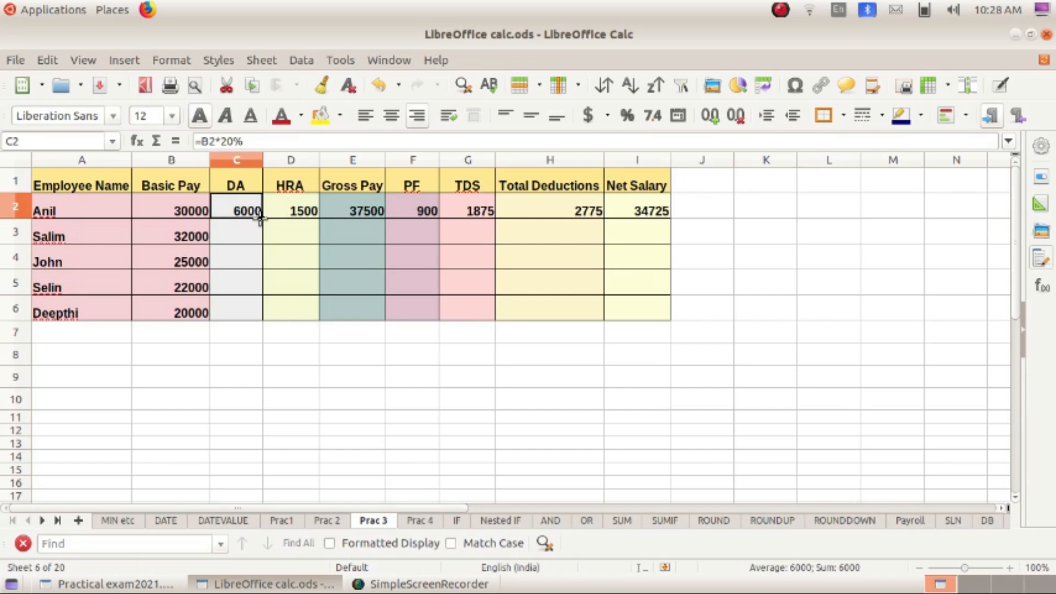
{"action": "left_click_drag", "start_coordinate": [262, 219], "coordinate": [263, 313]}
{"action": "left_click", "coordinate": [291, 379]}
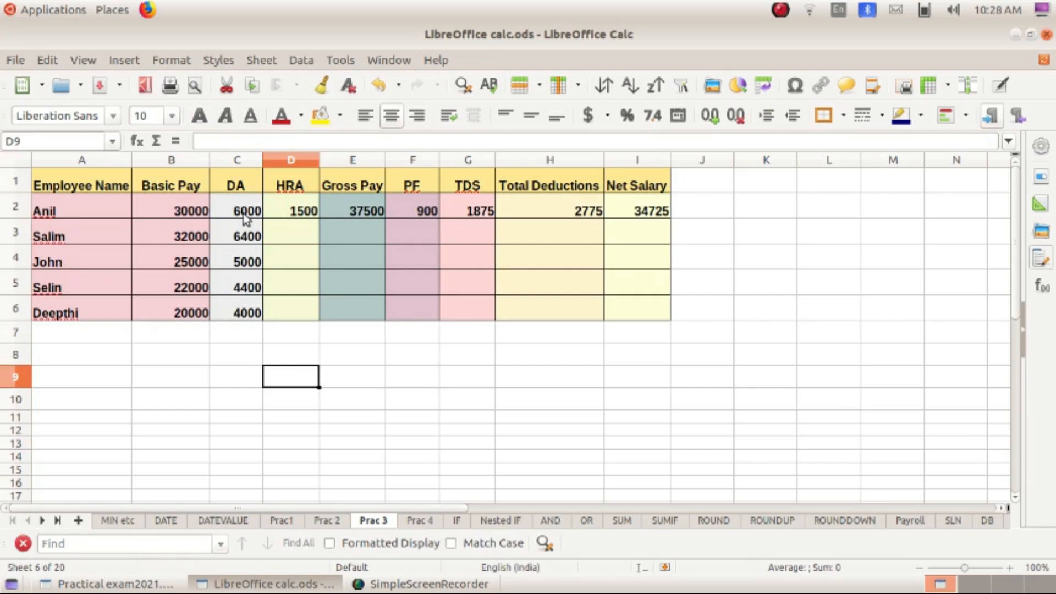
{"action": "left_click", "coordinate": [301, 213]}
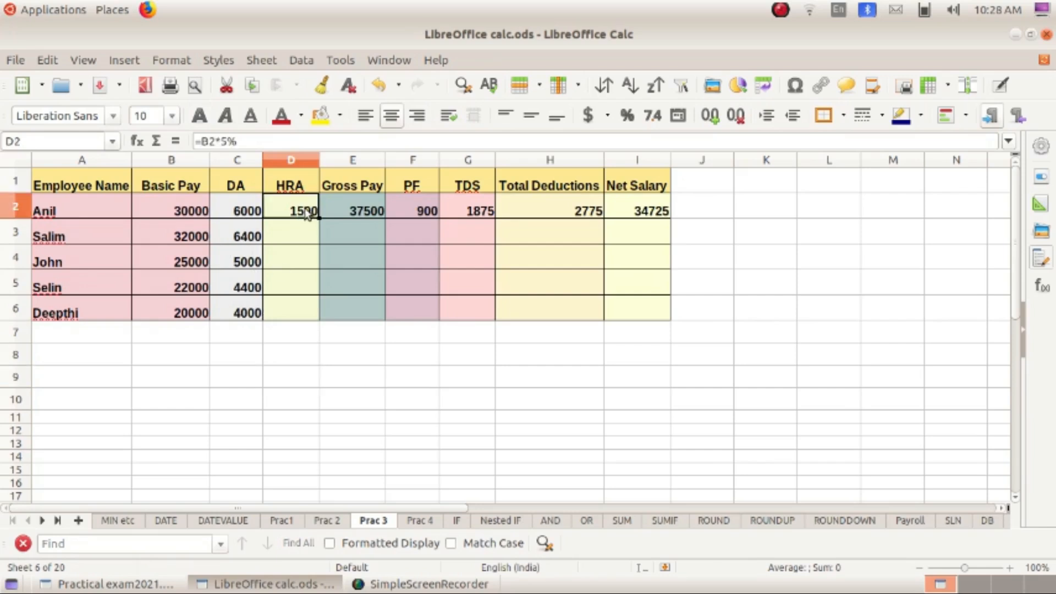
{"action": "left_click_drag", "start_coordinate": [318, 219], "coordinate": [317, 315]}
{"action": "left_click", "coordinate": [391, 269]}
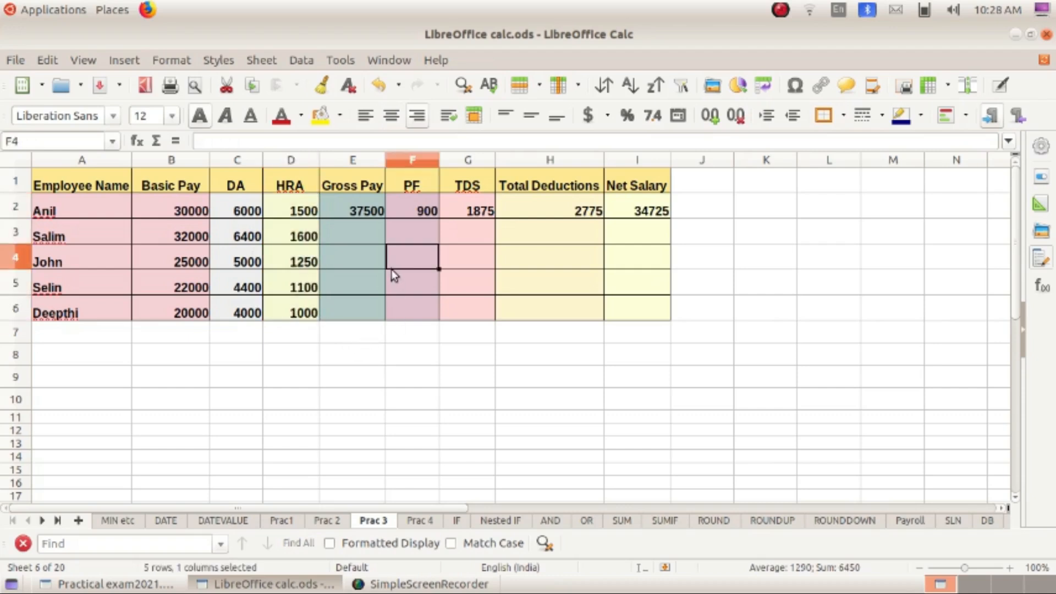
- Fill the Gross Pay through Net Salary formulas in E2:I2 down to row 6
{"action": "left_click", "coordinate": [352, 212]}
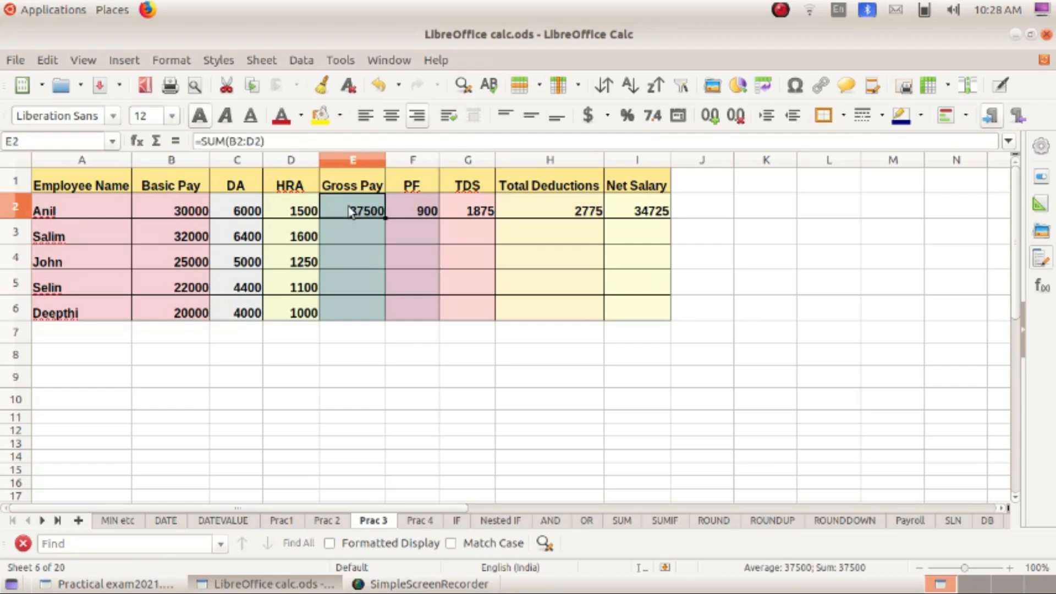
{"action": "left_click_drag", "start_coordinate": [352, 212], "coordinate": [677, 314]}
{"action": "left_click", "coordinate": [792, 282]}
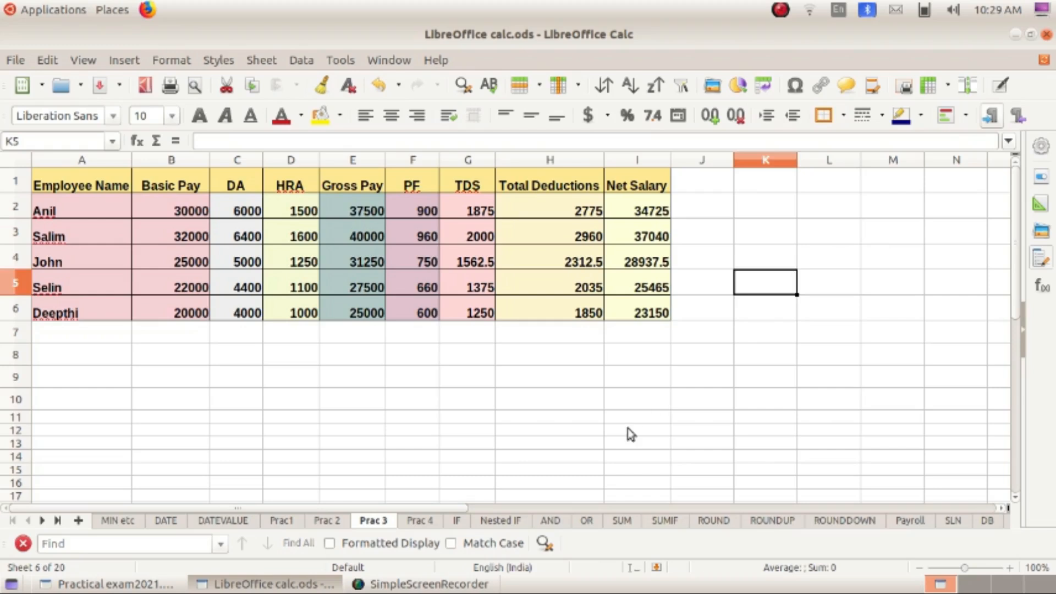
{"action": "left_click", "coordinate": [659, 418]}
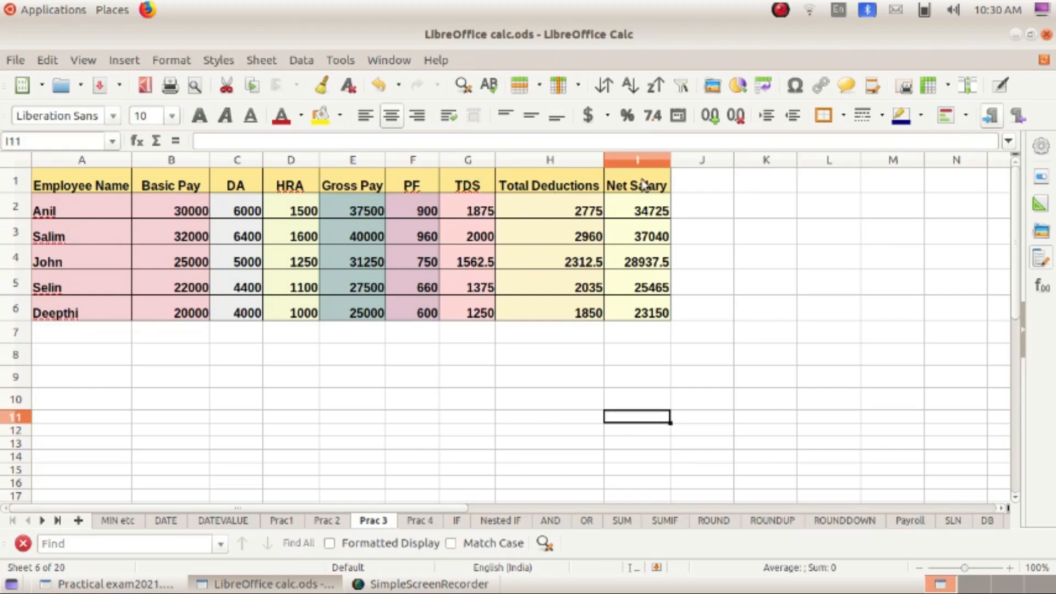
- Total Net Salary I2:I6 with AutoSum, putting =SUM(I2:I6) = 149317.5 in I7
{"action": "left_click_drag", "start_coordinate": [644, 186], "coordinate": [660, 261]}
{"action": "left_click", "coordinate": [794, 256]}
{"action": "left_click_drag", "start_coordinate": [641, 210], "coordinate": [651, 333]}
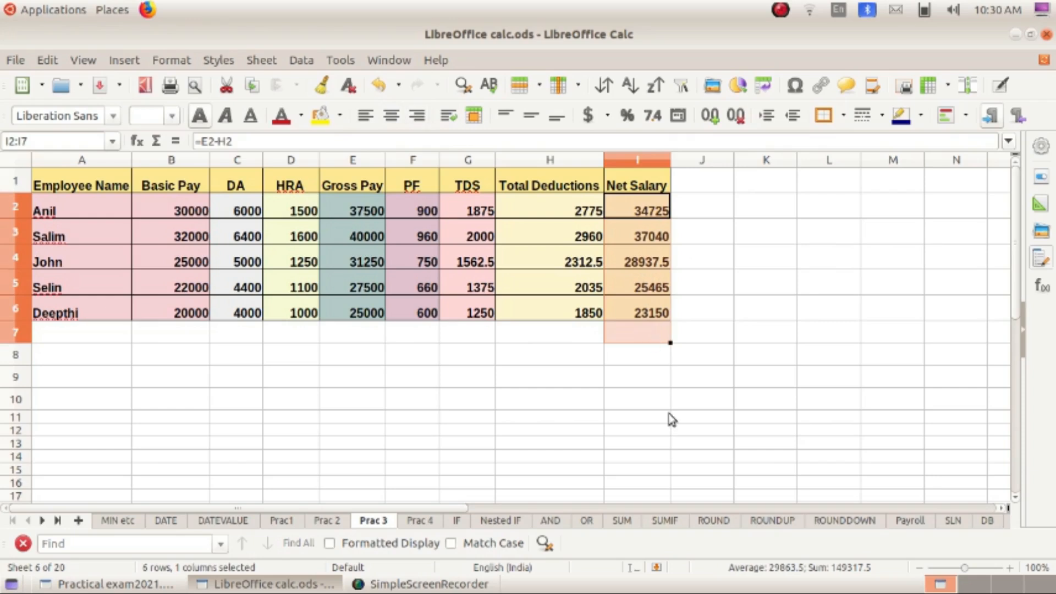
{"action": "left_click", "coordinate": [157, 142]}
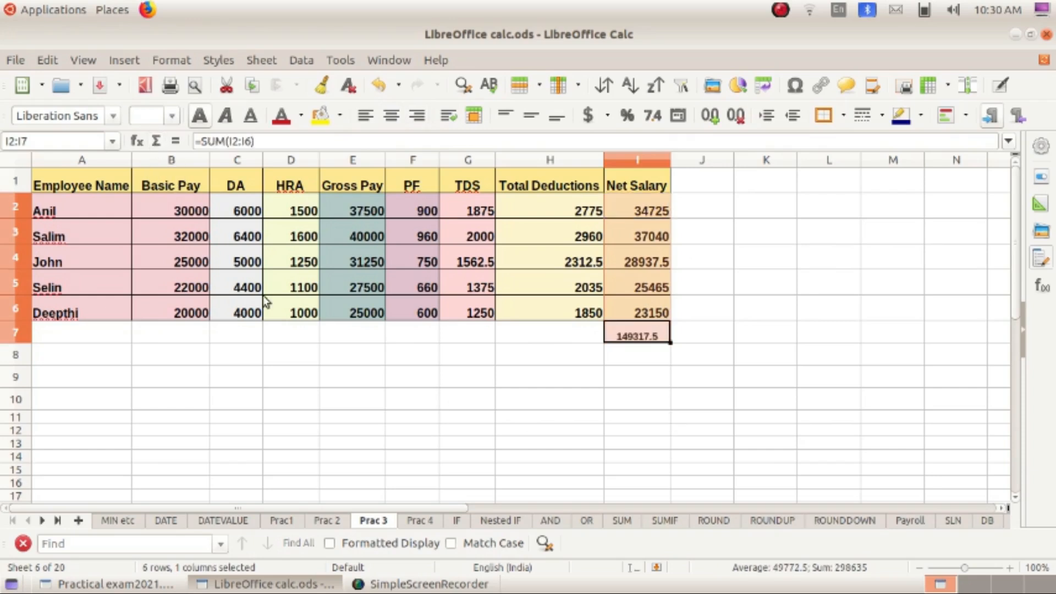
{"action": "left_click", "coordinate": [569, 442]}
- Set the I7 total's font size to 14 point
{"action": "left_click", "coordinate": [637, 337]}
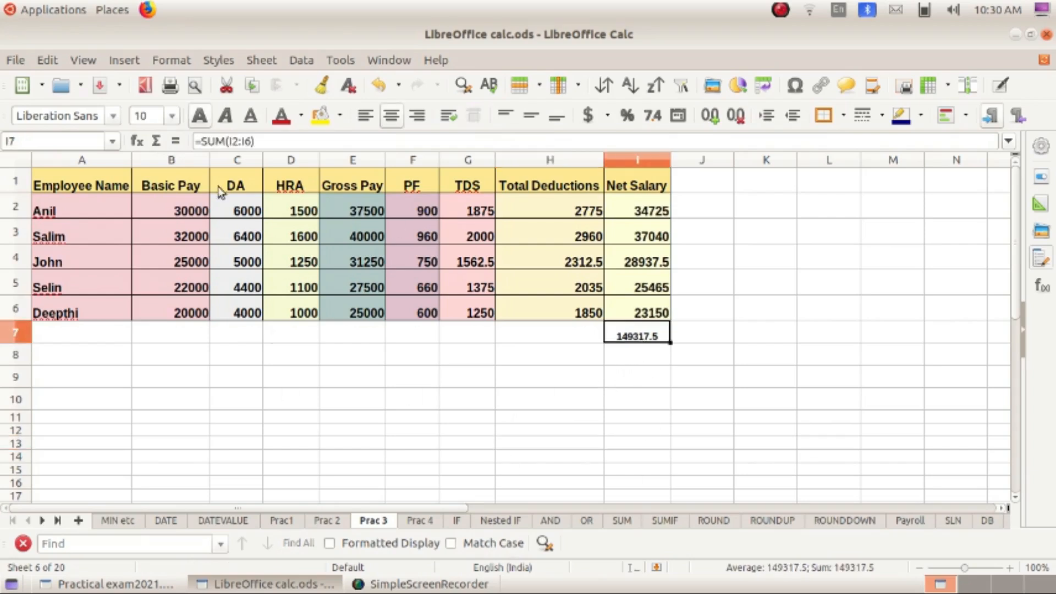
{"action": "left_click", "coordinate": [173, 116]}
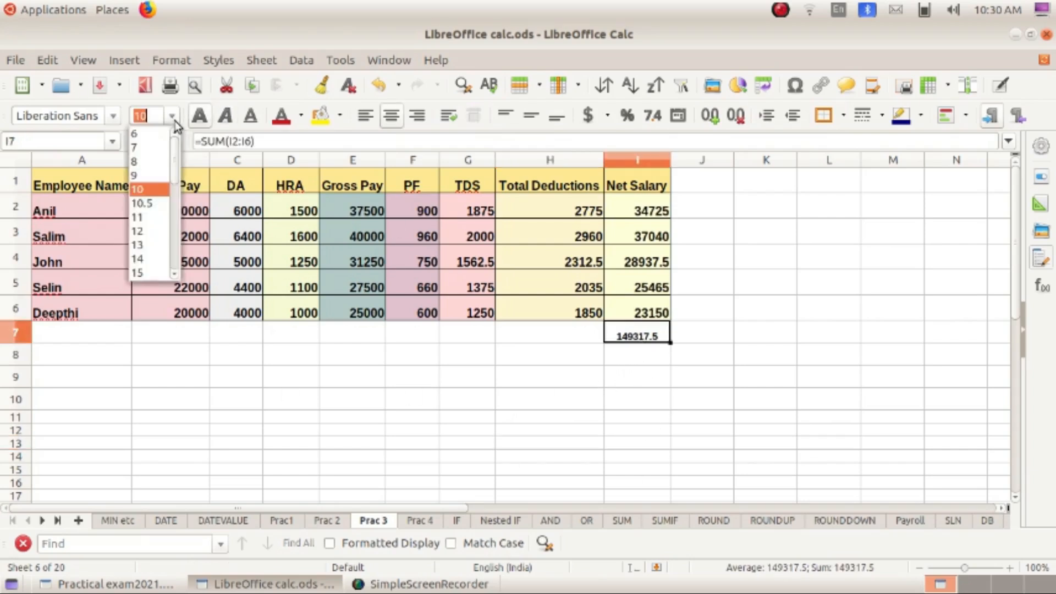
{"action": "left_click", "coordinate": [163, 260]}
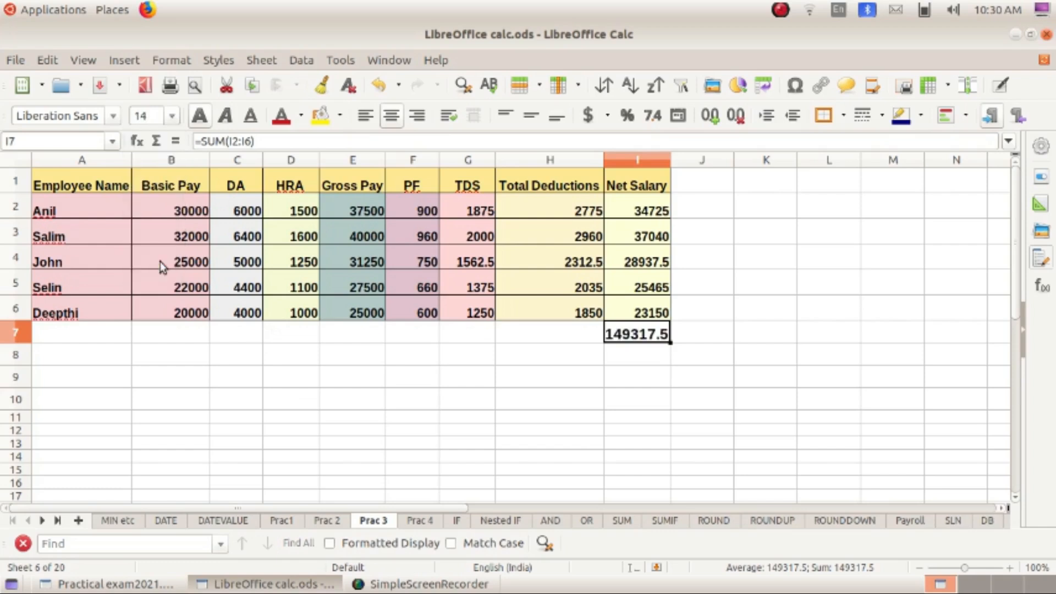
{"action": "left_click", "coordinate": [649, 419]}
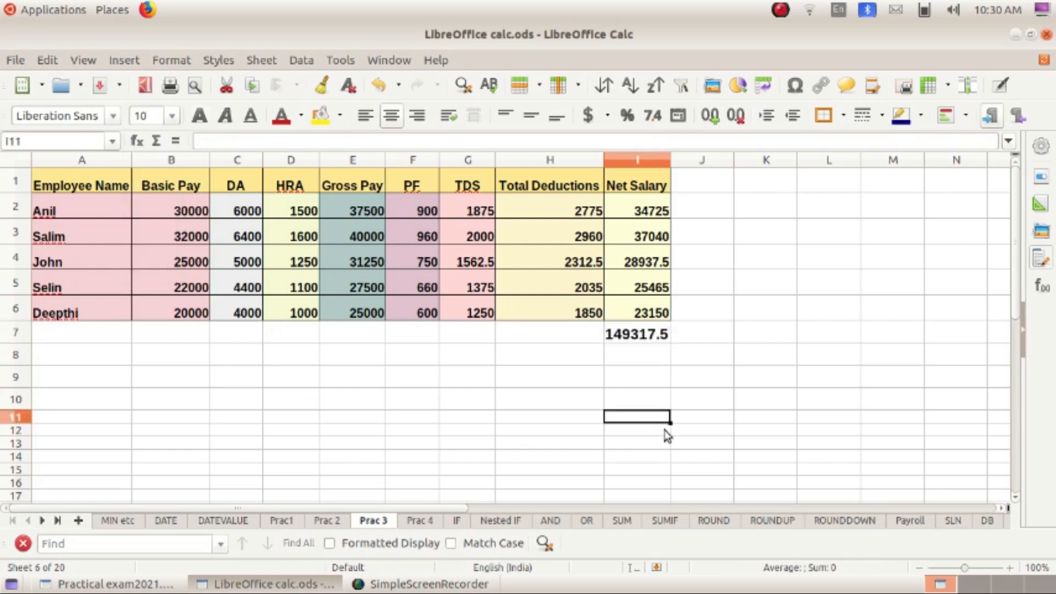
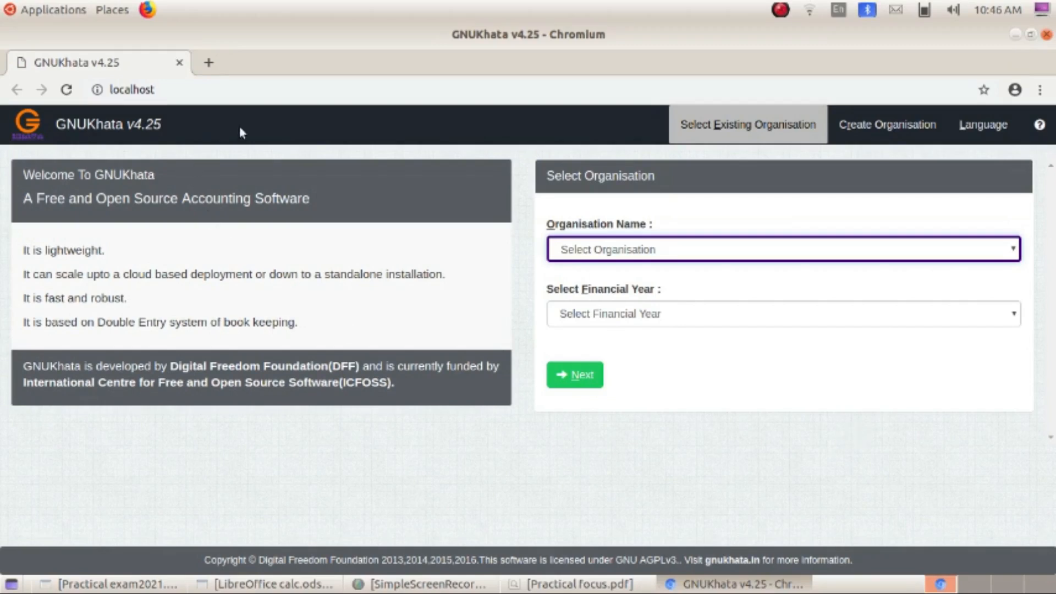
- Start a new organisation named Sathyam Traders, keeping As-is case and Profit Making type
{"action": "left_click", "coordinate": [884, 127]}
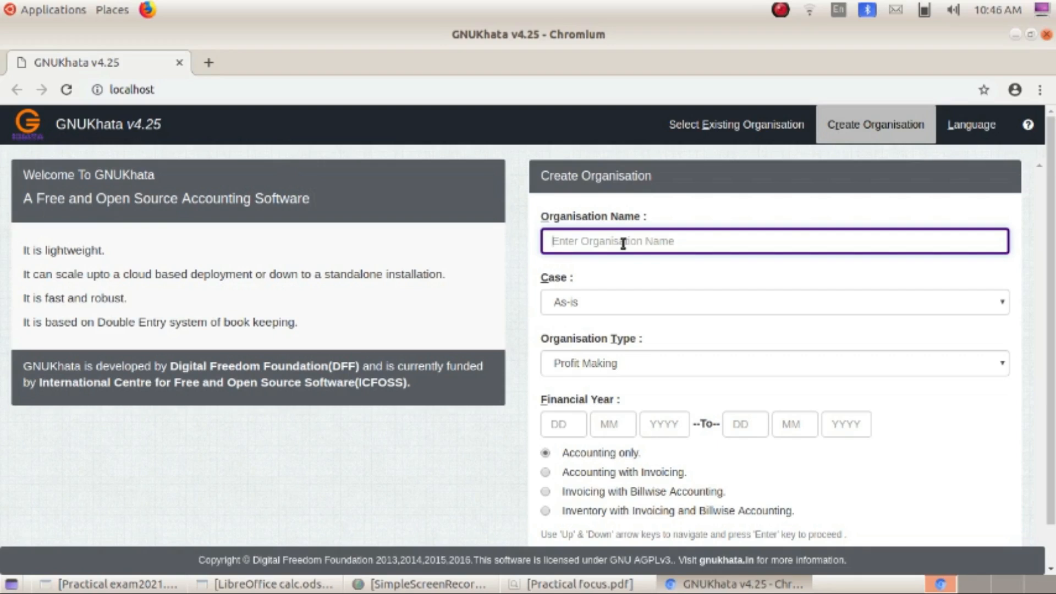
{"action": "left_click", "coordinate": [600, 591]}
{"action": "type", "text": "Sa"}
{"action": "type", "text": "thyamTraders"}
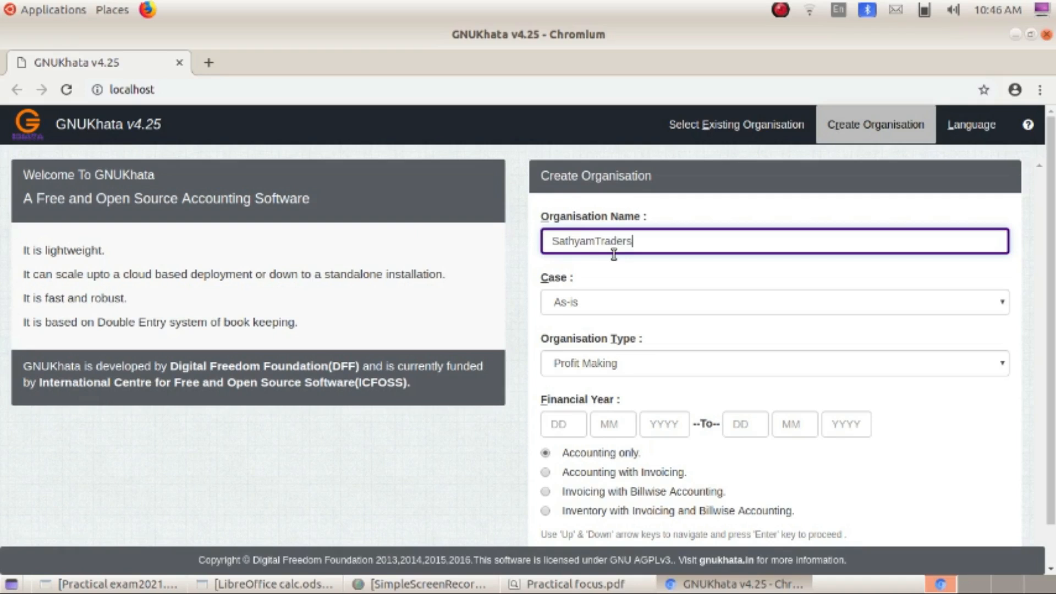
{"action": "left_click", "coordinate": [596, 243]}
{"action": "left_click", "coordinate": [634, 310]}
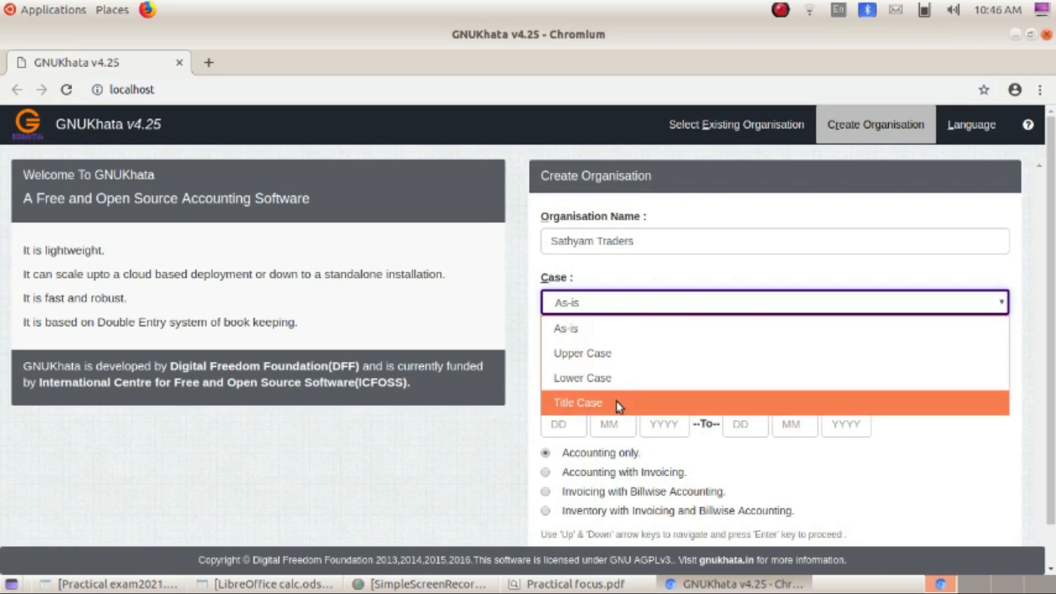
{"action": "left_click", "coordinate": [614, 336]}
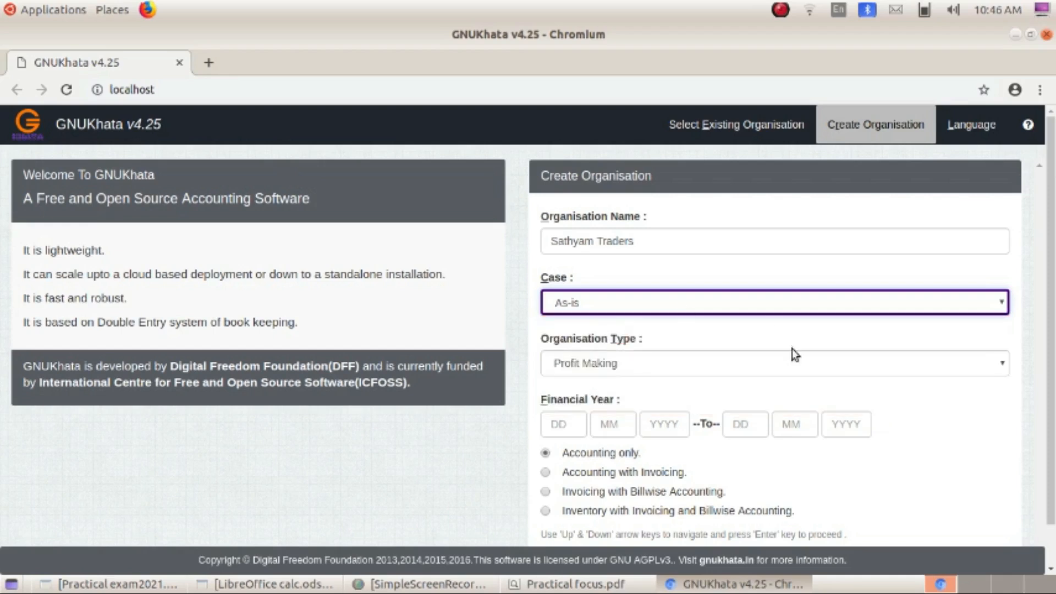
{"action": "left_click", "coordinate": [656, 370]}
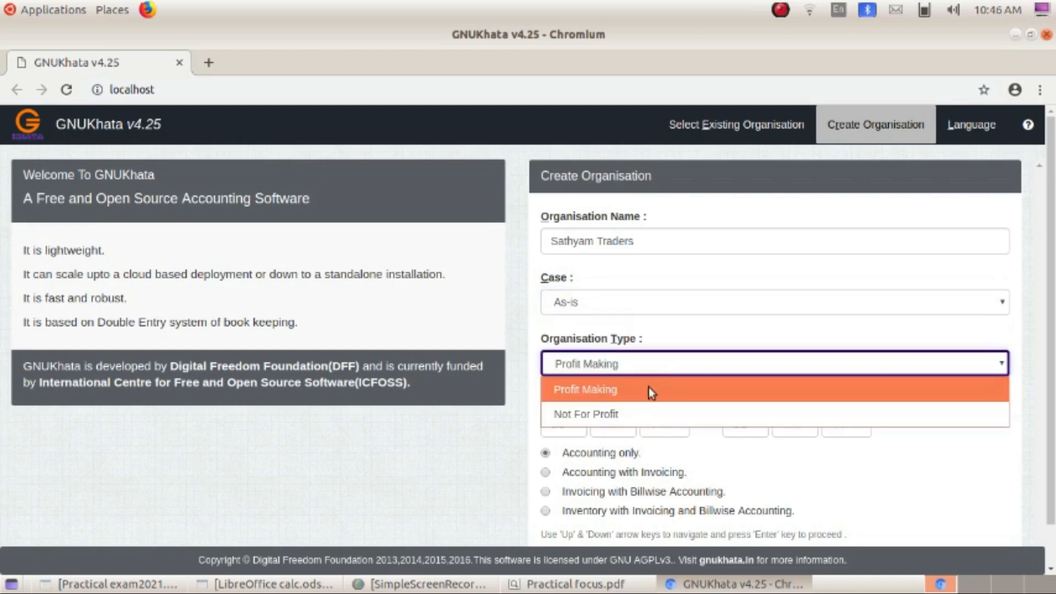
{"action": "left_click", "coordinate": [641, 390]}
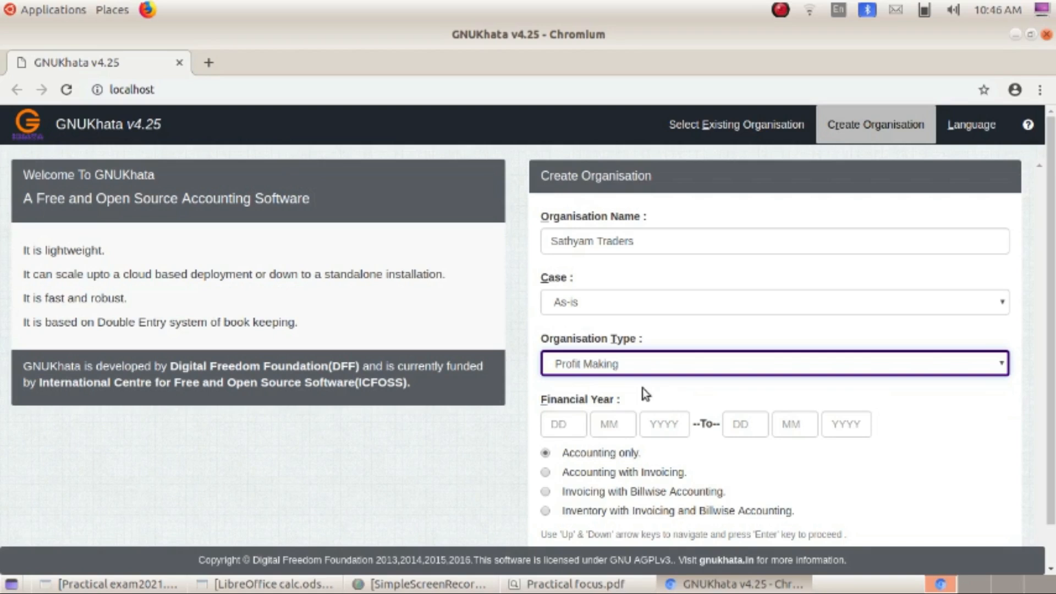
- Enter the financial year 01-04-2016 to 31-03-2017 and submit the organisation details
{"action": "left_click", "coordinate": [558, 425]}
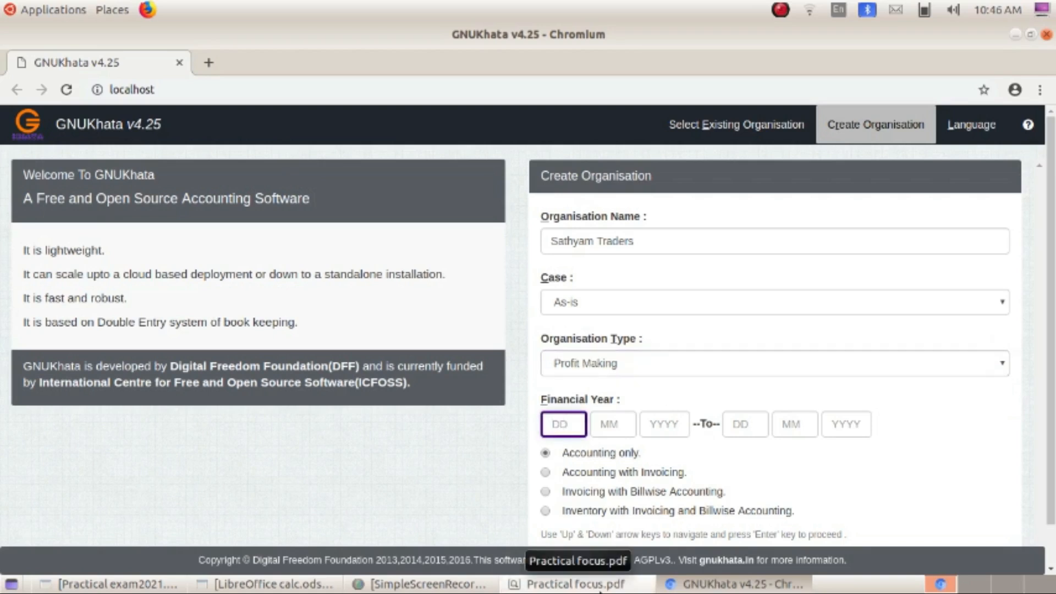
{"action": "type", "text": "0104"}
{"action": "type", "text": "2016"}
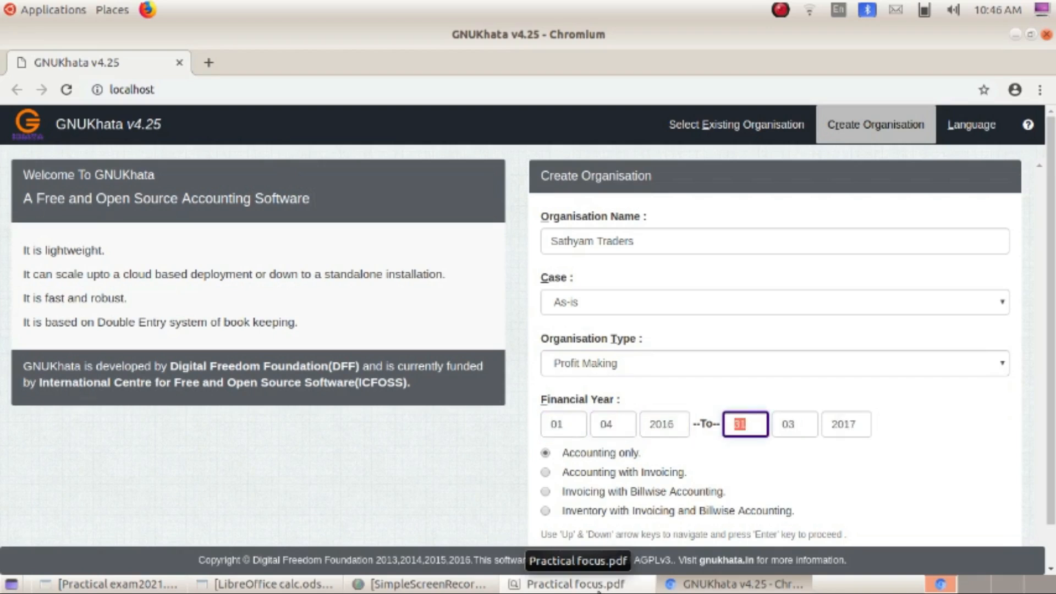
{"action": "left_click", "coordinate": [584, 587]}
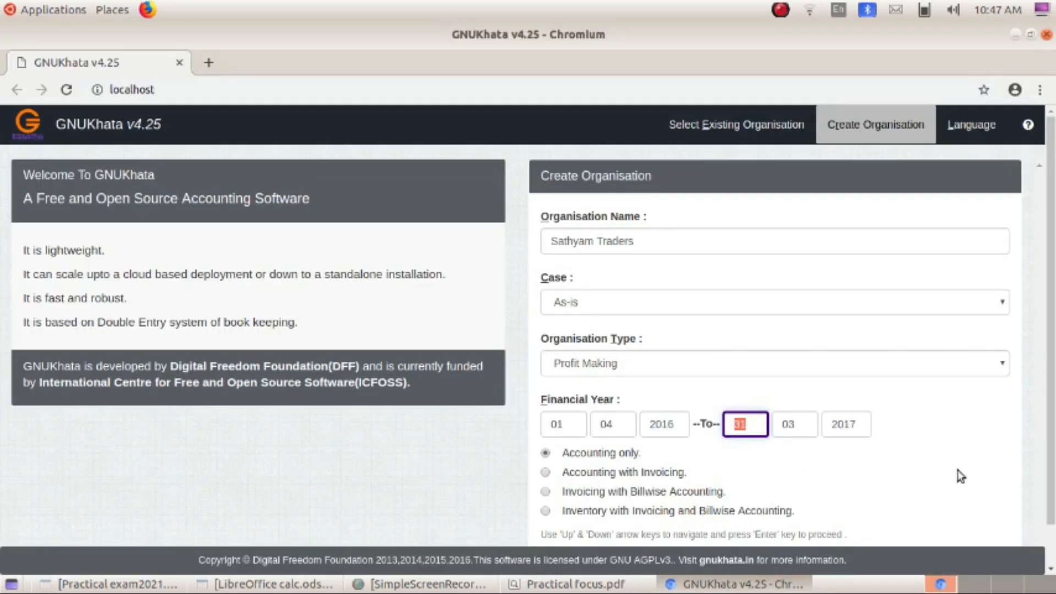
{"action": "scroll", "coordinate": [1054, 236], "scroll_direction": "down", "scroll_amount": 2}
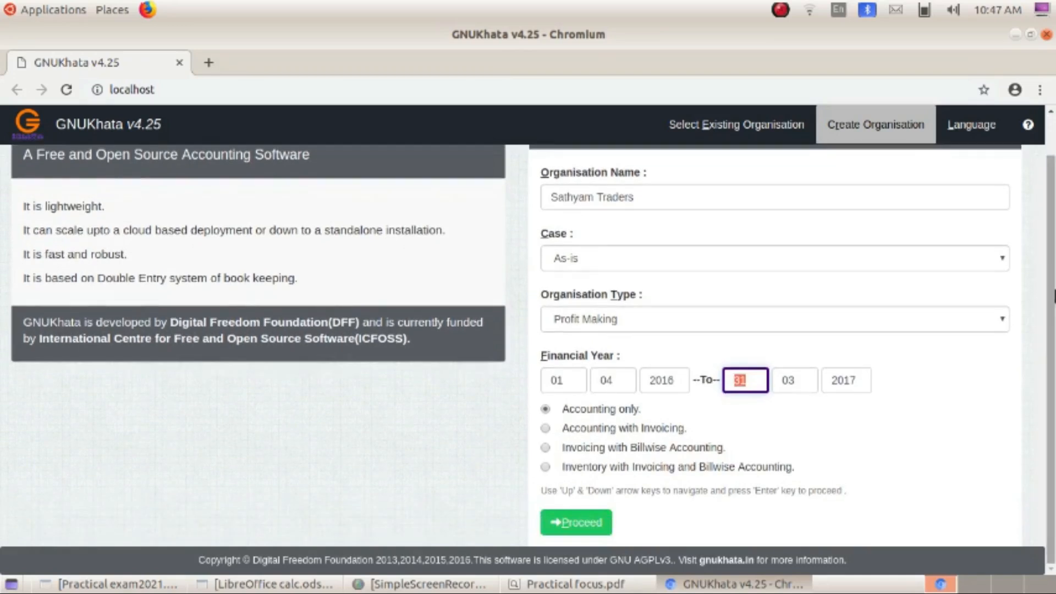
{"action": "left_click", "coordinate": [576, 523]}
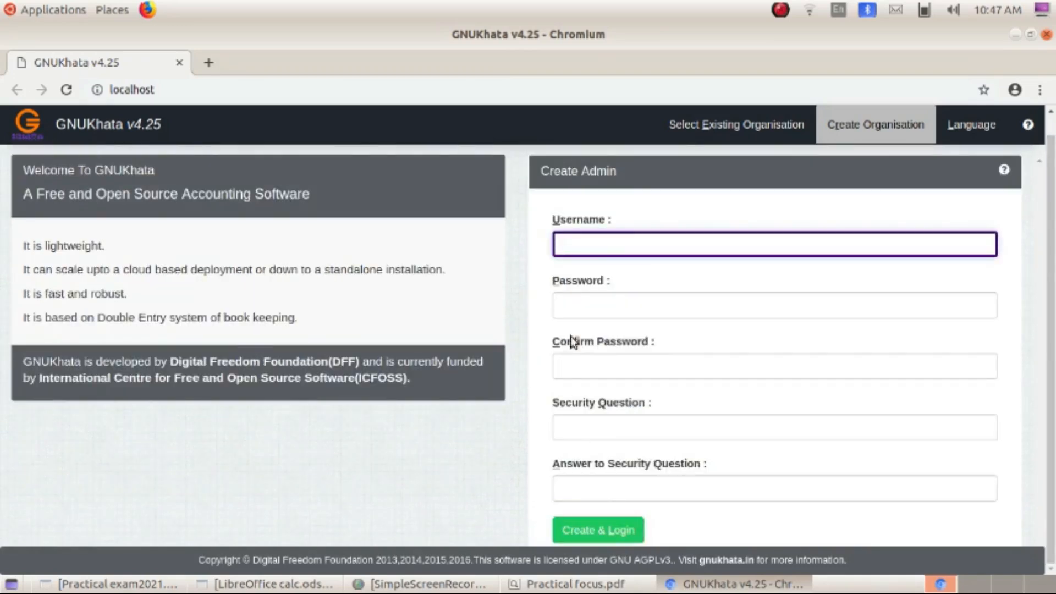
- Create the admin account with username, password, security question and answer, and log into Sathyam Traders
{"action": "left_click", "coordinate": [598, 238]}
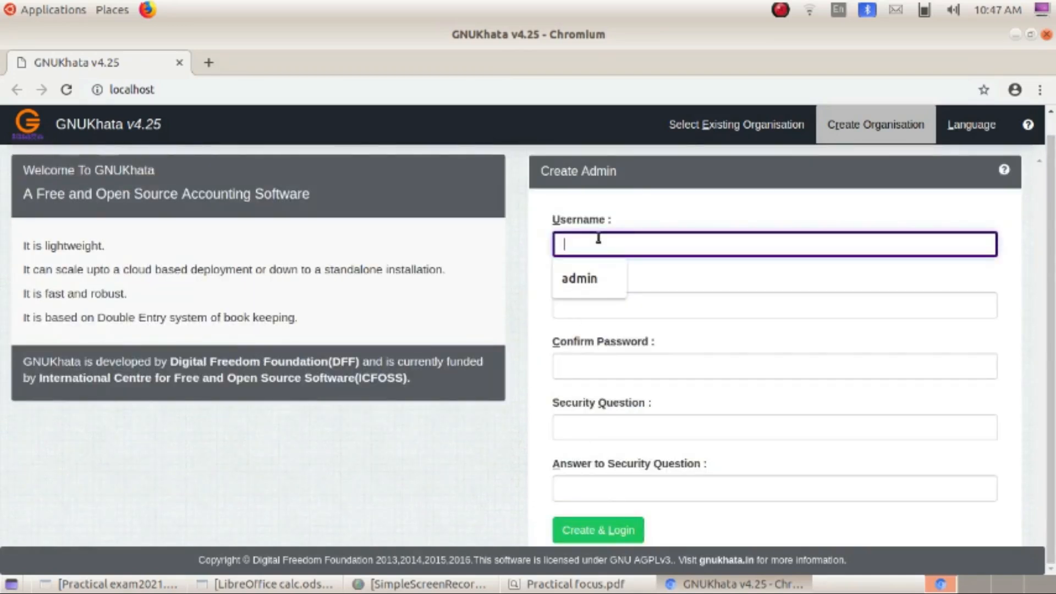
{"action": "type", "text": "admin"}
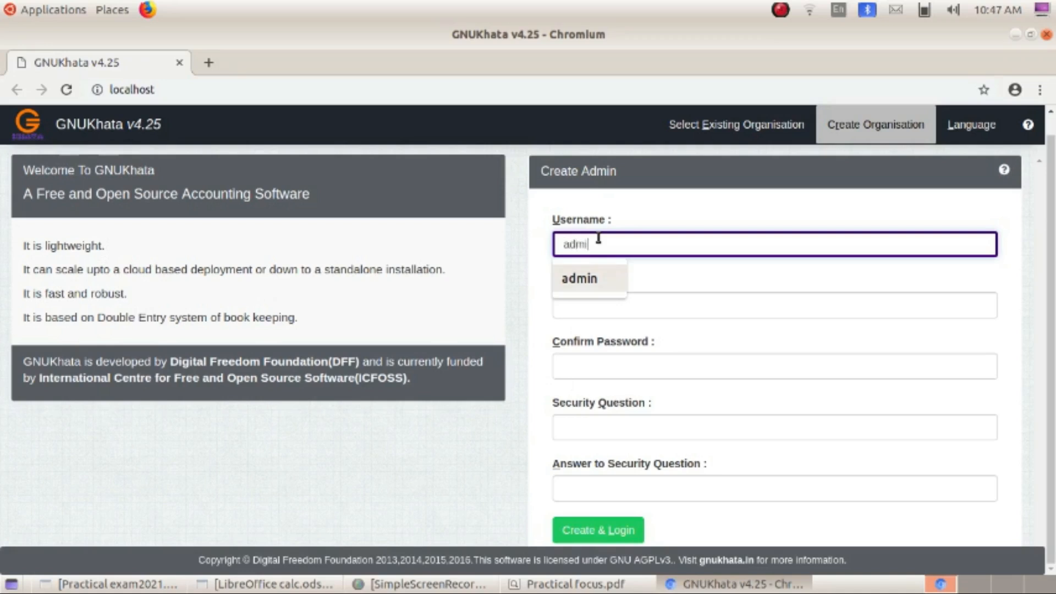
{"action": "key", "text": "Tab"}
{"action": "type", "text": "admin"}
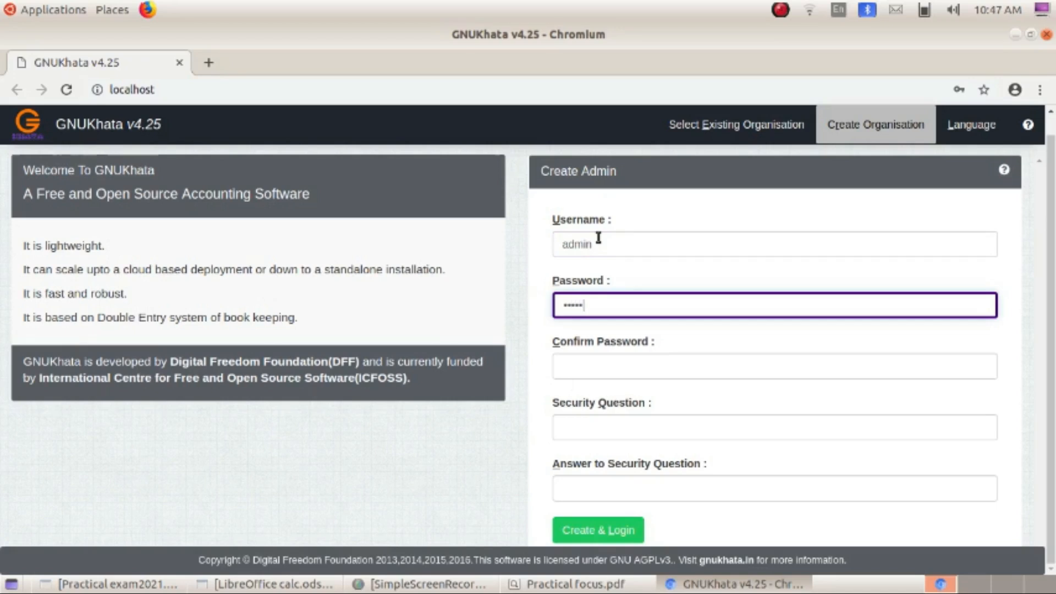
{"action": "key", "text": "Tab"}
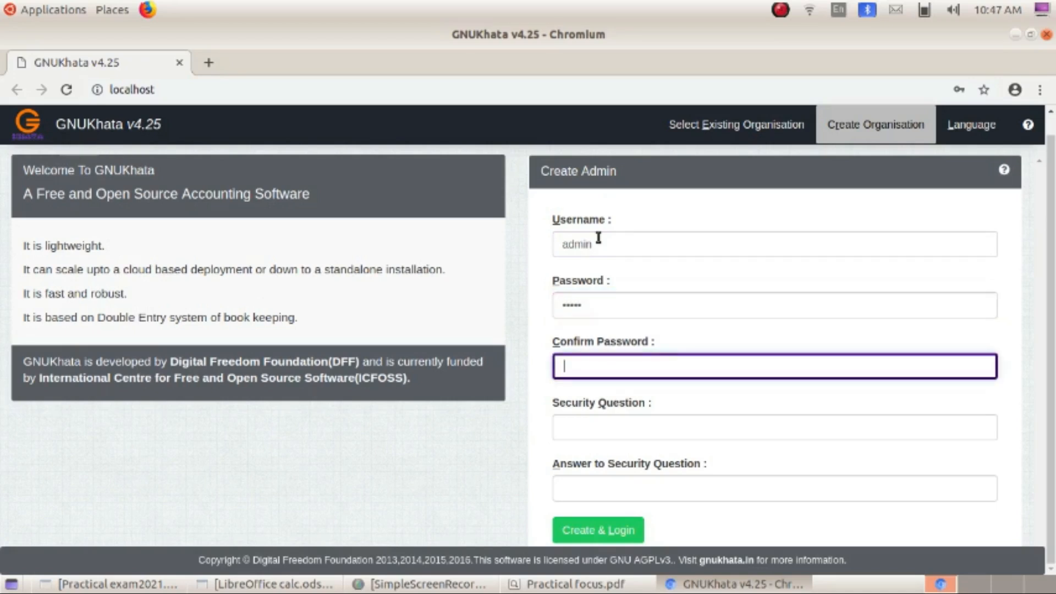
{"action": "type", "text": "admin"}
{"action": "key", "text": "Tab"}
{"action": "type", "text": "admin"}
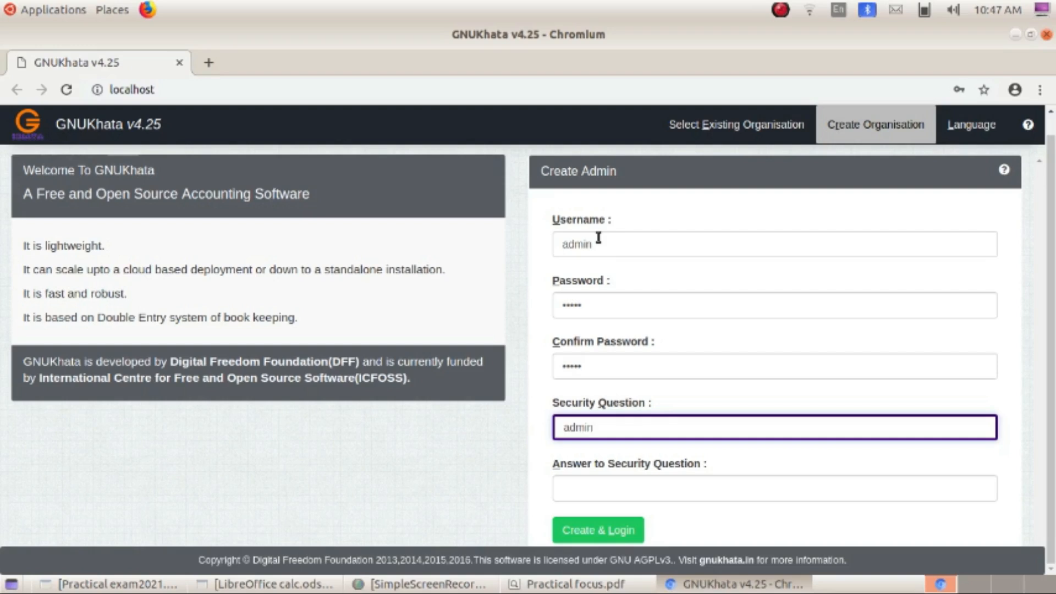
{"action": "left_click", "coordinate": [578, 491]}
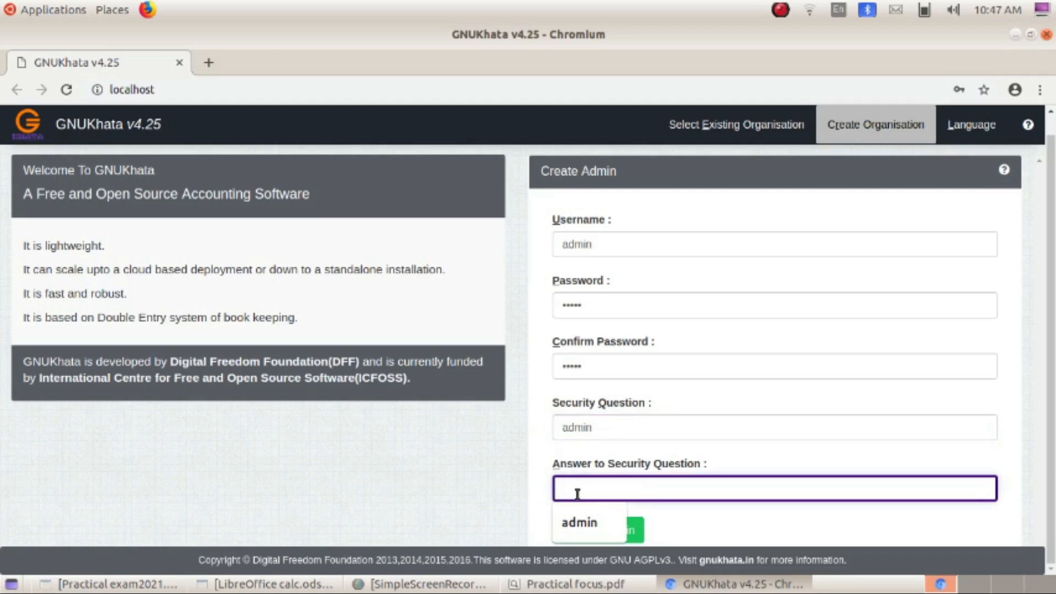
{"action": "type", "text": "admin"}
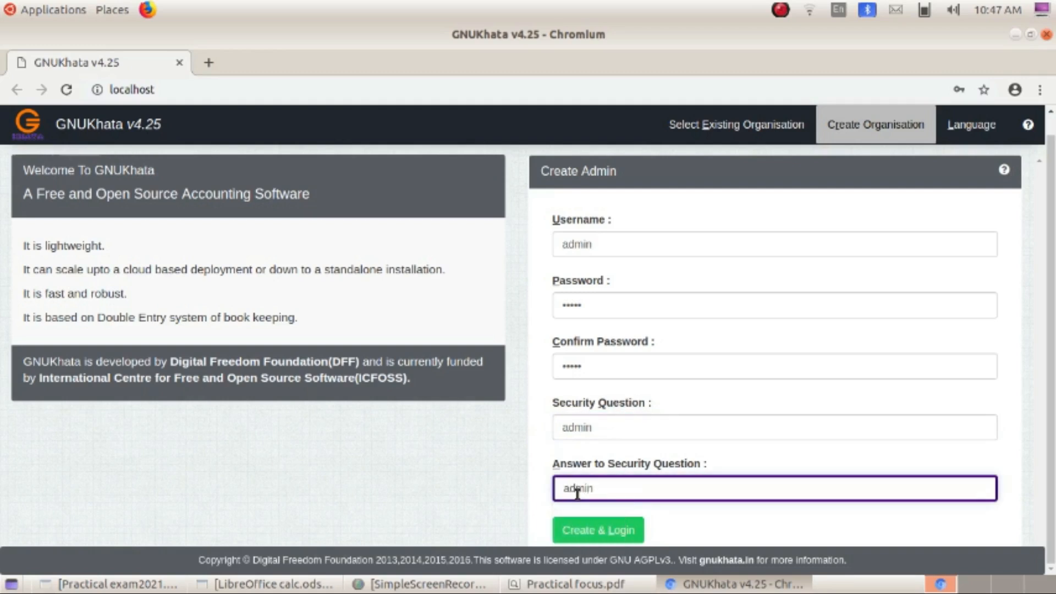
{"action": "left_click", "coordinate": [605, 541]}
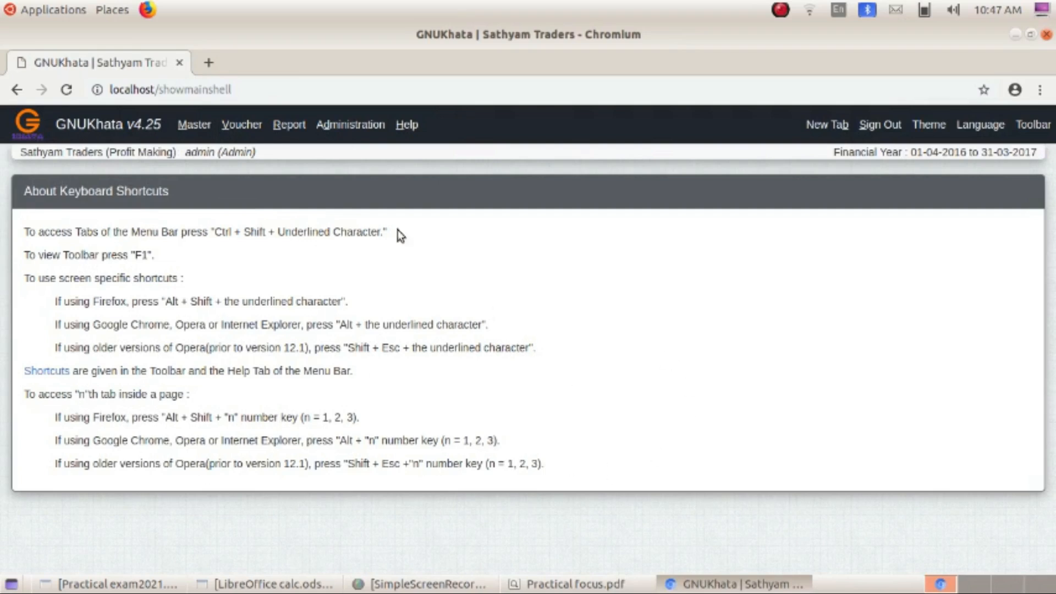
- Create and save Capital A/c under the Capital group
{"action": "left_click", "coordinate": [194, 130]}
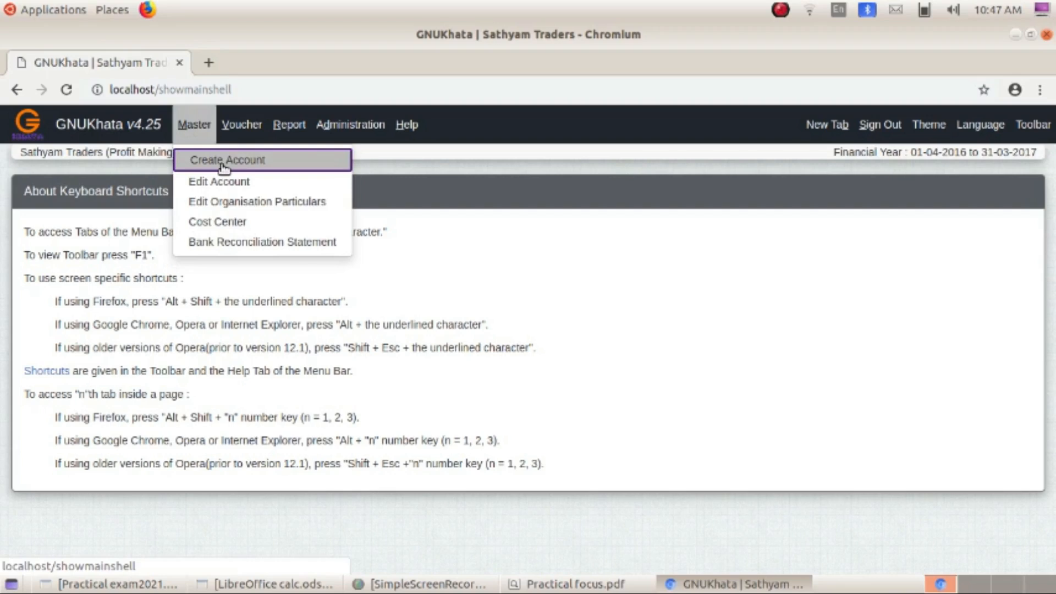
{"action": "left_click", "coordinate": [680, 311]}
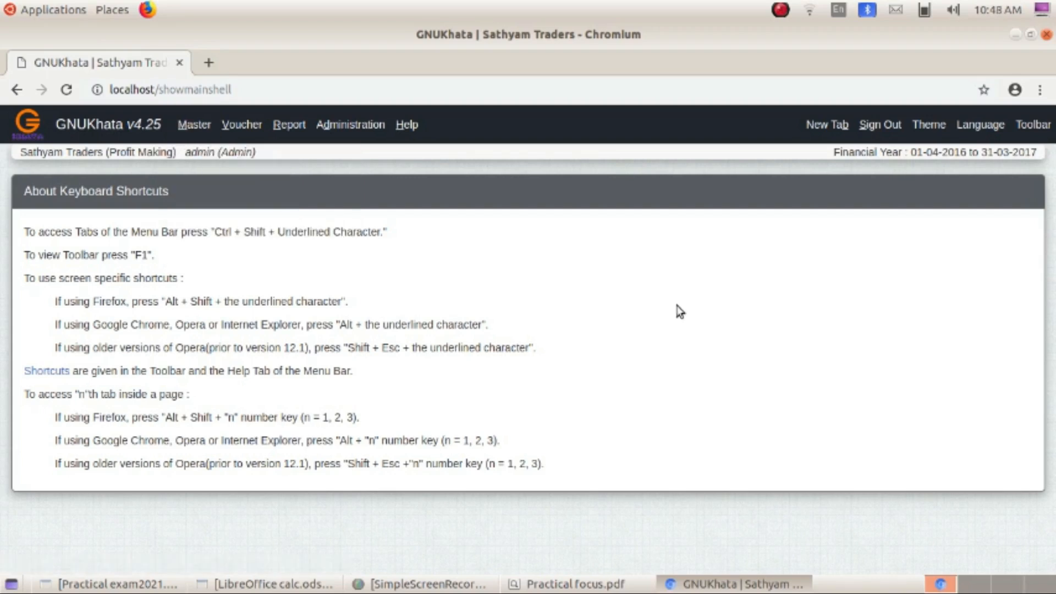
{"action": "left_click", "coordinate": [194, 126]}
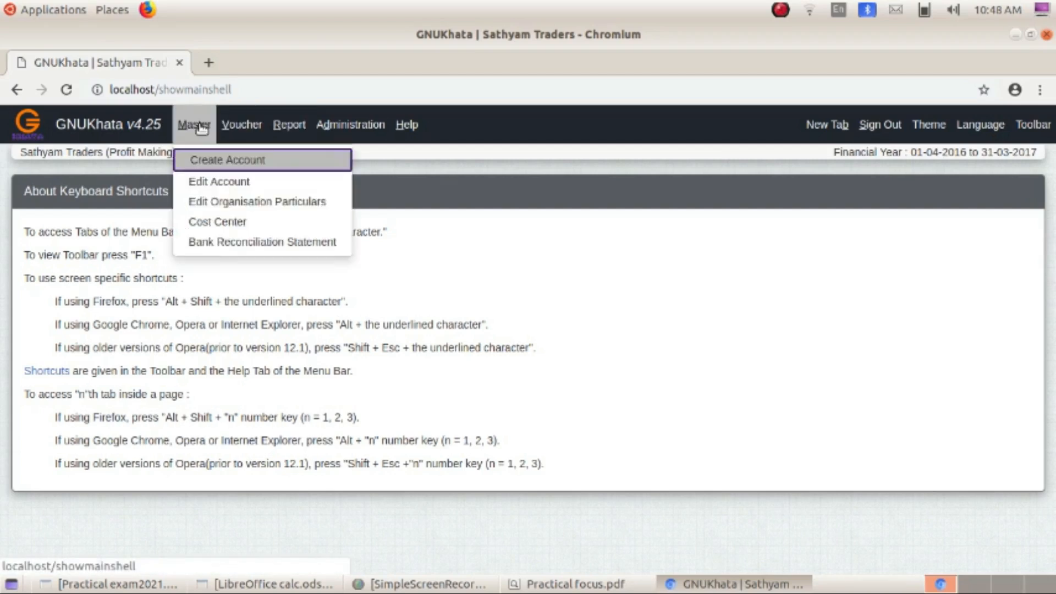
{"action": "left_click", "coordinate": [204, 164]}
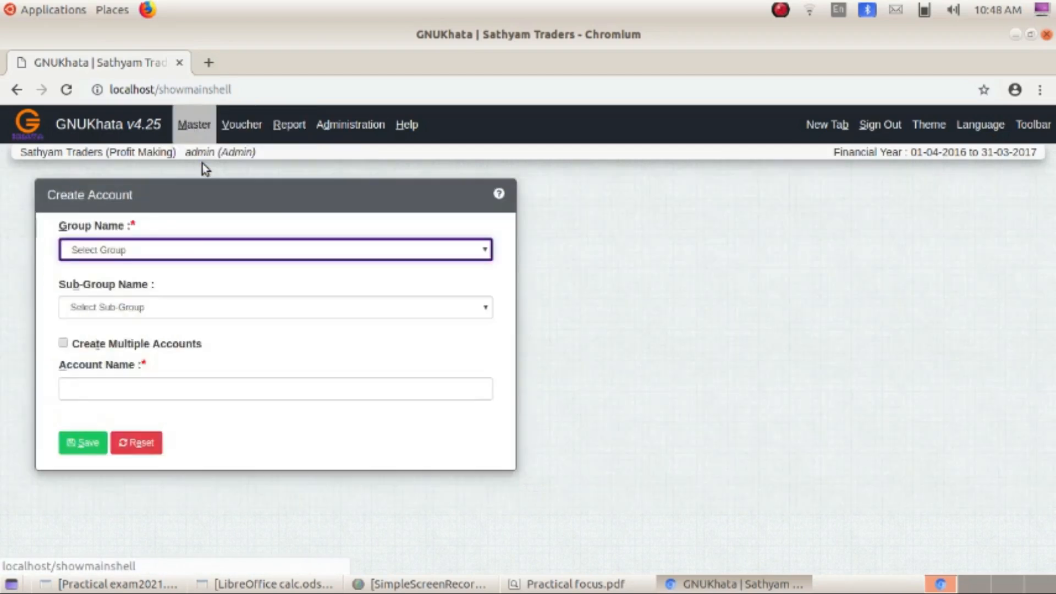
{"action": "left_click", "coordinate": [178, 256]}
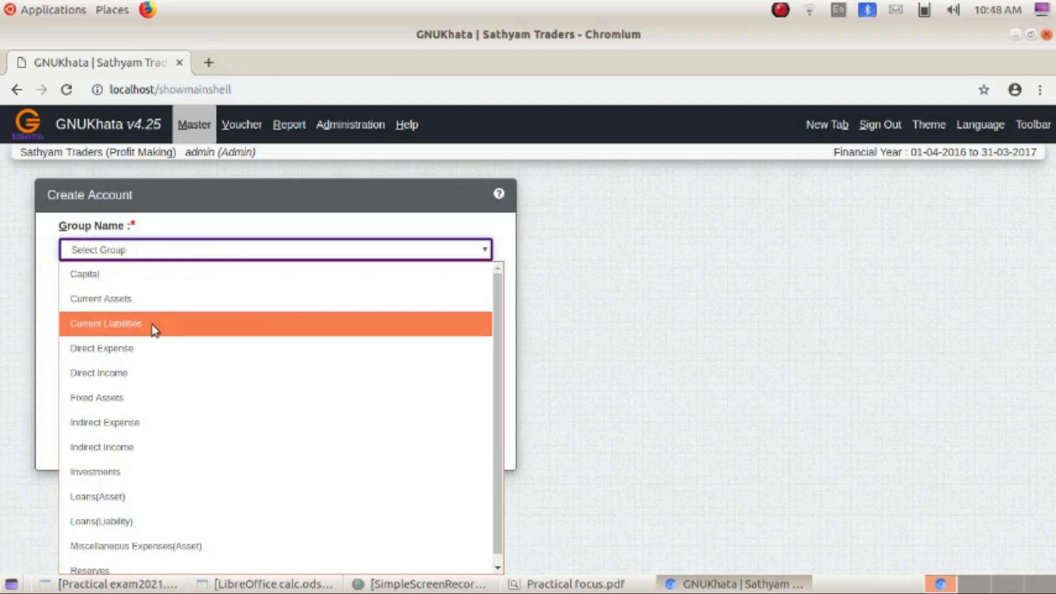
{"action": "left_click", "coordinate": [147, 273]}
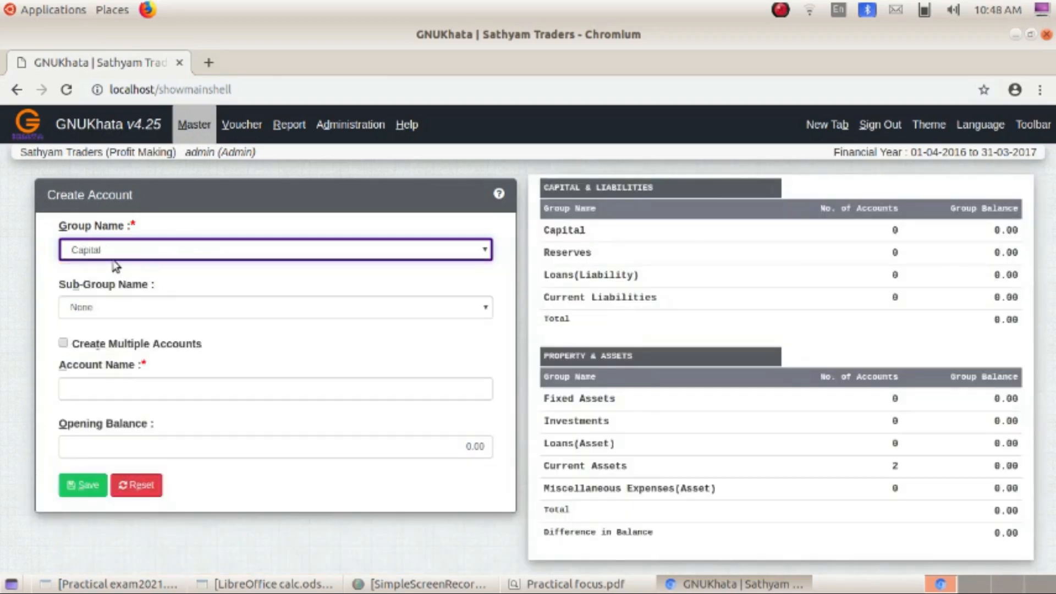
{"action": "left_click", "coordinate": [124, 386]}
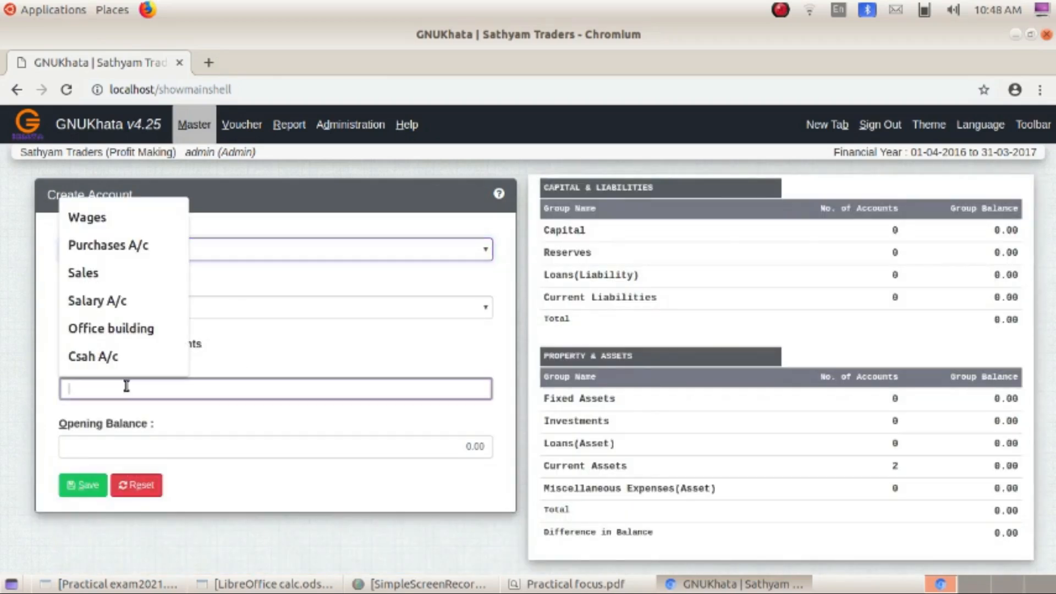
{"action": "type", "text": "Capital"}
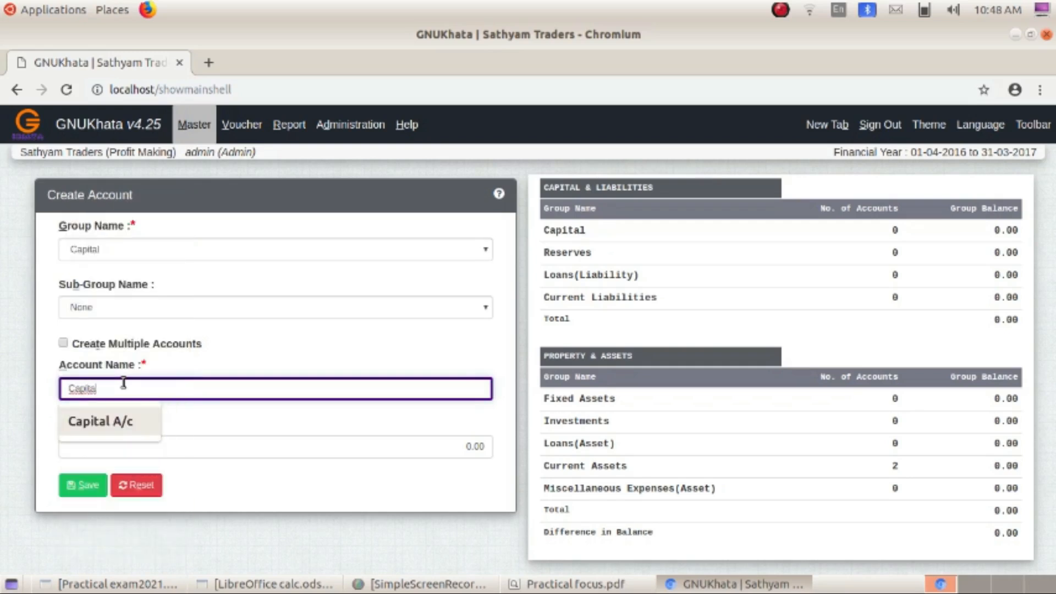
{"action": "left_click", "coordinate": [129, 422]}
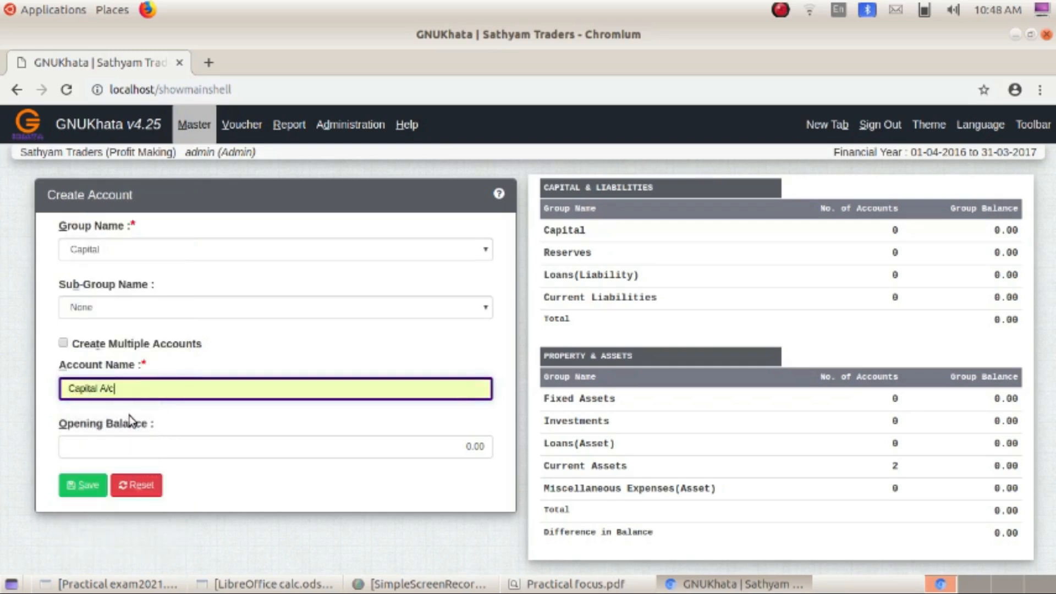
{"action": "left_click", "coordinate": [88, 486]}
- Create and save Cash A/c under Current Assets, Cash sub-group
{"action": "left_click", "coordinate": [92, 302]}
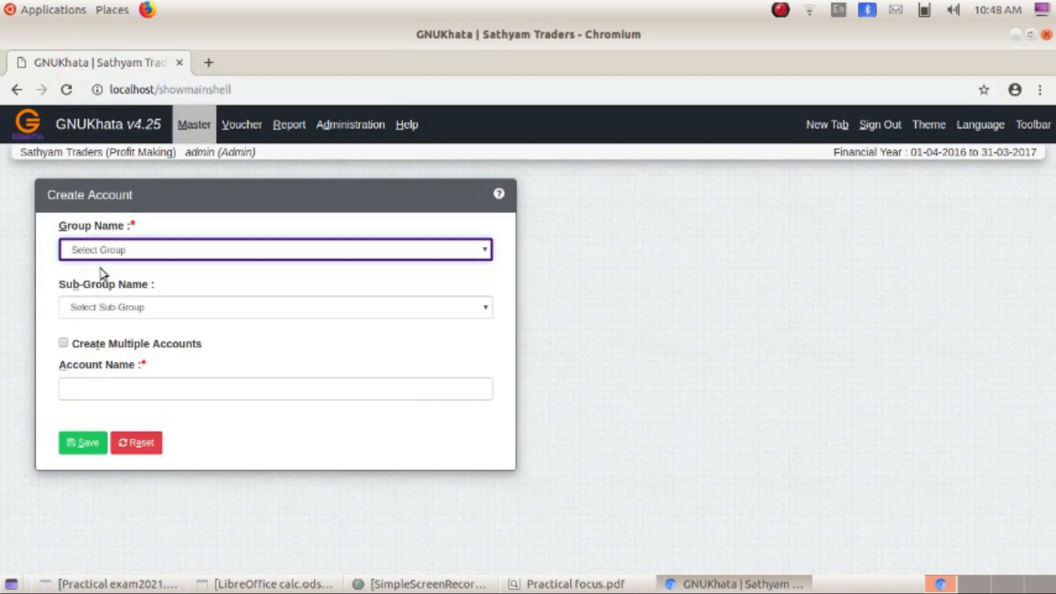
{"action": "left_click", "coordinate": [104, 251]}
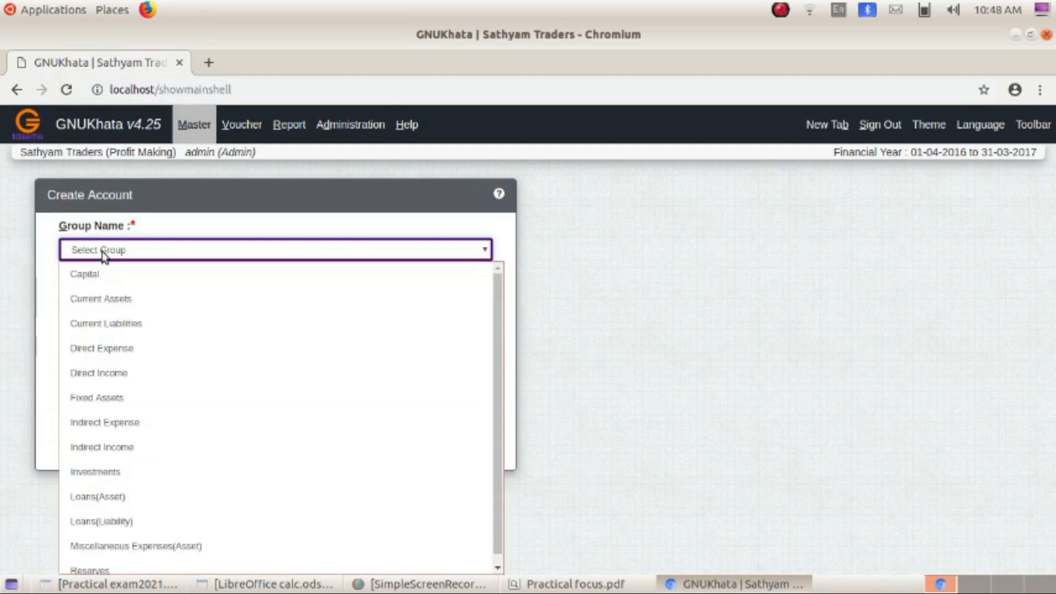
{"action": "left_click", "coordinate": [111, 297]}
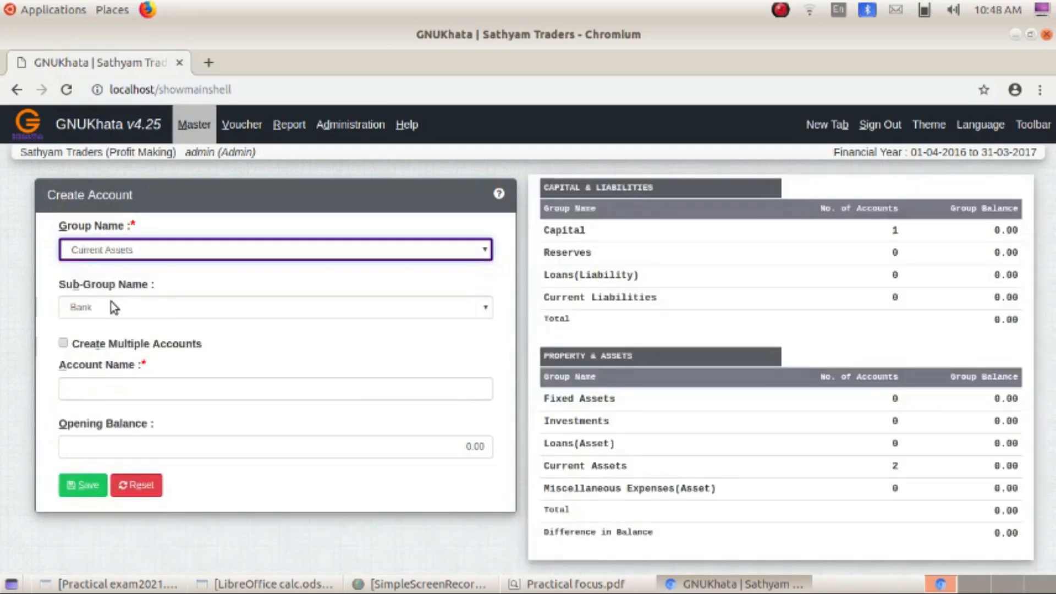
{"action": "left_click", "coordinate": [111, 303]}
{"action": "left_click", "coordinate": [106, 357]}
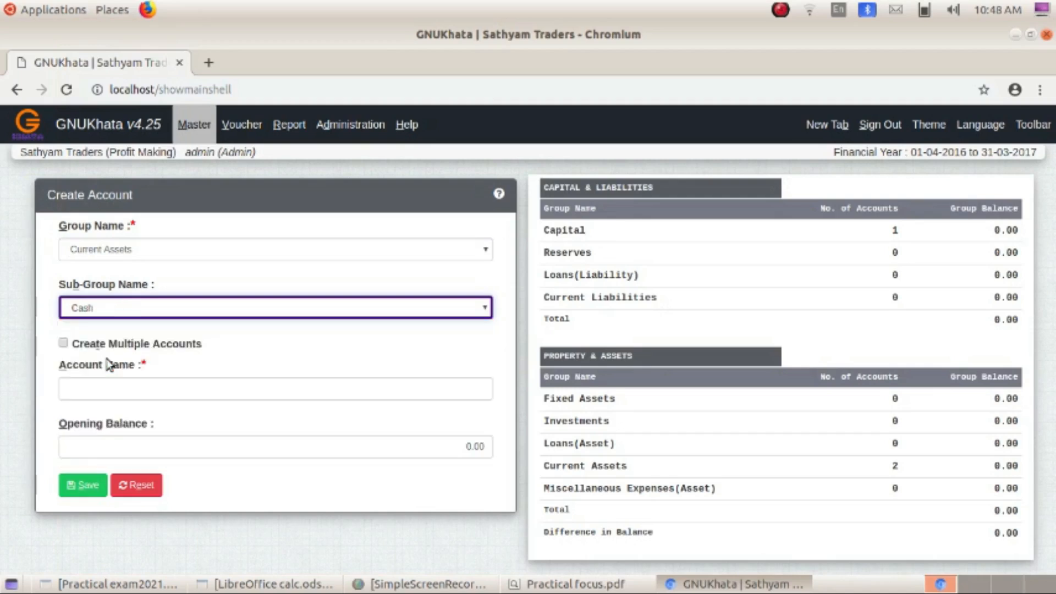
{"action": "left_click", "coordinate": [103, 388]}
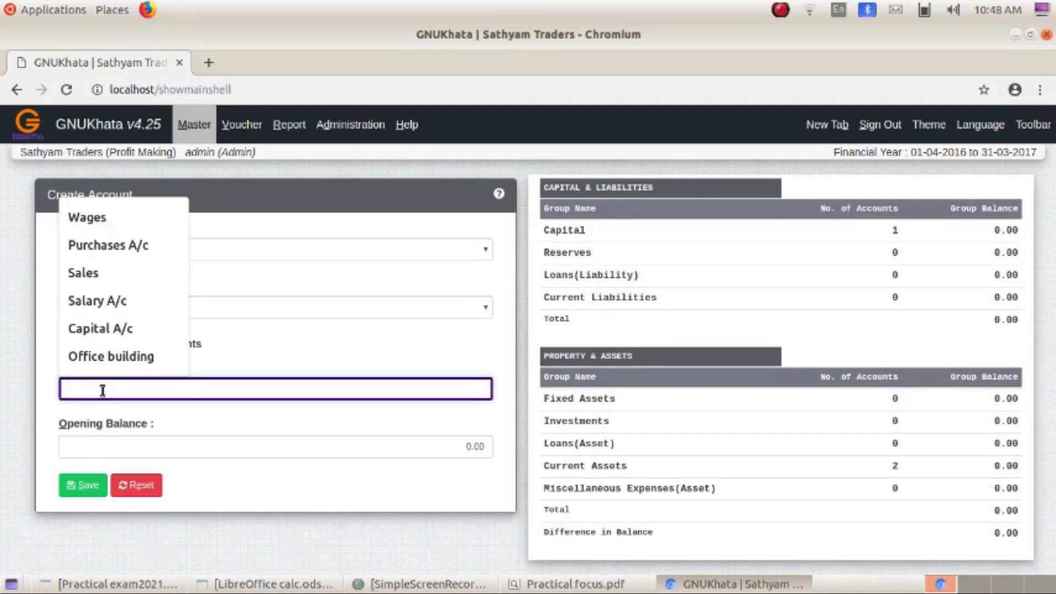
{"action": "type", "text": "Cas"}
{"action": "left_click", "coordinate": [101, 421]}
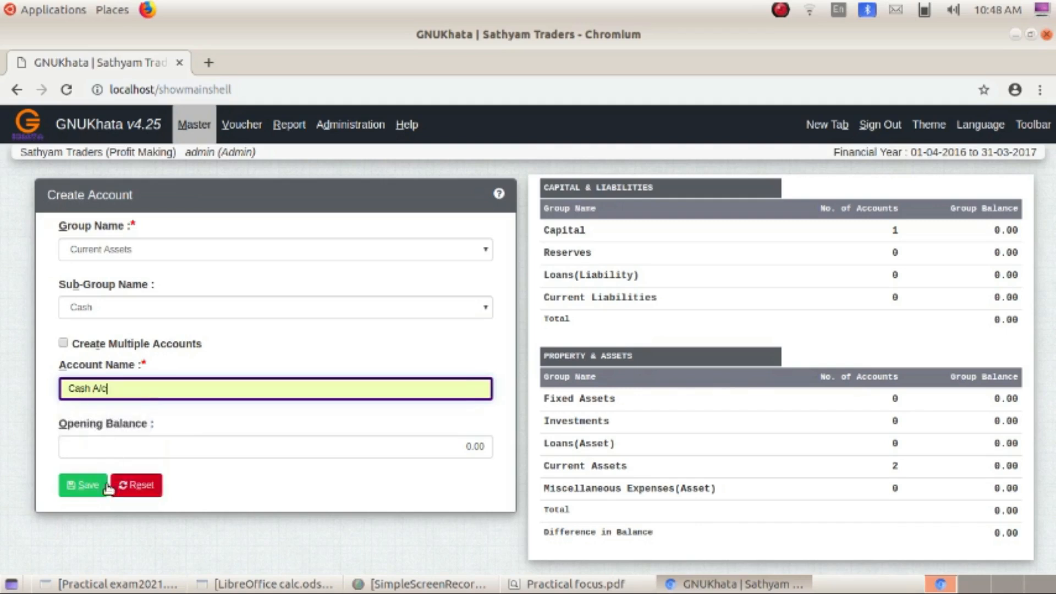
{"action": "left_click", "coordinate": [87, 484]}
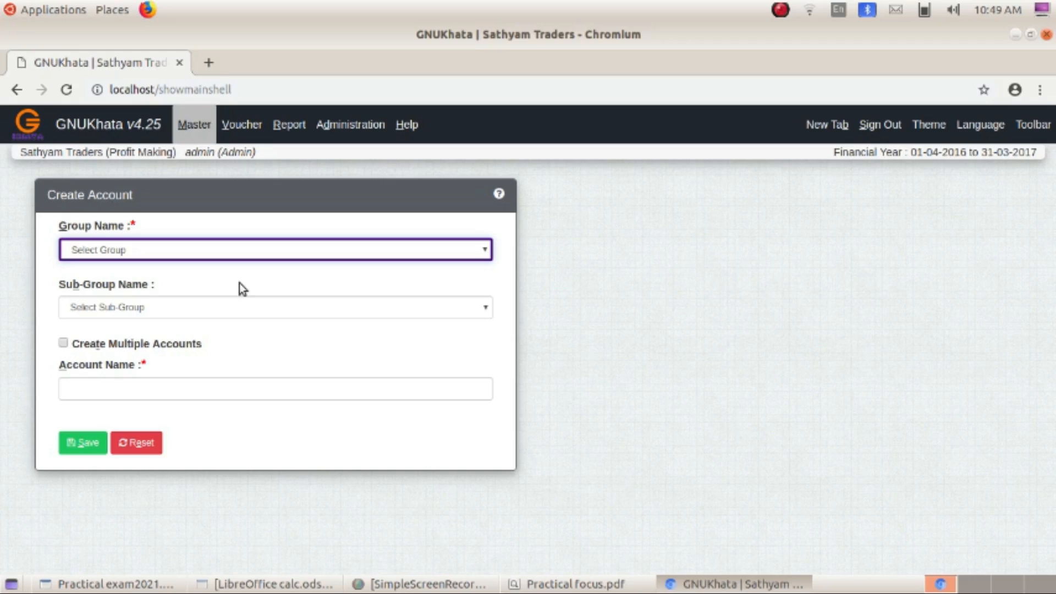
- Create and save Machinery A/c under Fixed Assets, Plant & Machinery sub-group
{"action": "key", "text": "m"}
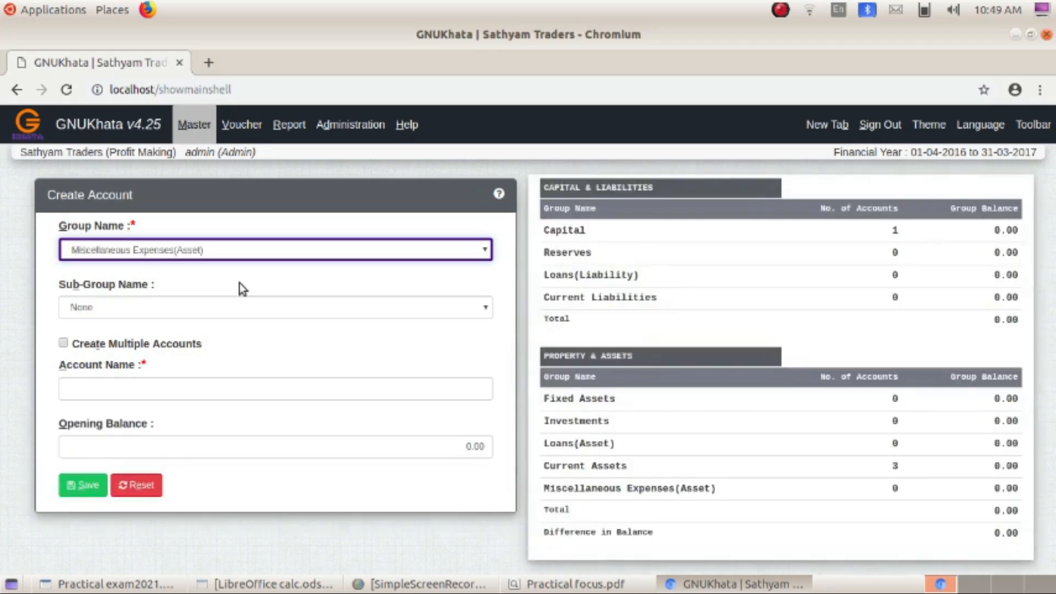
{"action": "left_click", "coordinate": [228, 255]}
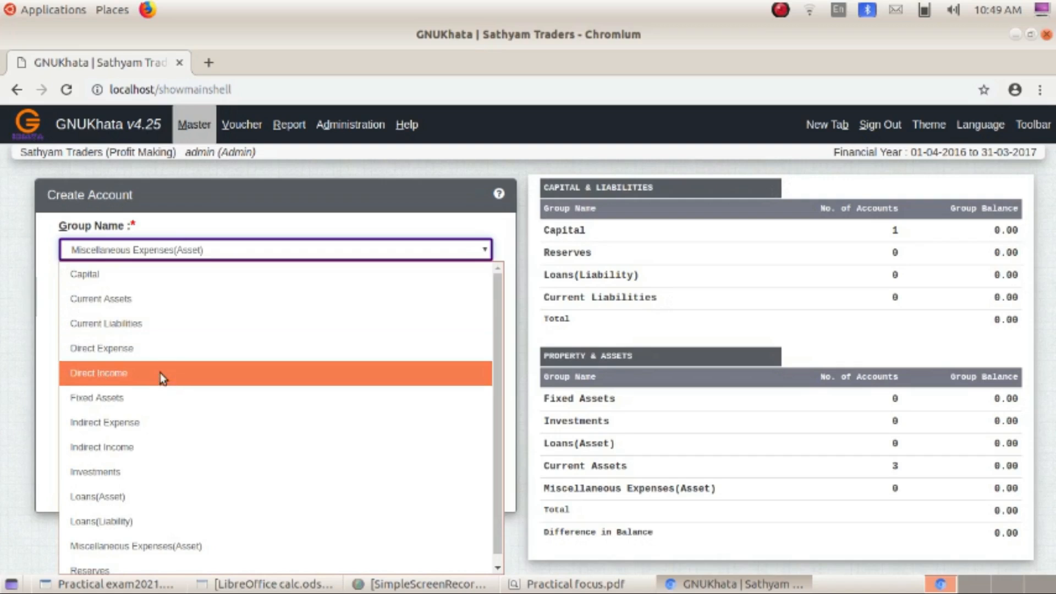
{"action": "left_click", "coordinate": [157, 397]}
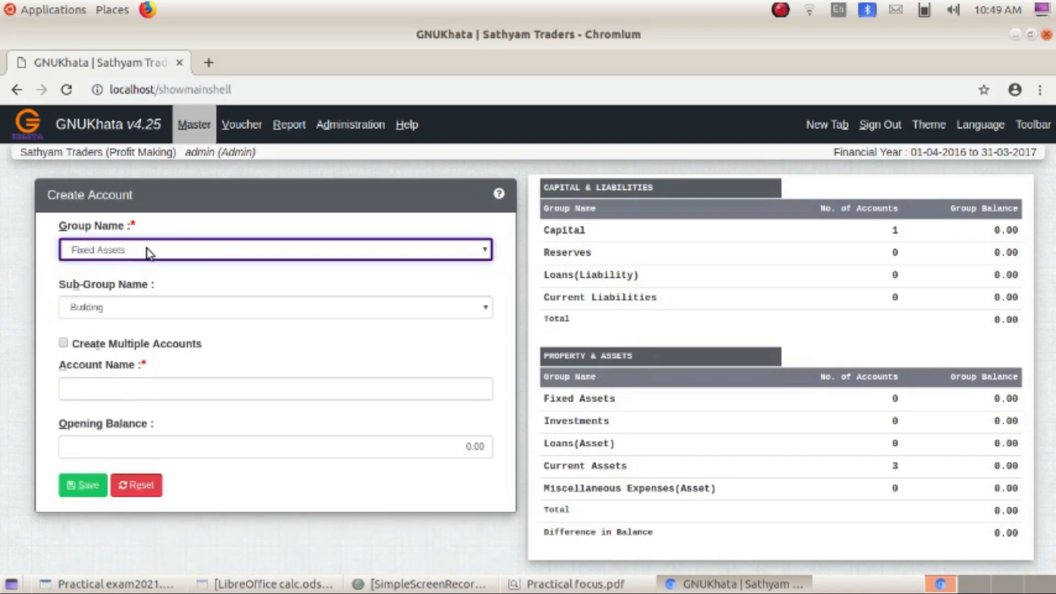
{"action": "left_click", "coordinate": [146, 248]}
{"action": "left_click", "coordinate": [131, 398]}
{"action": "left_click", "coordinate": [110, 308]}
{"action": "left_click", "coordinate": [110, 405]}
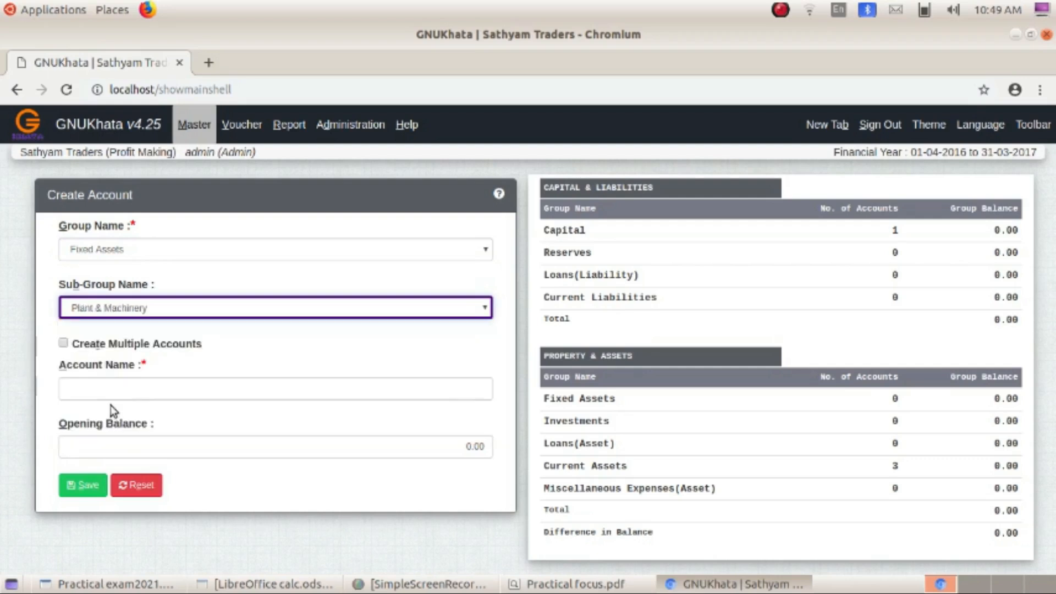
{"action": "left_click", "coordinate": [108, 389]}
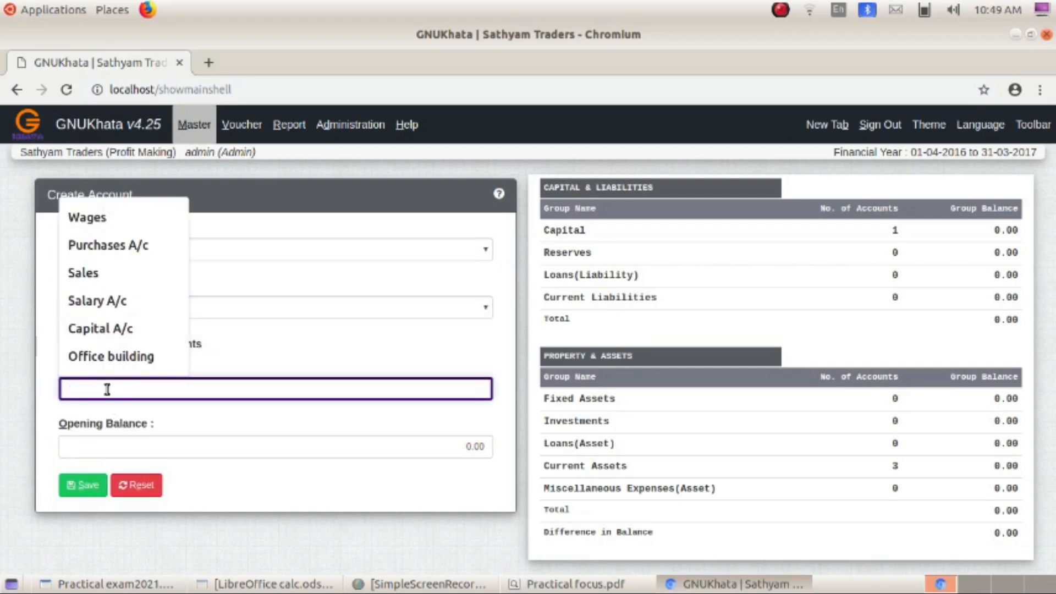
{"action": "type", "text": "Machinery A/c"}
{"action": "left_click", "coordinate": [132, 357]}
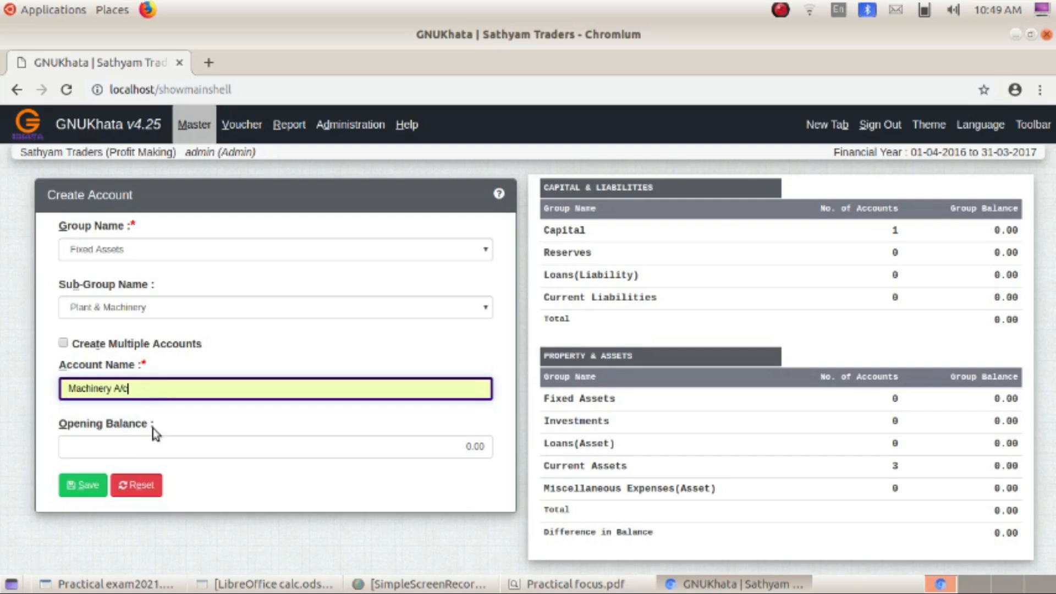
{"action": "left_click", "coordinate": [80, 486]}
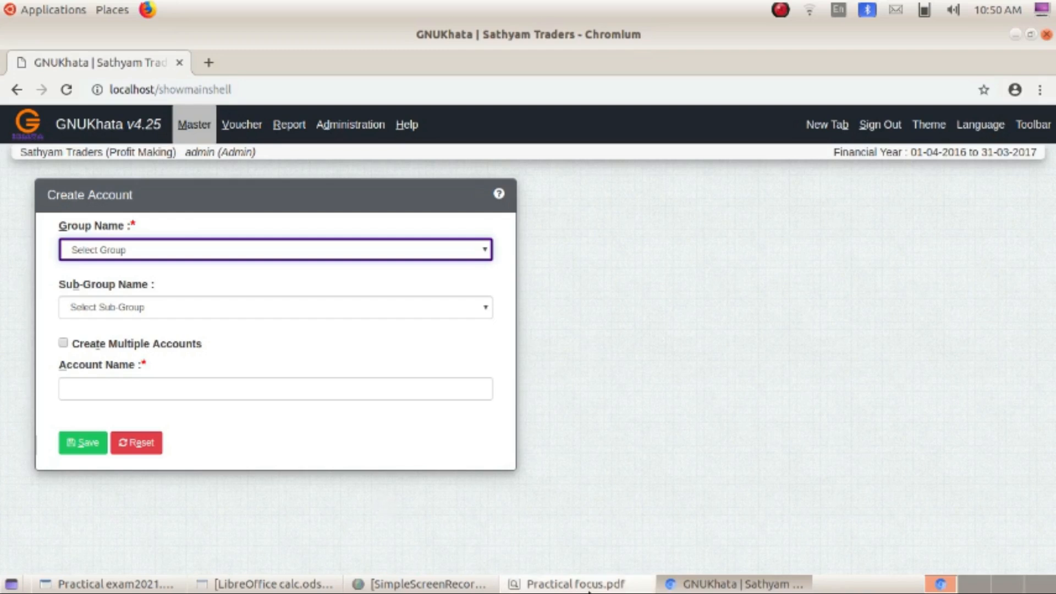
- After checking the question sheet, create Rent A/c under Indirect Expense with sub-group None
{"action": "left_click", "coordinate": [561, 583]}
{"action": "key", "text": "alt+Tab"}
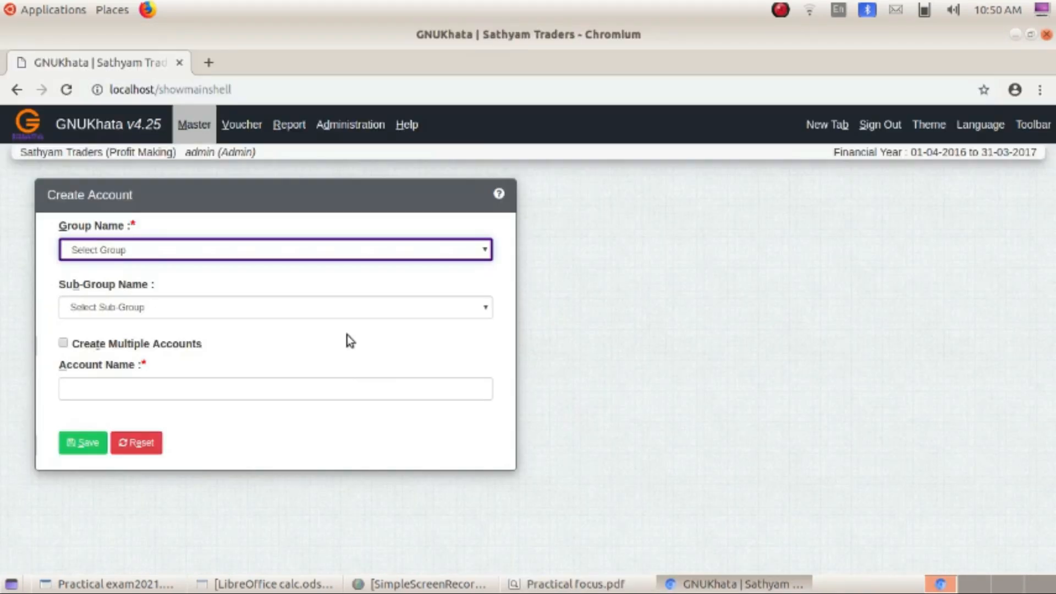
{"action": "left_click", "coordinate": [561, 583]}
{"action": "key", "text": "alt+Tab"}
{"action": "left_click", "coordinate": [134, 253]}
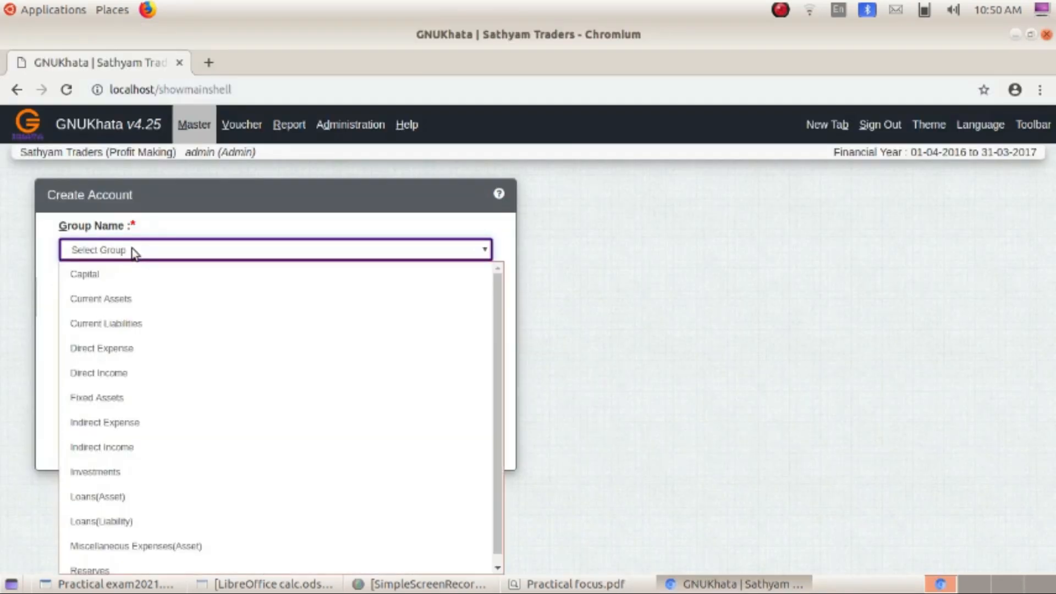
{"action": "left_click", "coordinate": [137, 429]}
{"action": "left_click", "coordinate": [137, 310]}
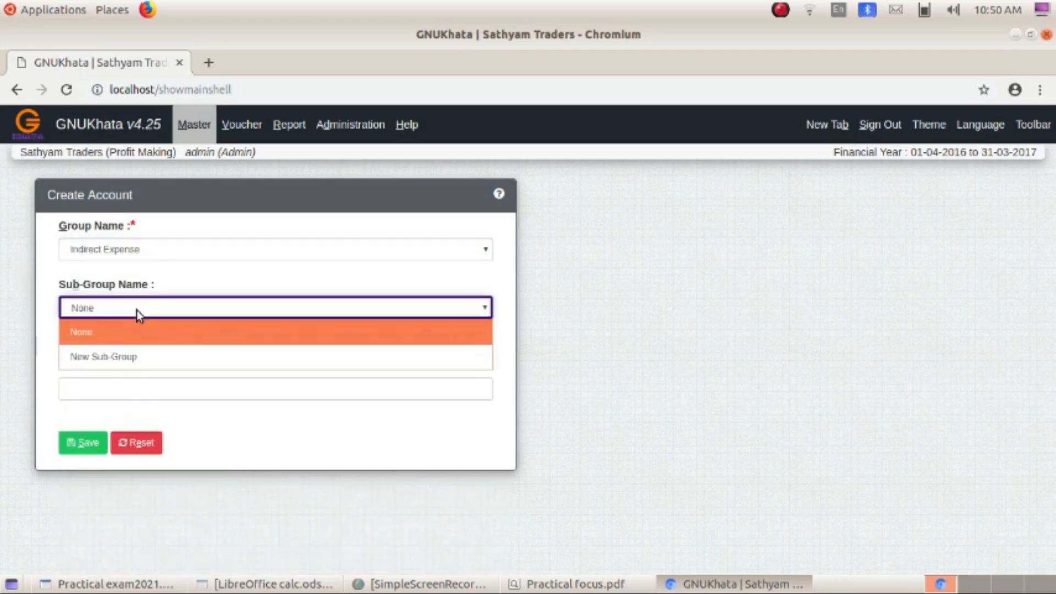
{"action": "left_click", "coordinate": [137, 311]}
{"action": "left_click", "coordinate": [109, 390]}
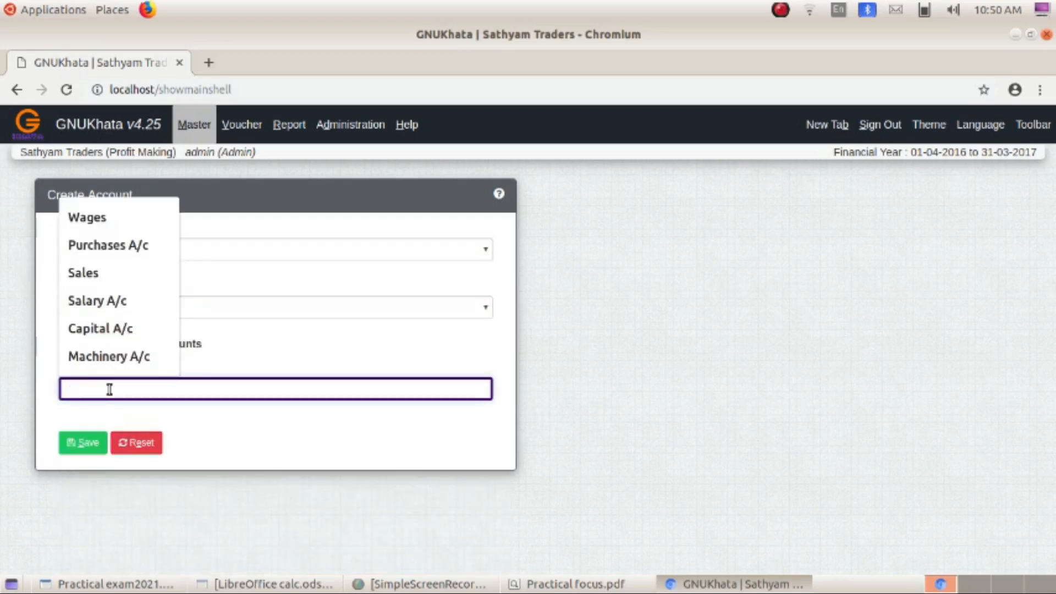
{"action": "type", "text": "Rebo"}
{"action": "key", "text": "BackSpace"}
{"action": "key", "text": "BackSpace"}
{"action": "type", "text": "nt A"}
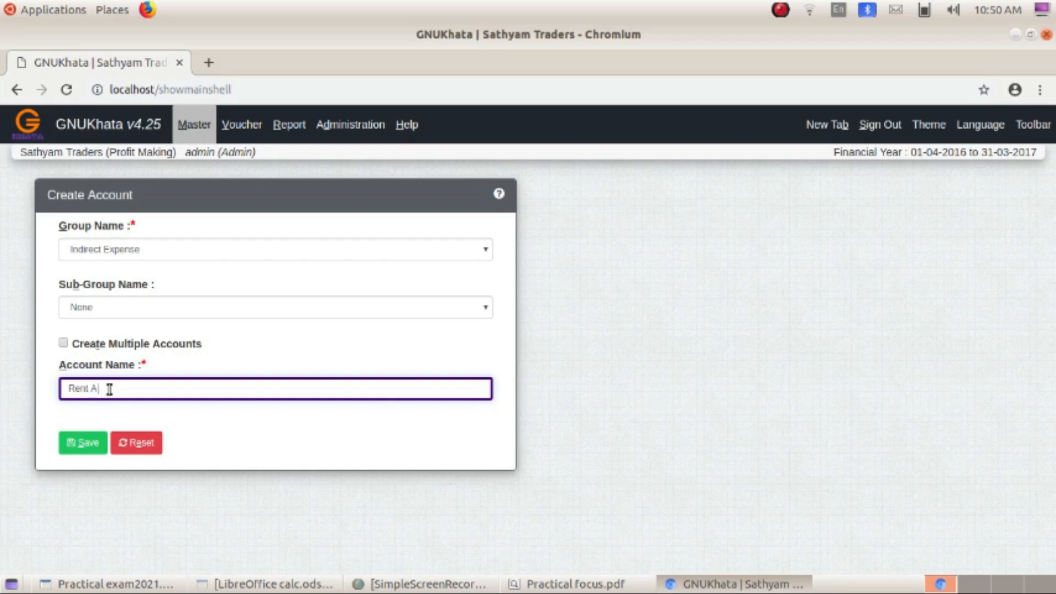
{"action": "type", "text": "/c"}
{"action": "left_click", "coordinate": [84, 443]}
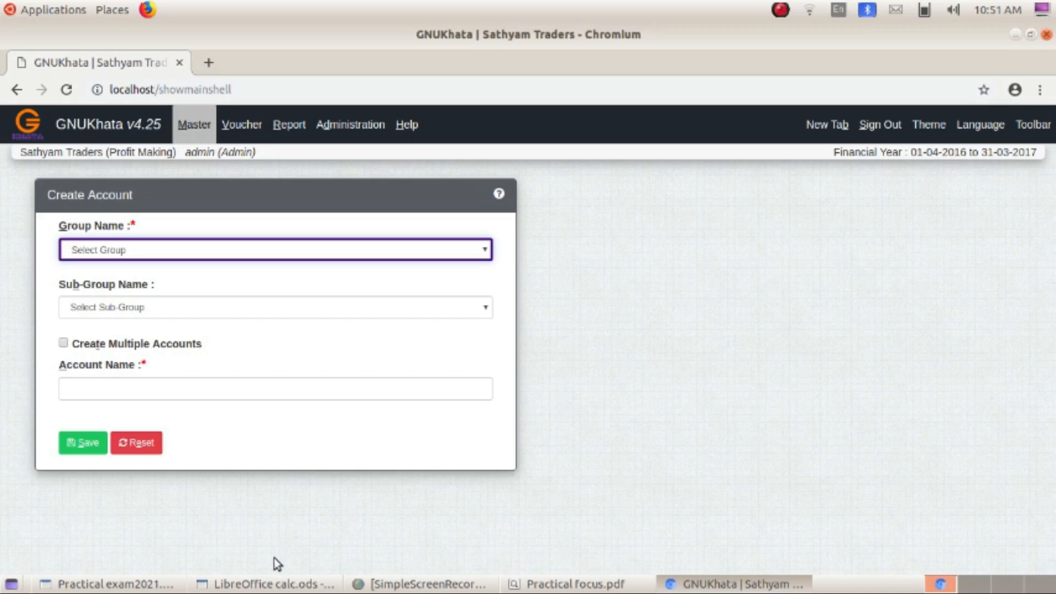
- Create and save a Canara Bank account under Current Assets
{"action": "left_click", "coordinate": [173, 250]}
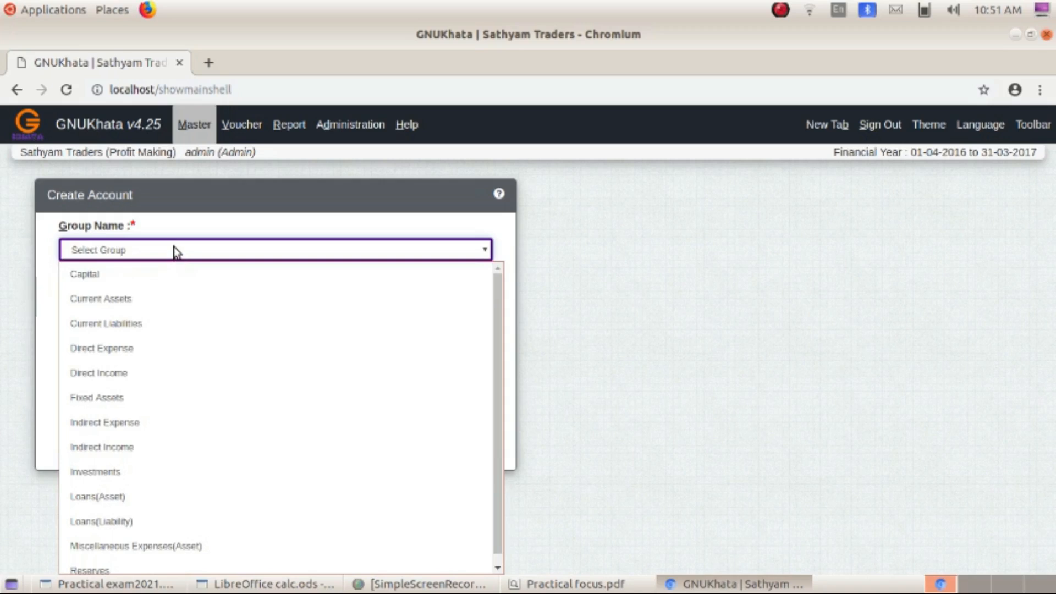
{"action": "left_click", "coordinate": [157, 299]}
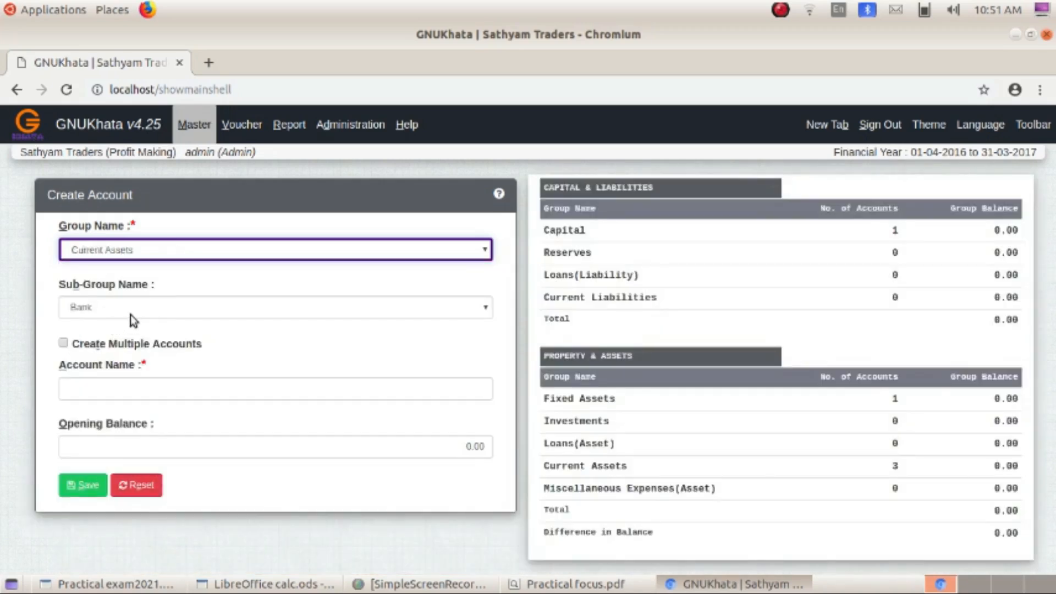
{"action": "left_click", "coordinate": [124, 386]}
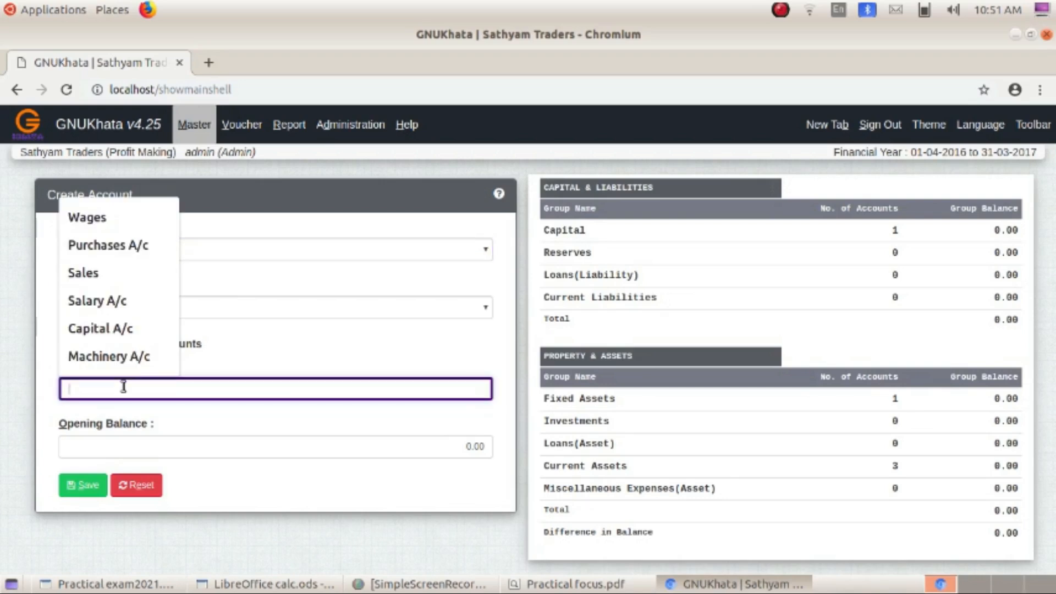
{"action": "type", "text": "Canara"}
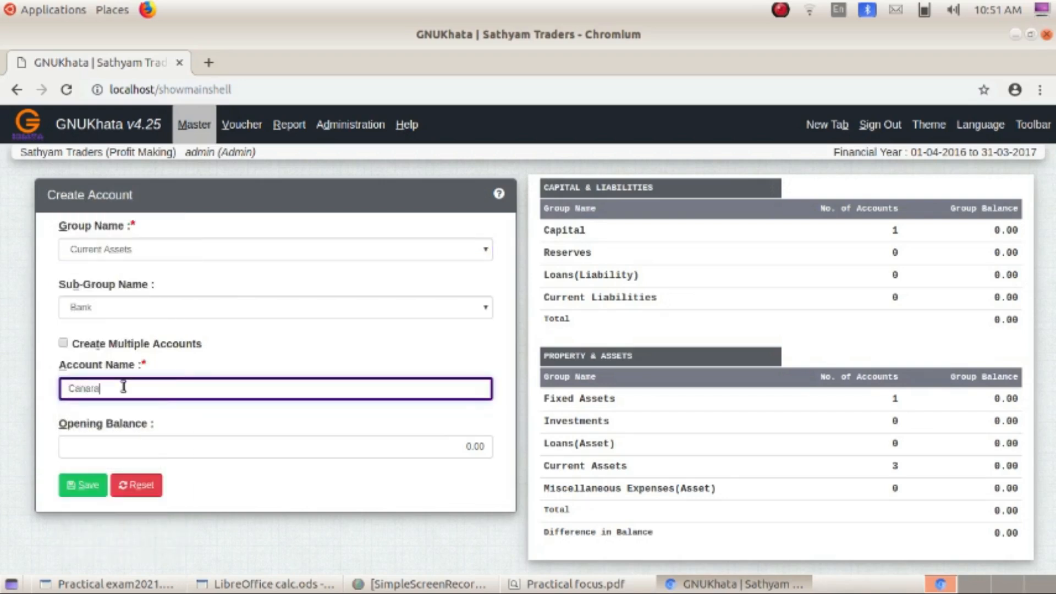
{"action": "type", "text": " Bank"}
{"action": "left_click", "coordinate": [80, 491]}
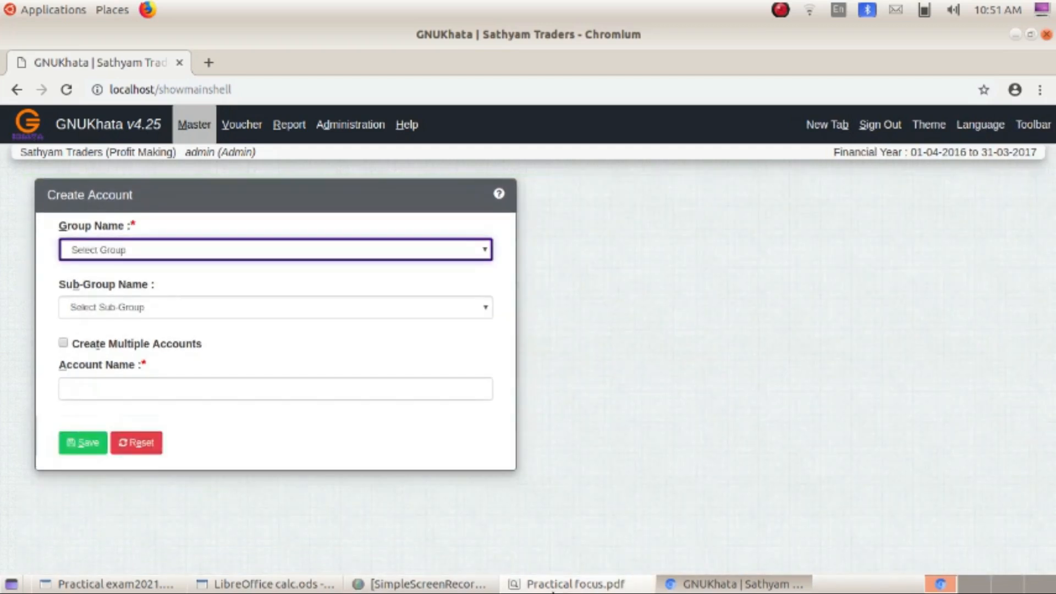
- Create Purchases A/c under Direct Expense with sub-group None and save it
{"action": "left_click", "coordinate": [572, 585]}
{"action": "key", "text": "alt+Tab"}
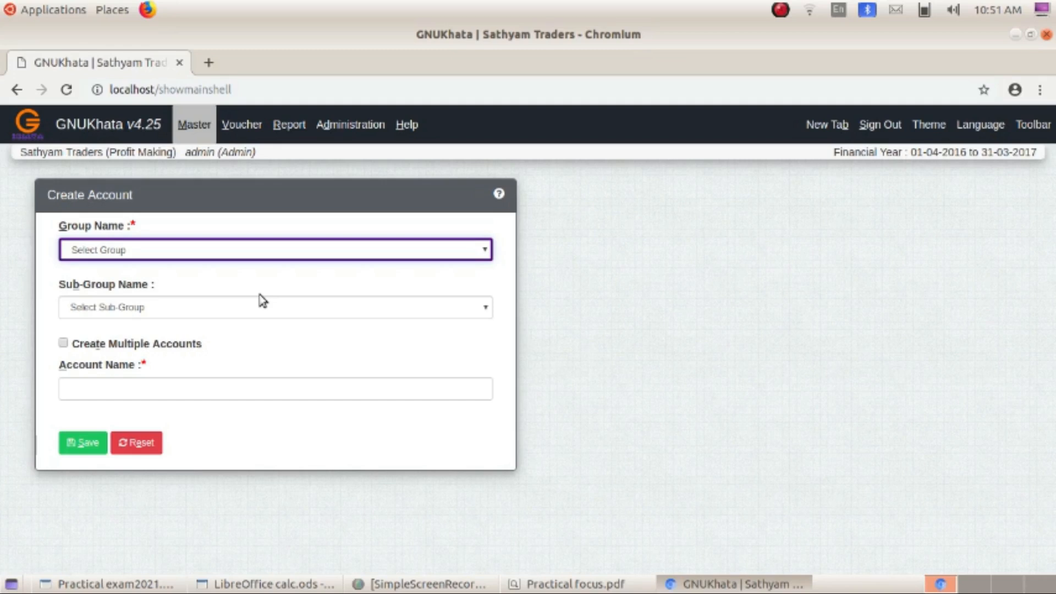
{"action": "left_click", "coordinate": [160, 251]}
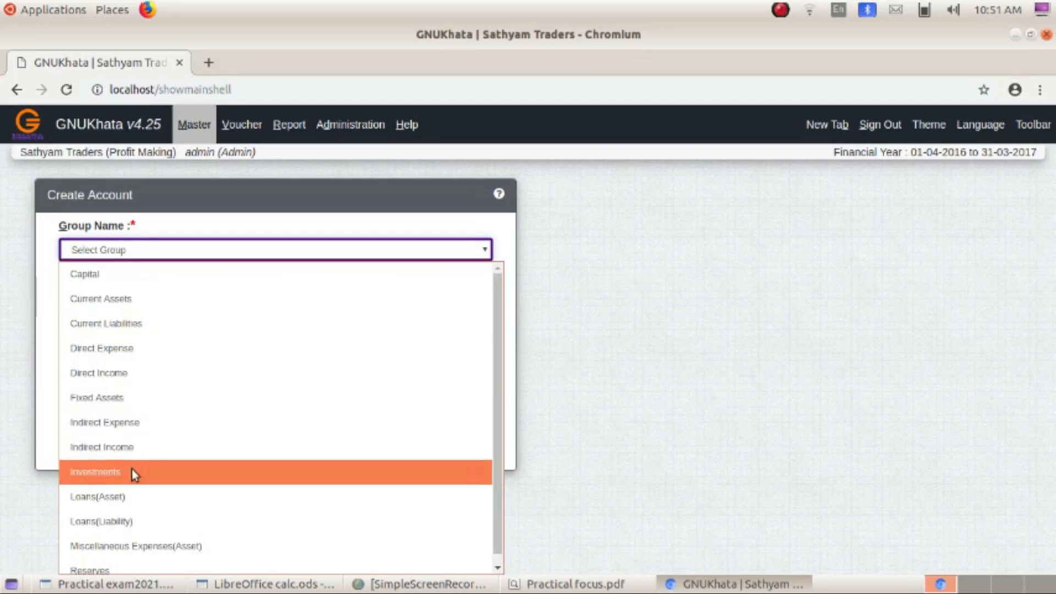
{"action": "left_click", "coordinate": [128, 355]}
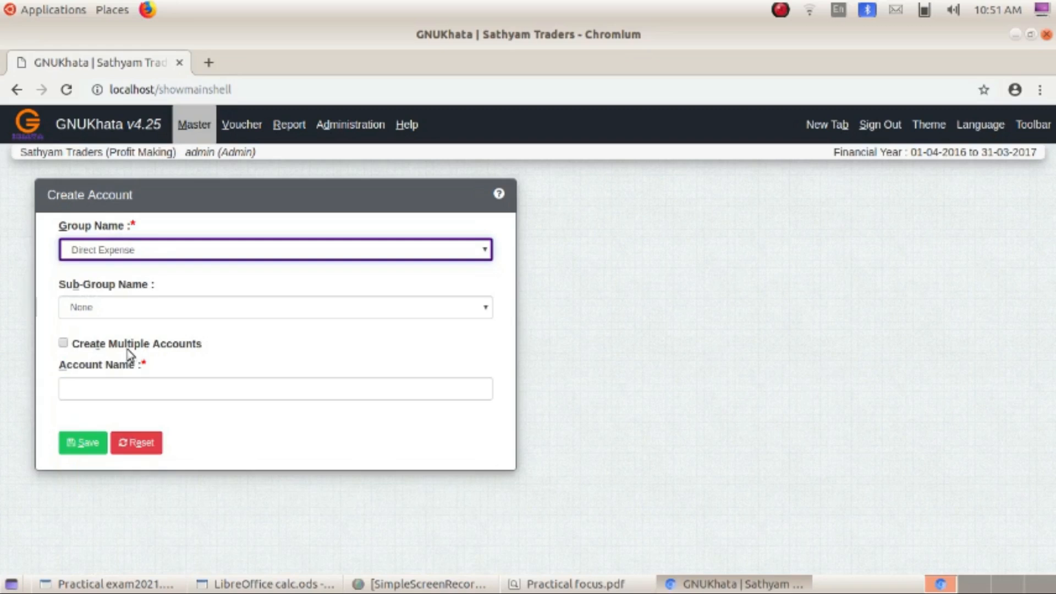
{"action": "left_click", "coordinate": [114, 309]}
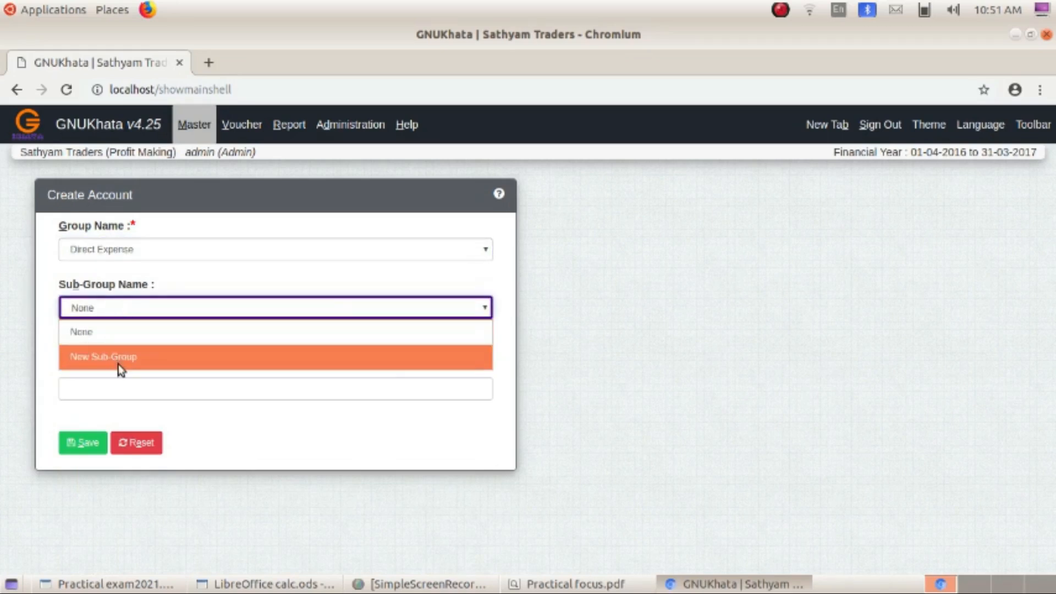
{"action": "left_click", "coordinate": [121, 332]}
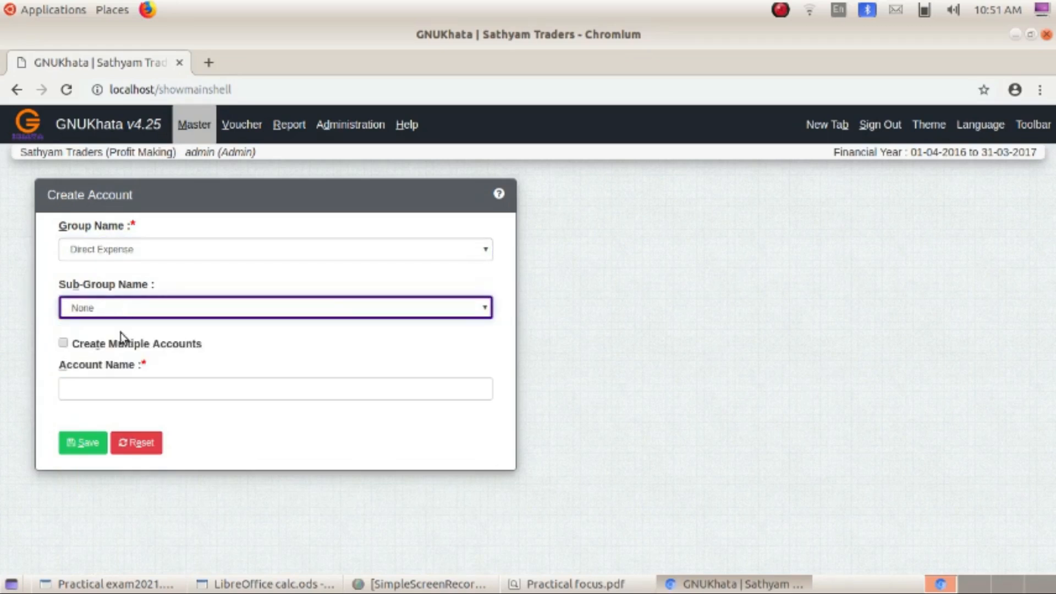
{"action": "left_click", "coordinate": [124, 389]}
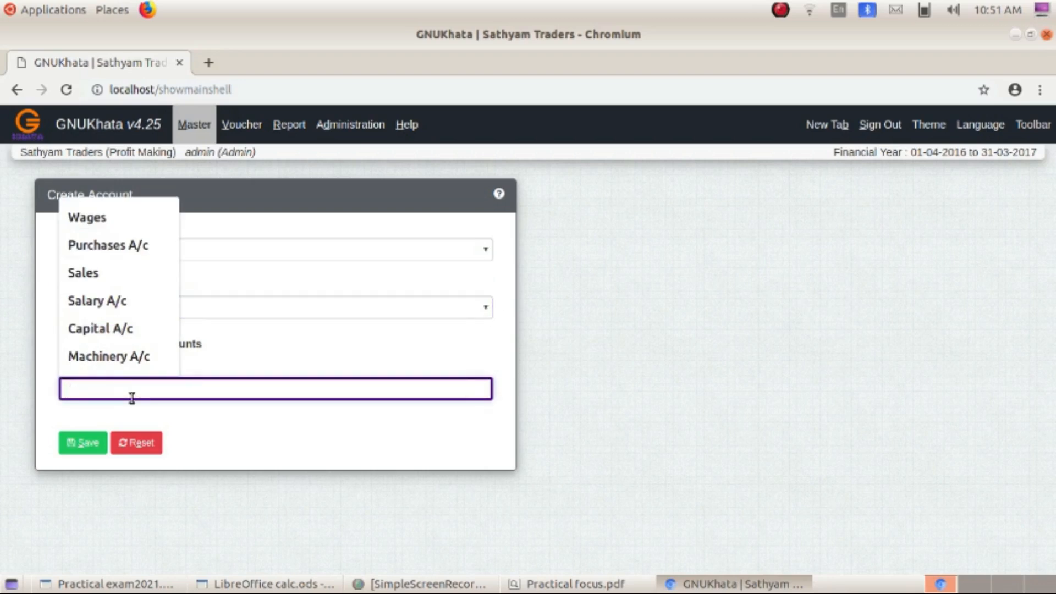
{"action": "type", "text": "Purc"}
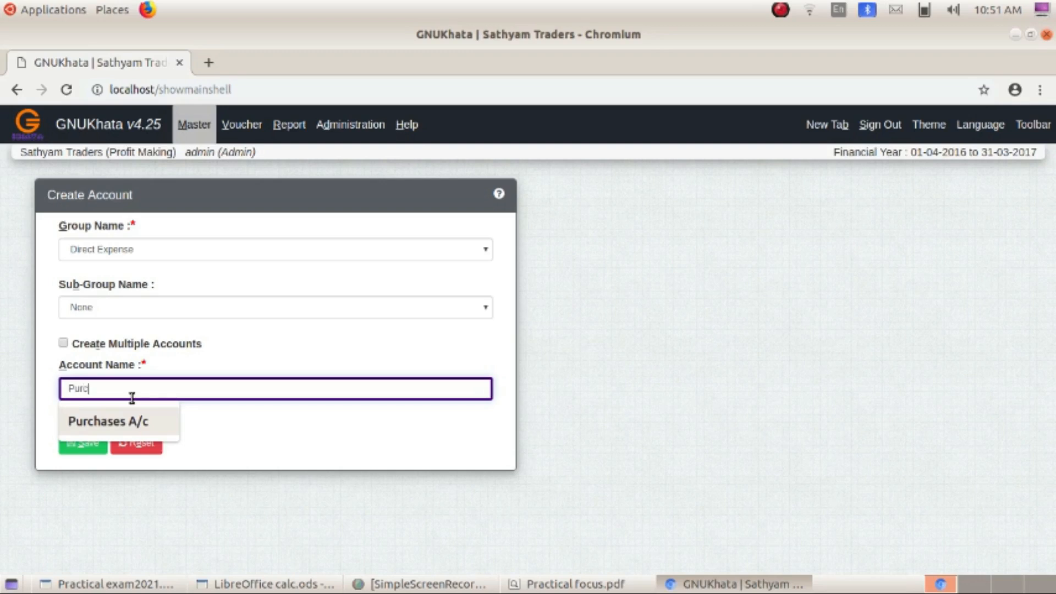
{"action": "type", "text": "hases A/c"}
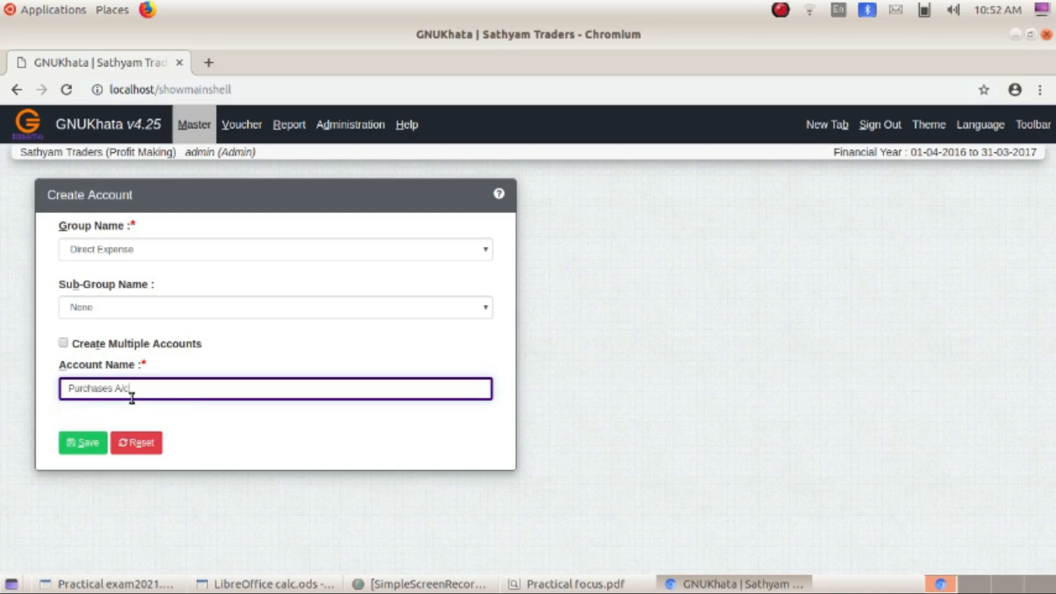
{"action": "left_click", "coordinate": [87, 444]}
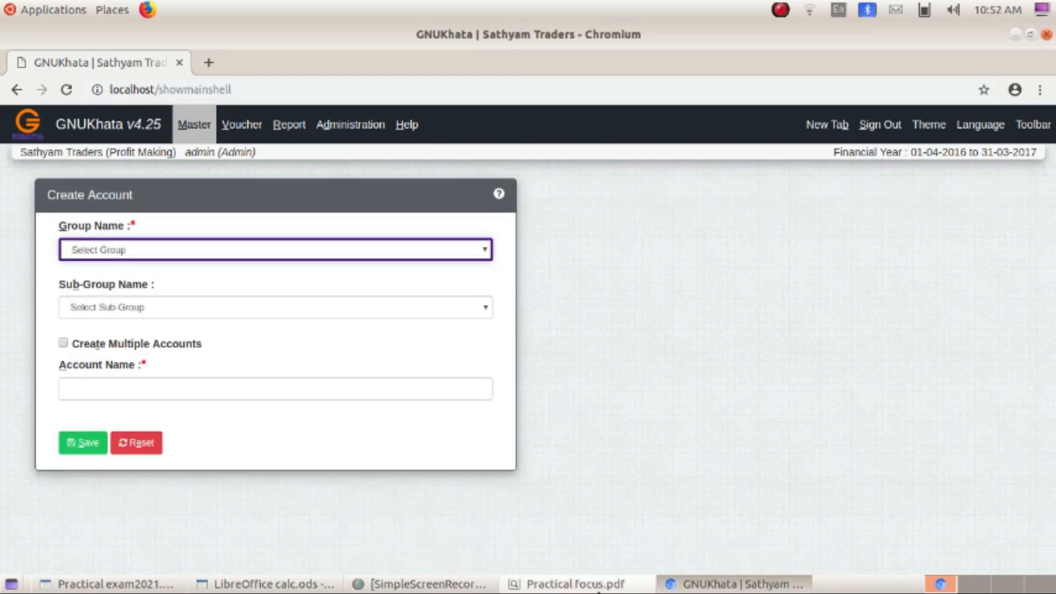
- Create and save sales A/c under the Direct Income group
{"action": "left_click", "coordinate": [586, 592]}
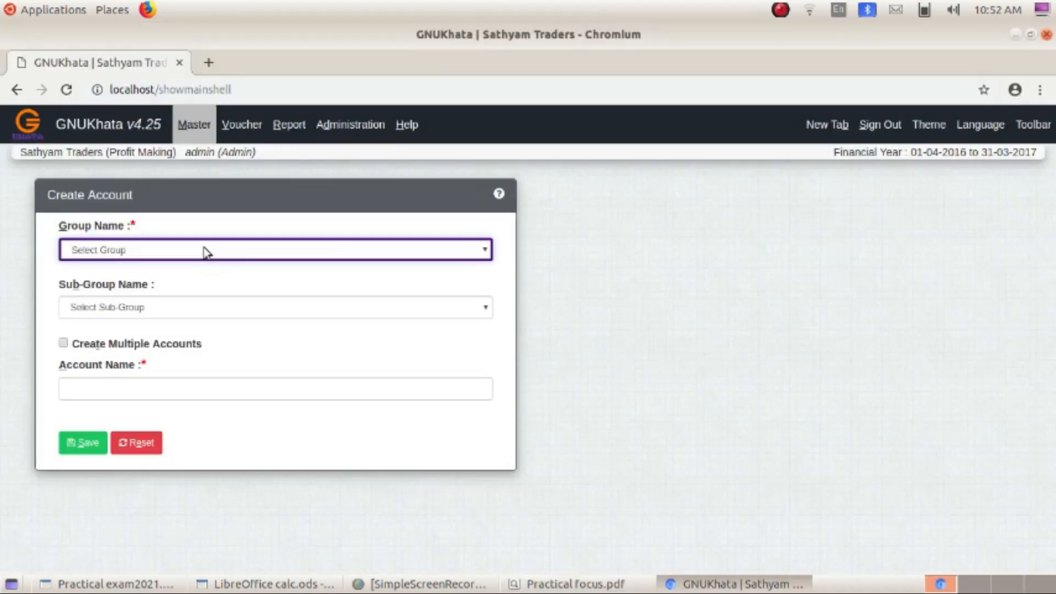
{"action": "left_click", "coordinate": [205, 250]}
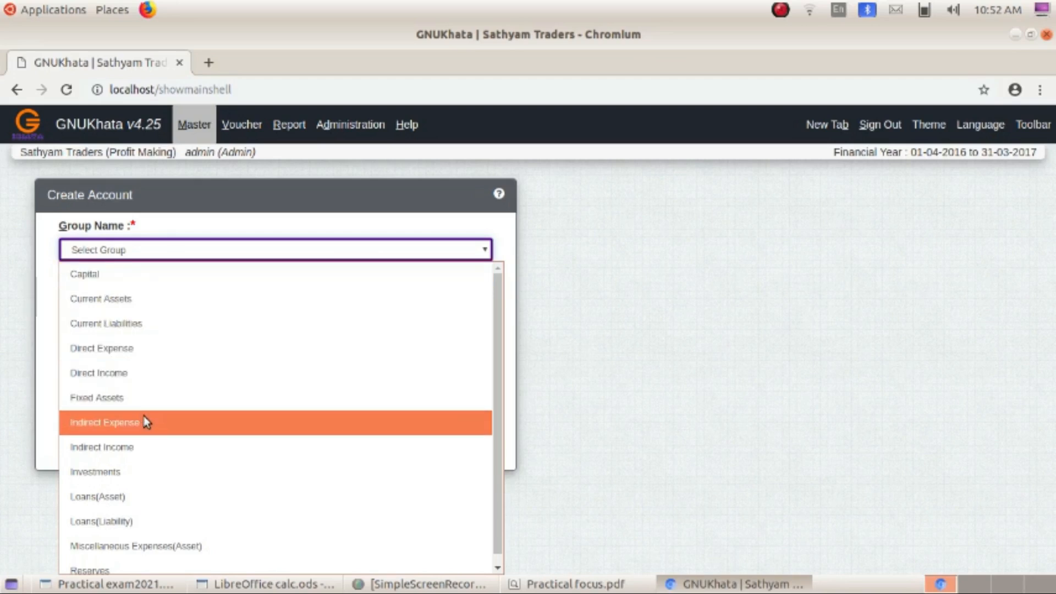
{"action": "left_click", "coordinate": [136, 374]}
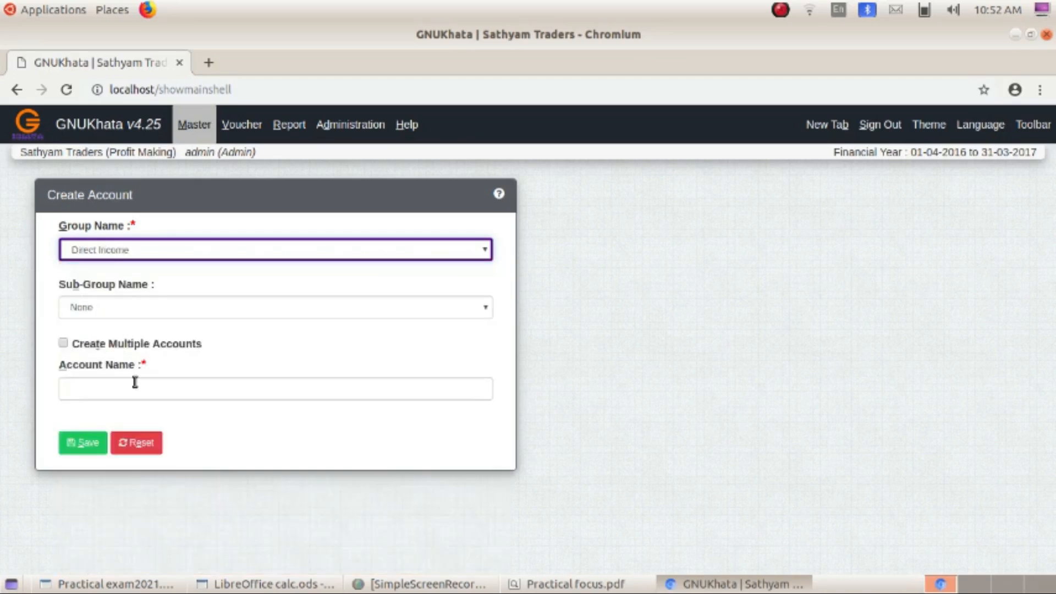
{"action": "left_click", "coordinate": [109, 385]}
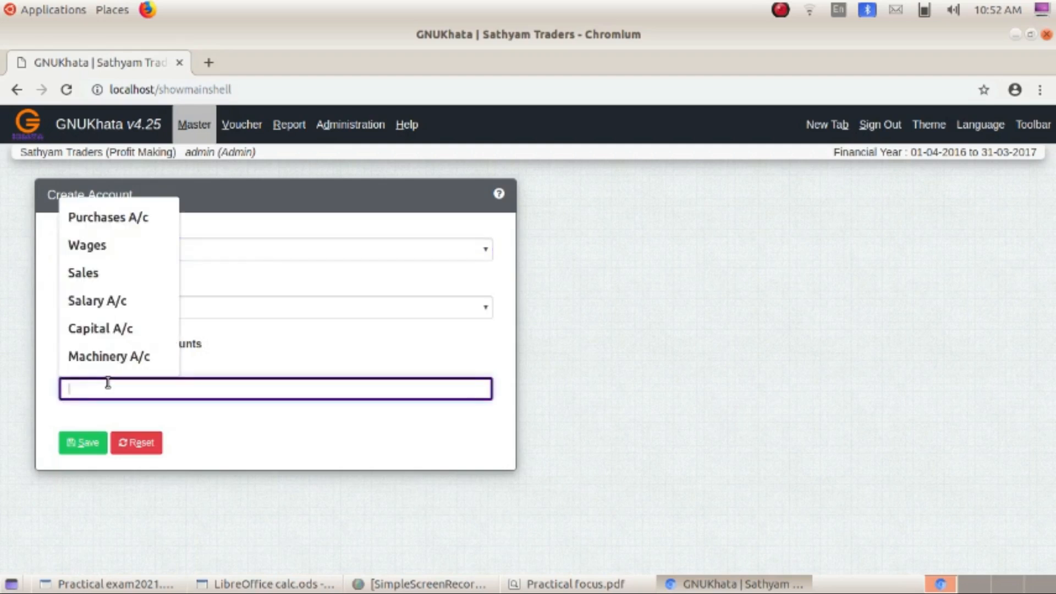
{"action": "type", "text": "Sale"}
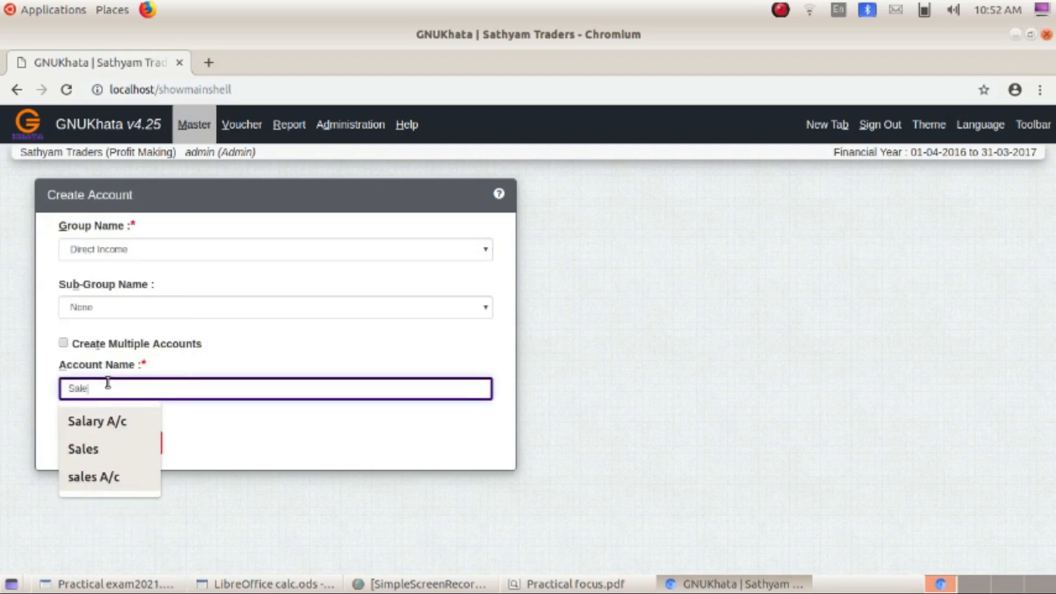
{"action": "type", "text": "s A/c"}
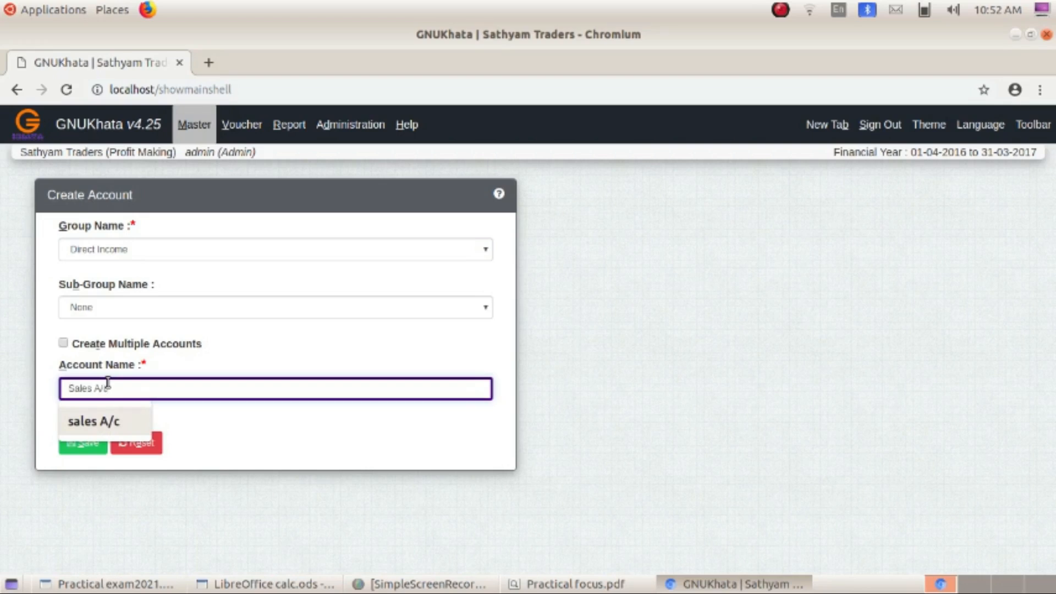
{"action": "left_click", "coordinate": [115, 421]}
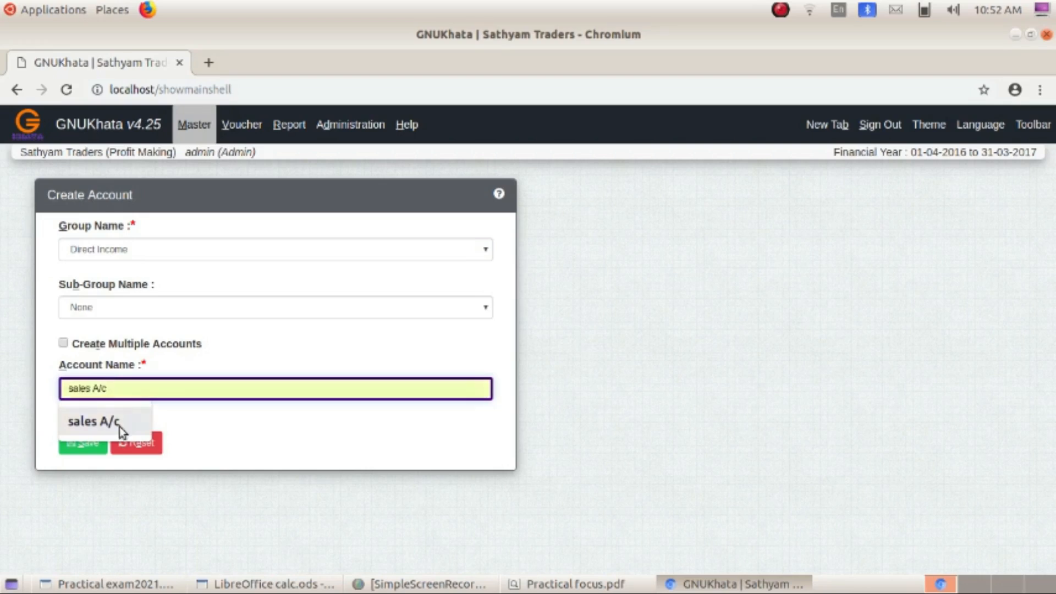
{"action": "left_click", "coordinate": [77, 443]}
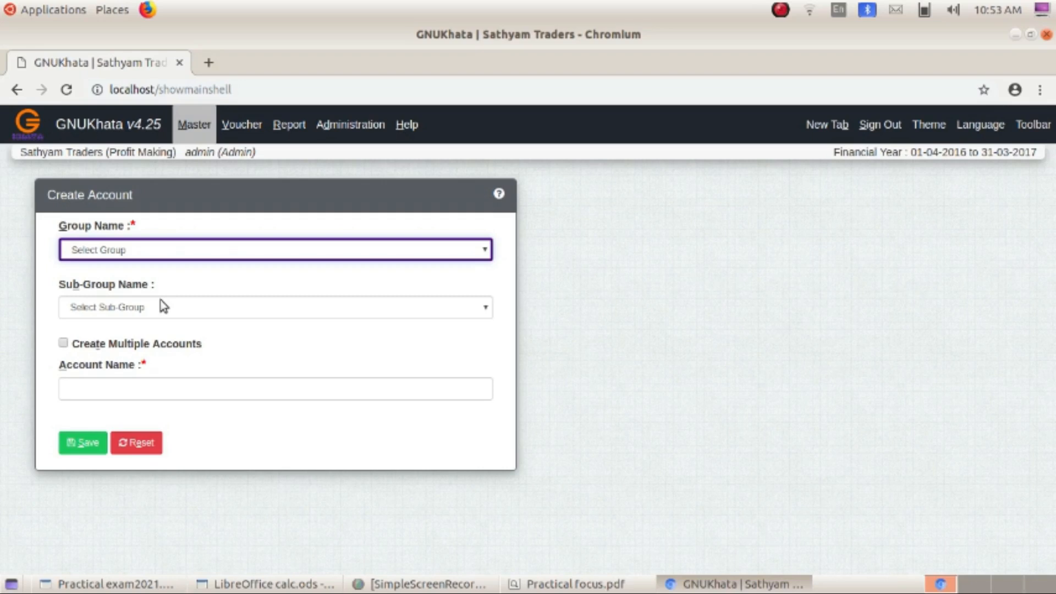
- Create and save the debtor's personal account under Current Assets, Sundry Debtors
{"action": "left_click", "coordinate": [127, 249]}
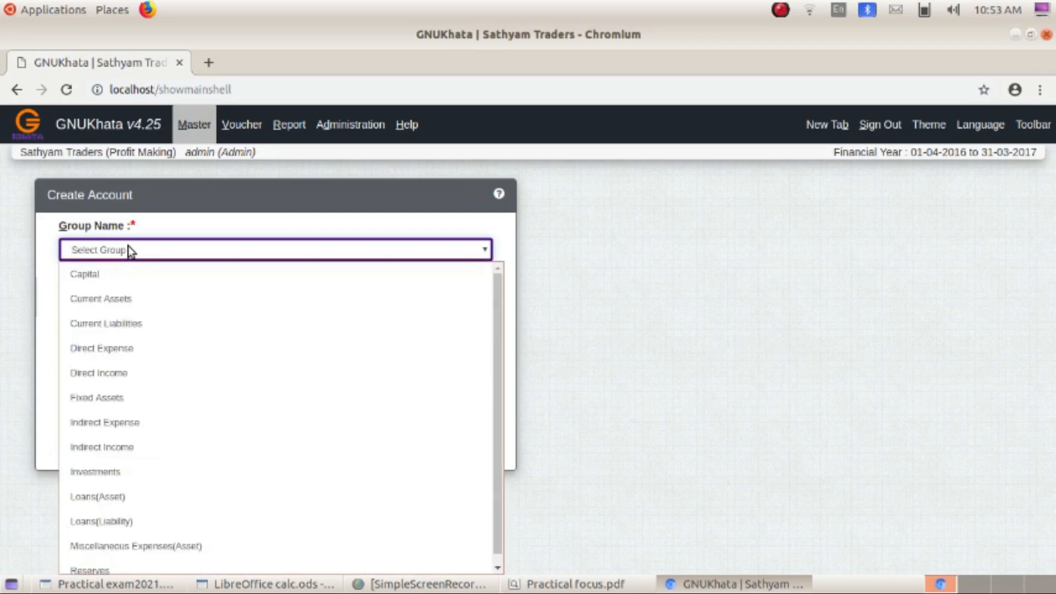
{"action": "left_click", "coordinate": [121, 296]}
{"action": "left_click", "coordinate": [111, 309]}
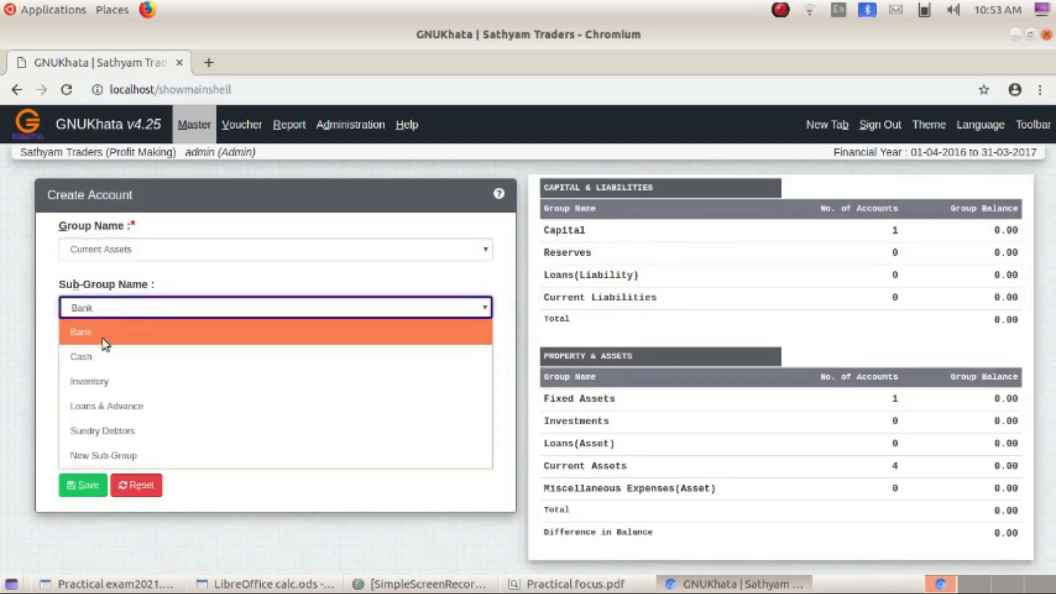
{"action": "left_click", "coordinate": [110, 431]}
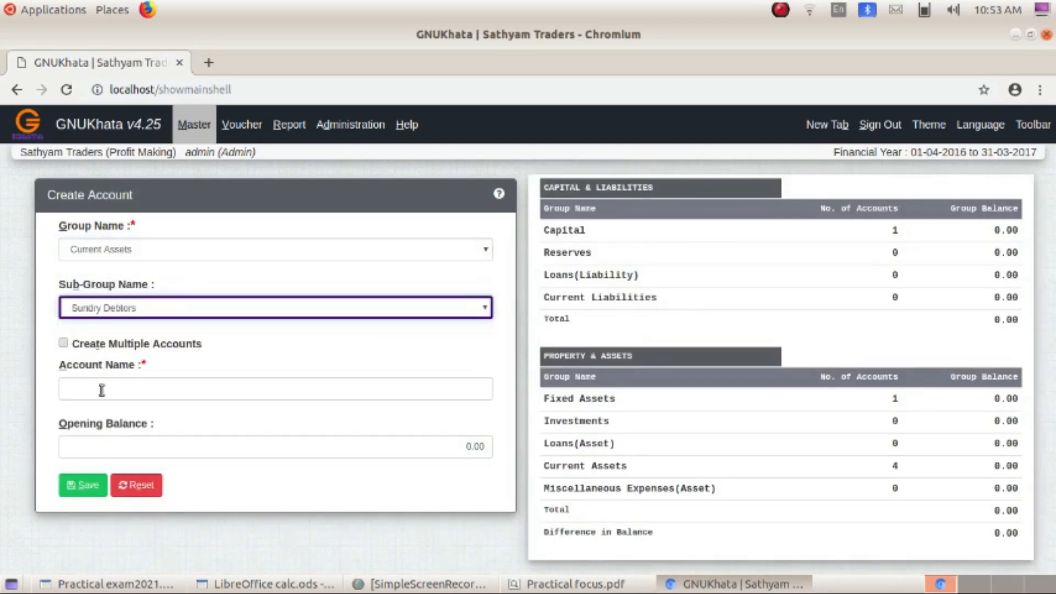
{"action": "left_click", "coordinate": [128, 389]}
{"action": "type", "text": "Ra"}
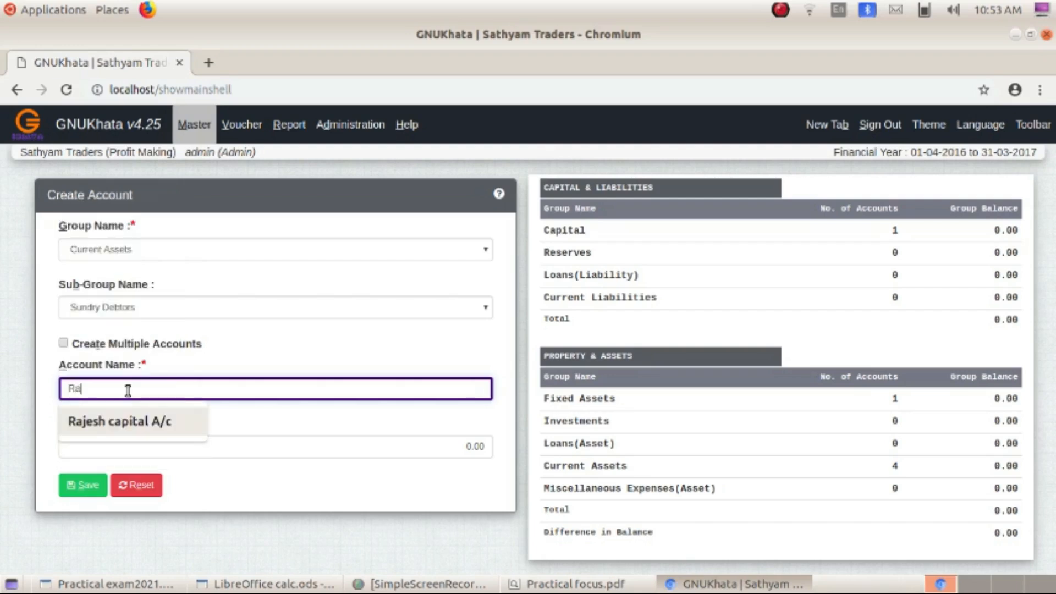
{"action": "type", "text": "jesh A/c"}
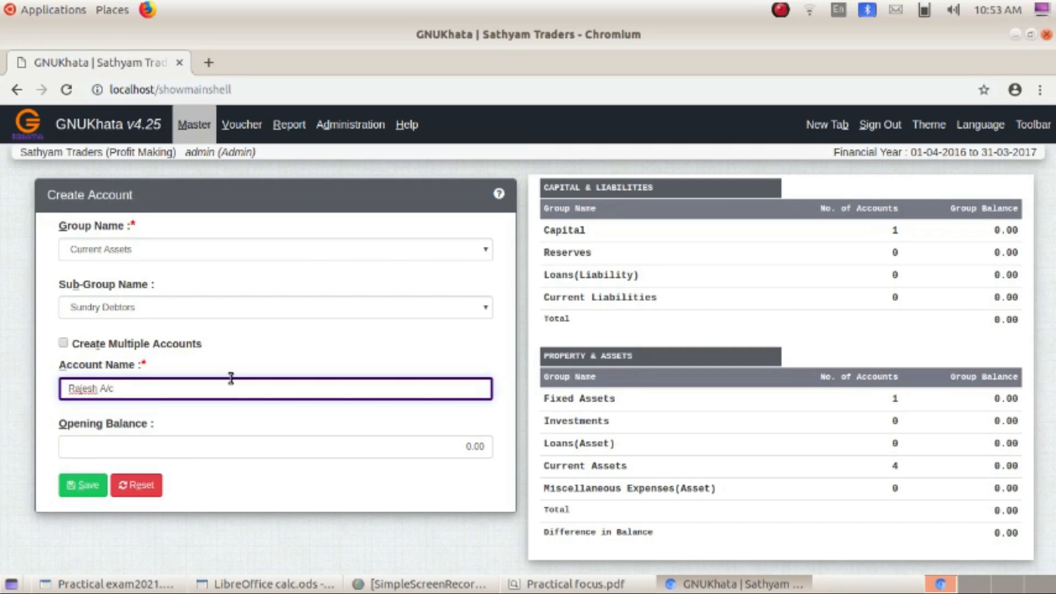
{"action": "left_click", "coordinate": [83, 485]}
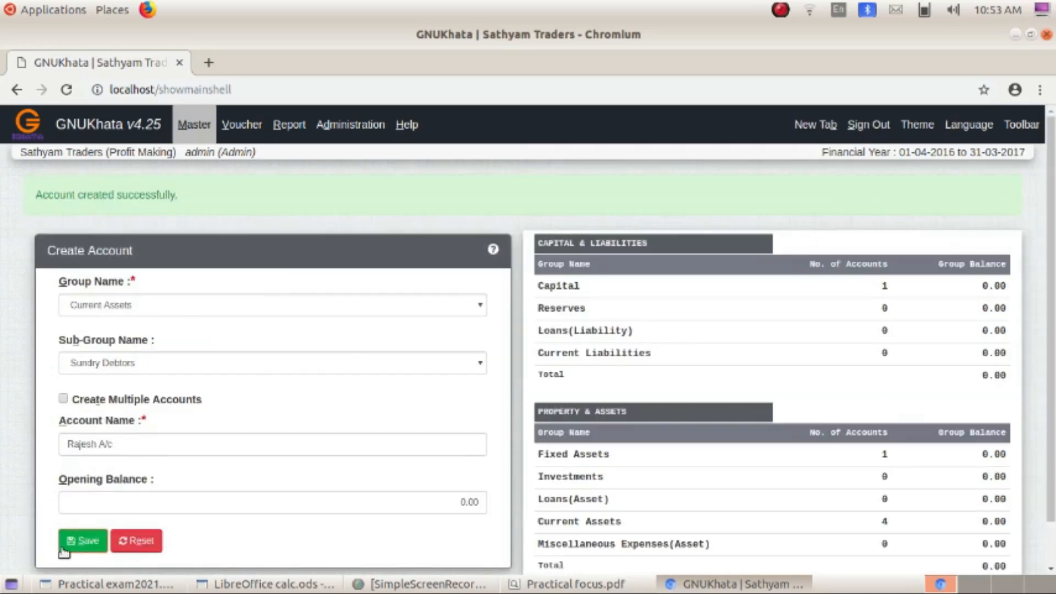
{"action": "left_click", "coordinate": [86, 543]}
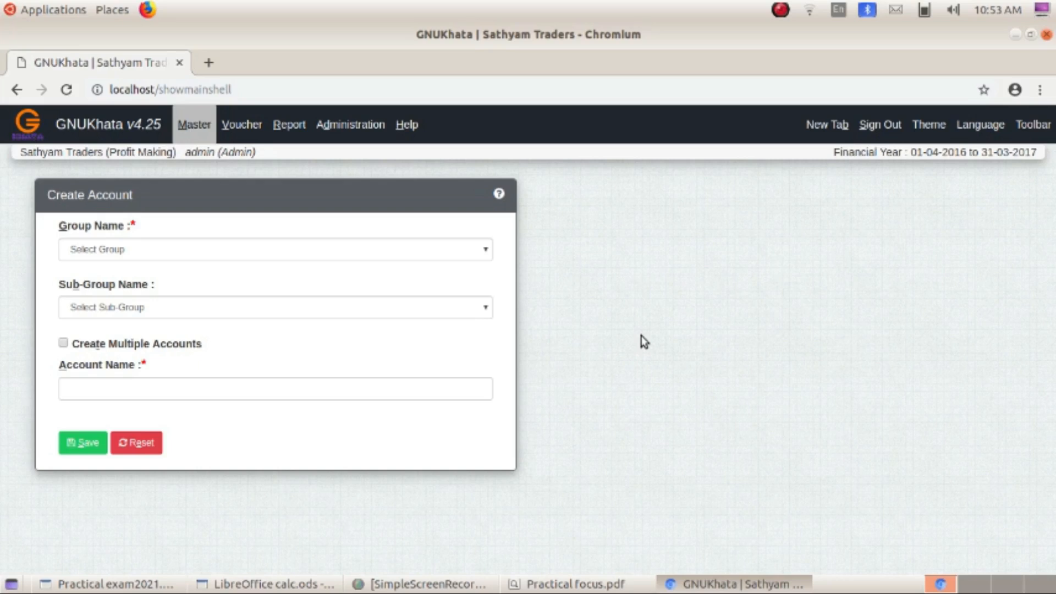
- Start a new Receipt voucher and set its date to 01-06-2016
{"action": "left_click", "coordinate": [242, 125]}
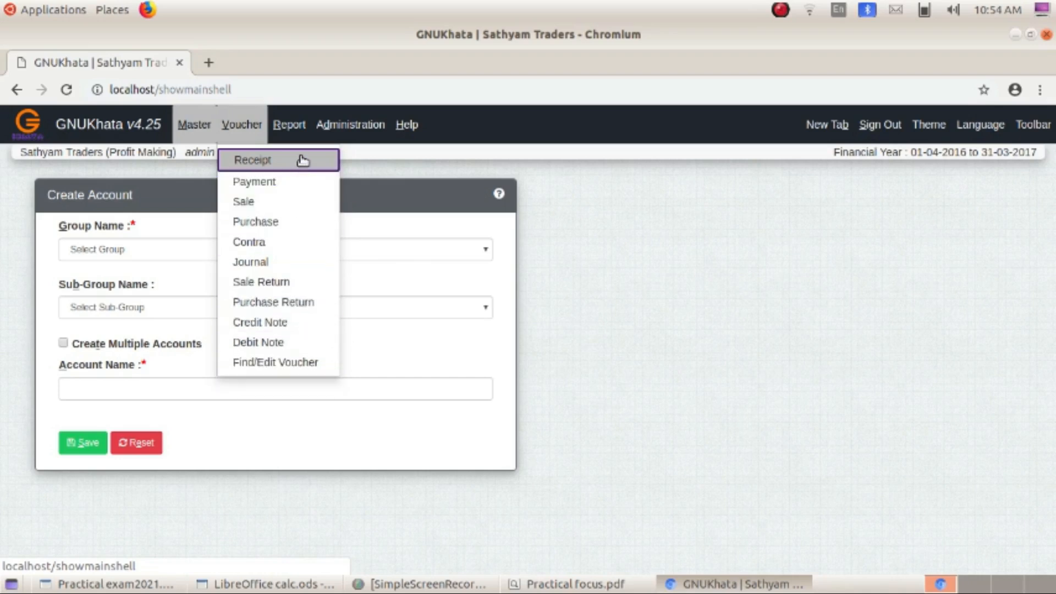
{"action": "left_click", "coordinate": [717, 295]}
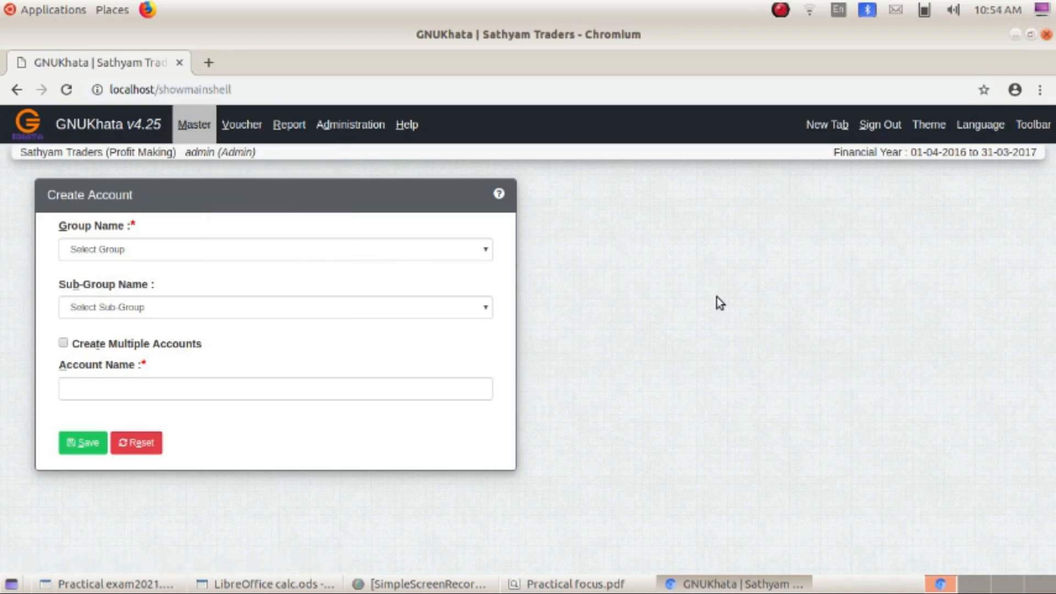
{"action": "left_click", "coordinate": [247, 122]}
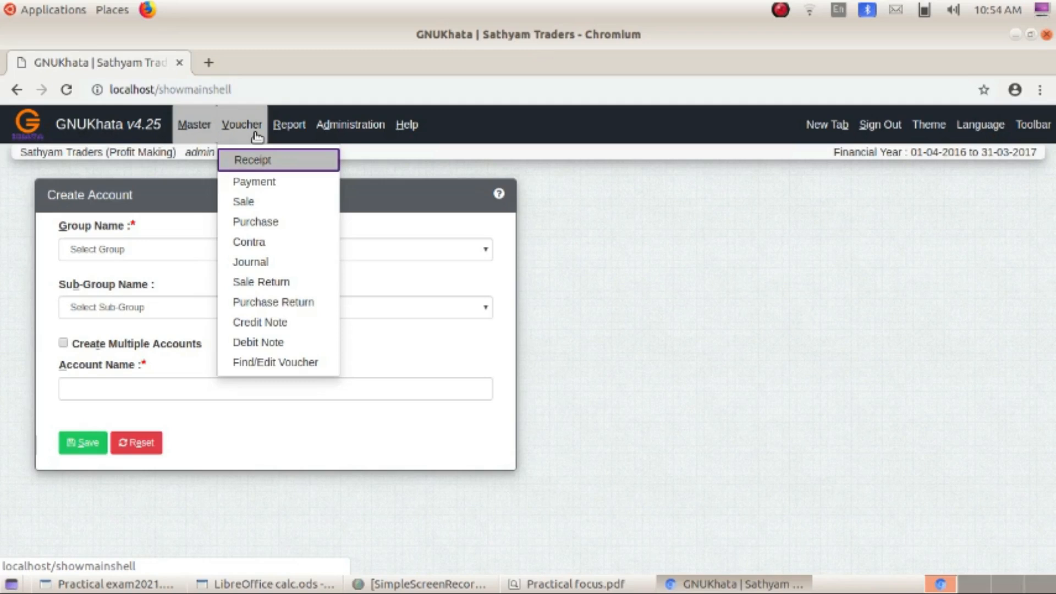
{"action": "left_click", "coordinate": [259, 164]}
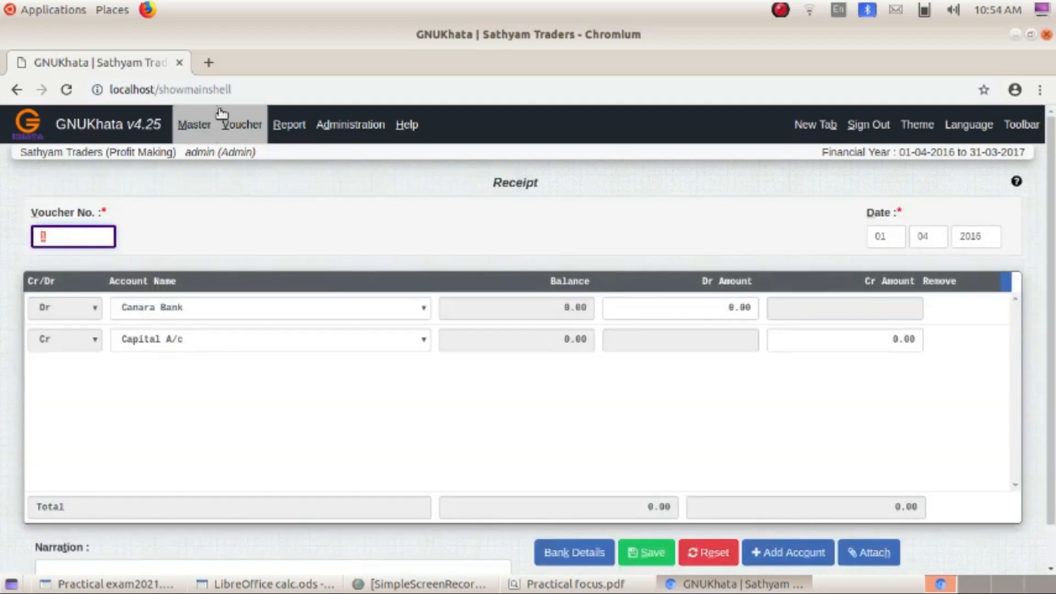
{"action": "left_click", "coordinate": [63, 243]}
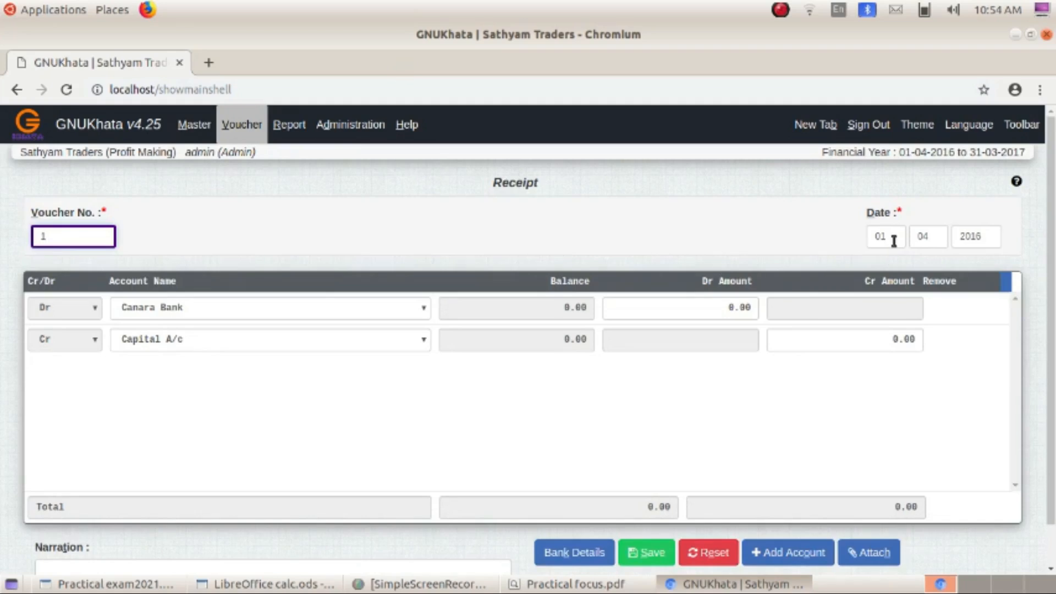
{"action": "left_click", "coordinate": [923, 231]}
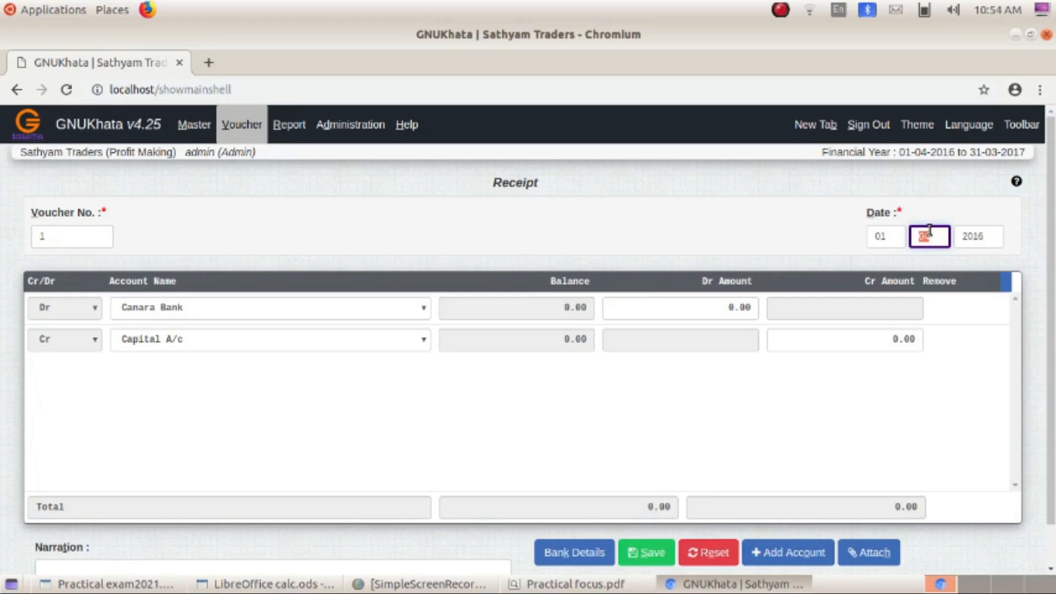
{"action": "type", "text": "06"}
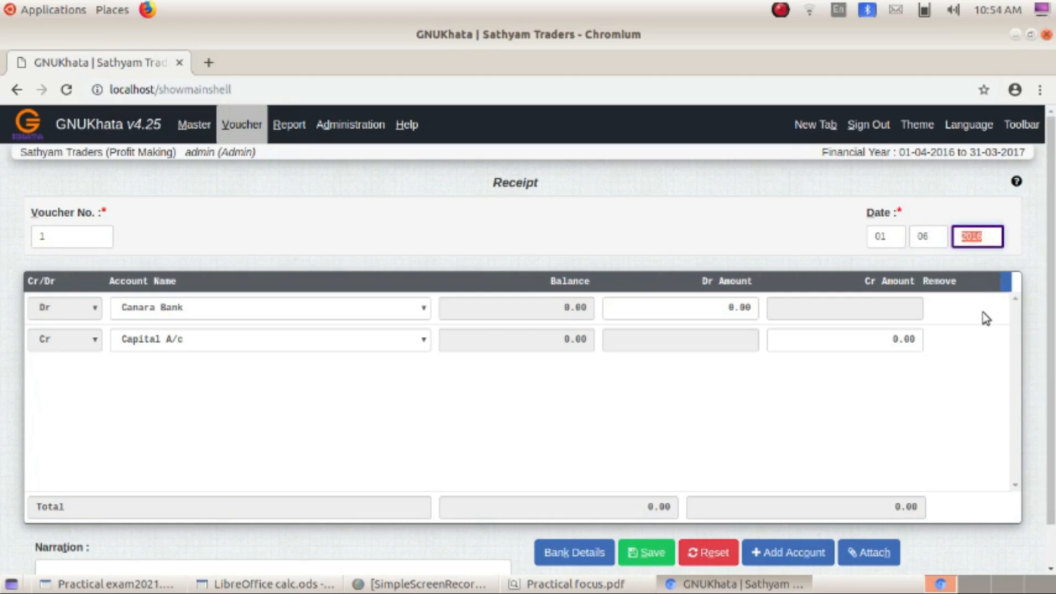
- Debit Cash A/c with 70000 in the voucher's first row
{"action": "left_click", "coordinate": [428, 309]}
{"action": "left_click", "coordinate": [196, 362]}
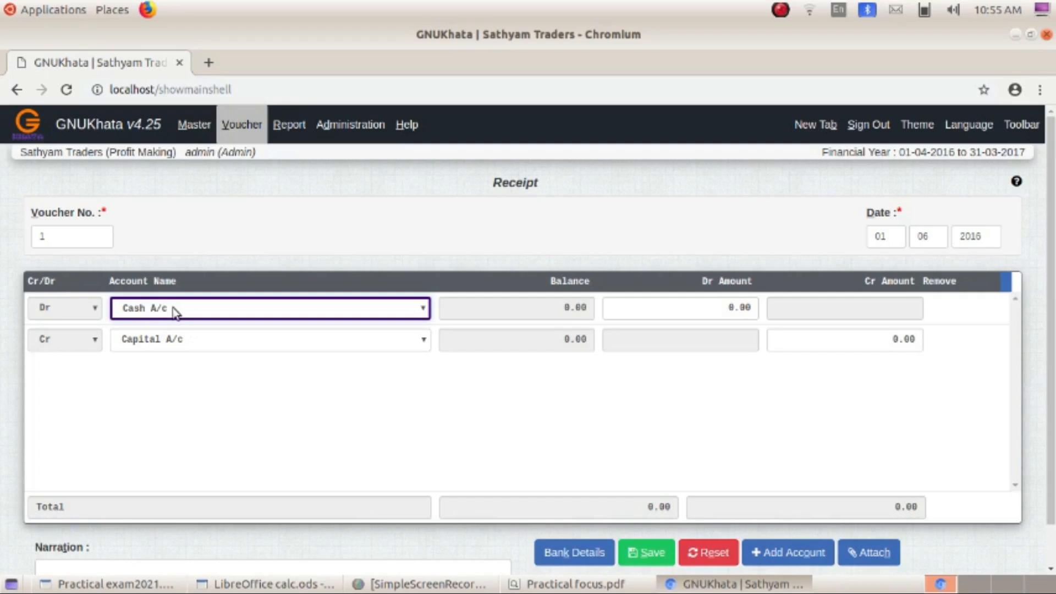
{"action": "left_click", "coordinate": [423, 308]}
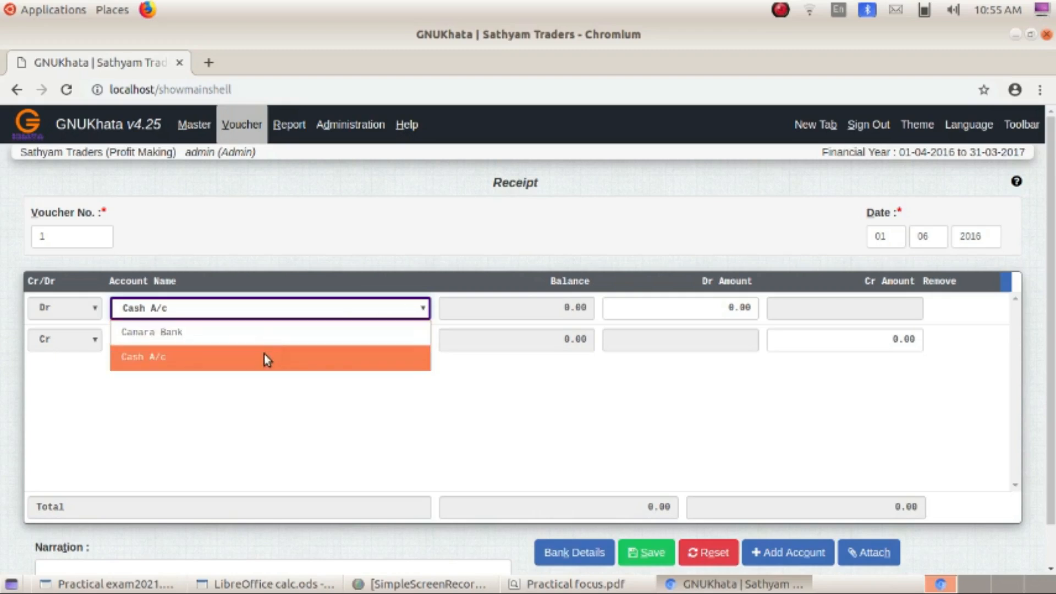
{"action": "left_click", "coordinate": [236, 316]}
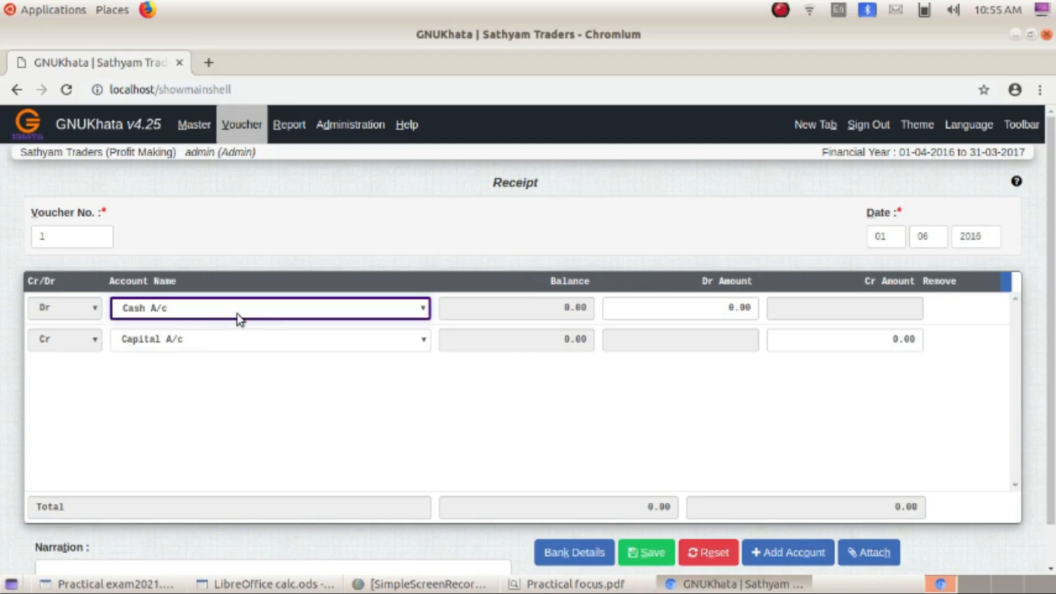
{"action": "left_click", "coordinate": [721, 308]}
{"action": "left_click_drag", "start_coordinate": [722, 309], "coordinate": [774, 293]}
{"action": "type", "text": "7000"}
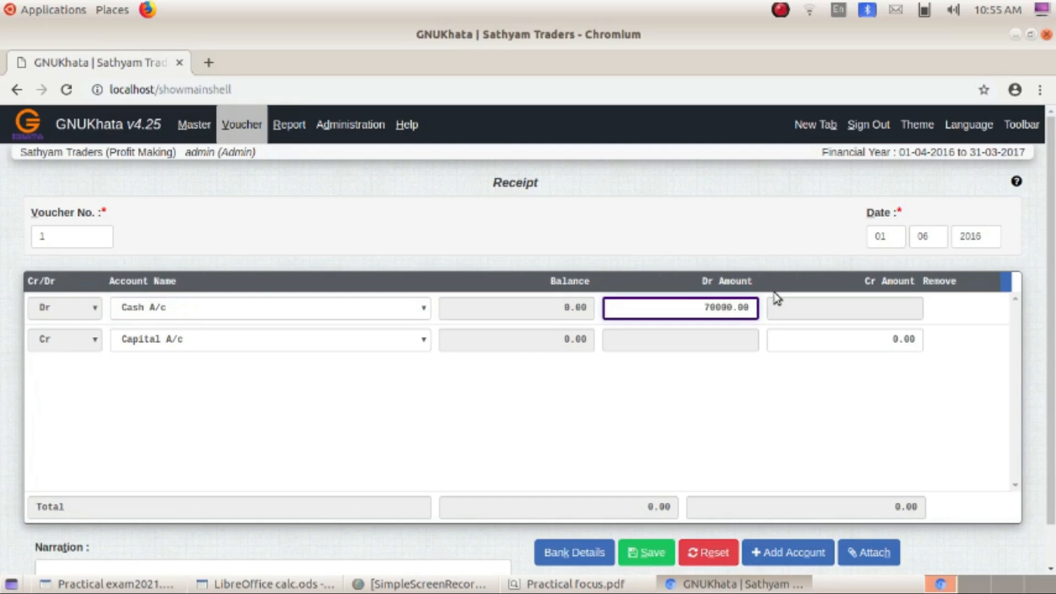
{"action": "key", "text": "Return"}
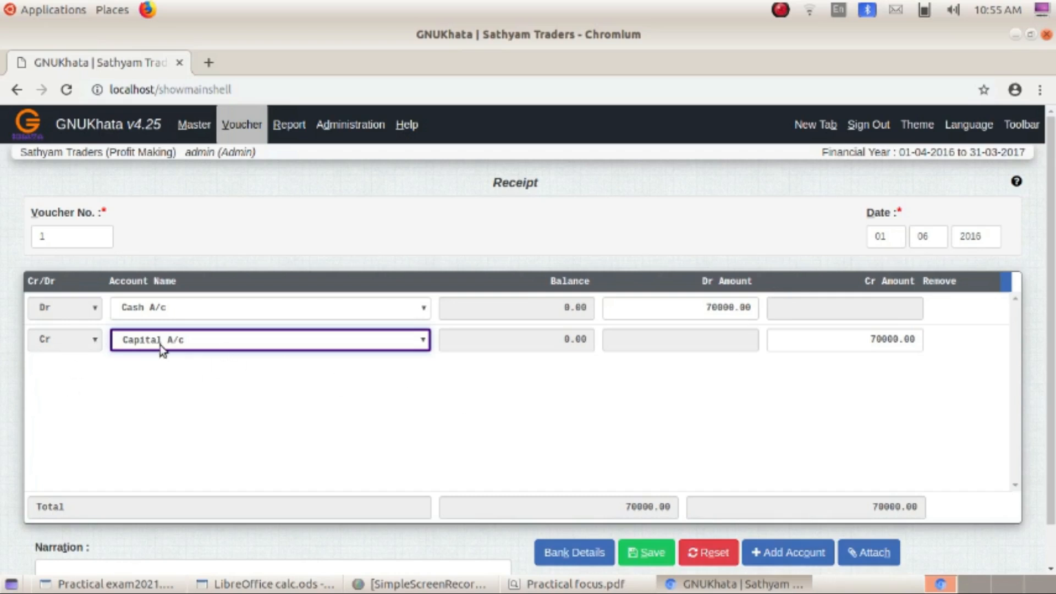
- Credit Capital A/c and save the capital receipt voucher
{"action": "left_click", "coordinate": [324, 341]}
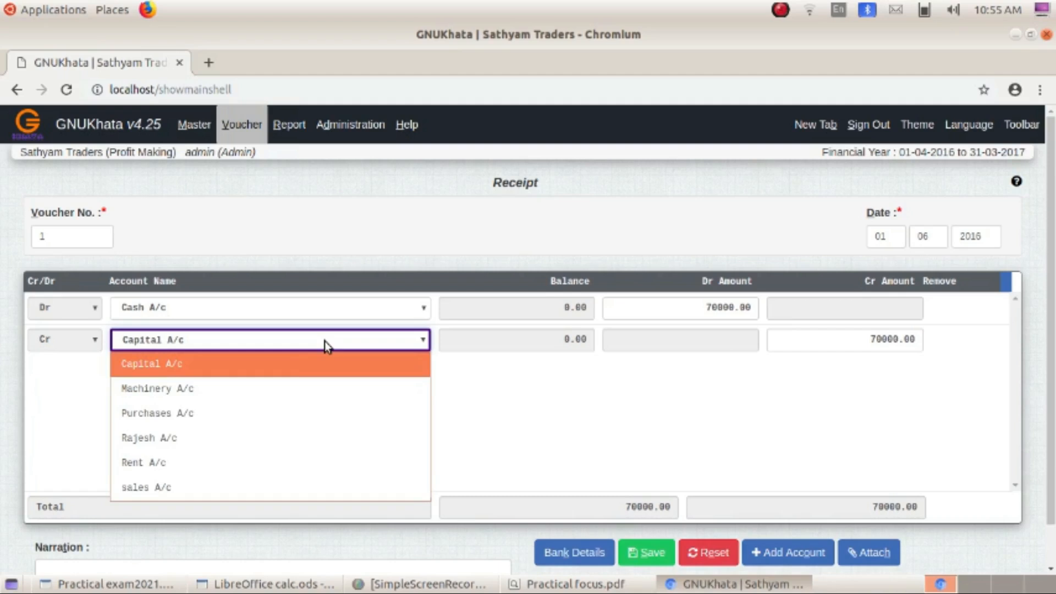
{"action": "left_click", "coordinate": [278, 364]}
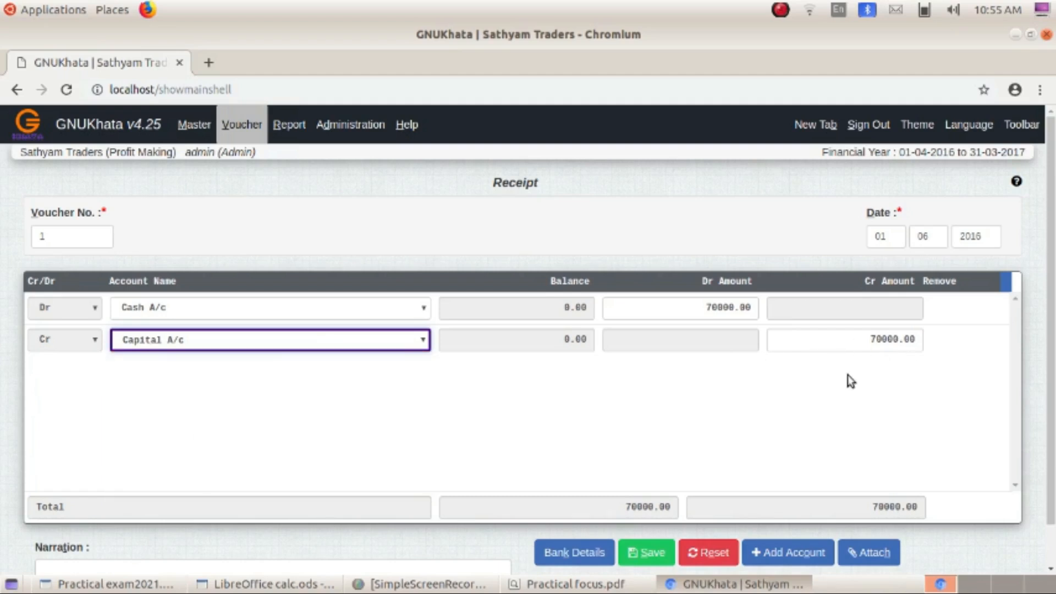
{"action": "scroll", "coordinate": [415, 422], "scroll_direction": "down", "scroll_amount": 2}
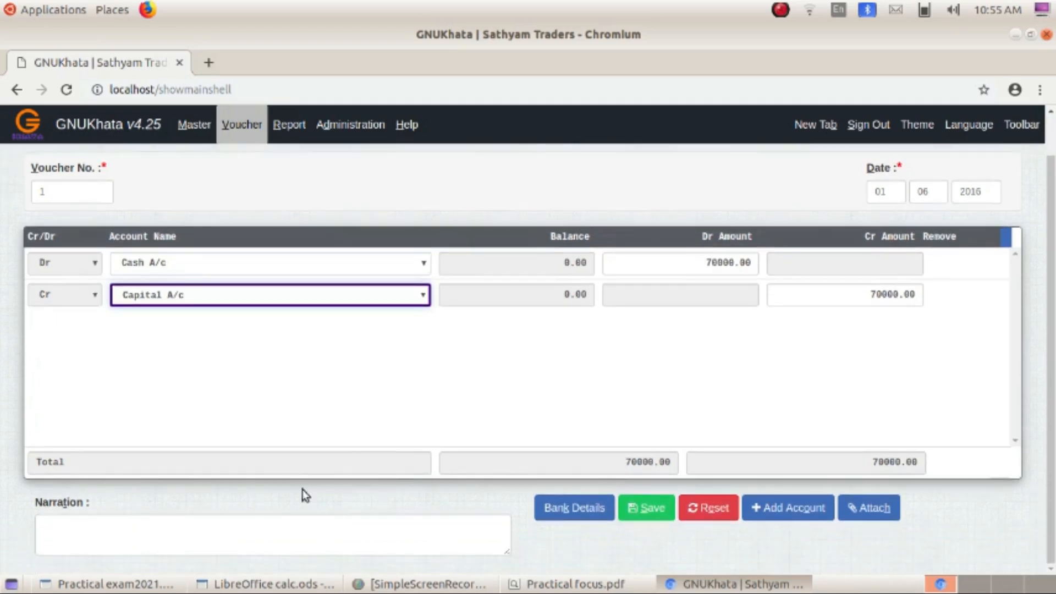
{"action": "left_click", "coordinate": [209, 531]}
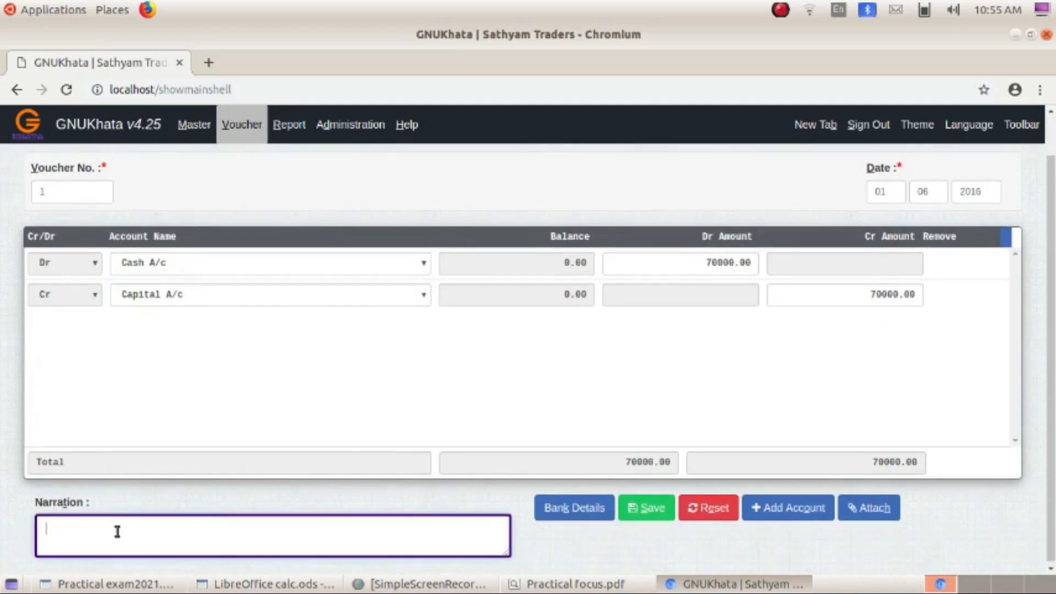
{"action": "left_click", "coordinate": [657, 515]}
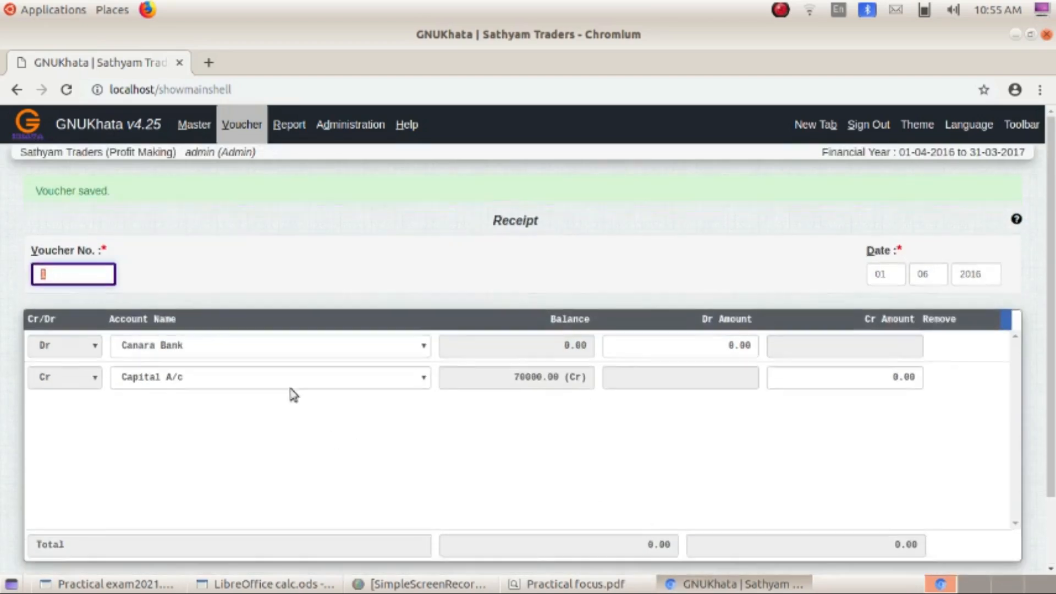
- Check the exercise sheet, then bring up the Voucher menu's list of voucher types
{"action": "left_click", "coordinate": [586, 591]}
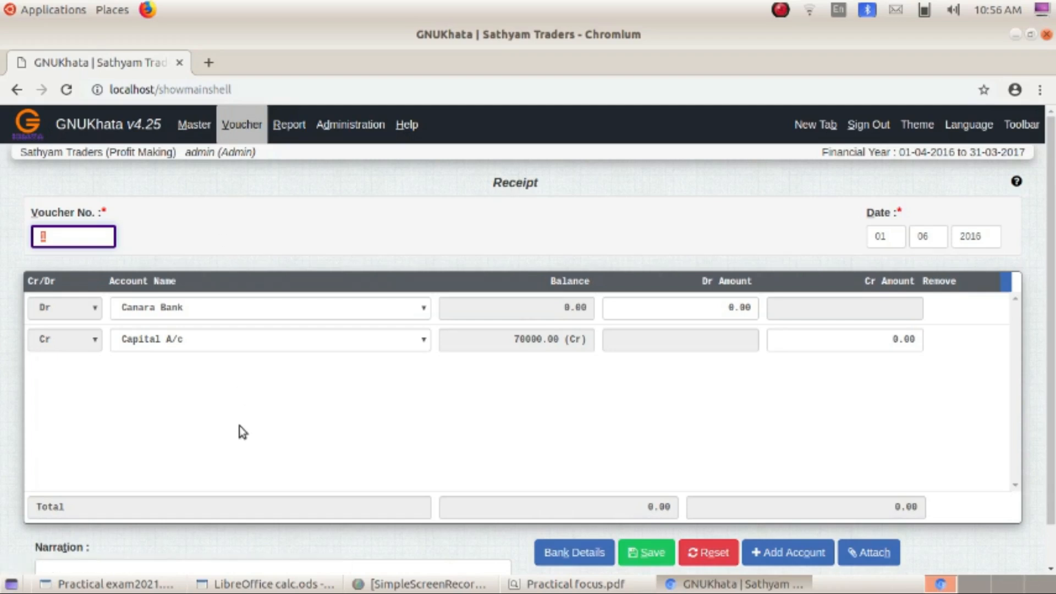
{"action": "left_click", "coordinate": [245, 125]}
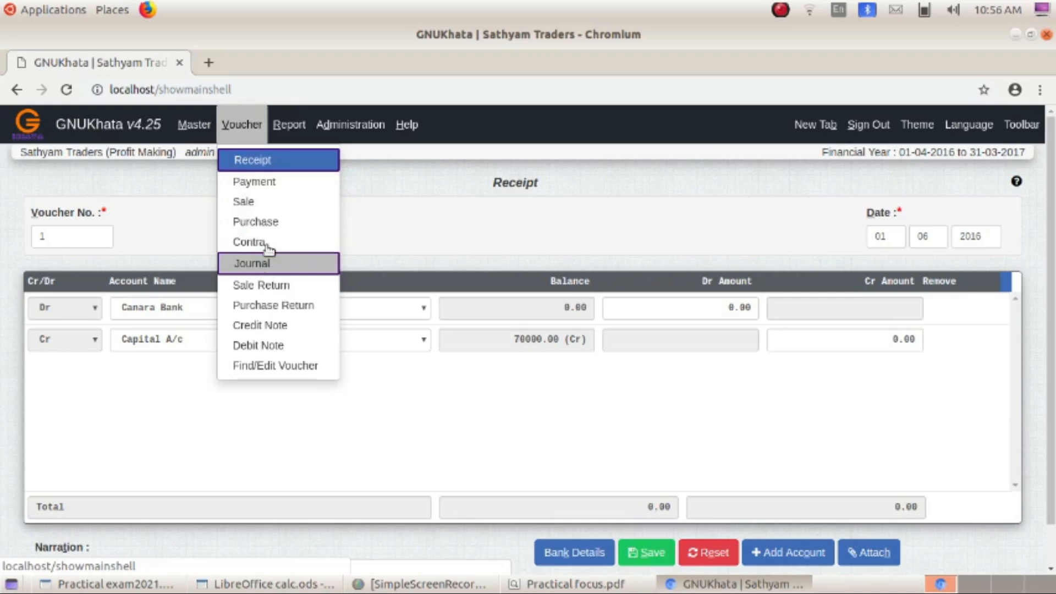
- Start a Payment voucher dated 03-06-2016 debiting Machinery A/c with 10000
{"action": "left_click", "coordinate": [277, 186]}
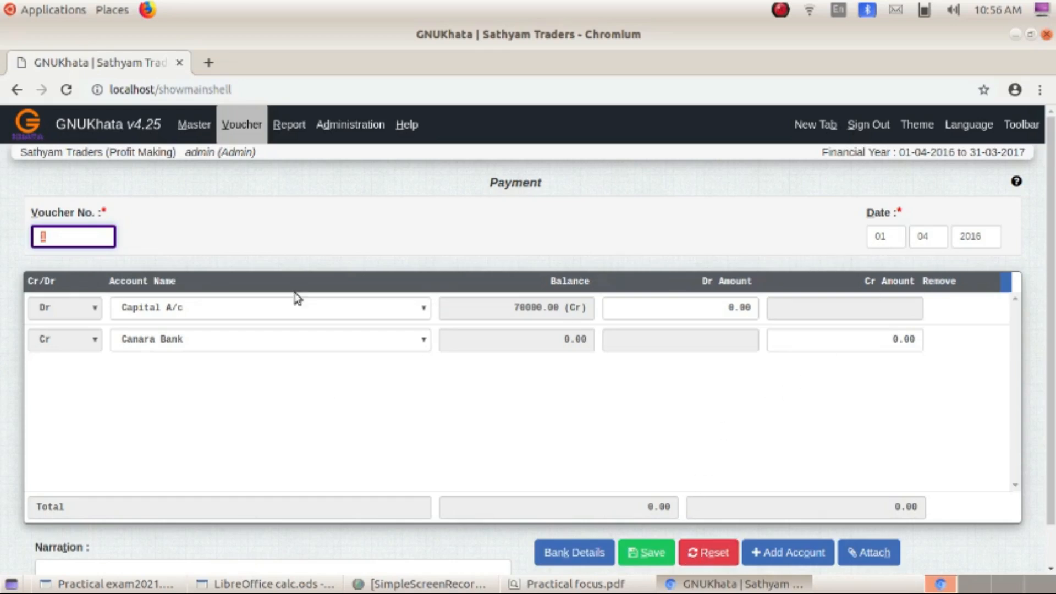
{"action": "left_click", "coordinate": [877, 237]}
{"action": "type", "text": "03"}
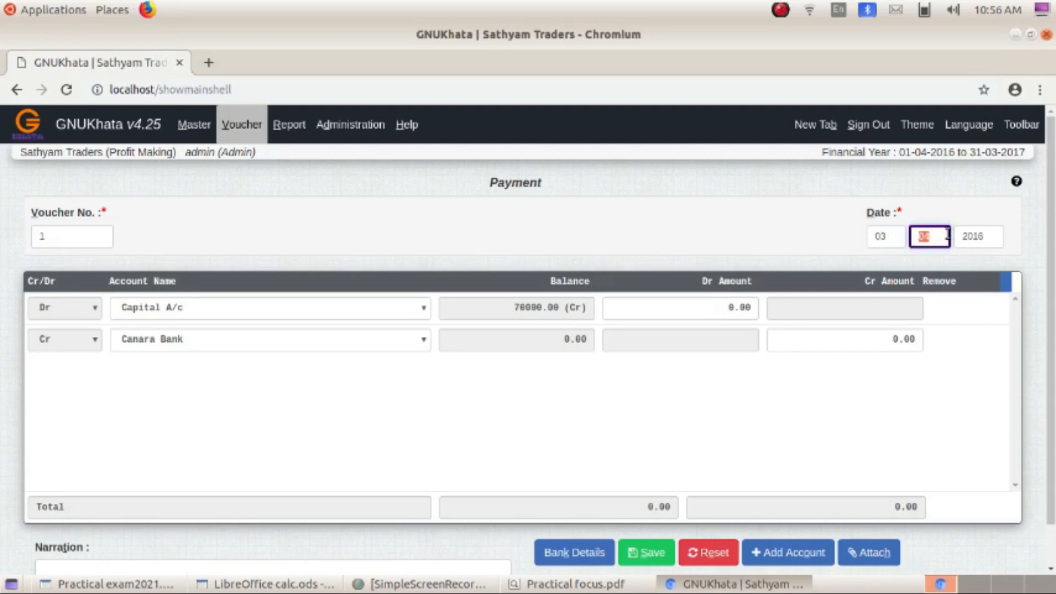
{"action": "type", "text": "06"}
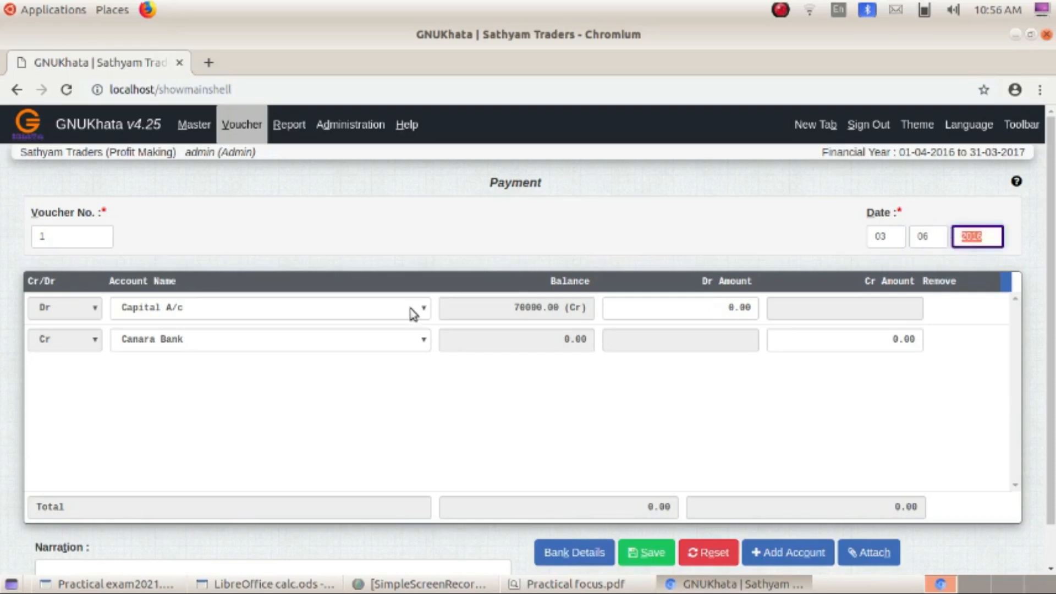
{"action": "left_click", "coordinate": [427, 310]}
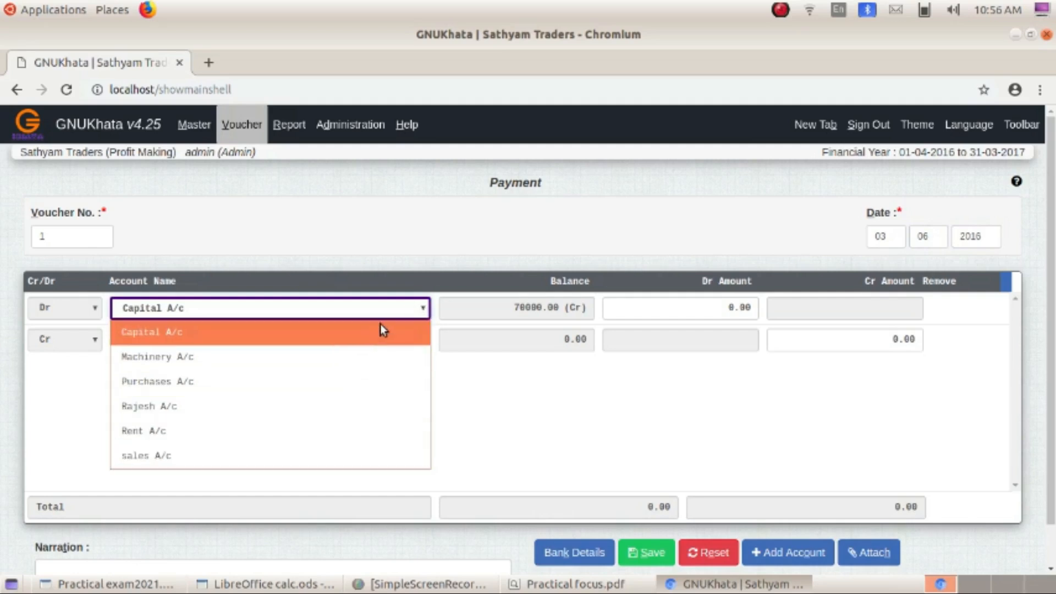
{"action": "left_click", "coordinate": [242, 359]}
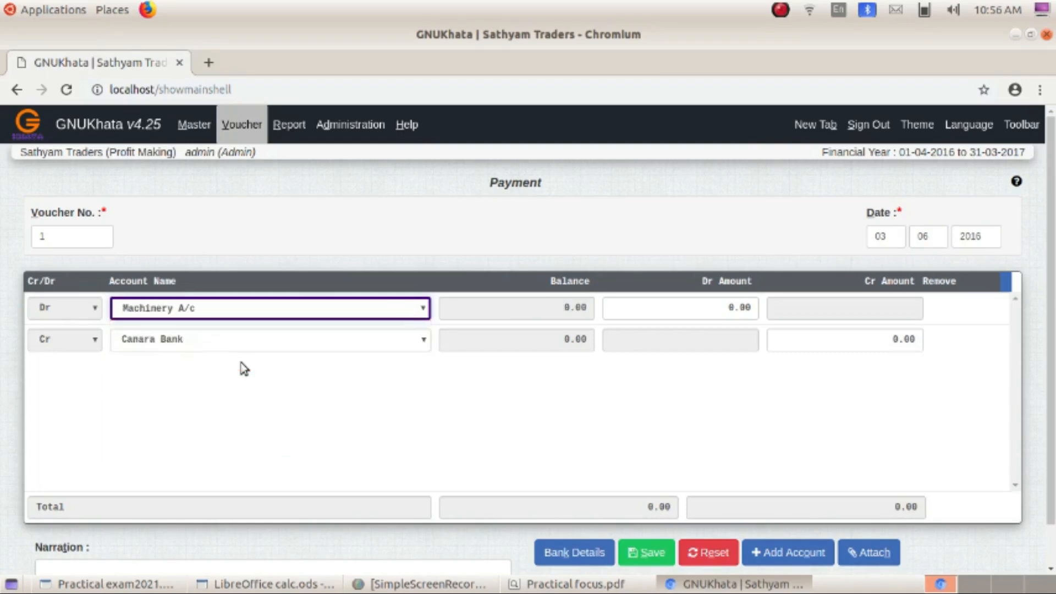
{"action": "left_click", "coordinate": [737, 305]}
{"action": "type", "text": "10000"}
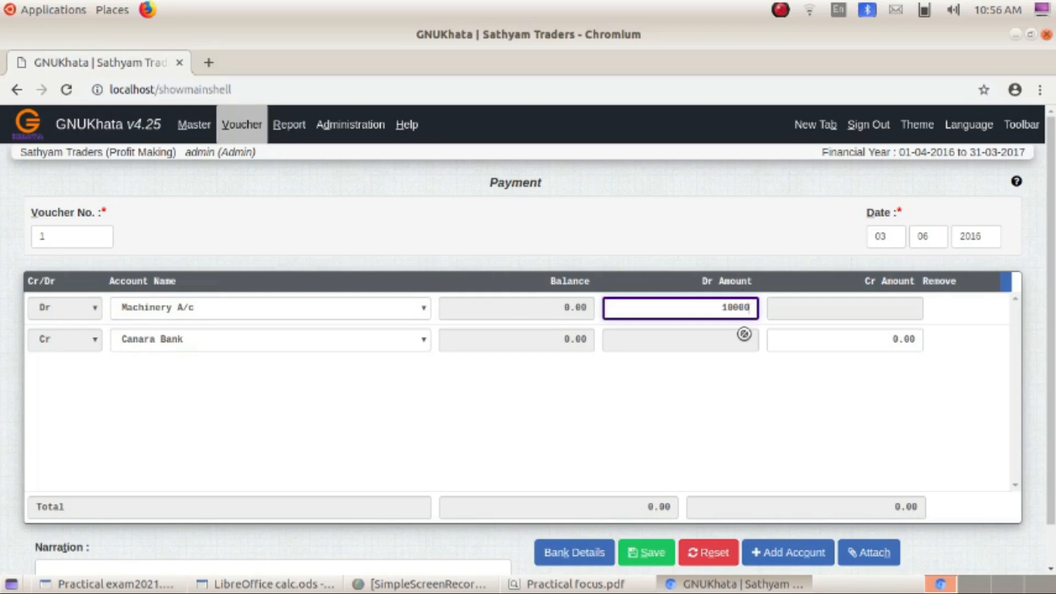
{"action": "key", "text": "Return"}
- Credit Cash A/c and save the machinery payment voucher
{"action": "left_click", "coordinate": [377, 346]}
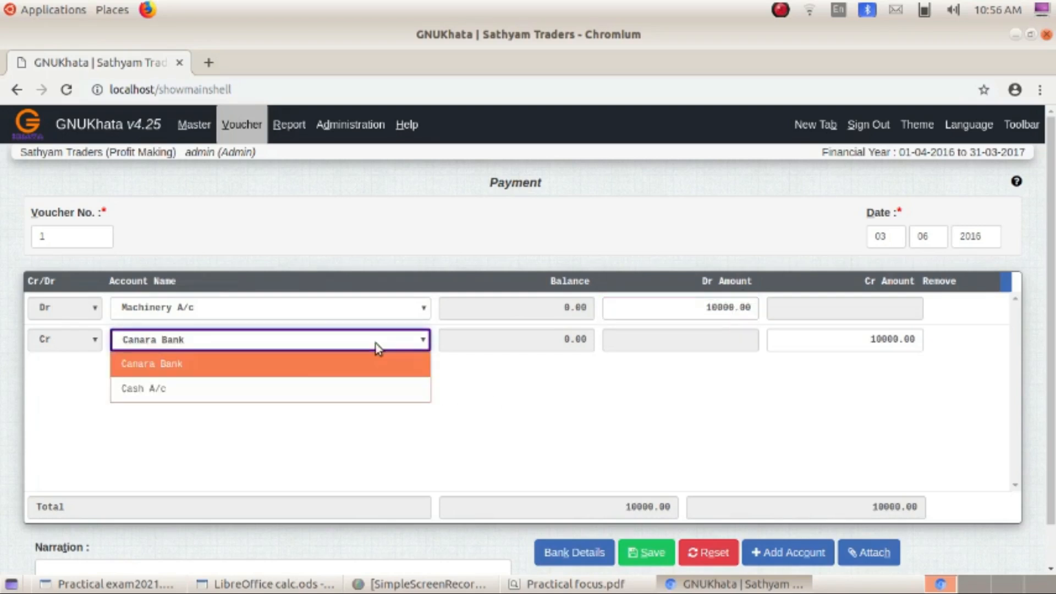
{"action": "left_click", "coordinate": [230, 387]}
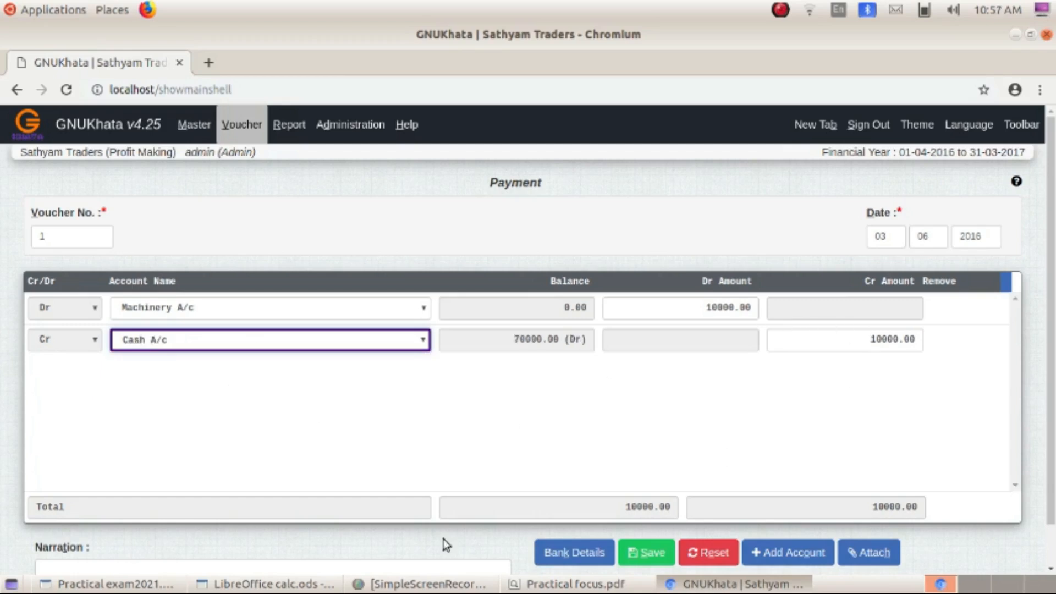
{"action": "scroll", "coordinate": [444, 539], "scroll_direction": "down", "scroll_amount": 1}
{"action": "left_click", "coordinate": [139, 533]}
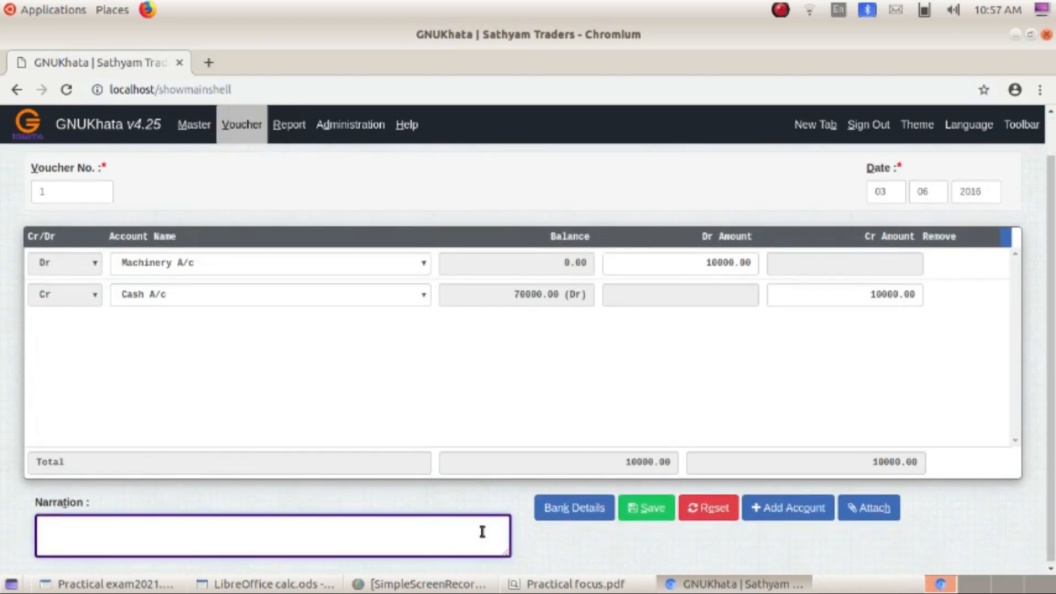
{"action": "left_click", "coordinate": [647, 519]}
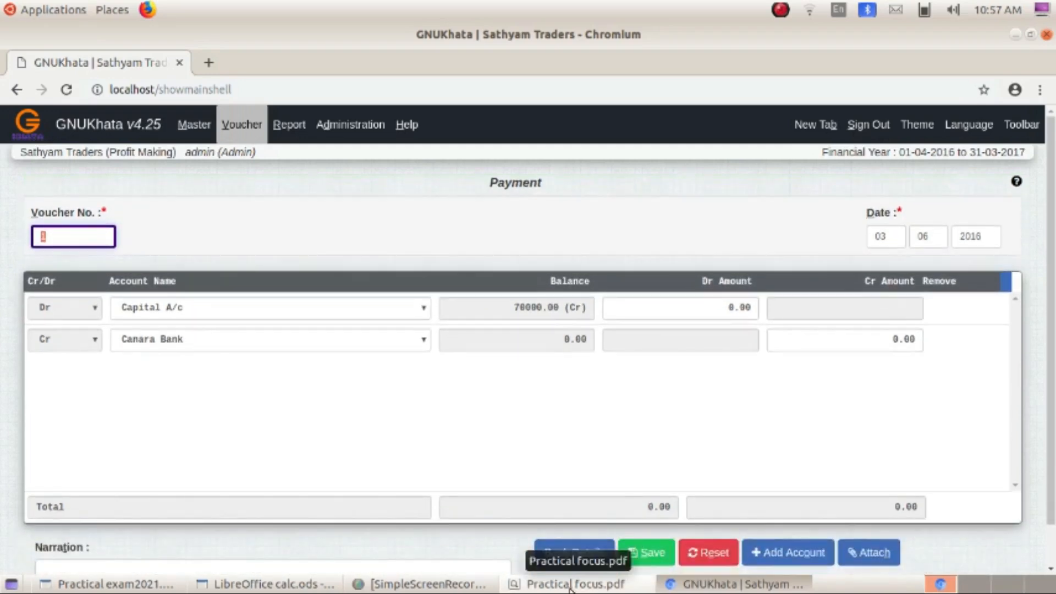
- Set the voucher date to 03-06-2016 and start a fresh Payment voucher
{"action": "left_click", "coordinate": [881, 237]}
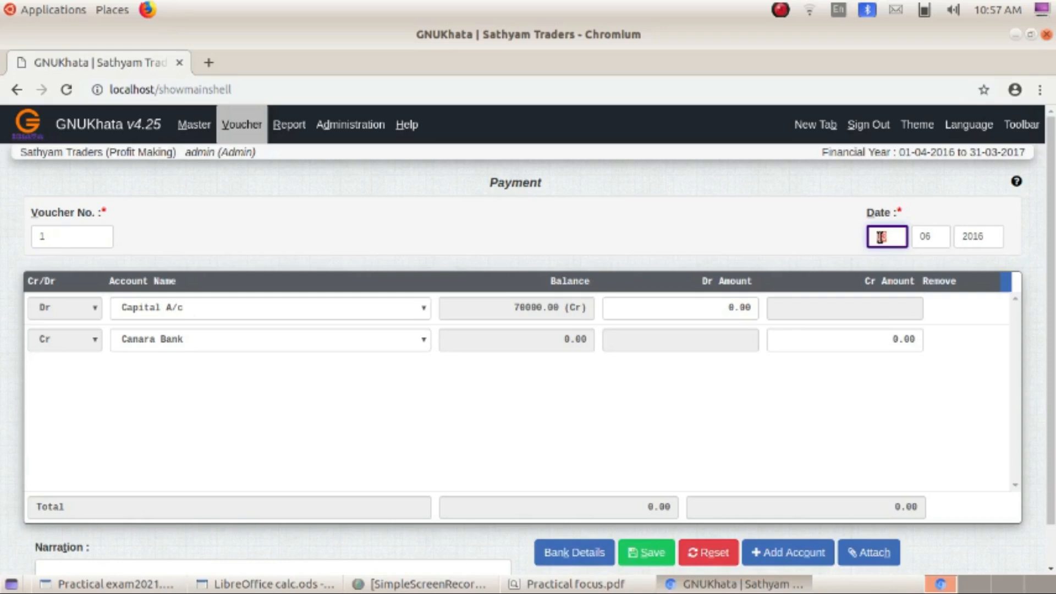
{"action": "type", "text": "0306"}
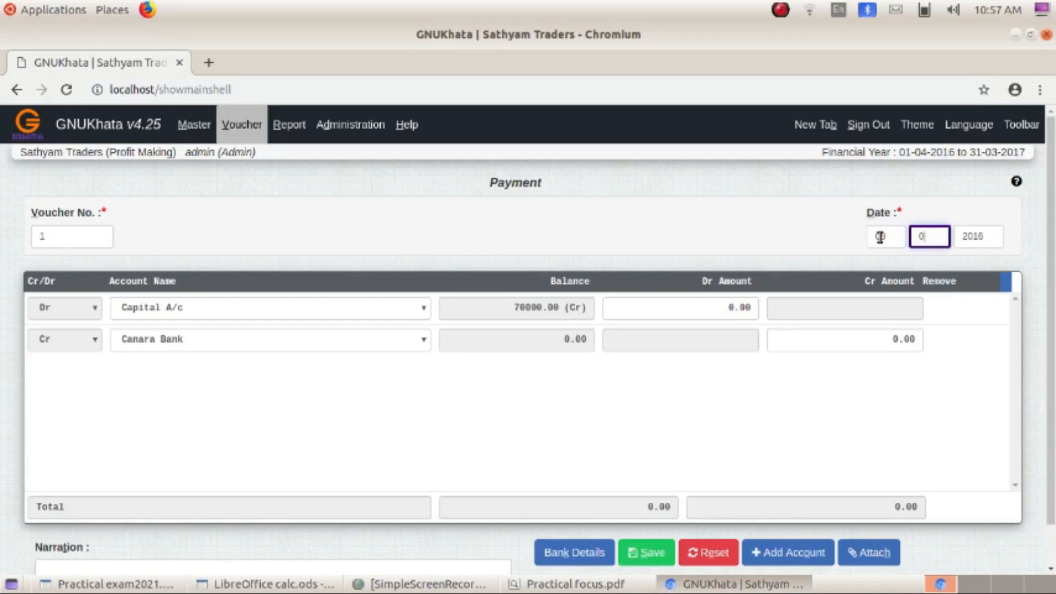
{"action": "type", "text": "6"}
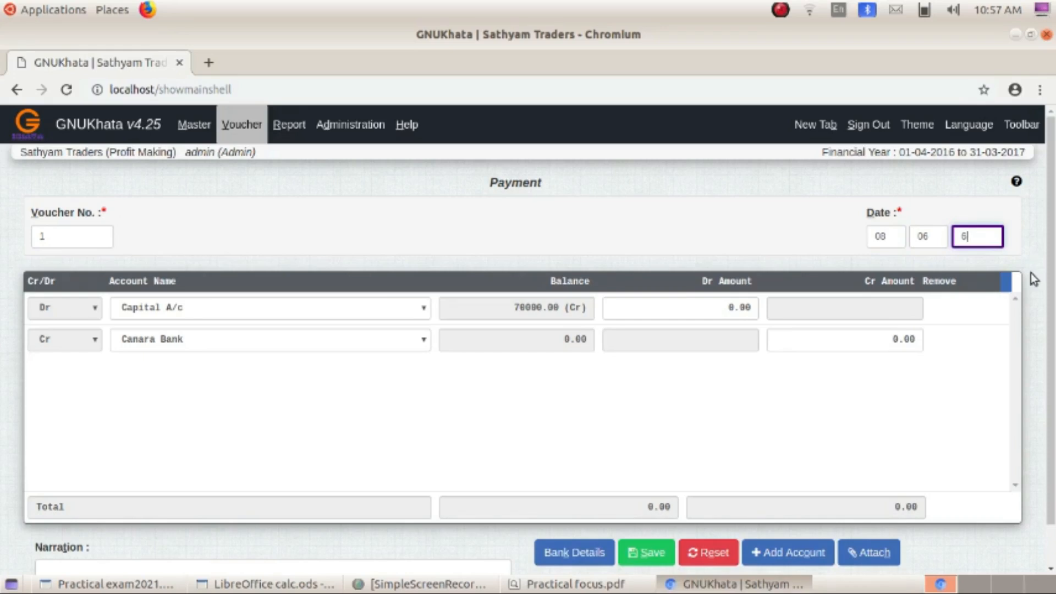
{"action": "key", "text": "BackSpace"}
{"action": "type", "text": "2016"}
{"action": "left_click", "coordinate": [242, 132]}
{"action": "left_click", "coordinate": [250, 177]}
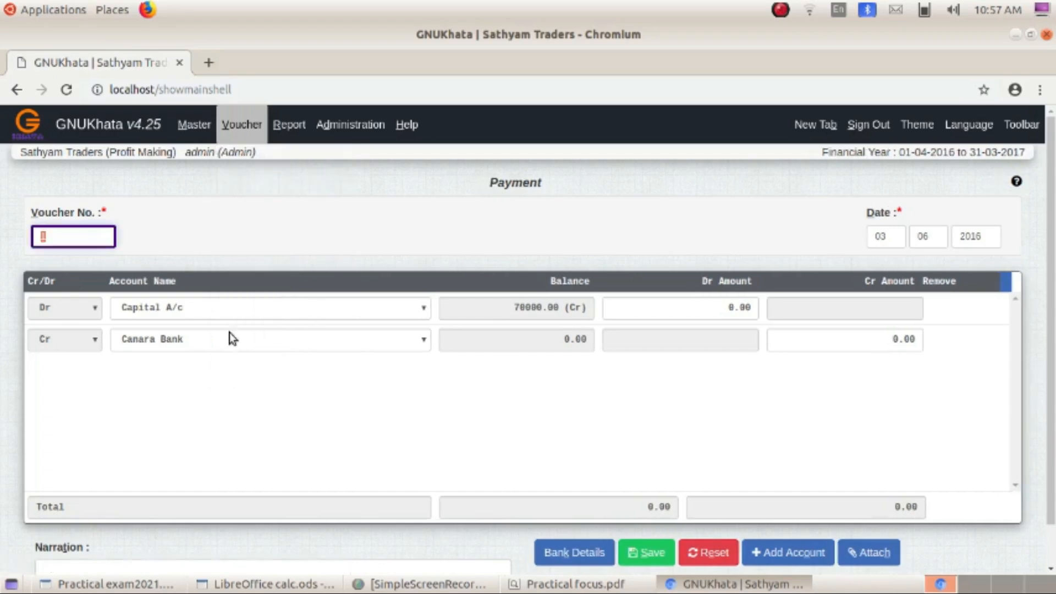
- Debit Rent A/c and credit Cash A/c with 7500, then save the voucher
{"action": "left_click", "coordinate": [151, 309]}
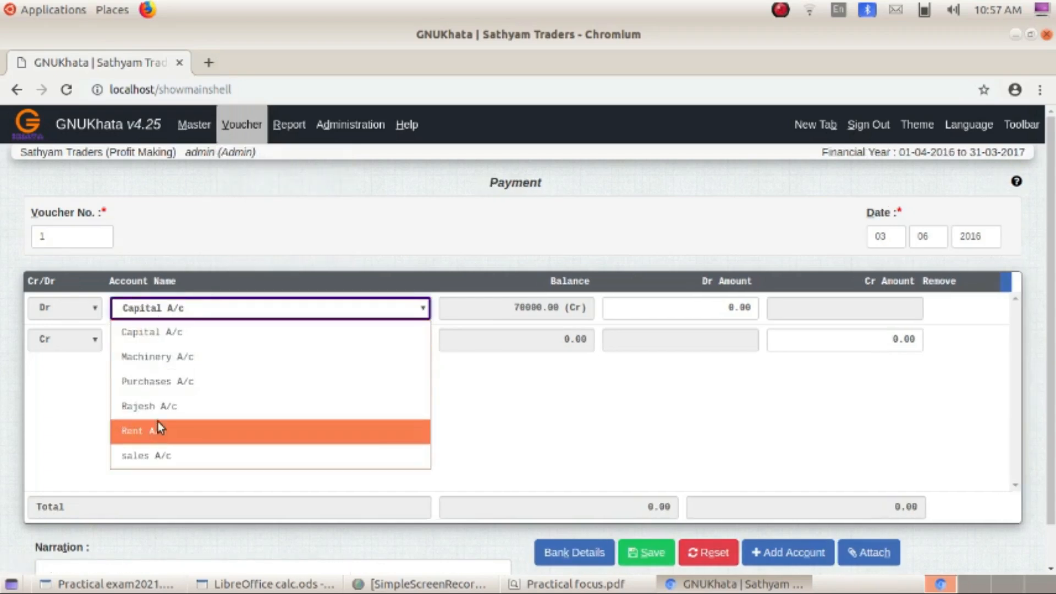
{"action": "left_click", "coordinate": [159, 429]}
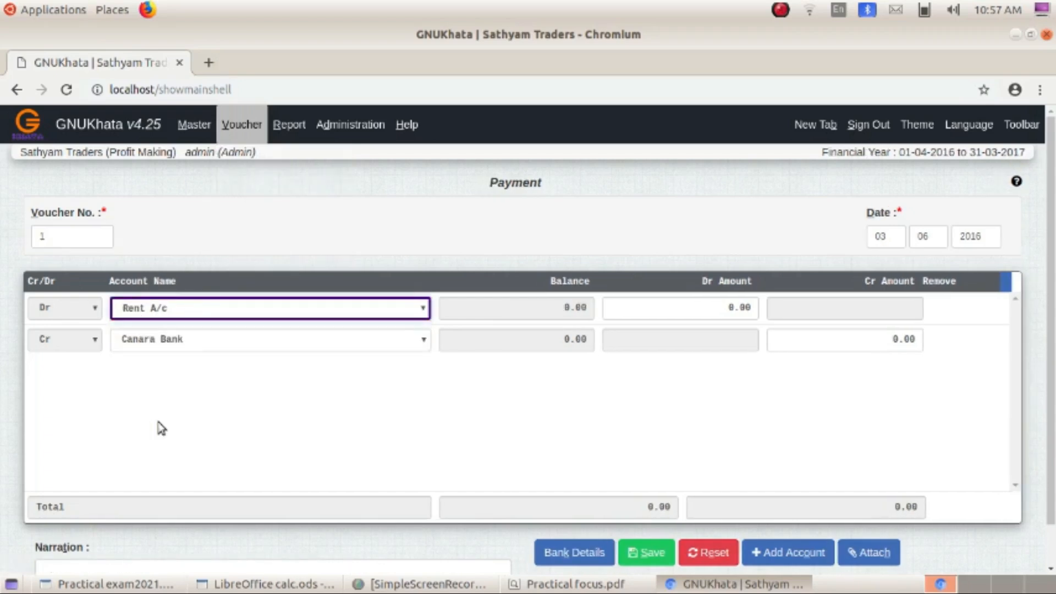
{"action": "left_click", "coordinate": [730, 304]}
{"action": "type", "text": "4500"}
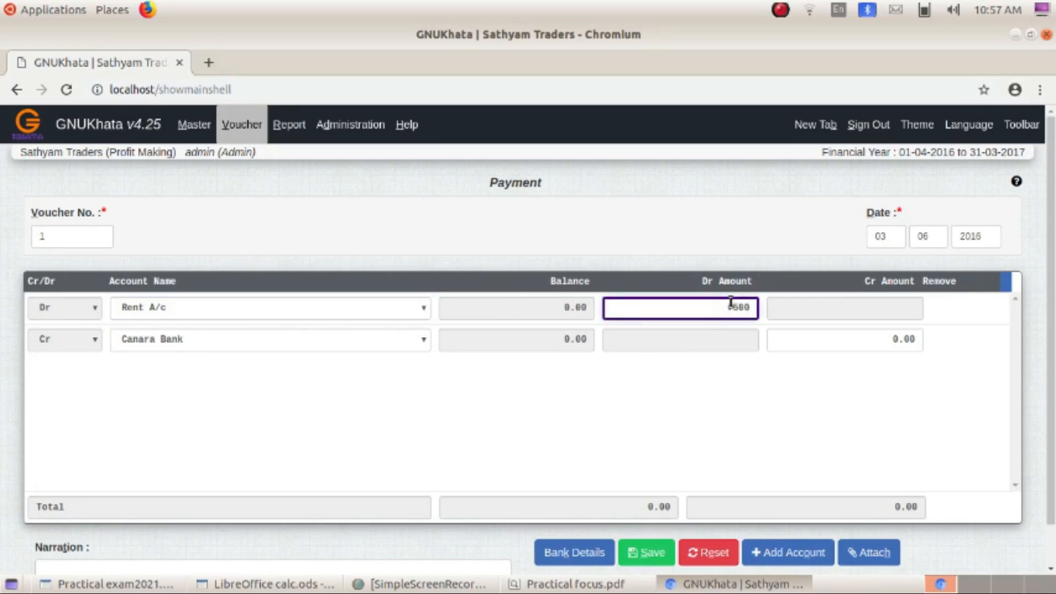
{"action": "left_click", "coordinate": [160, 341]}
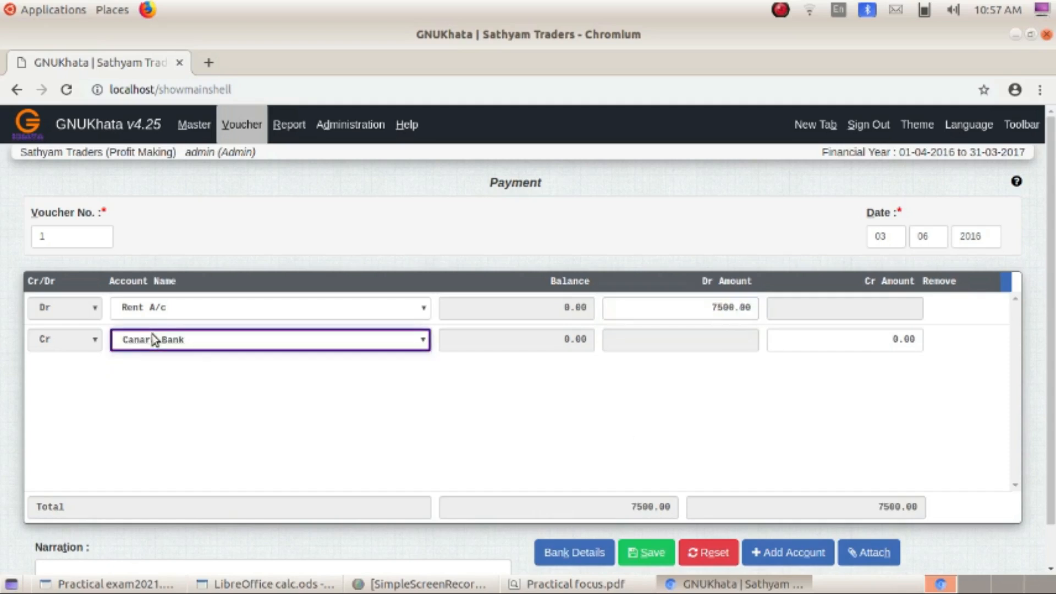
{"action": "left_click", "coordinate": [156, 387]}
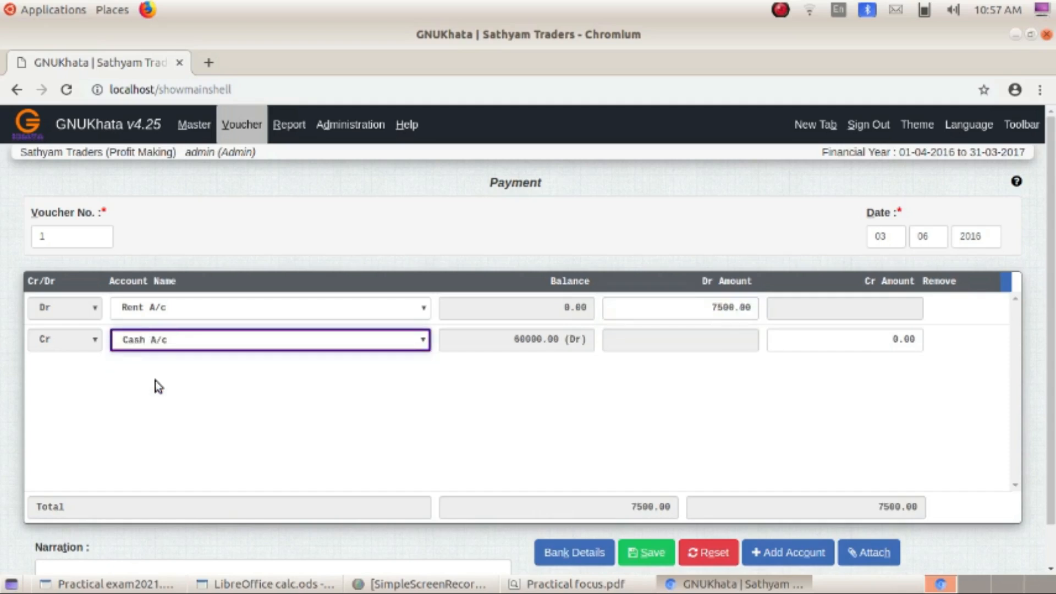
{"action": "left_click", "coordinate": [904, 334]}
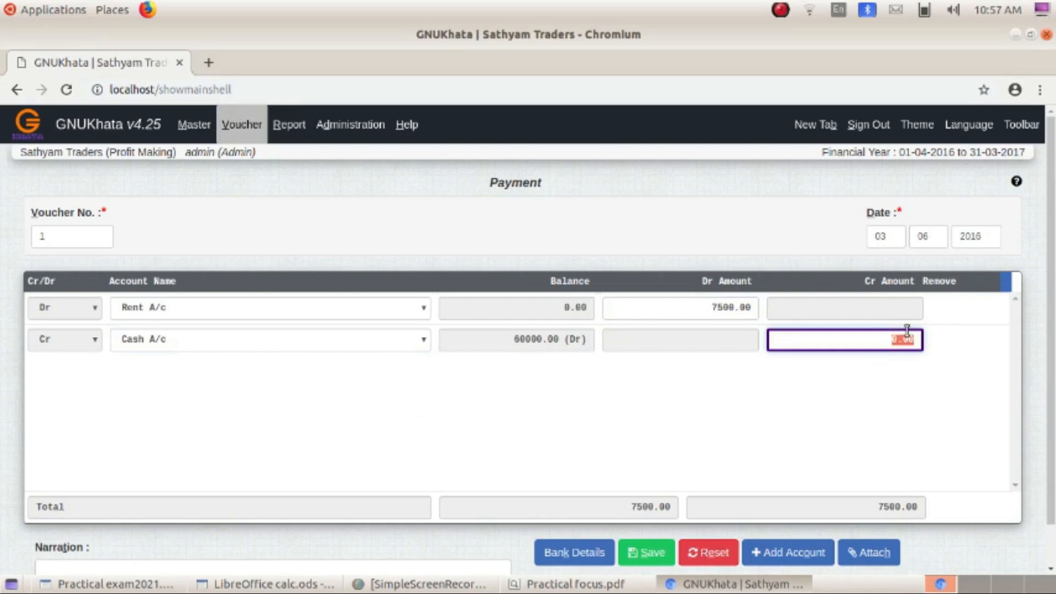
{"action": "key", "text": "BackSpace"}
{"action": "type", "text": "7500"}
{"action": "left_click", "coordinate": [796, 386]}
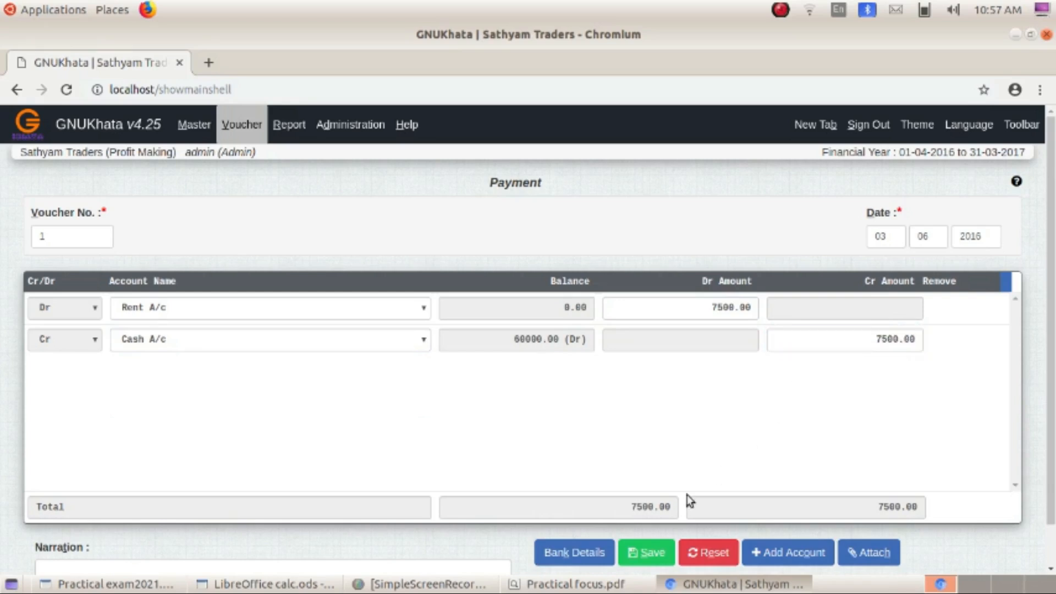
{"action": "left_click", "coordinate": [634, 553]}
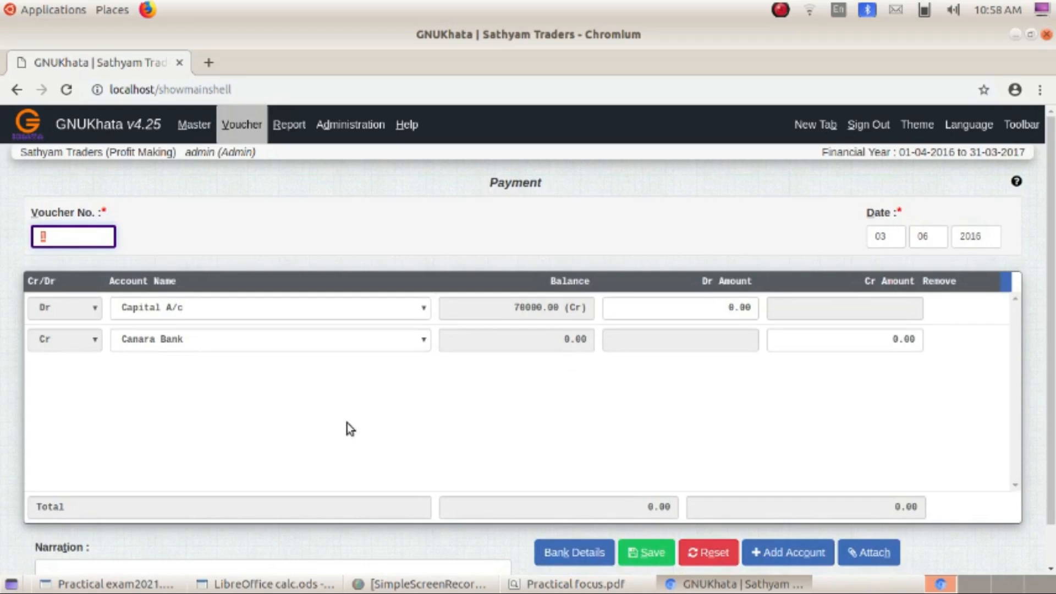
- Enter 14-06-2016 as the voucher date before switching to another voucher type
{"action": "left_click", "coordinate": [877, 238]}
{"action": "type", "text": "14"}
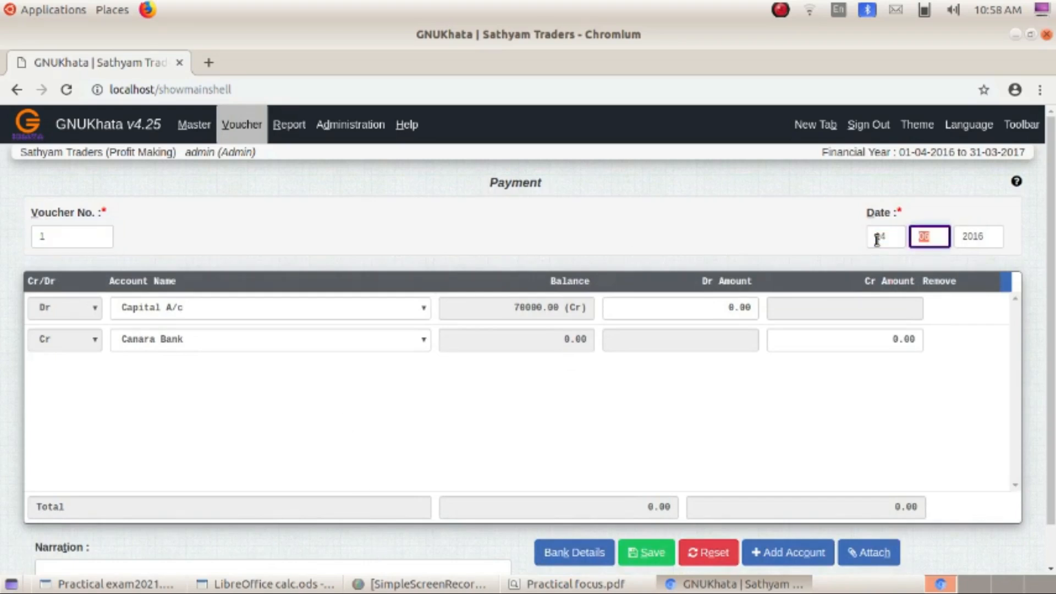
{"action": "type", "text": "06"}
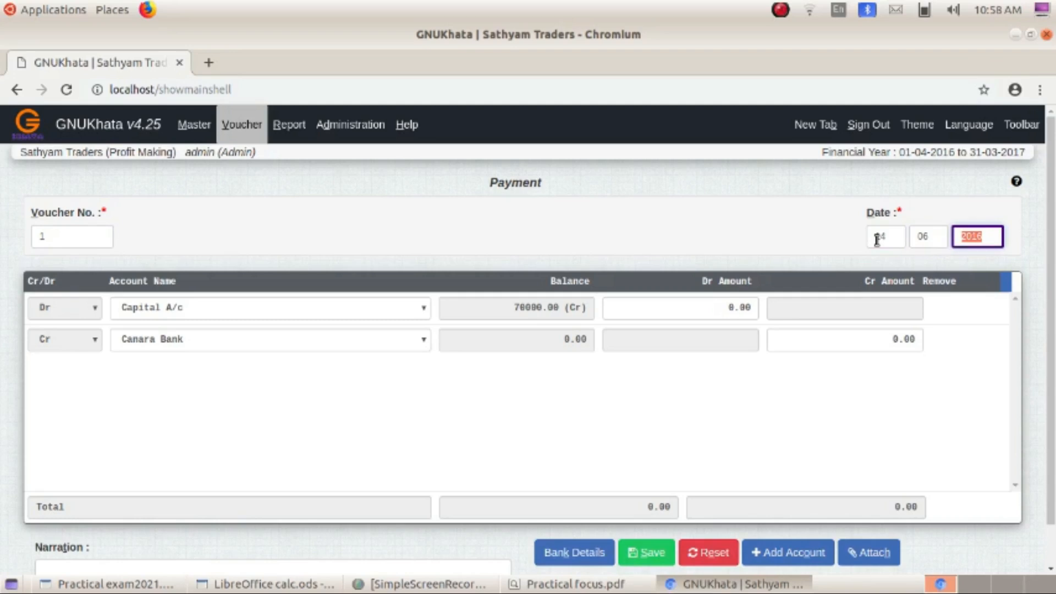
{"action": "type", "text": "2016"}
{"action": "left_click", "coordinate": [242, 127]}
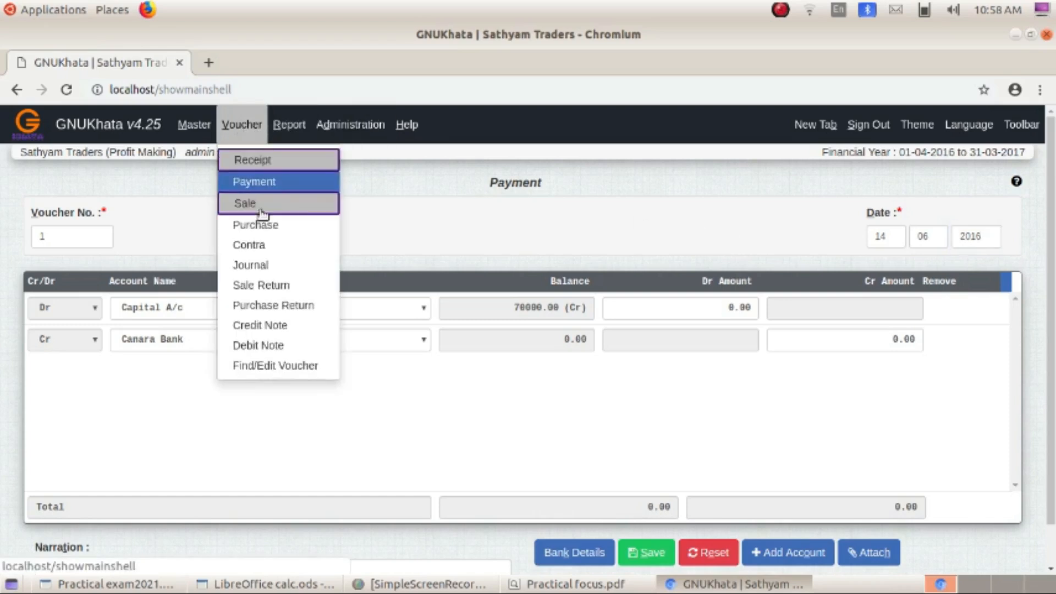
- Save a Contra voucher with Canara Bank Dr 20000 and Cash A/c Cr 20000
{"action": "left_click", "coordinate": [263, 246]}
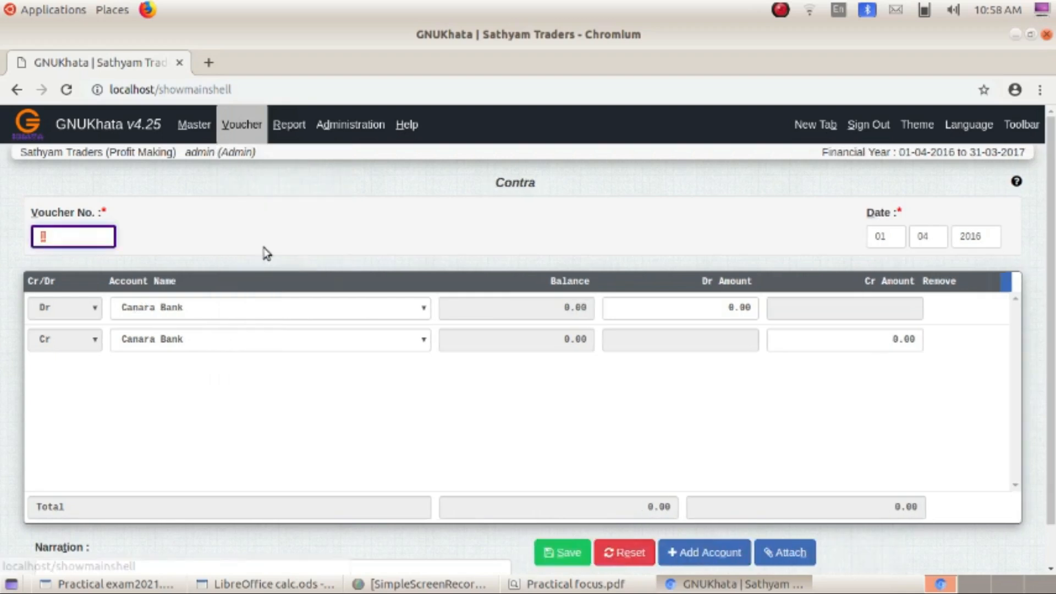
{"action": "left_click", "coordinate": [250, 308]}
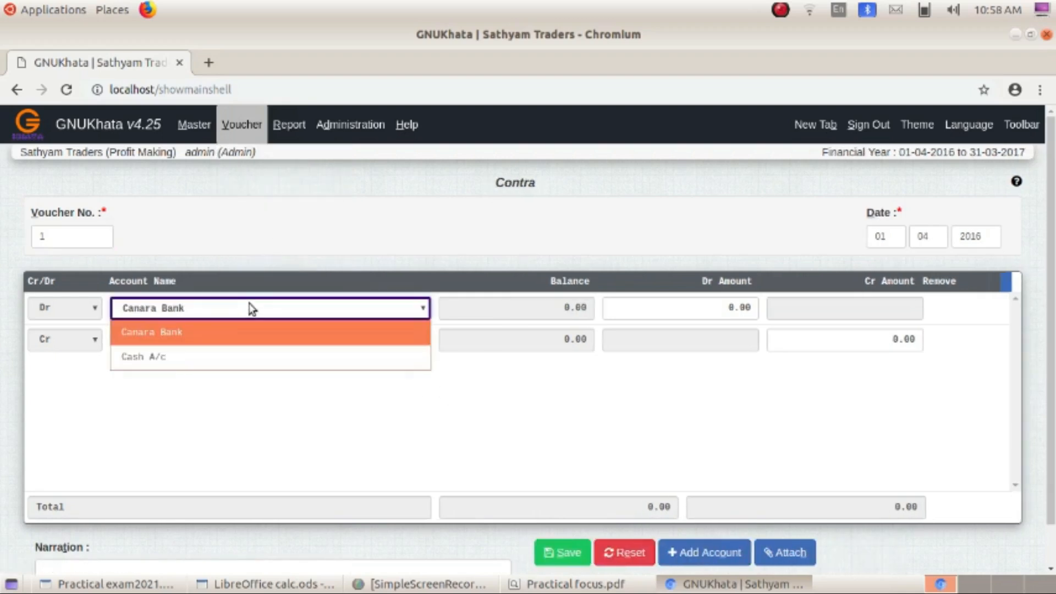
{"action": "left_click", "coordinate": [220, 343]}
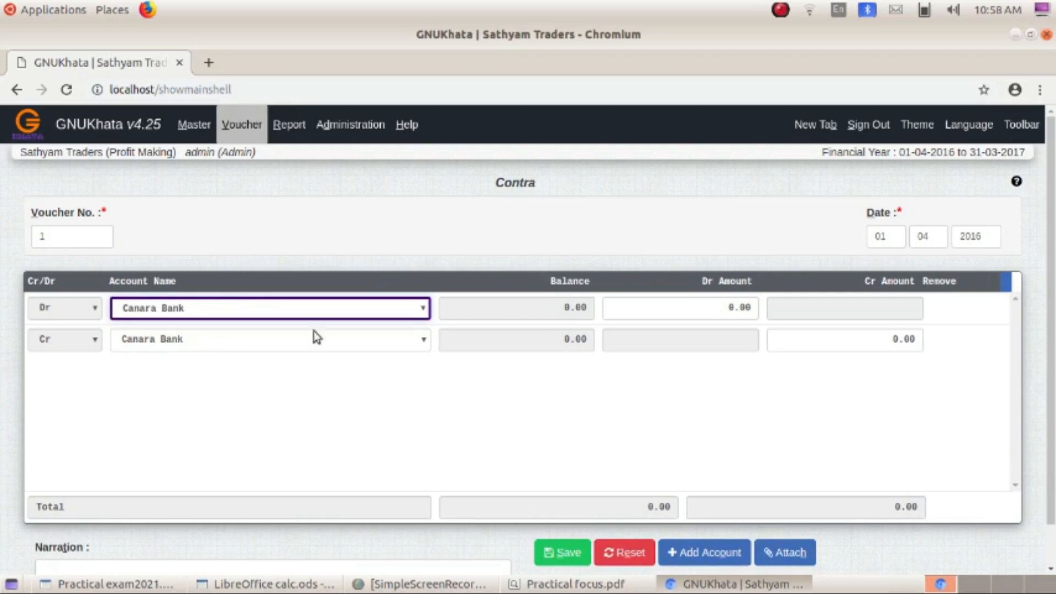
{"action": "left_click", "coordinate": [737, 307]}
{"action": "type", "text": "20000"}
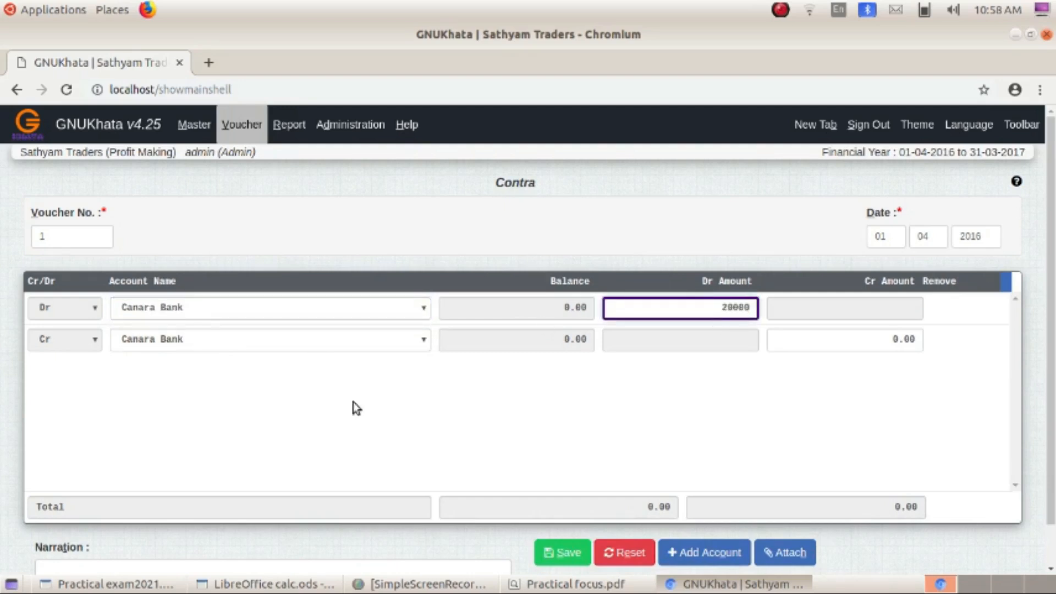
{"action": "left_click", "coordinate": [381, 341]}
{"action": "left_click", "coordinate": [239, 389]}
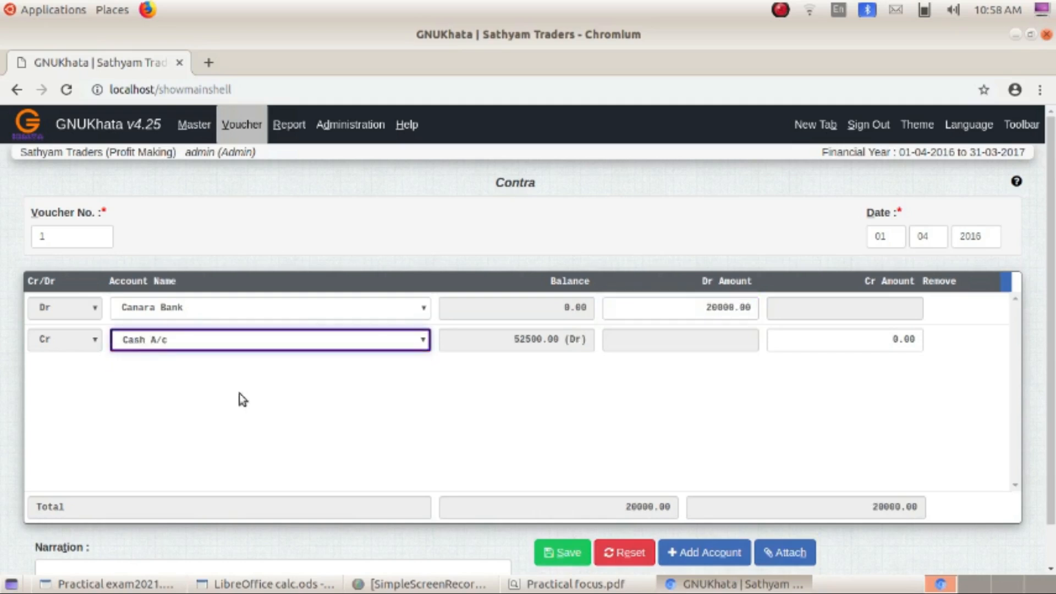
{"action": "left_click", "coordinate": [905, 340]}
{"action": "type", "text": "20000"}
{"action": "key", "text": "Return"}
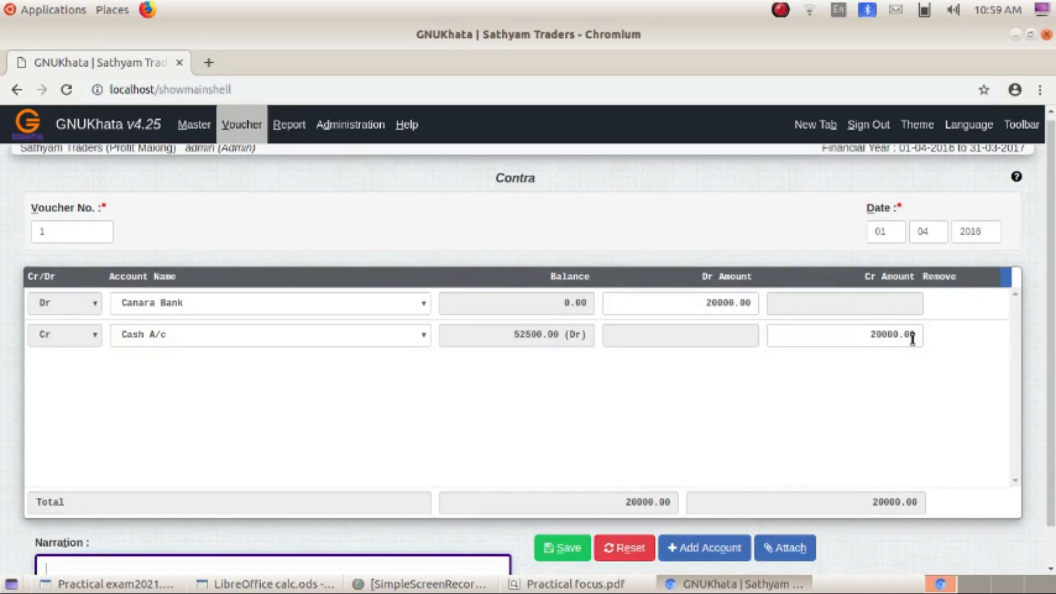
{"action": "left_click", "coordinate": [583, 553]}
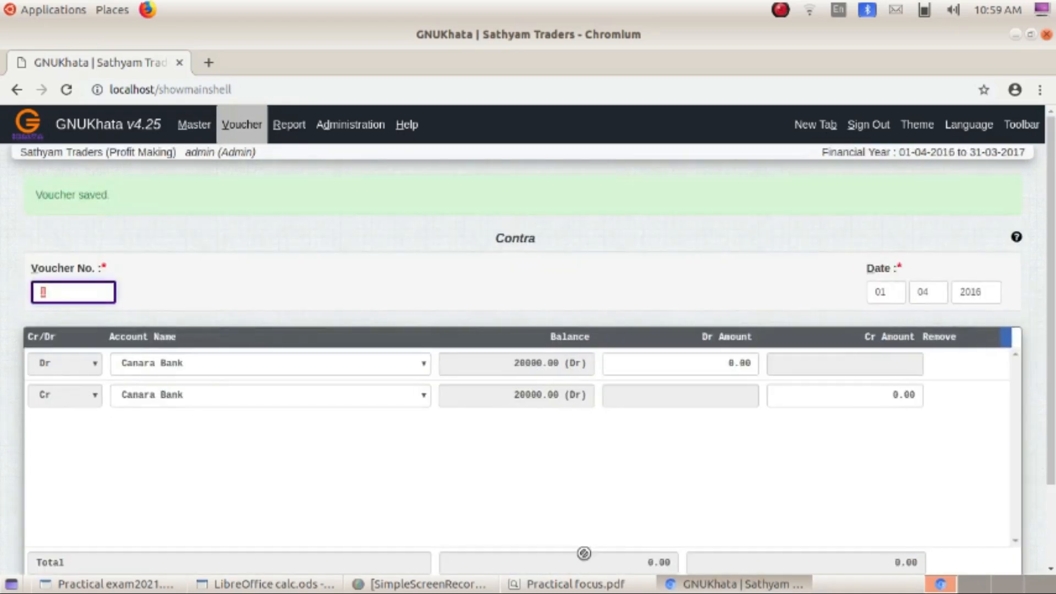
- Enter 22-06-2016 as the Contra voucher date, leaving Canara Bank as the debit account
{"action": "left_click", "coordinate": [883, 235]}
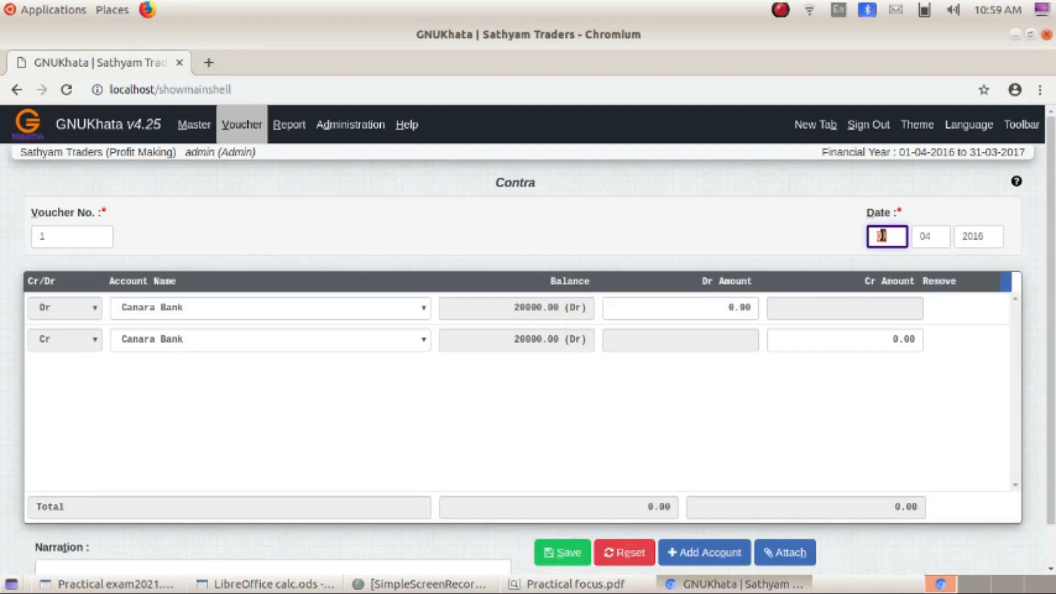
{"action": "type", "text": "2106"}
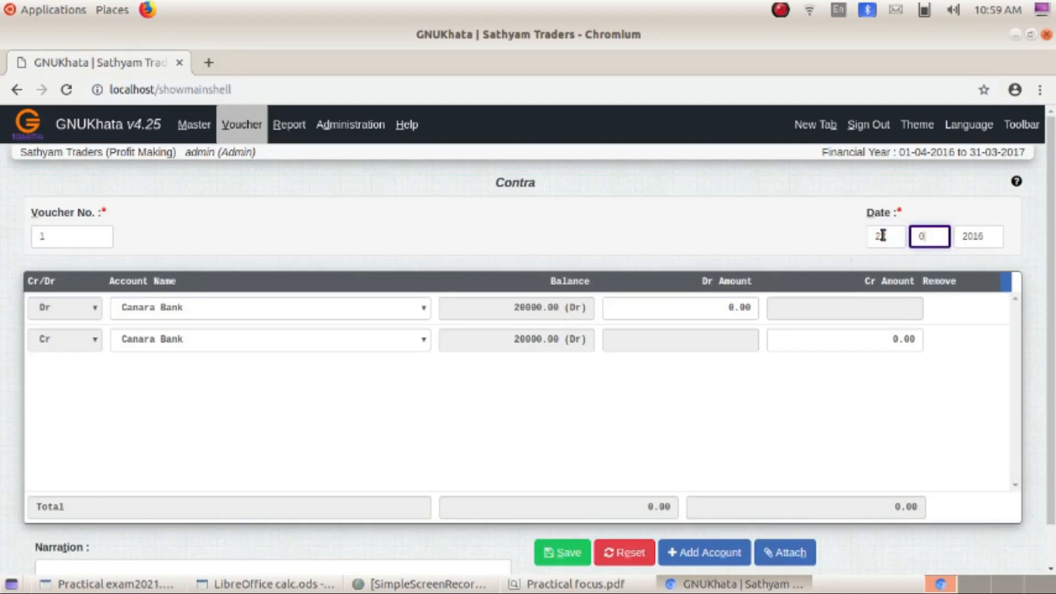
{"action": "type", "text": "2016"}
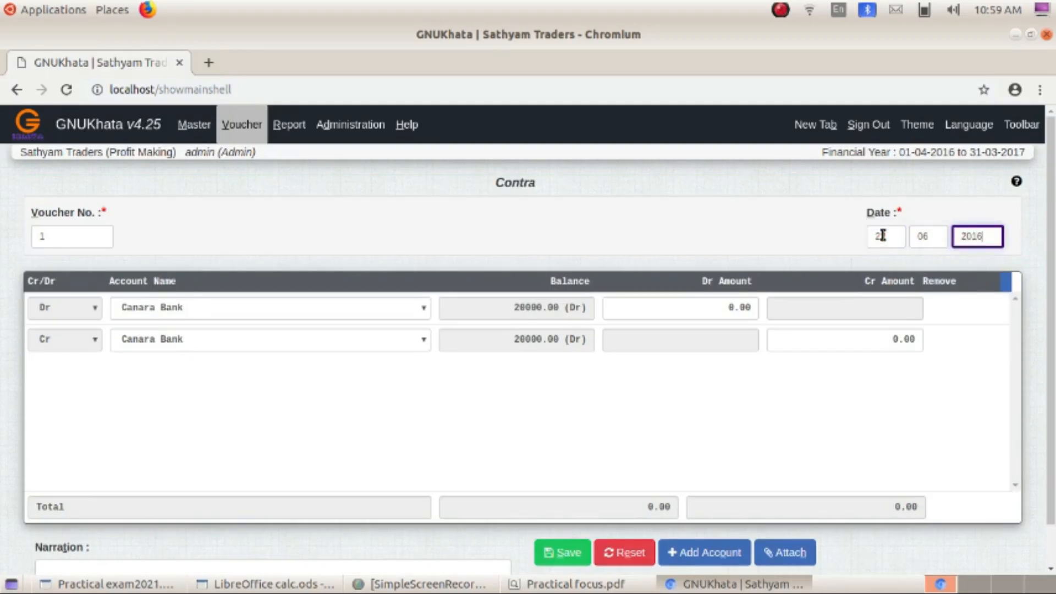
{"action": "left_click", "coordinate": [423, 308]}
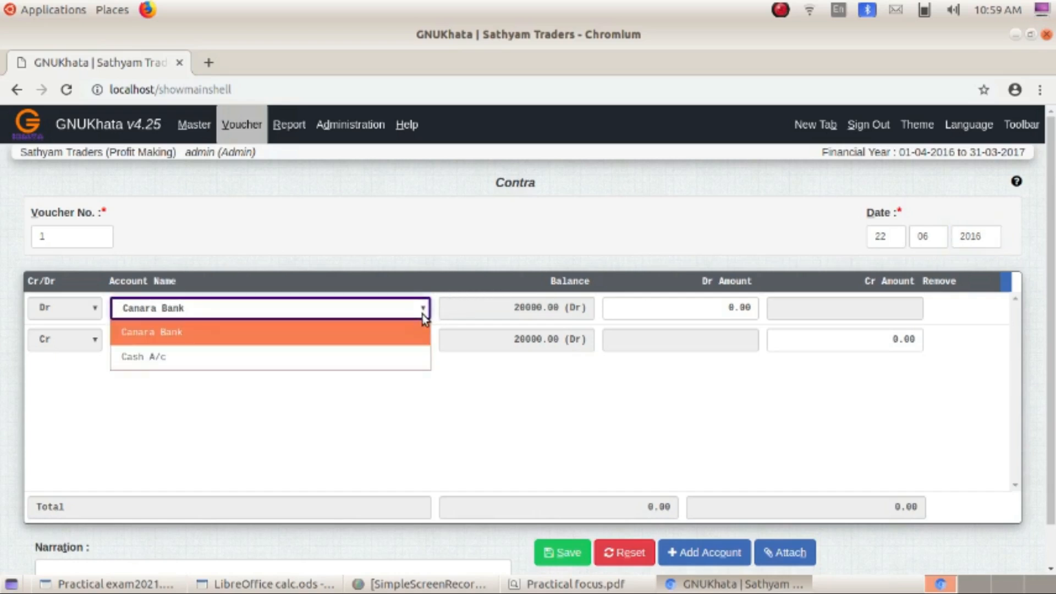
{"action": "left_click", "coordinate": [422, 314]}
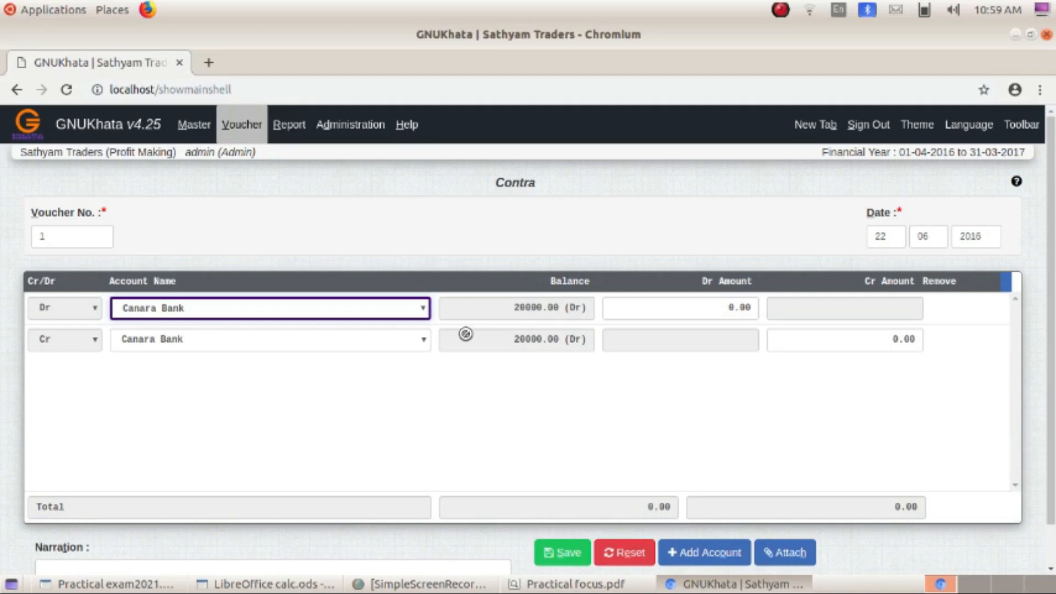
{"action": "left_click", "coordinate": [425, 309]}
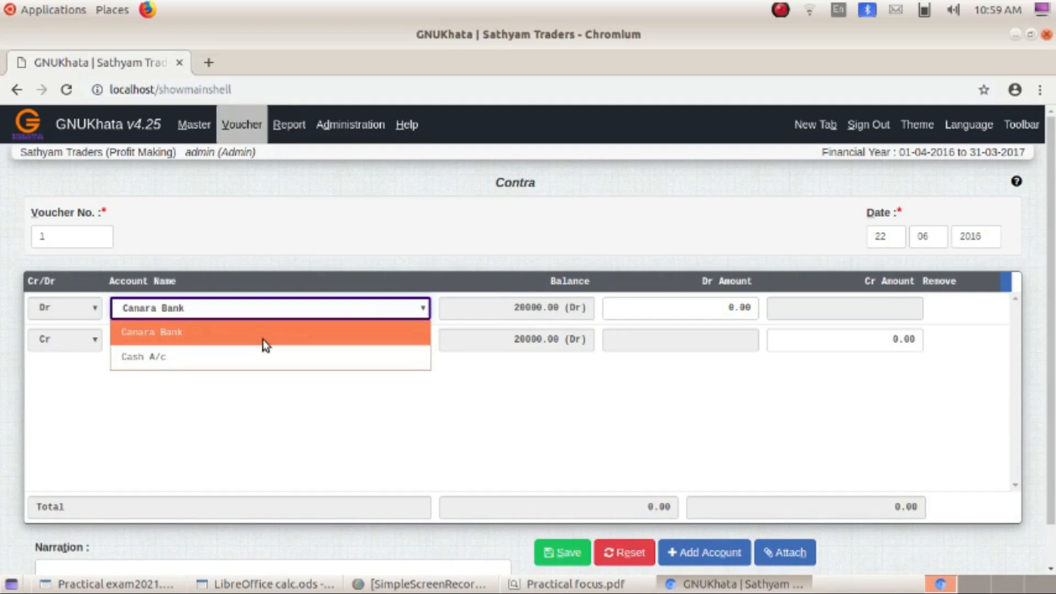
{"action": "left_click", "coordinate": [249, 214]}
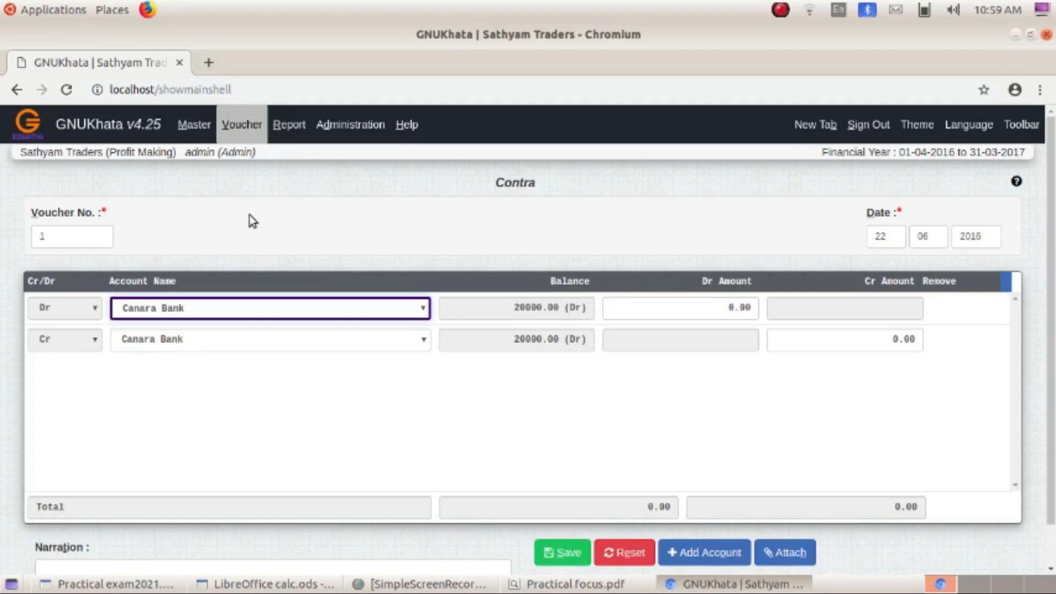
{"action": "left_click", "coordinate": [256, 127]}
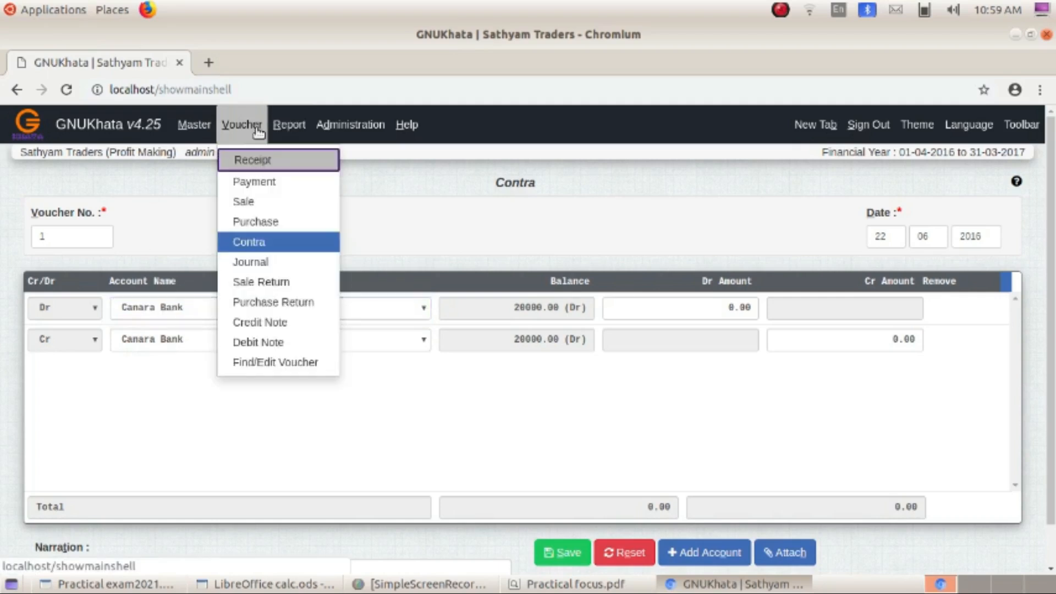
- Save a Purchase voucher debiting Purchases A/c 8400 against Cash A/c
{"action": "left_click", "coordinate": [257, 224]}
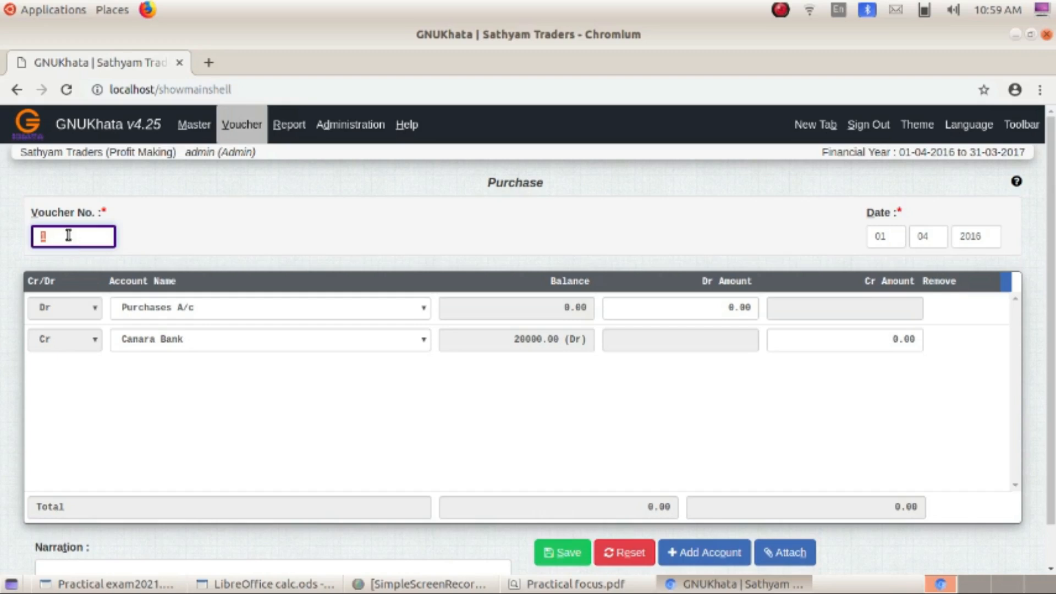
{"action": "left_click", "coordinate": [427, 308]}
{"action": "left_click", "coordinate": [303, 338]}
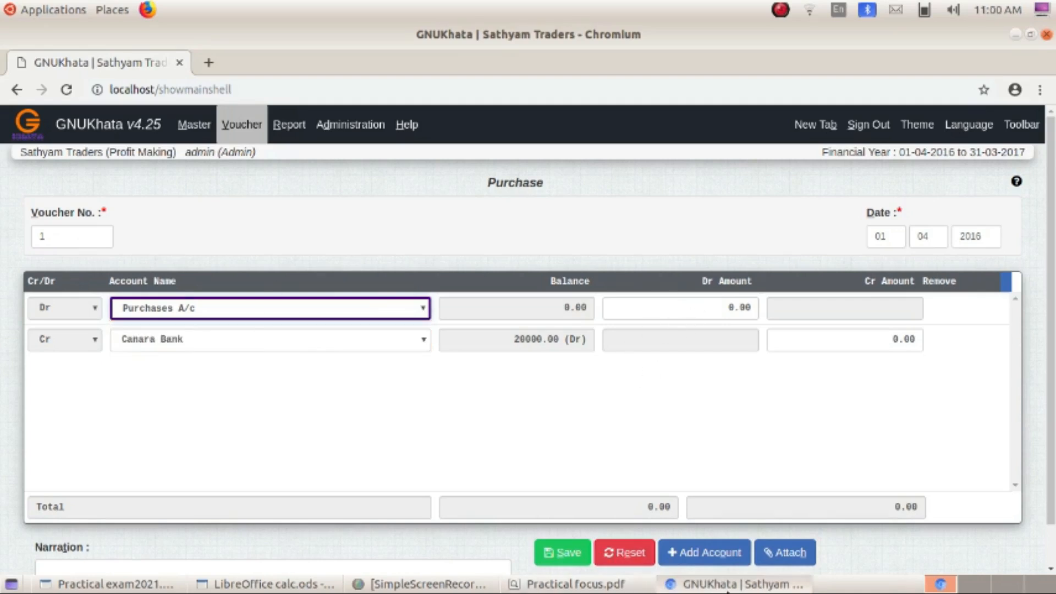
{"action": "left_click", "coordinate": [590, 585]}
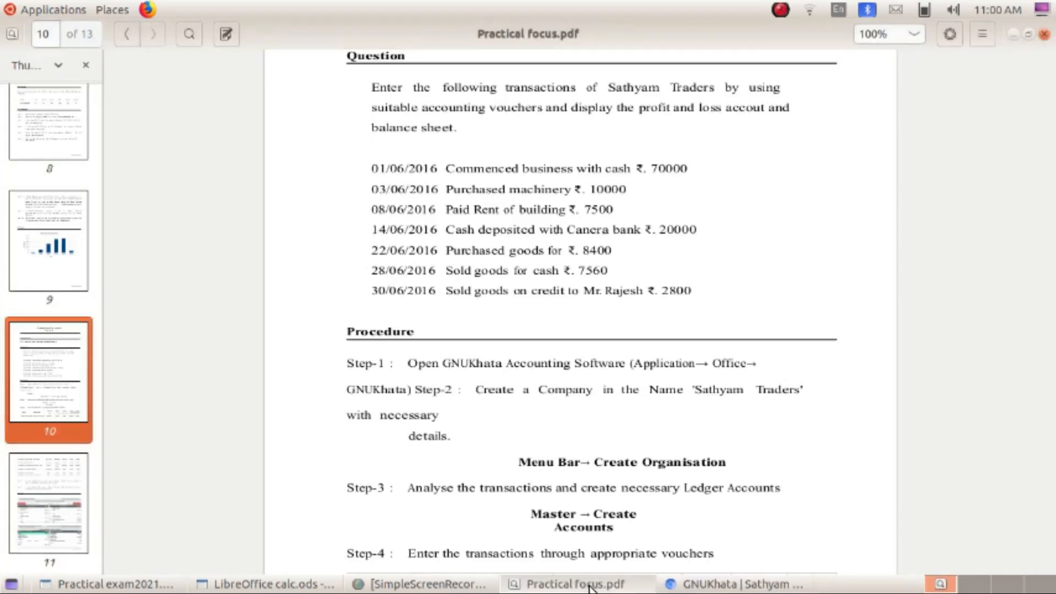
{"action": "left_click", "coordinate": [715, 584]}
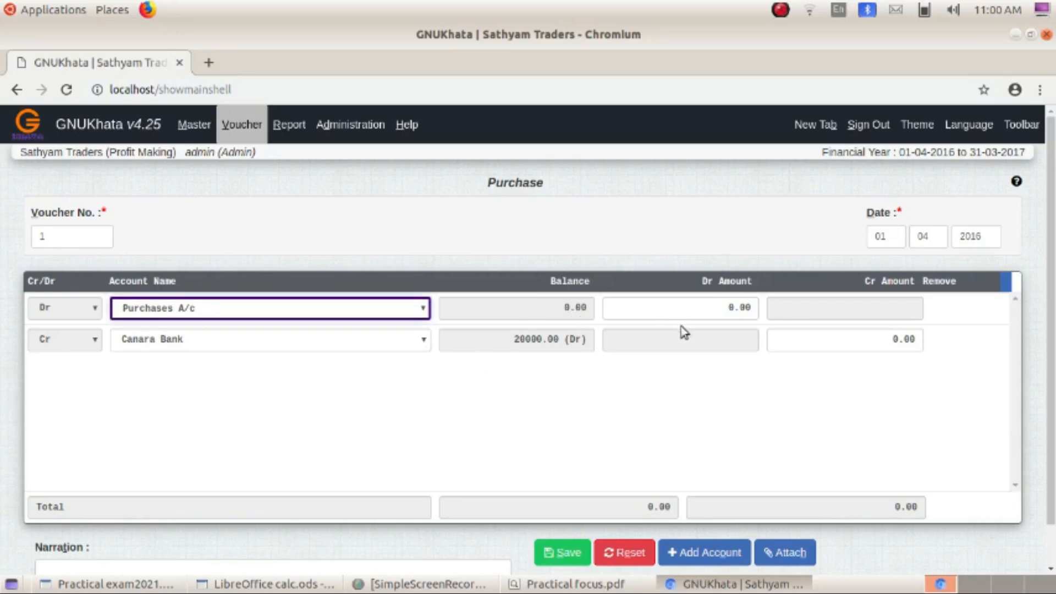
{"action": "left_click", "coordinate": [735, 307]}
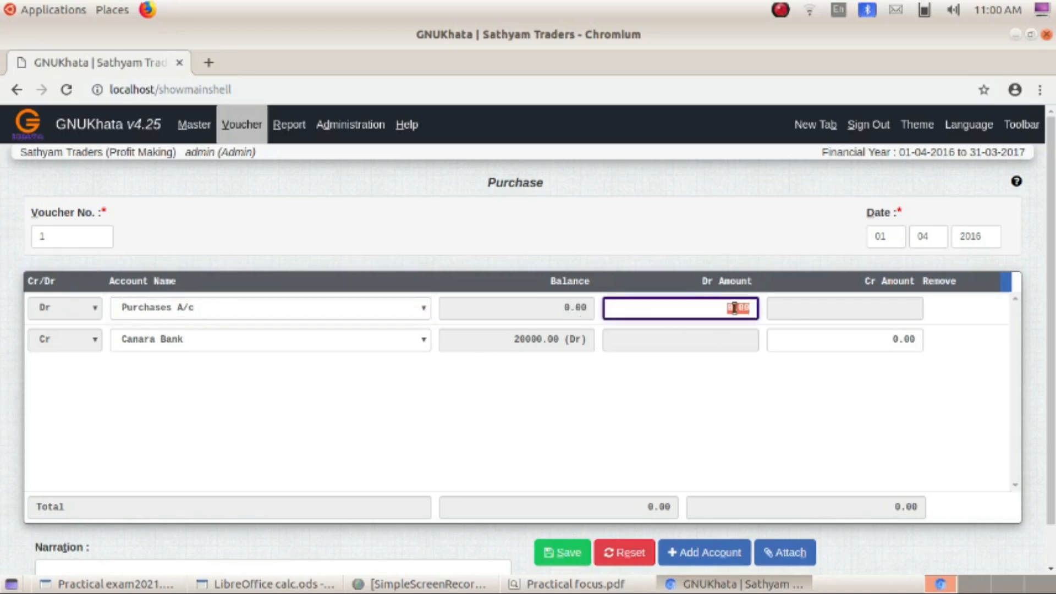
{"action": "type", "text": "8000"}
{"action": "key", "text": "Return"}
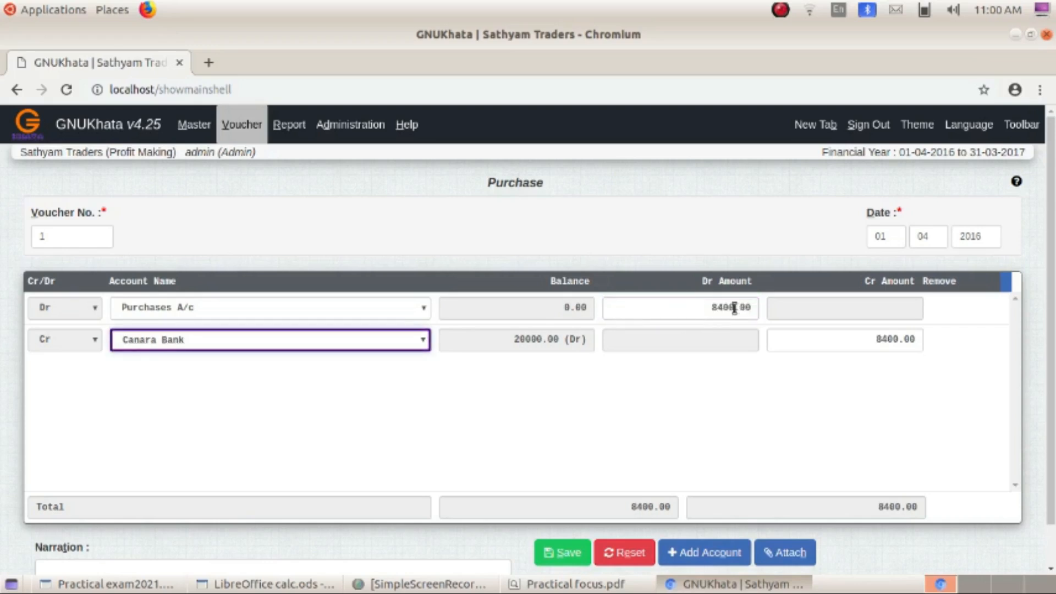
{"action": "left_click", "coordinate": [423, 338]}
{"action": "left_click", "coordinate": [262, 385]}
{"action": "left_click", "coordinate": [575, 554]}
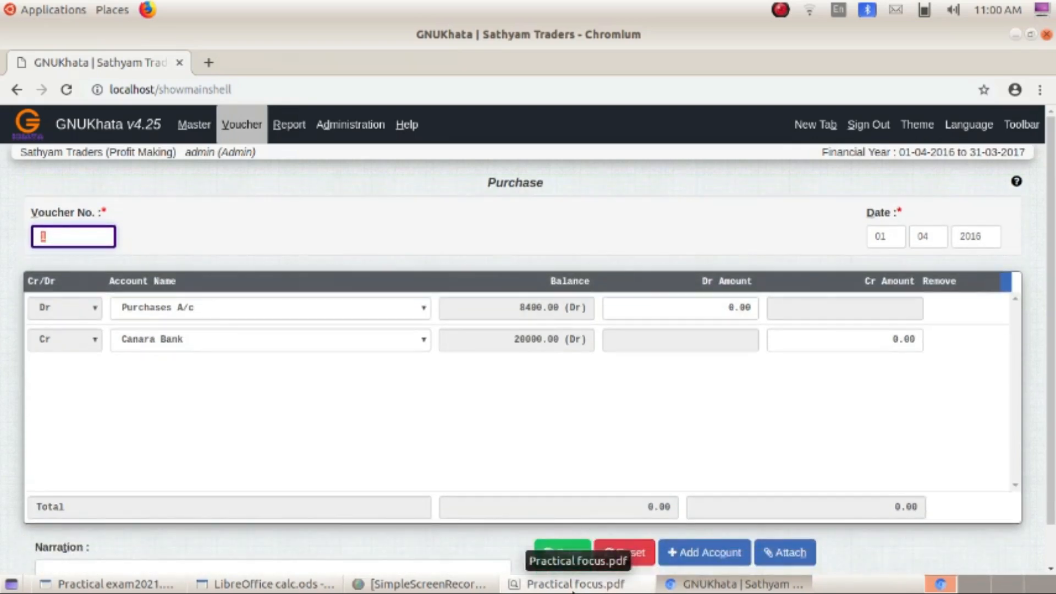
- Set the next voucher's date to 28-06-2016, checking the practical PDF
{"action": "left_click", "coordinate": [877, 237]}
{"action": "type", "text": "08"}
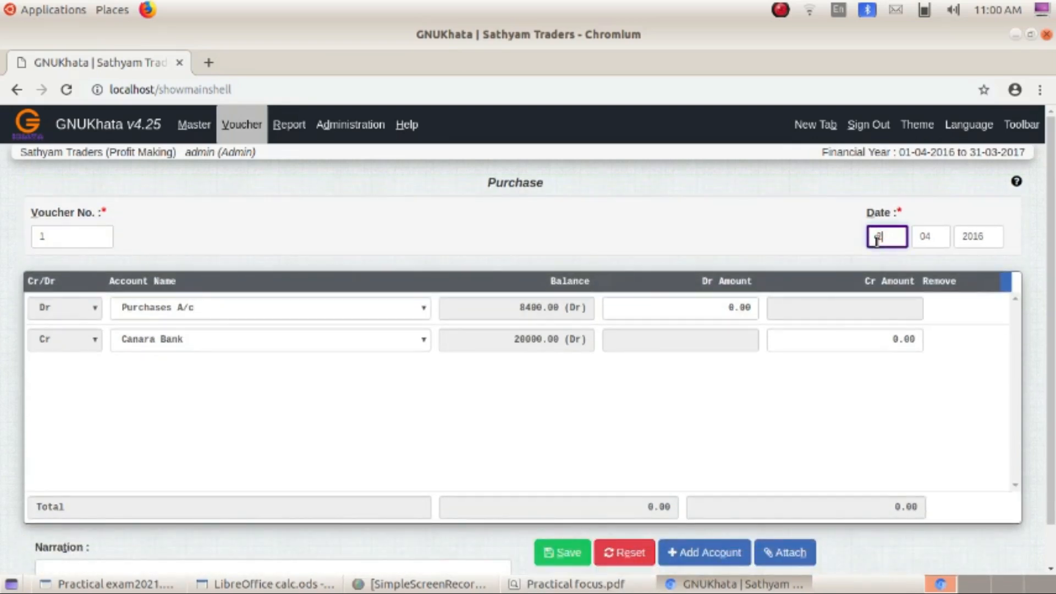
{"action": "type", "text": "06"}
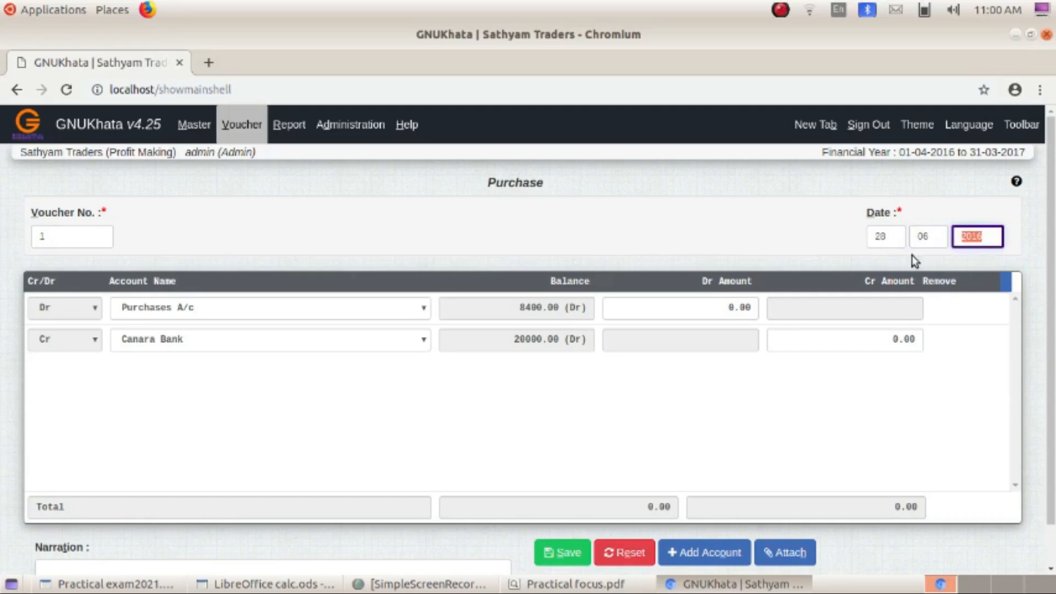
{"action": "left_click", "coordinate": [320, 233]}
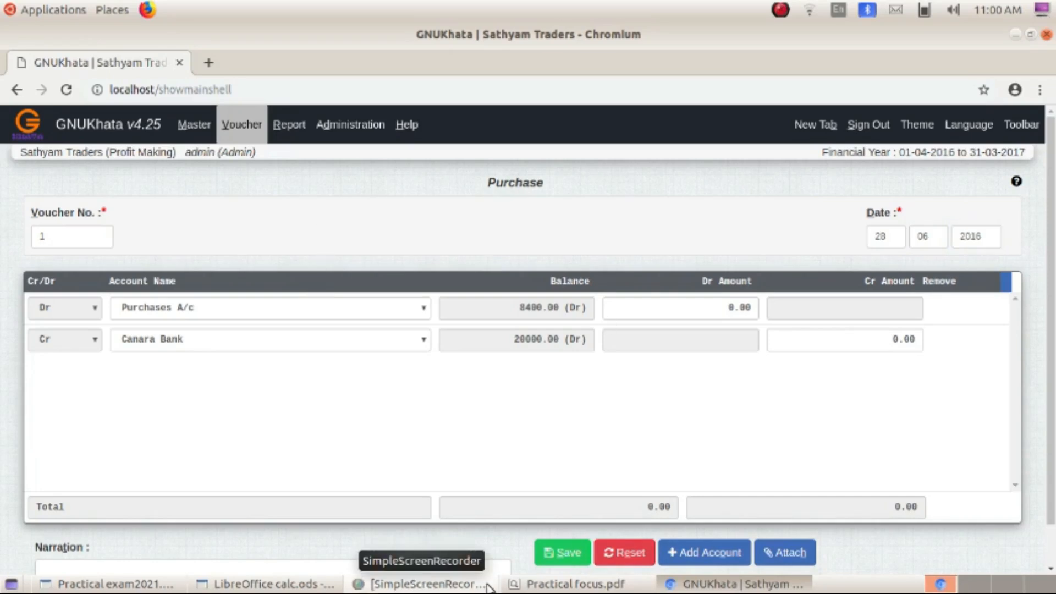
{"action": "left_click", "coordinate": [592, 584]}
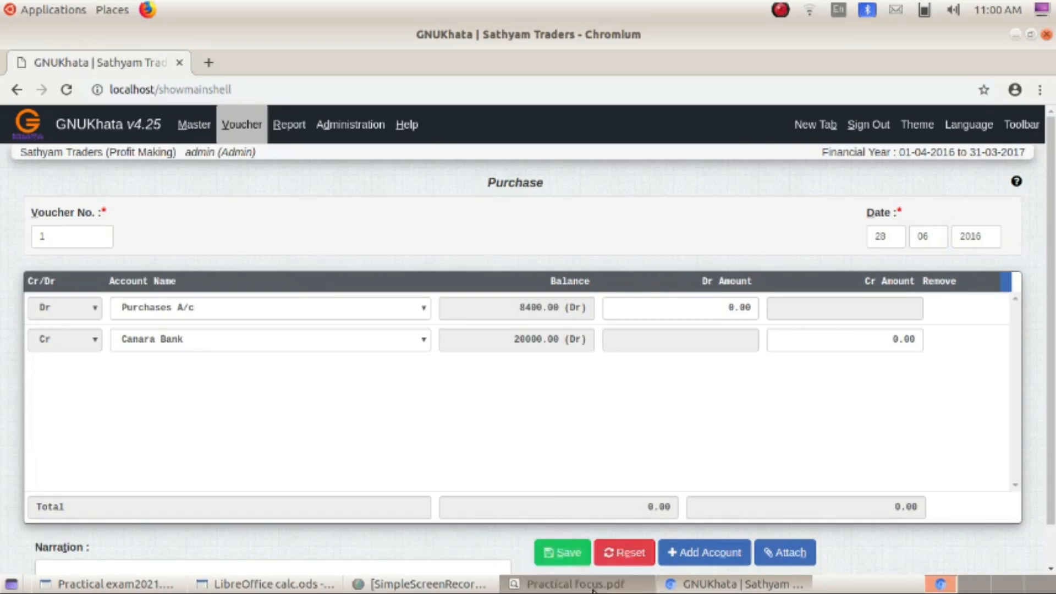
{"action": "key", "text": "alt+Tab"}
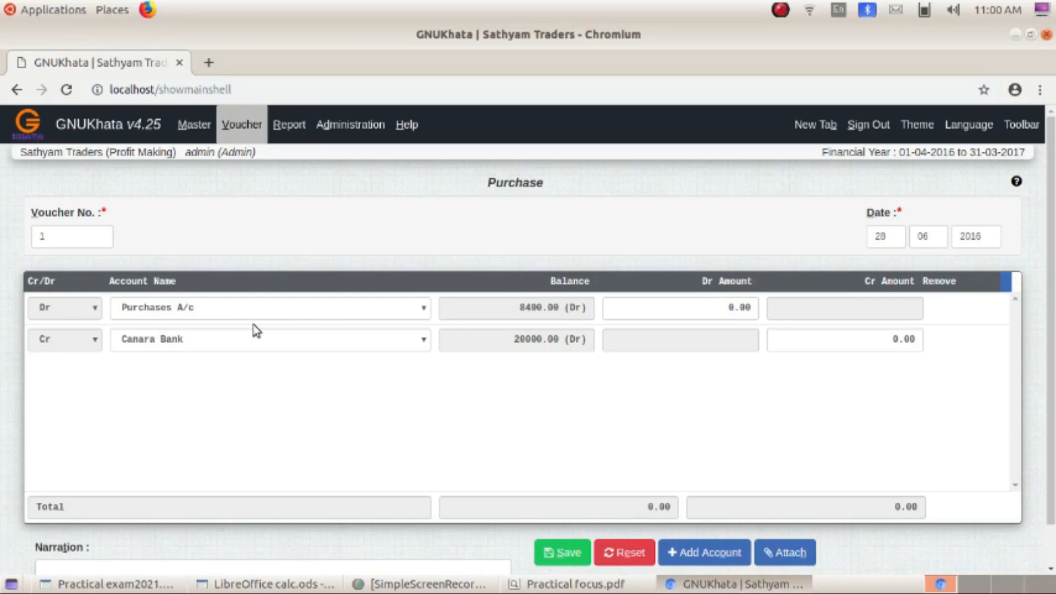
- Save a Sales voucher debiting Cash A/c 7560 against sales A/c
{"action": "left_click", "coordinate": [251, 130]}
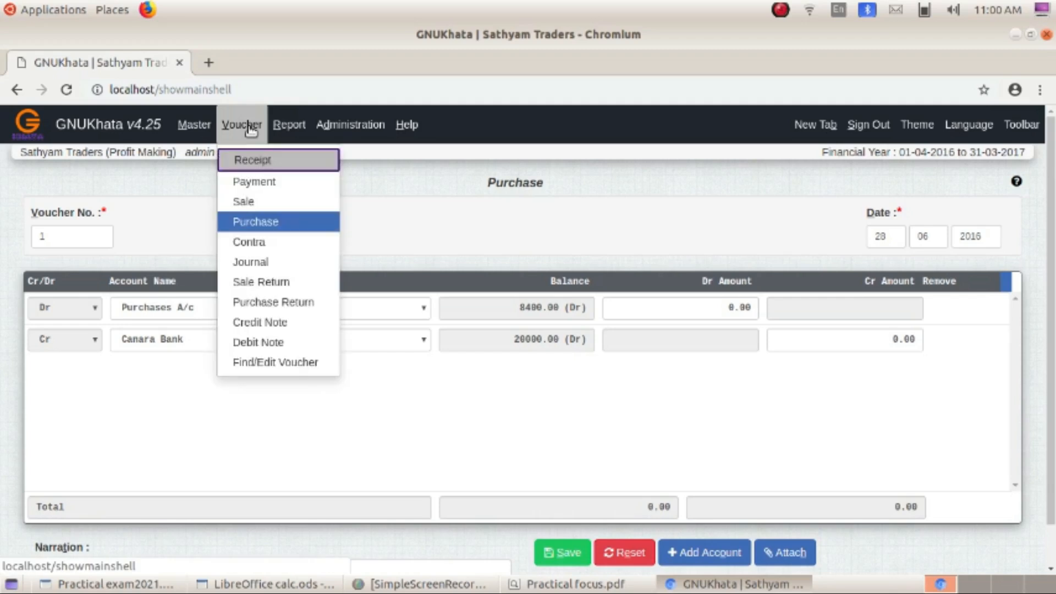
{"action": "left_click", "coordinate": [264, 202]}
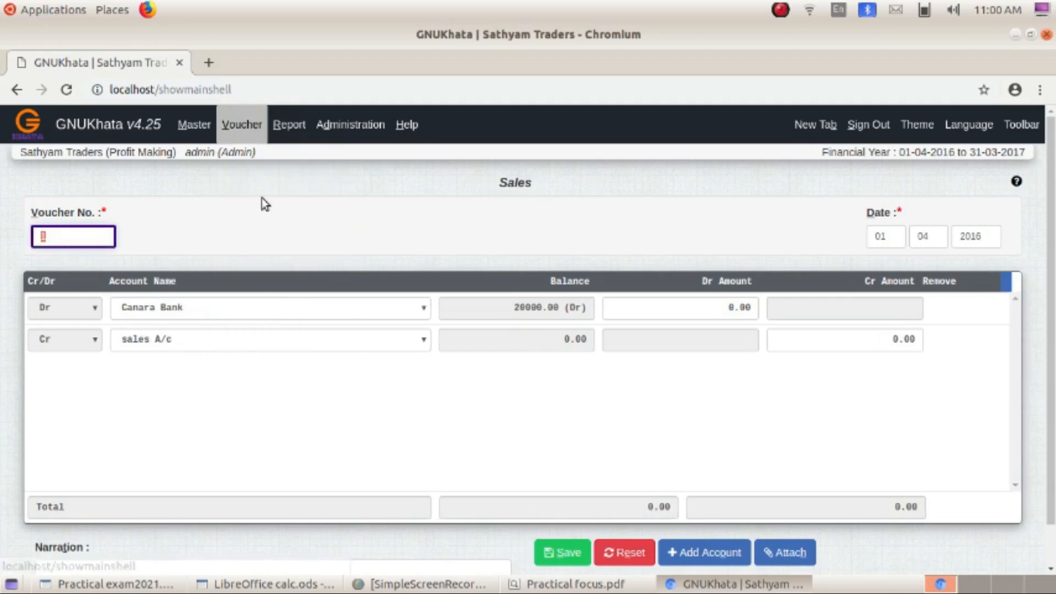
{"action": "left_click", "coordinate": [195, 310]}
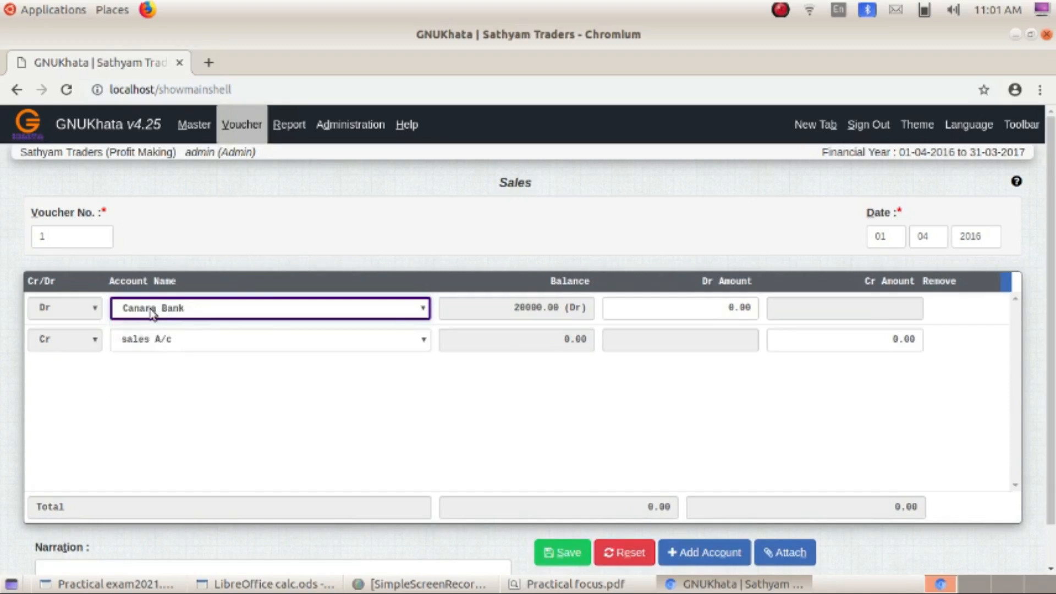
{"action": "left_click", "coordinate": [425, 308]}
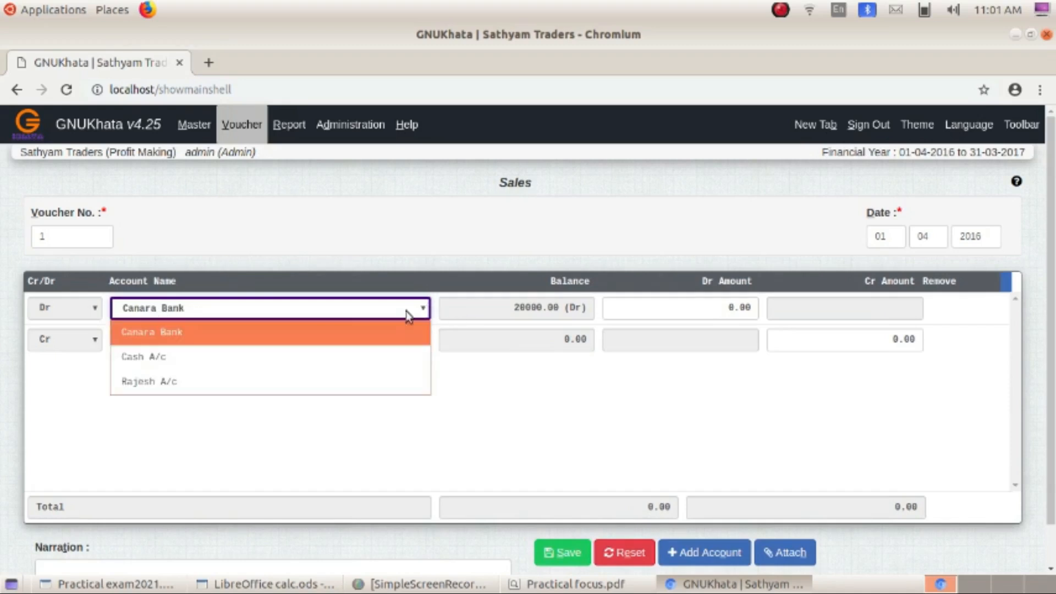
{"action": "left_click", "coordinate": [223, 356]}
{"action": "left_click", "coordinate": [734, 311]}
{"action": "type", "text": "7560"}
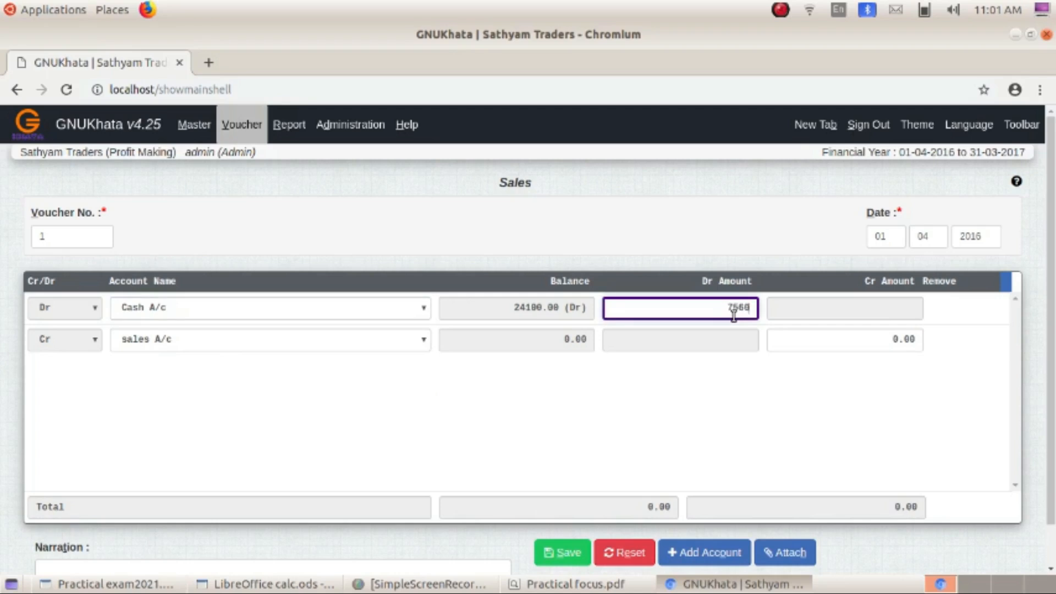
{"action": "key", "text": "Return"}
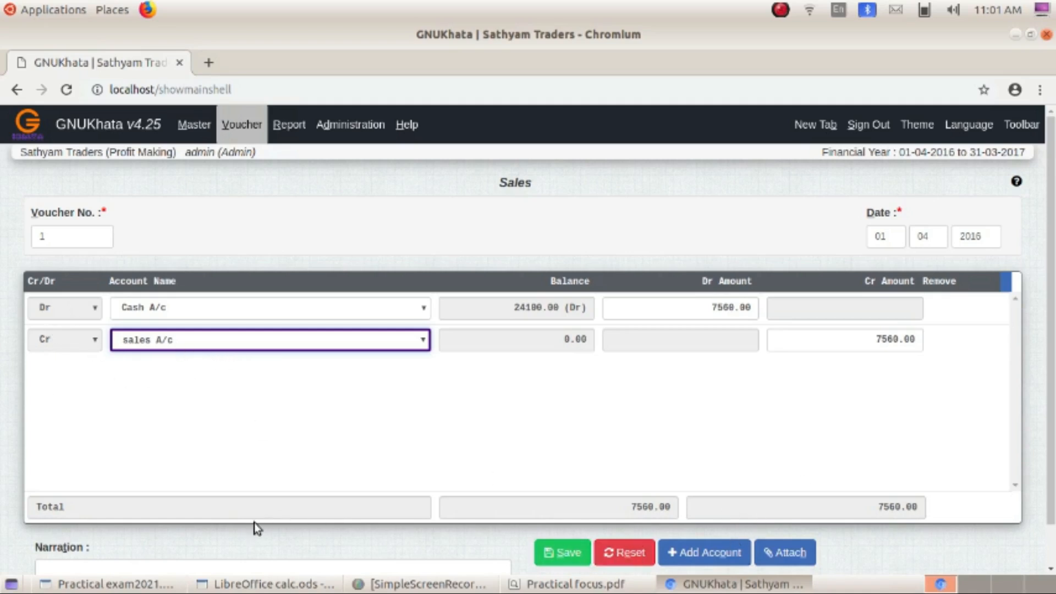
{"action": "scroll", "coordinate": [254, 522], "scroll_direction": "down", "scroll_amount": 1}
{"action": "left_click", "coordinate": [196, 526]}
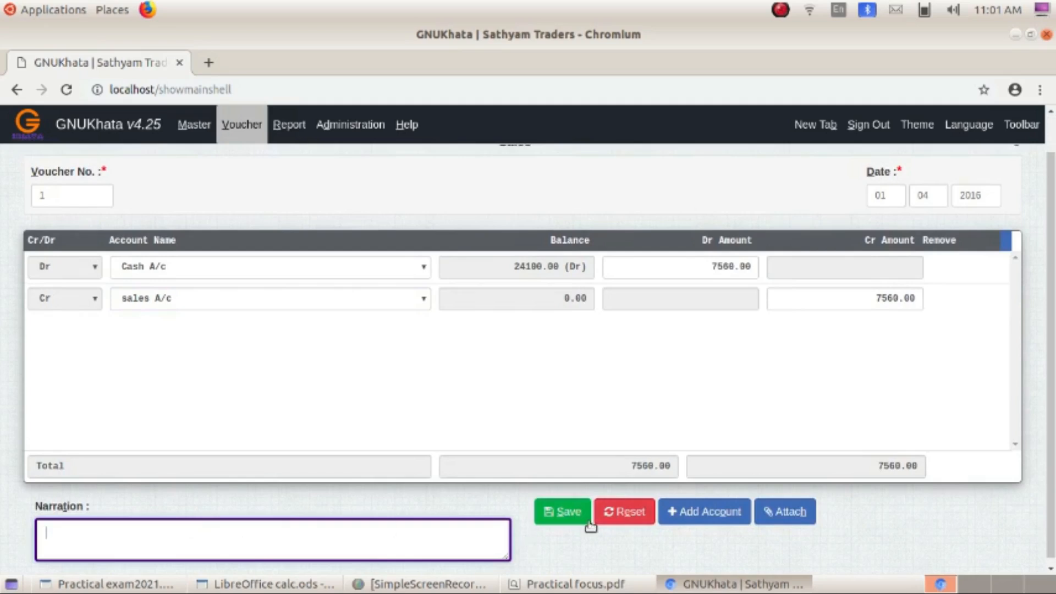
{"action": "left_click", "coordinate": [567, 517]}
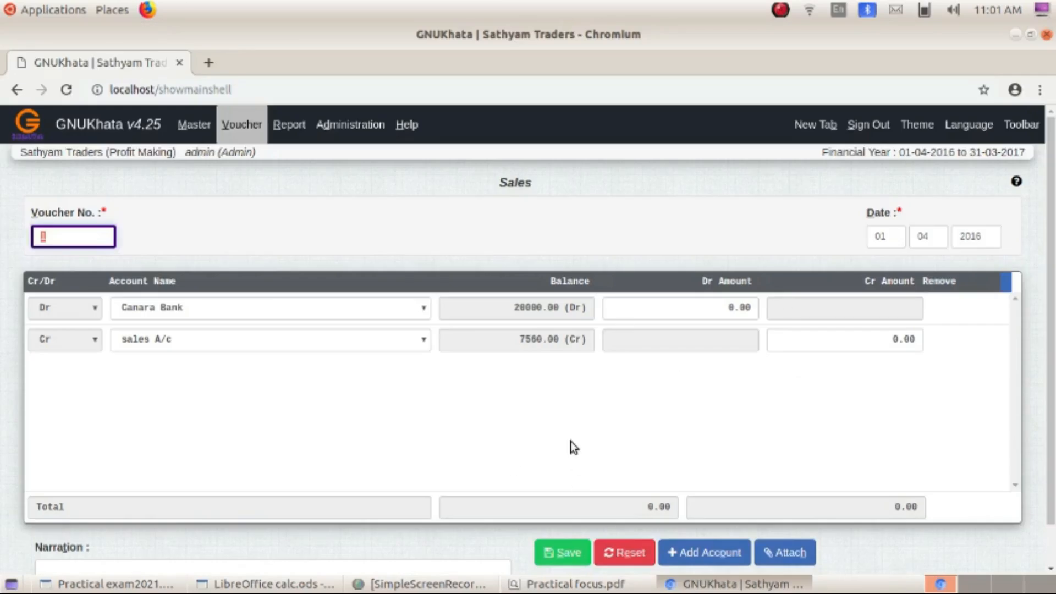
- Date the next voucher 30-06-2016 and give it voucher number 2
{"action": "left_click", "coordinate": [880, 236]}
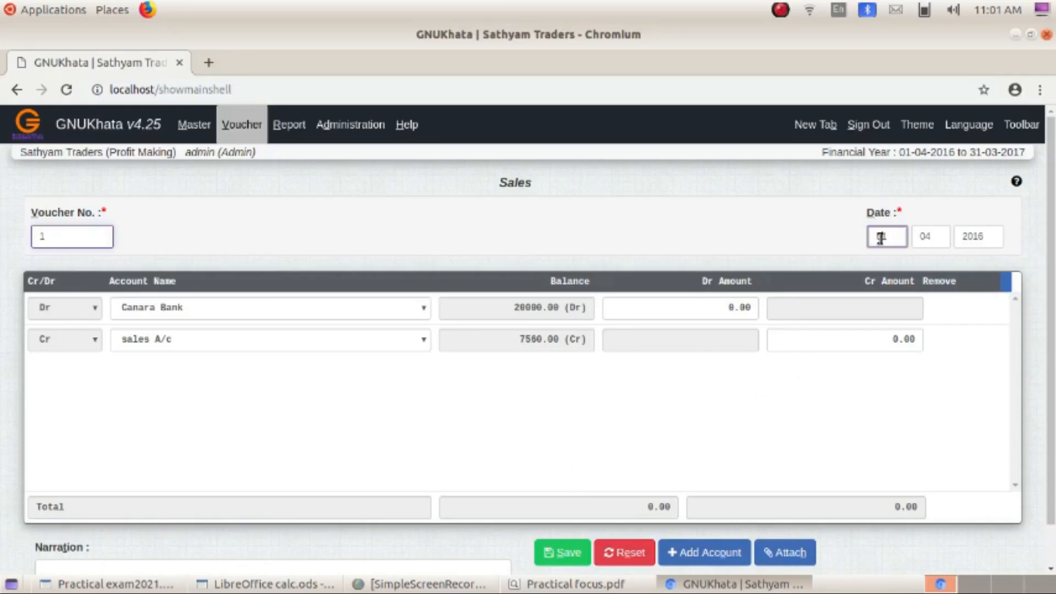
{"action": "type", "text": "30062"}
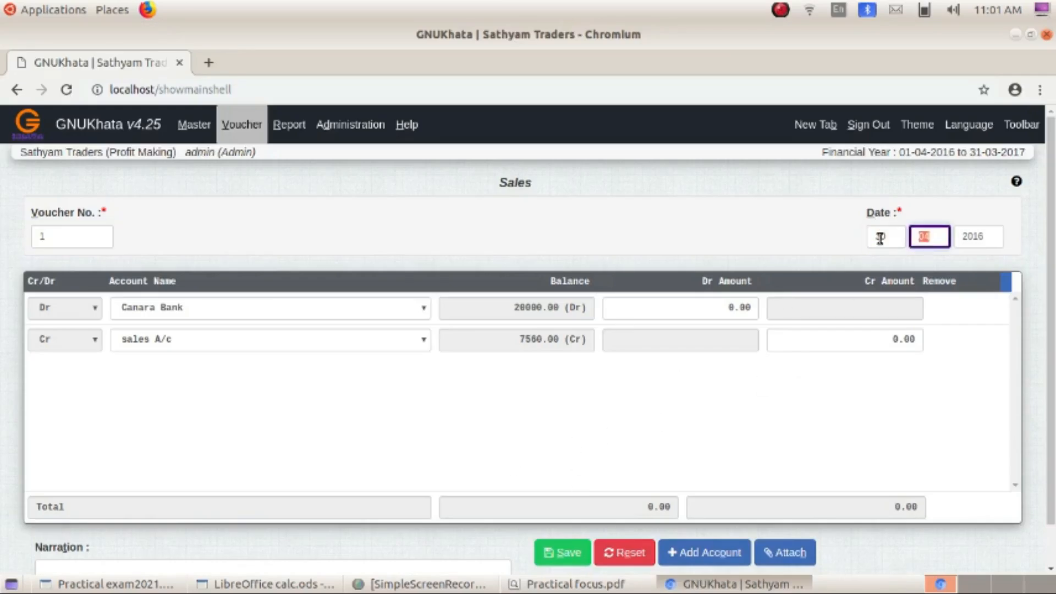
{"action": "type", "text": "016"}
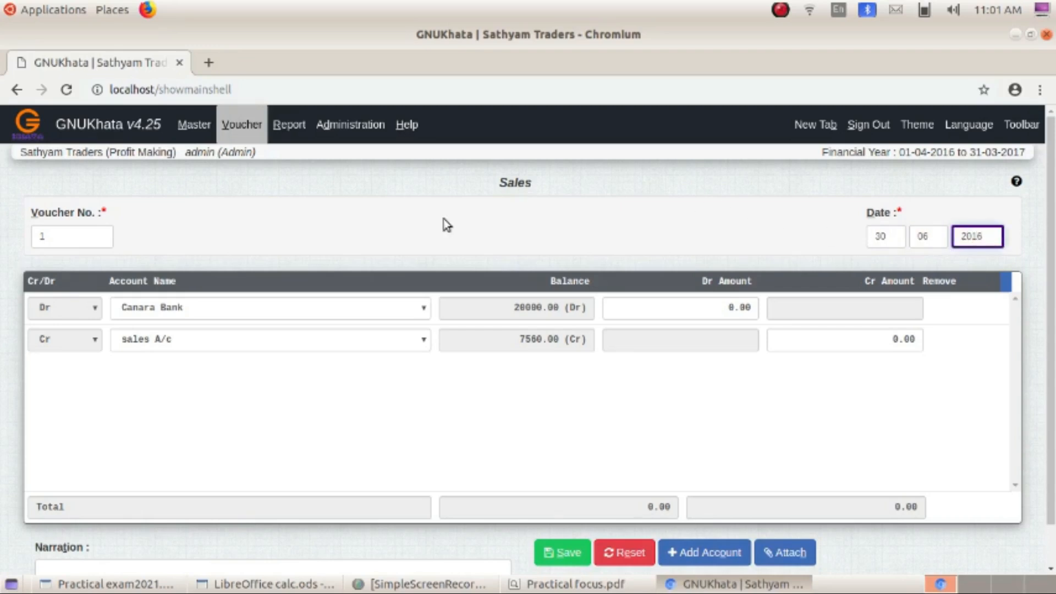
{"action": "left_click", "coordinate": [39, 234]}
{"action": "type", "text": "2"}
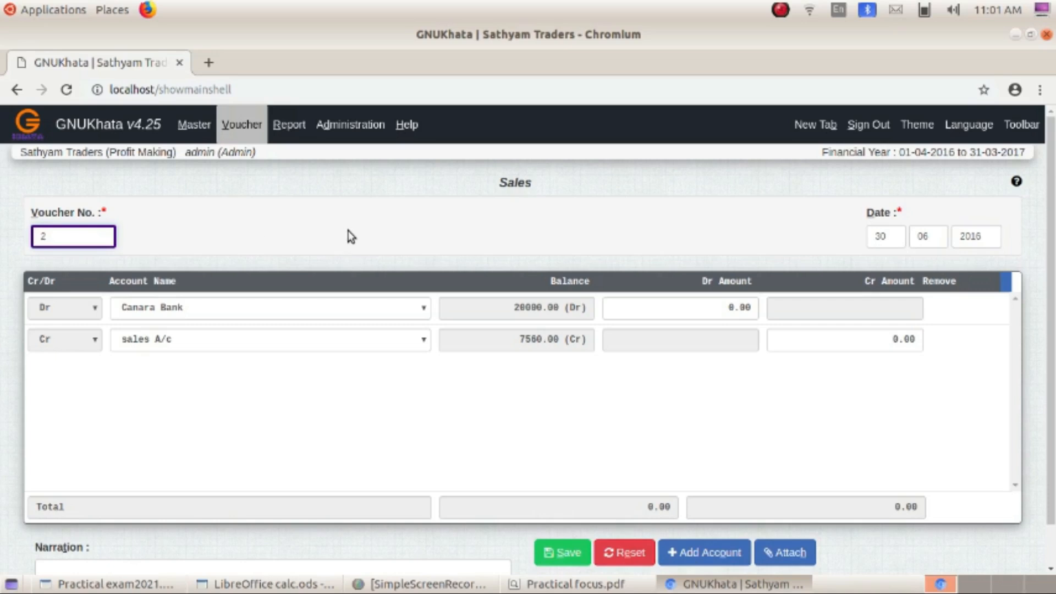
{"action": "left_click", "coordinate": [253, 132]}
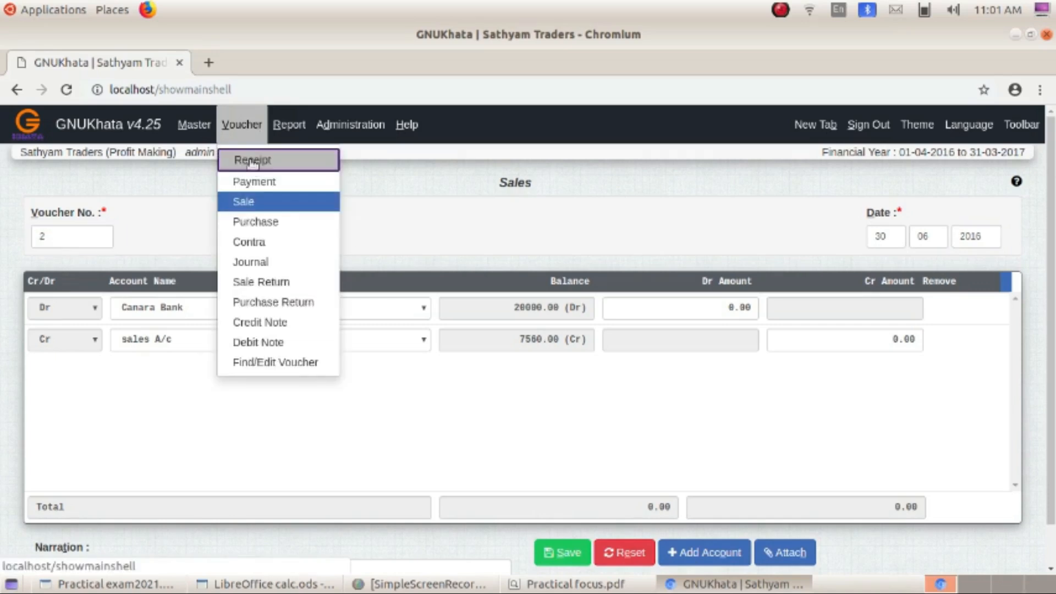
- Save a Sales voucher debiting the debtor's account 2800 and crediting sales A/c
{"action": "left_click", "coordinate": [245, 205]}
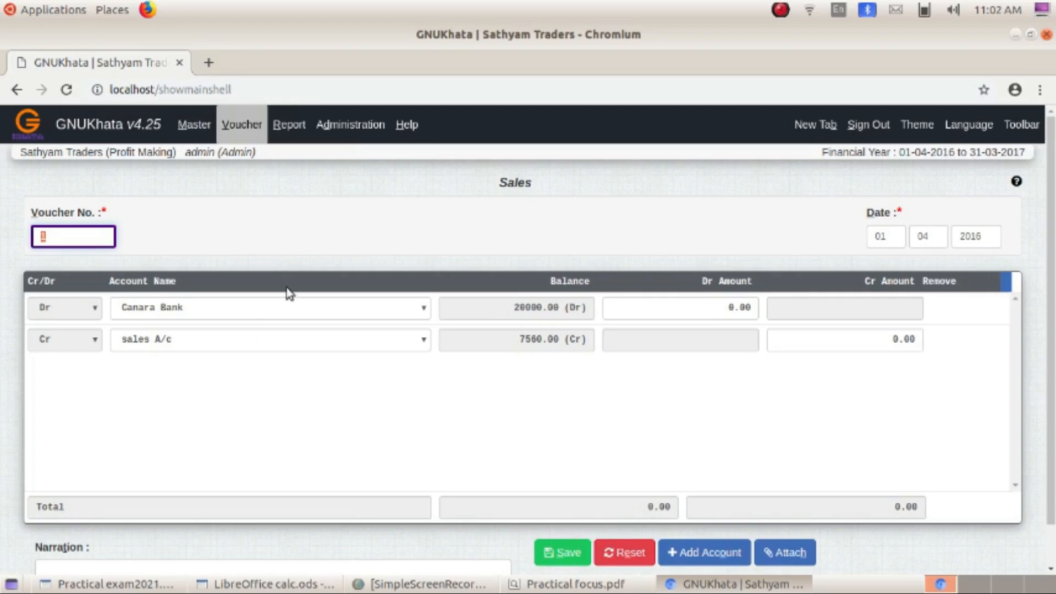
{"action": "left_click", "coordinate": [290, 304]}
{"action": "left_click", "coordinate": [180, 379]}
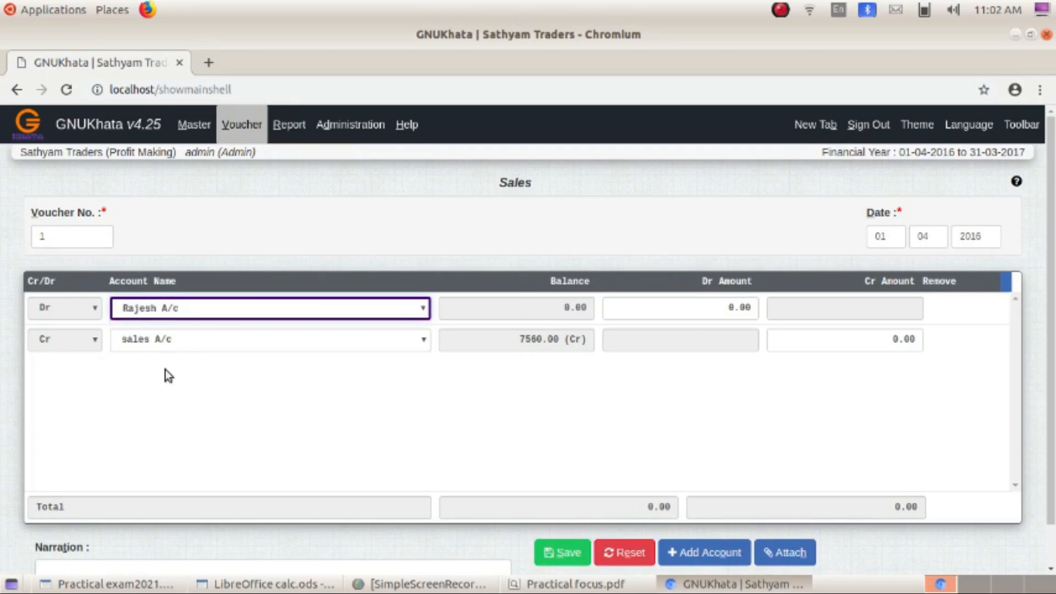
{"action": "left_click", "coordinate": [216, 318]}
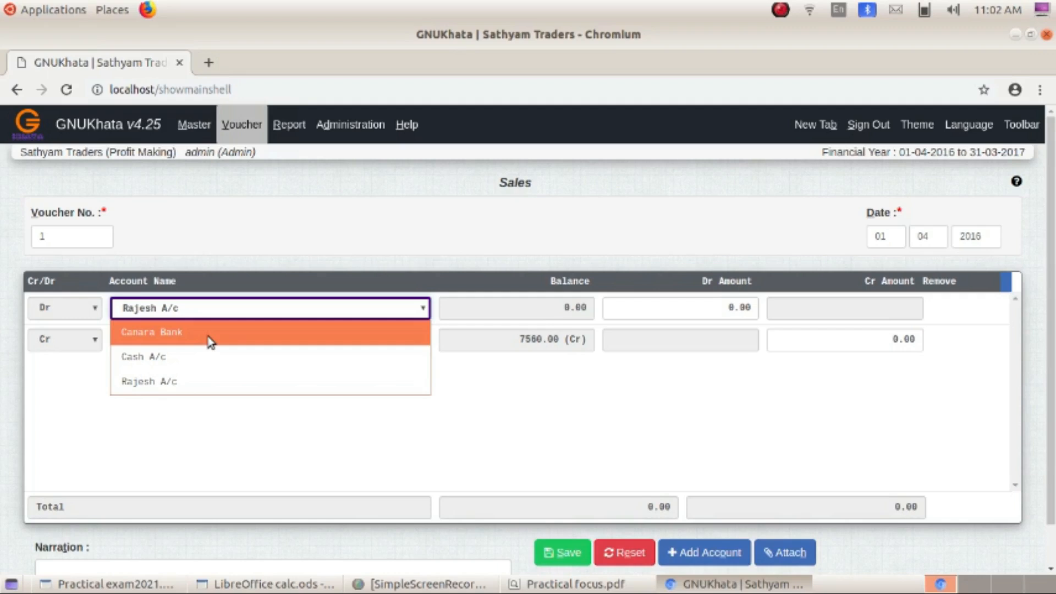
{"action": "left_click", "coordinate": [203, 382]}
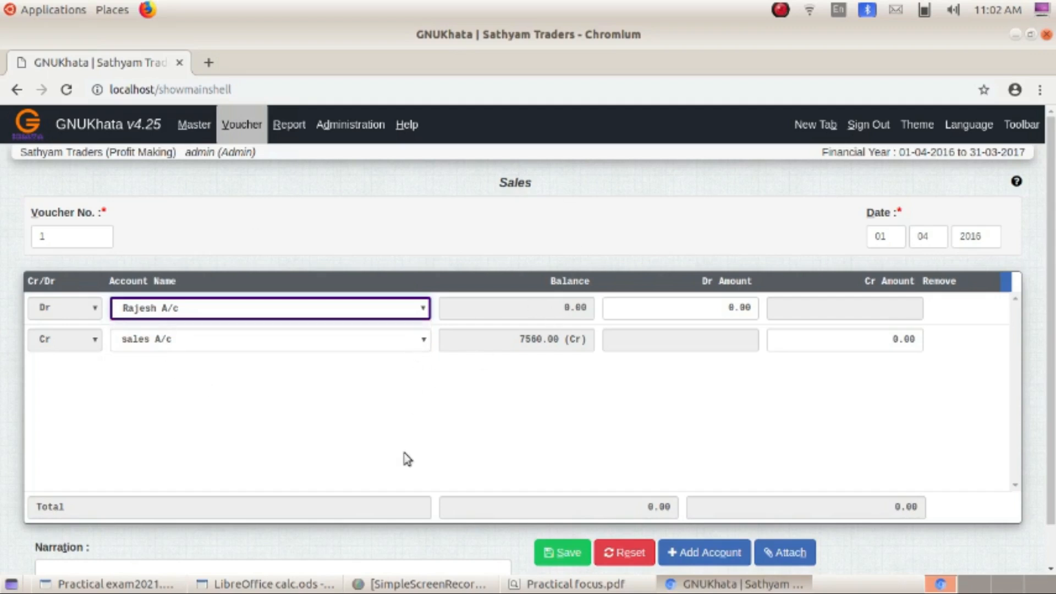
{"action": "left_click", "coordinate": [616, 589]}
{"action": "left_click", "coordinate": [616, 588]}
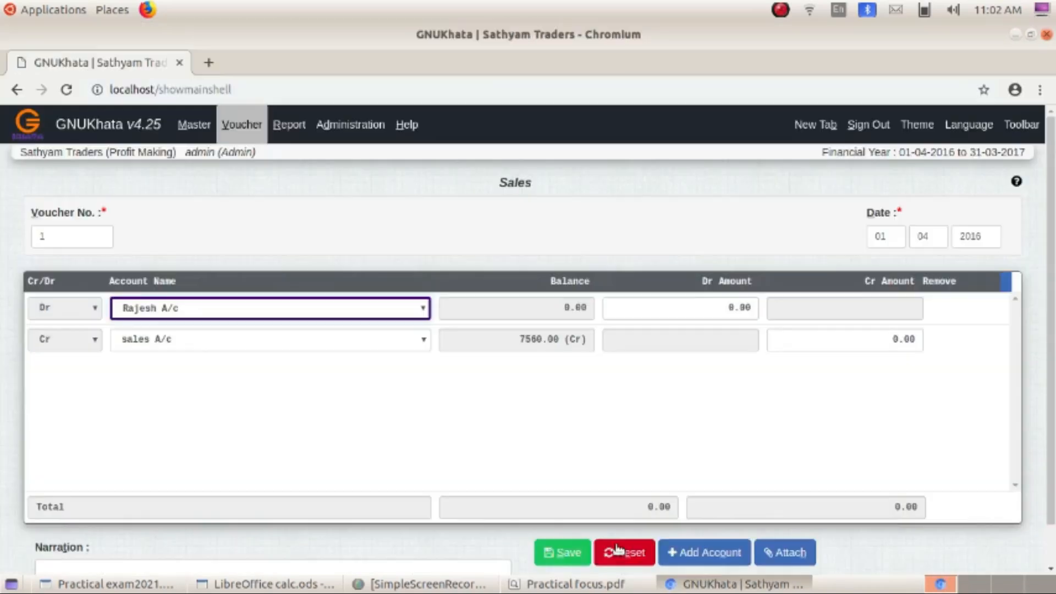
{"action": "left_click", "coordinate": [644, 308]}
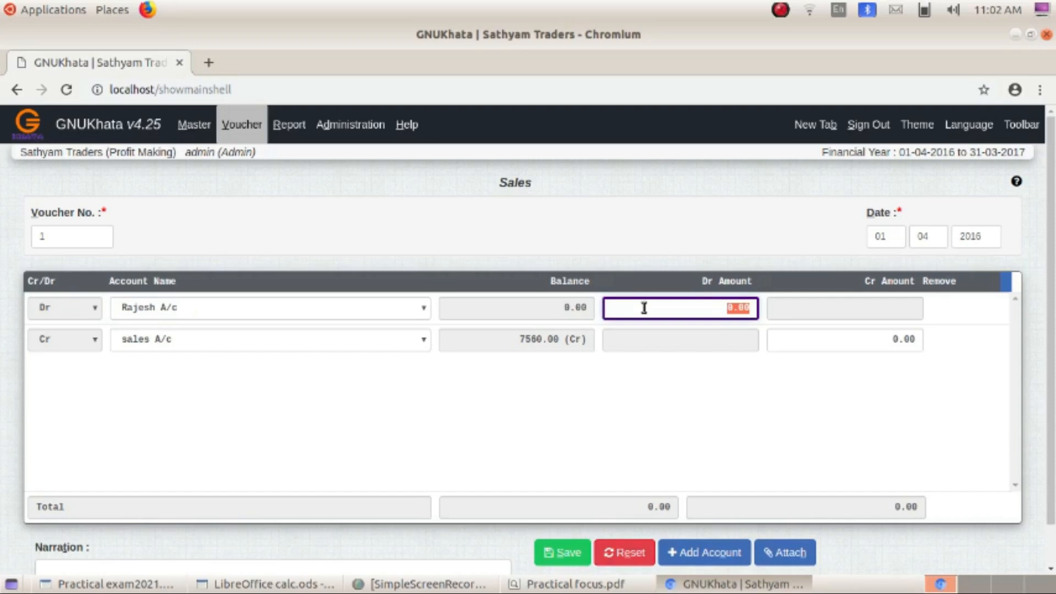
{"action": "type", "text": "2800"}
{"action": "key", "text": "Return"}
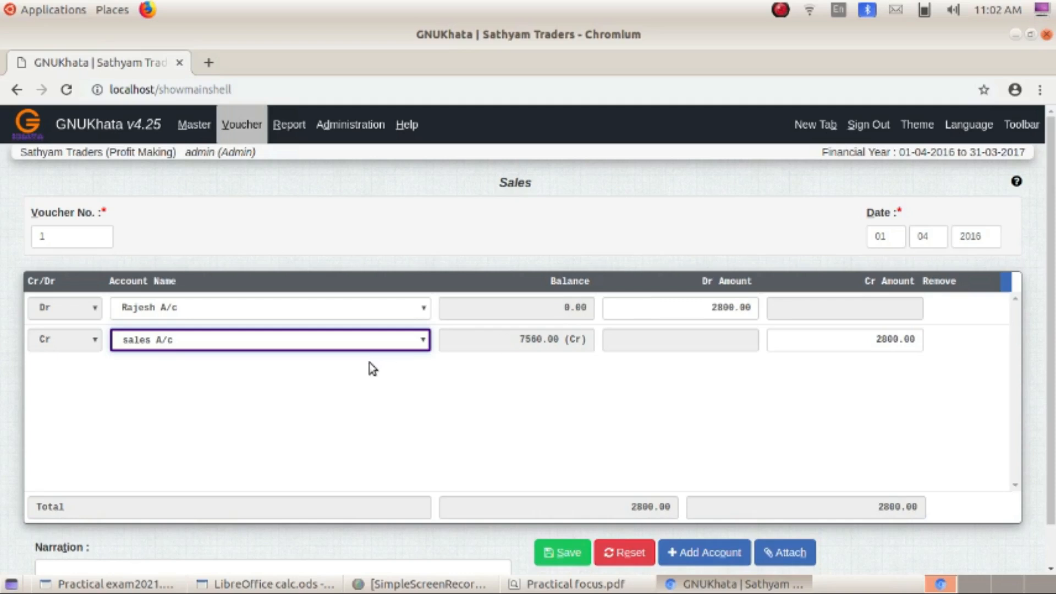
{"action": "key", "text": "Return"}
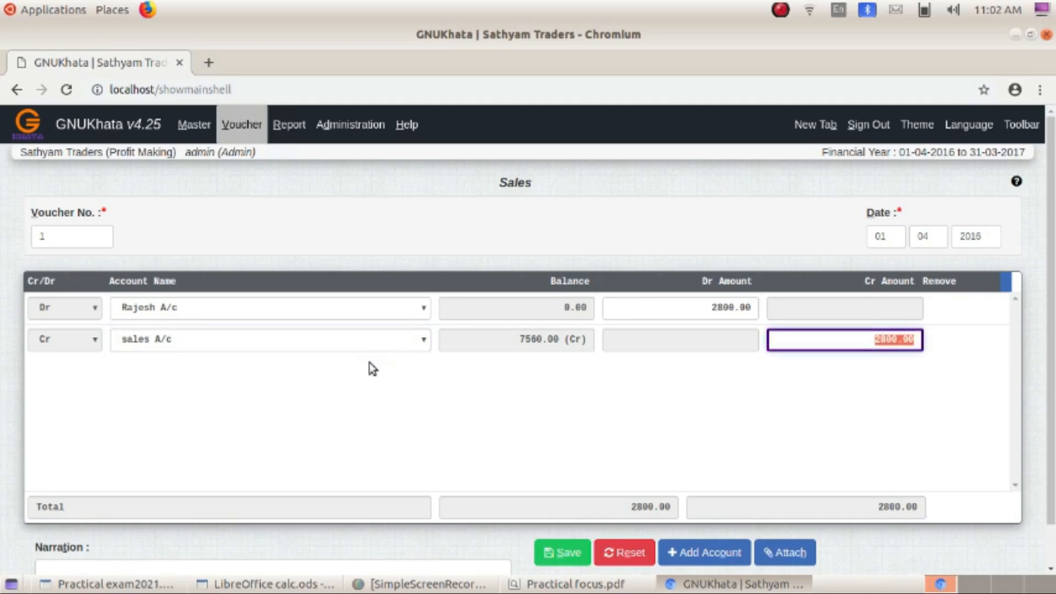
{"action": "key", "text": "Return"}
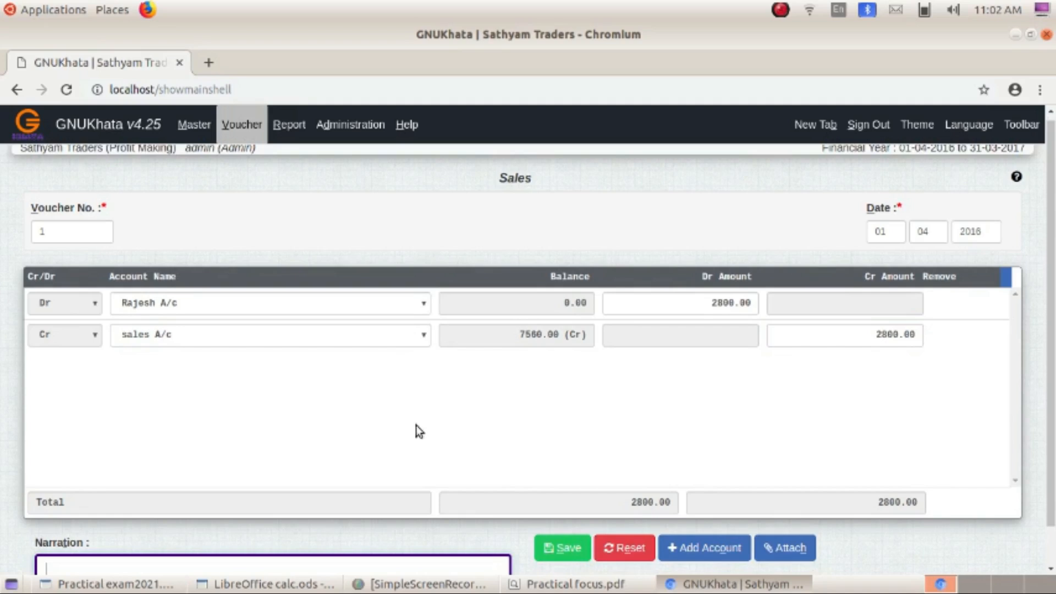
{"action": "left_click", "coordinate": [566, 547]}
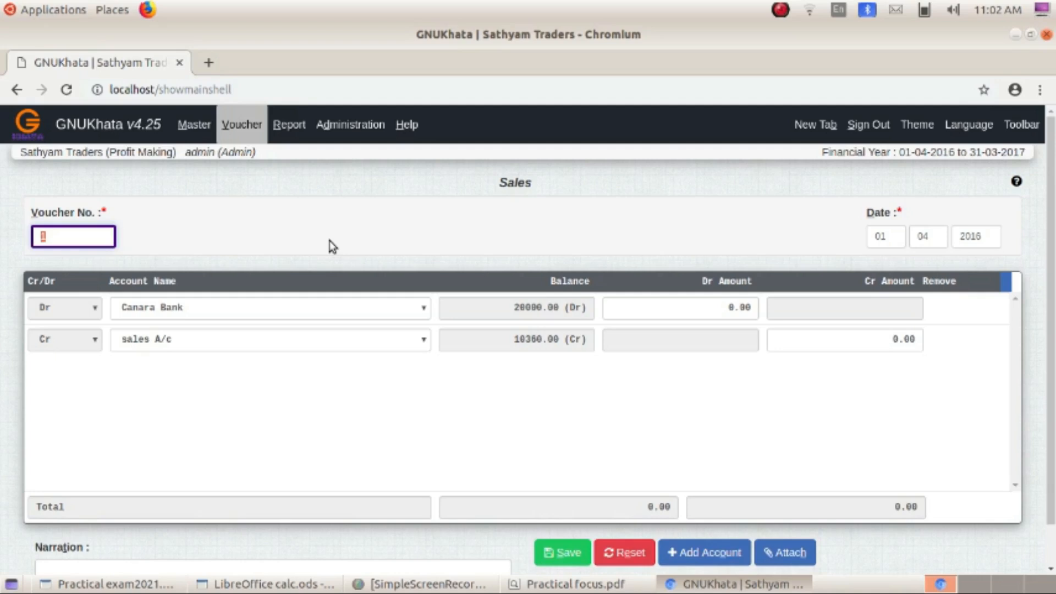
- Display the Profit & Loss account from 01-04-2016 up to 30-06-2016
{"action": "left_click", "coordinate": [287, 127]}
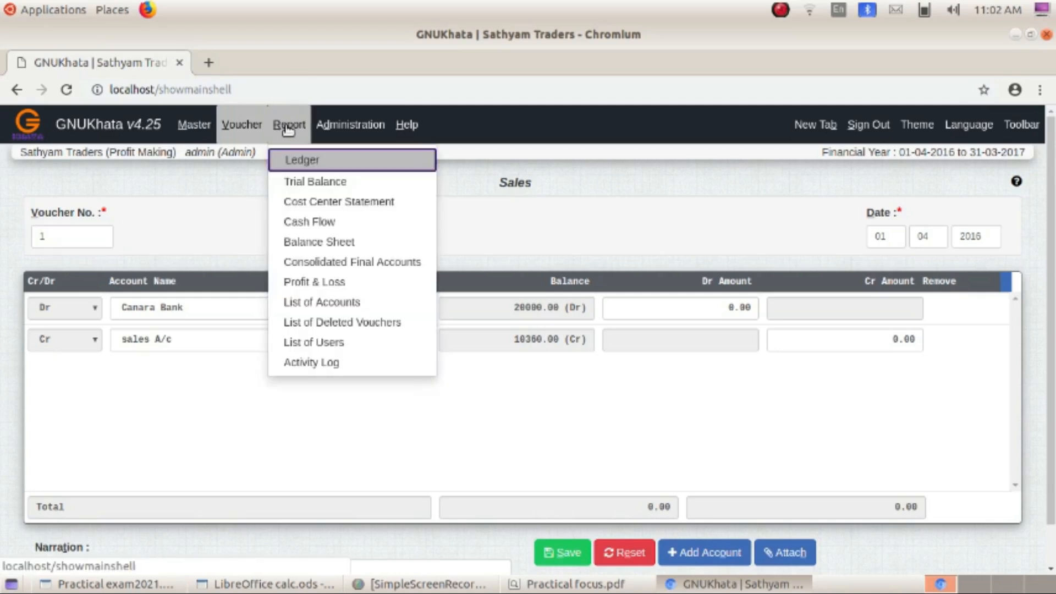
{"action": "left_click", "coordinate": [321, 284]}
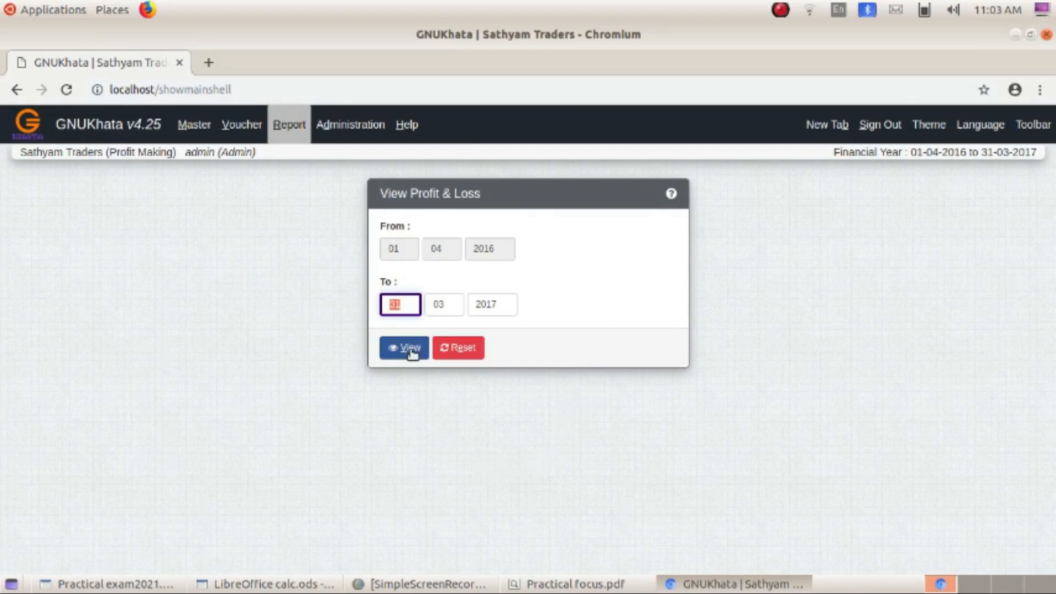
{"action": "type", "text": "30"}
{"action": "left_click", "coordinate": [428, 302]}
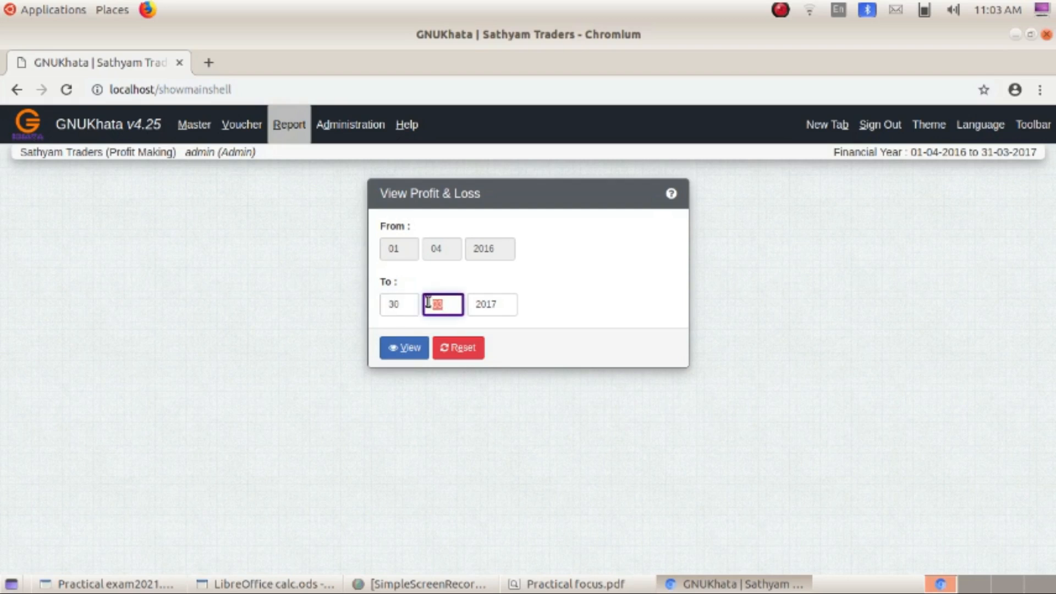
{"action": "type", "text": "06"}
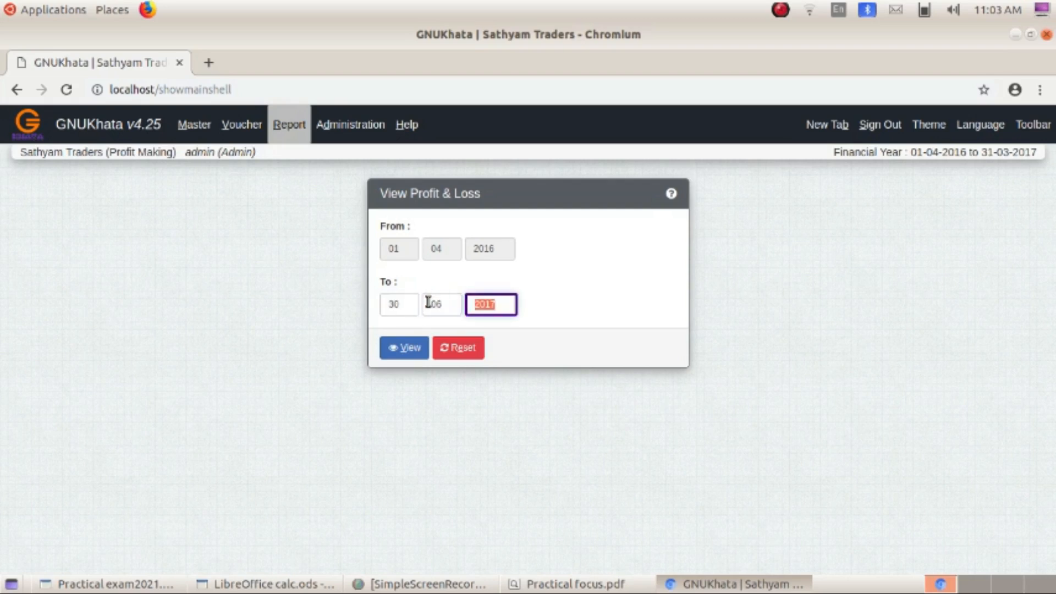
{"action": "type", "text": "2"}
{"action": "type", "text": "6"}
{"action": "left_click", "coordinate": [407, 347]}
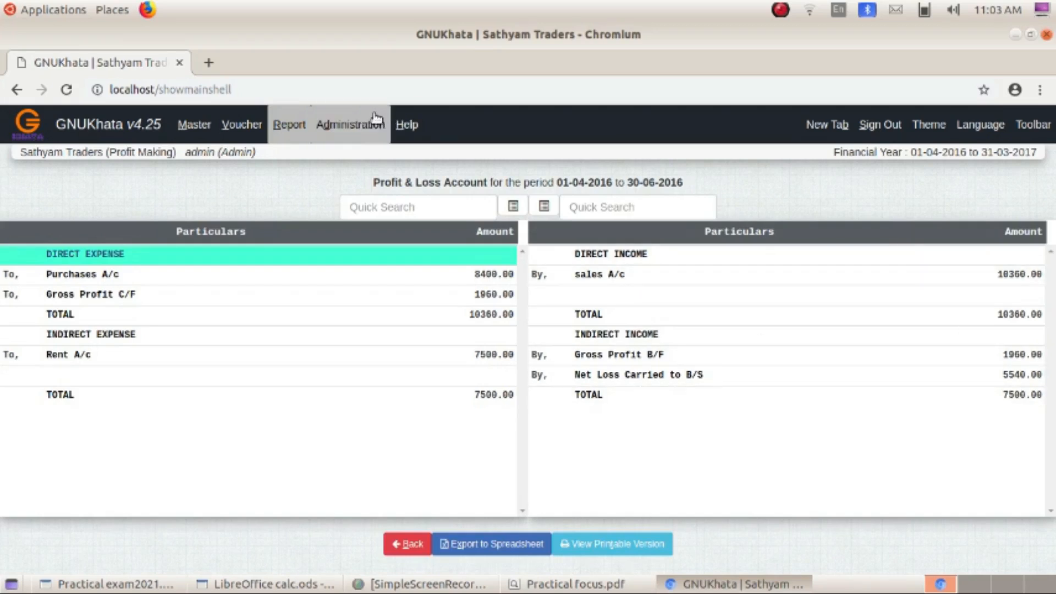
- View the Conventional Balance Sheet with To Date 30-06-2016
{"action": "left_click", "coordinate": [286, 129]}
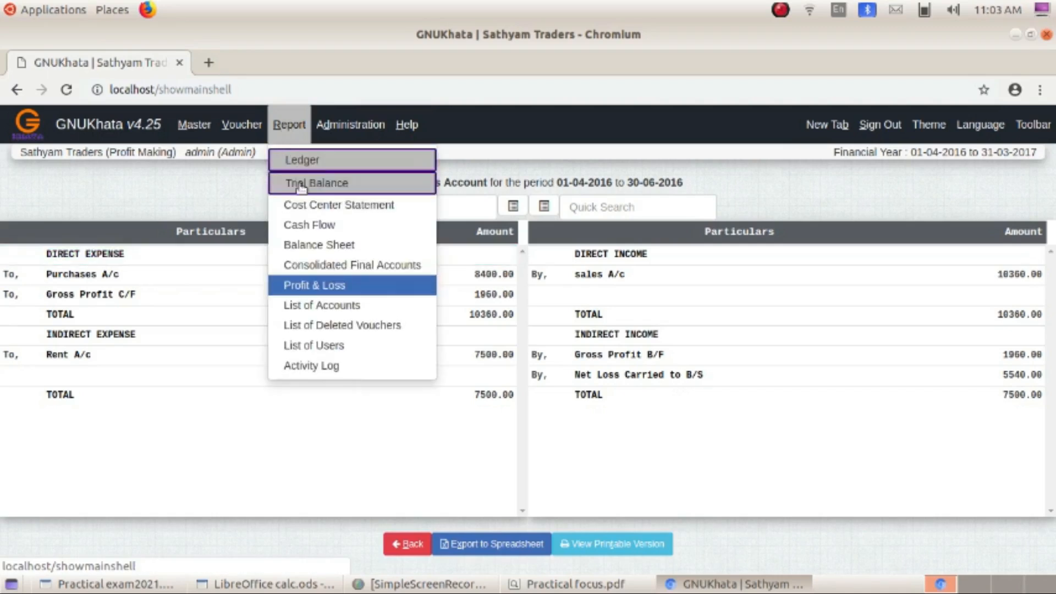
{"action": "left_click", "coordinate": [314, 239]}
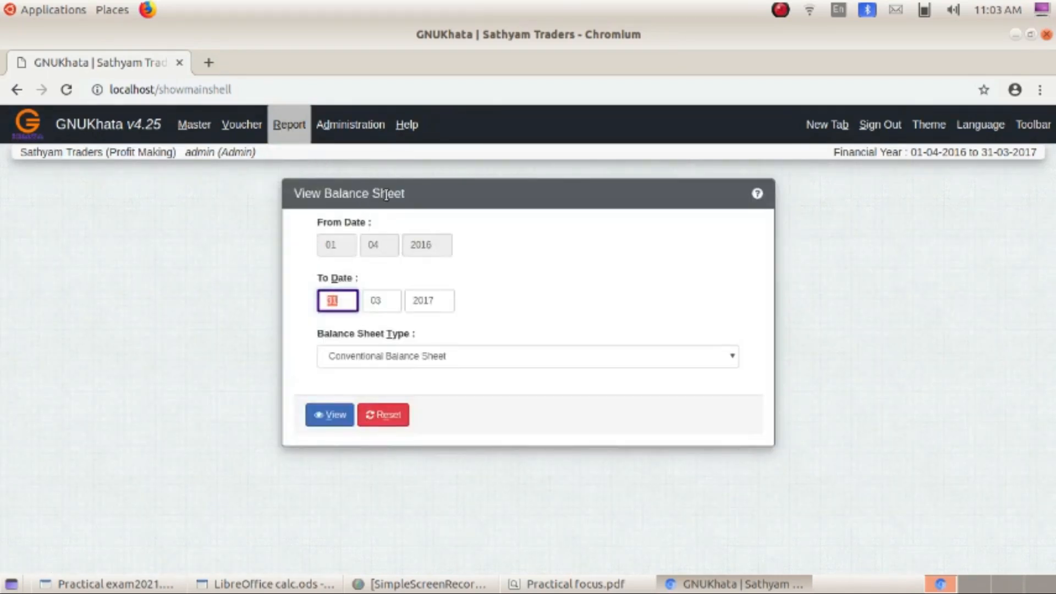
{"action": "type", "text": "3006"}
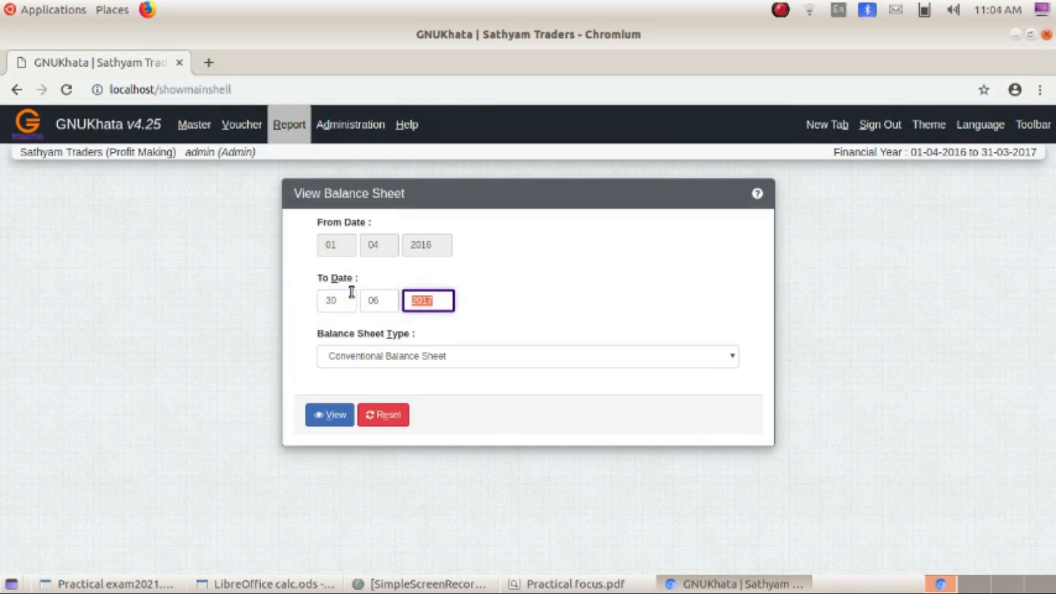
{"action": "type", "text": "2016"}
{"action": "left_click", "coordinate": [332, 419]}
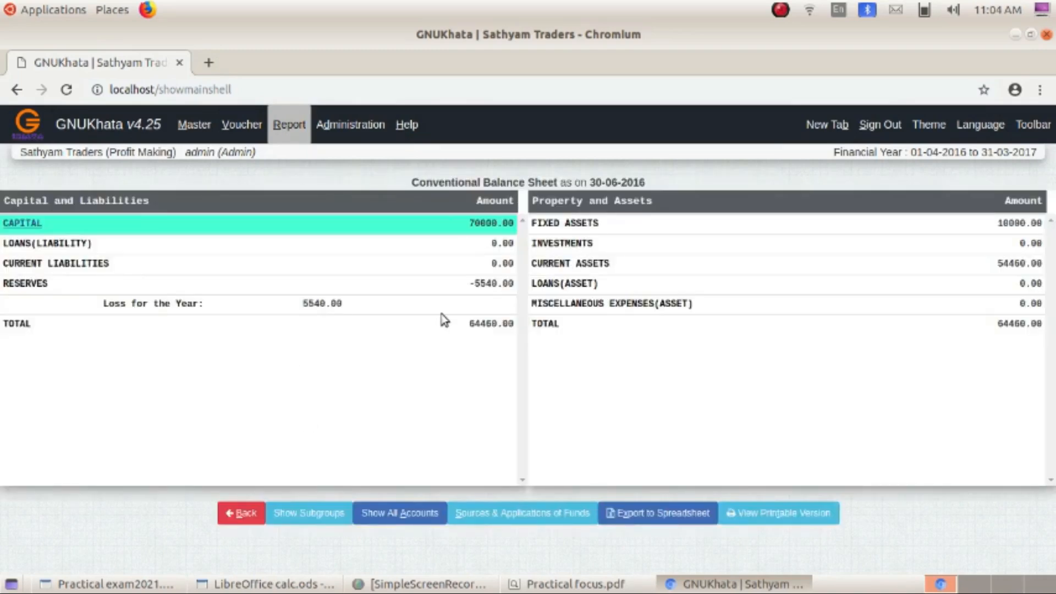
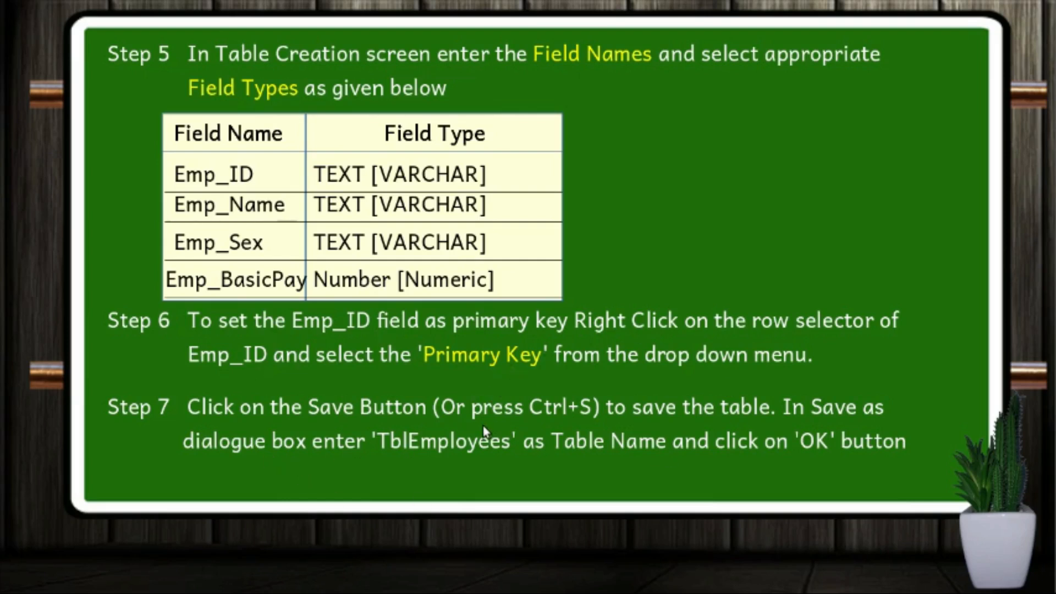
- Advance to the Step 8 slide and exit the slideshow to the Ubuntu desktop
{"action": "left_click", "coordinate": [342, 302]}
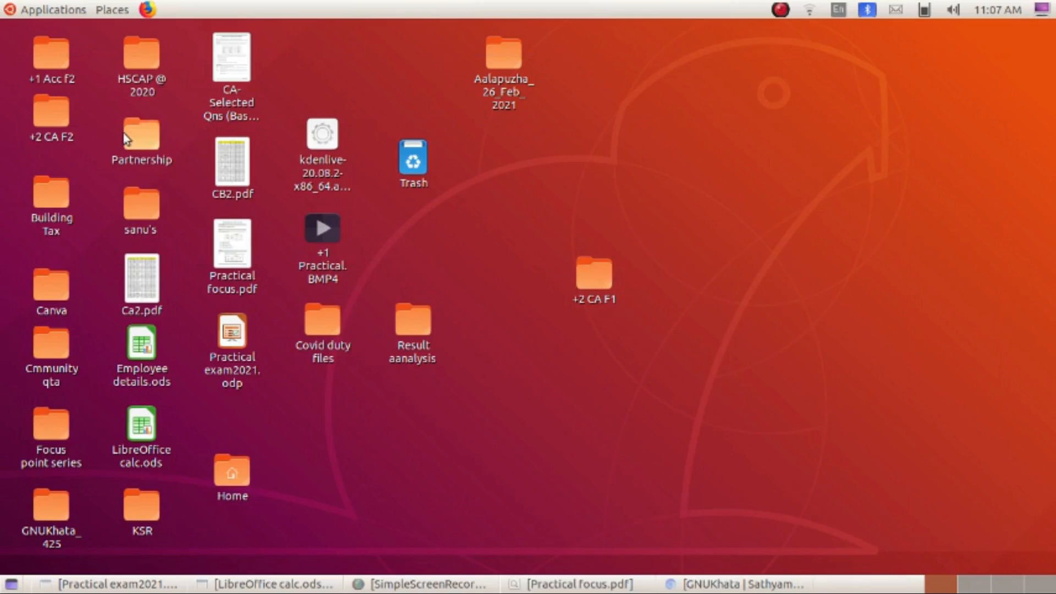
- Launch LibreOffice Base from the Applications Office menu
{"action": "left_click", "coordinate": [57, 14]}
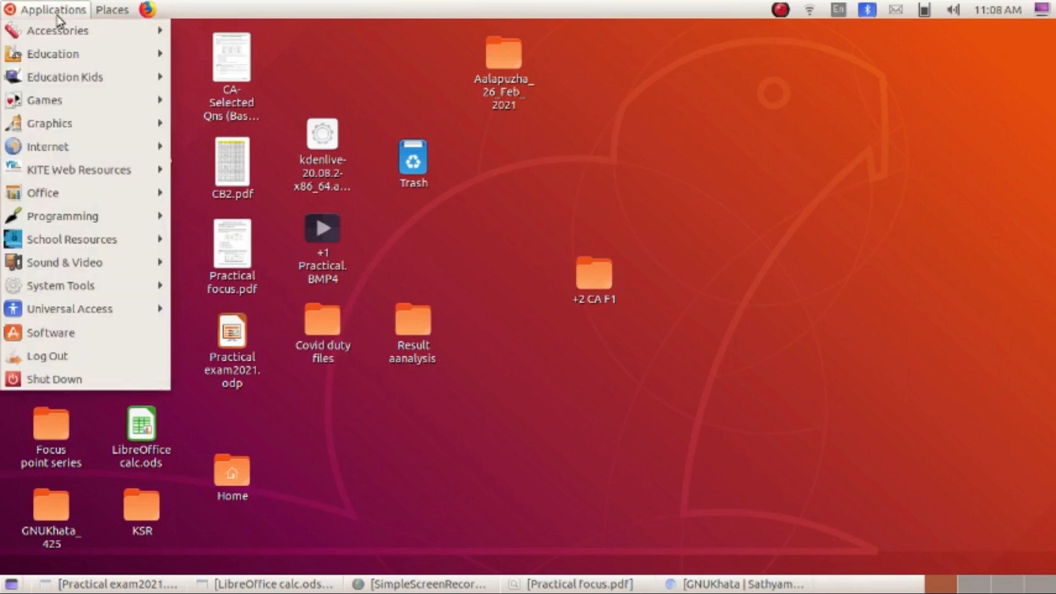
{"action": "mouse_move", "coordinate": [78, 190]}
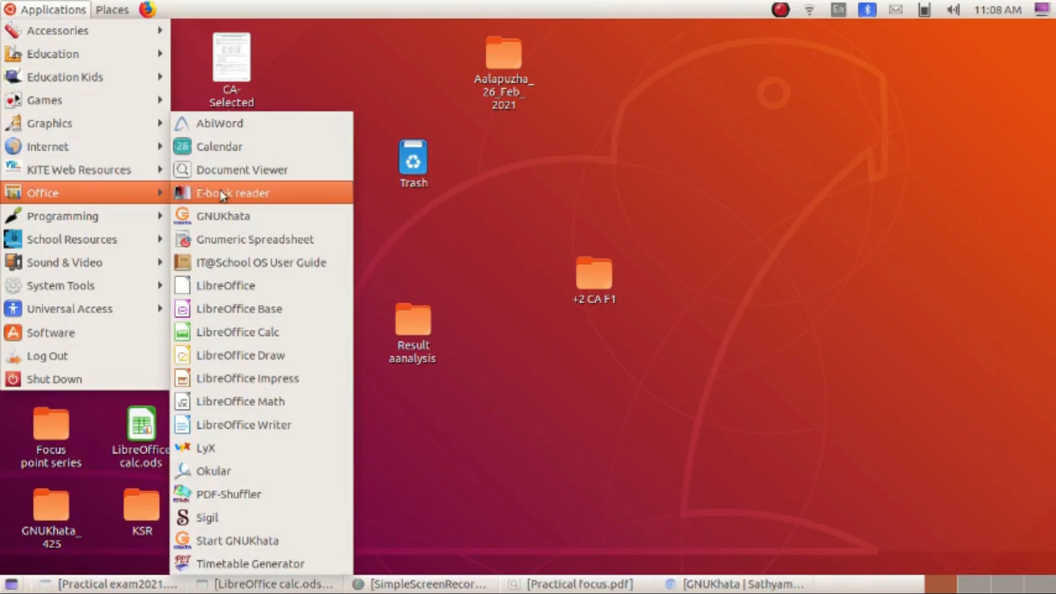
{"action": "left_click", "coordinate": [255, 315]}
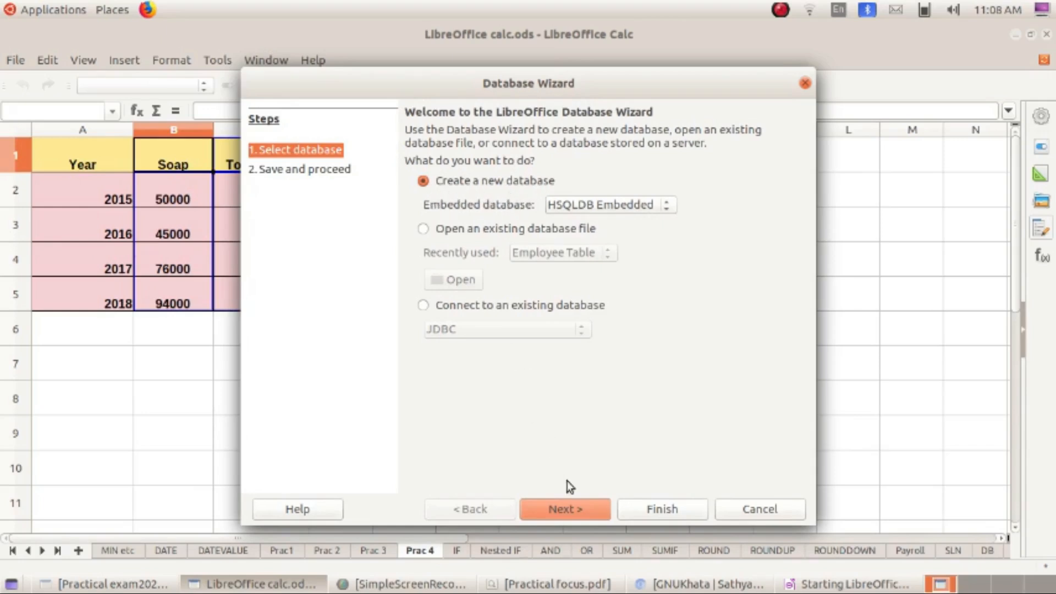
- Finish the Database Wizard and save the database as 'Emp Table' in Documents
{"action": "left_click", "coordinate": [582, 514]}
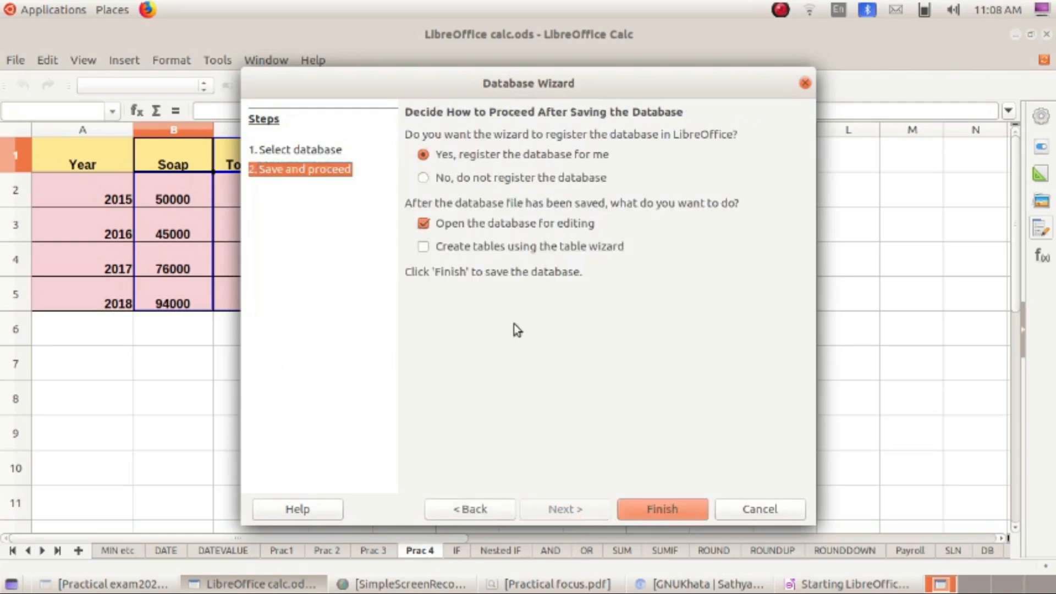
{"action": "left_click", "coordinate": [672, 512]}
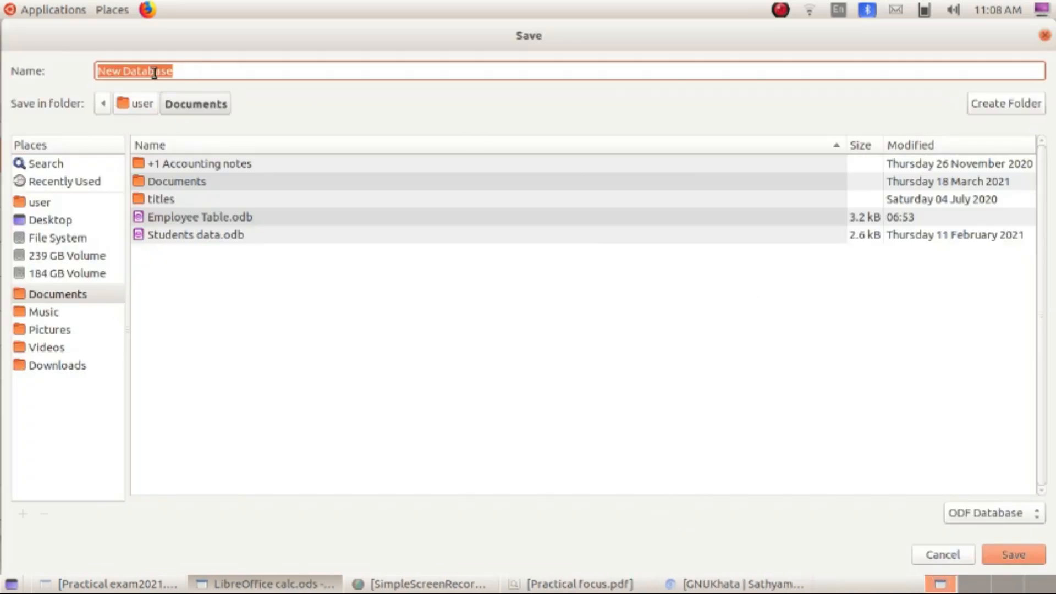
{"action": "type", "text": "Em"}
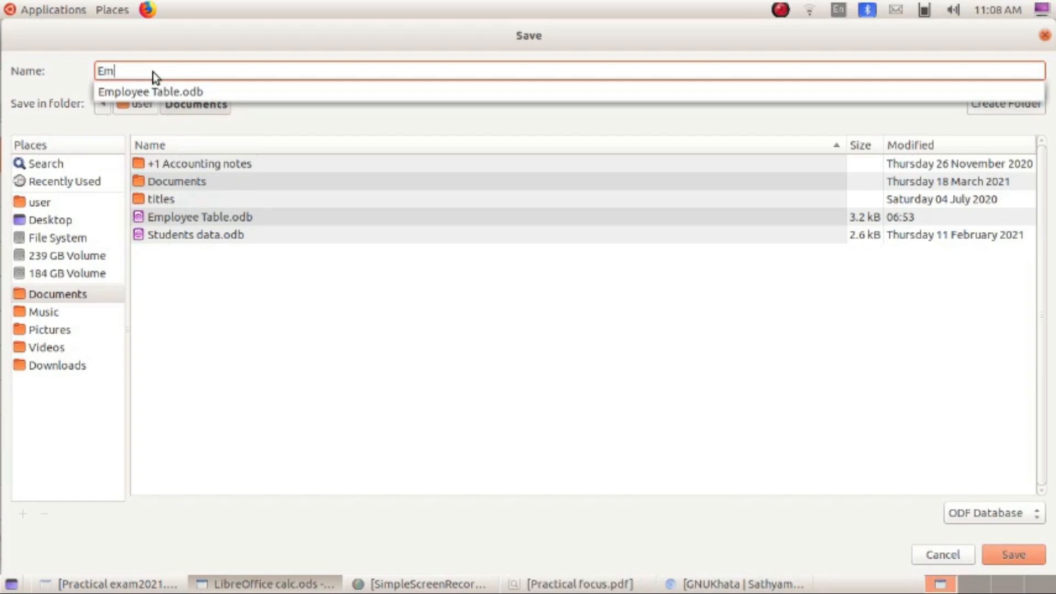
{"action": "type", "text": "p T"}
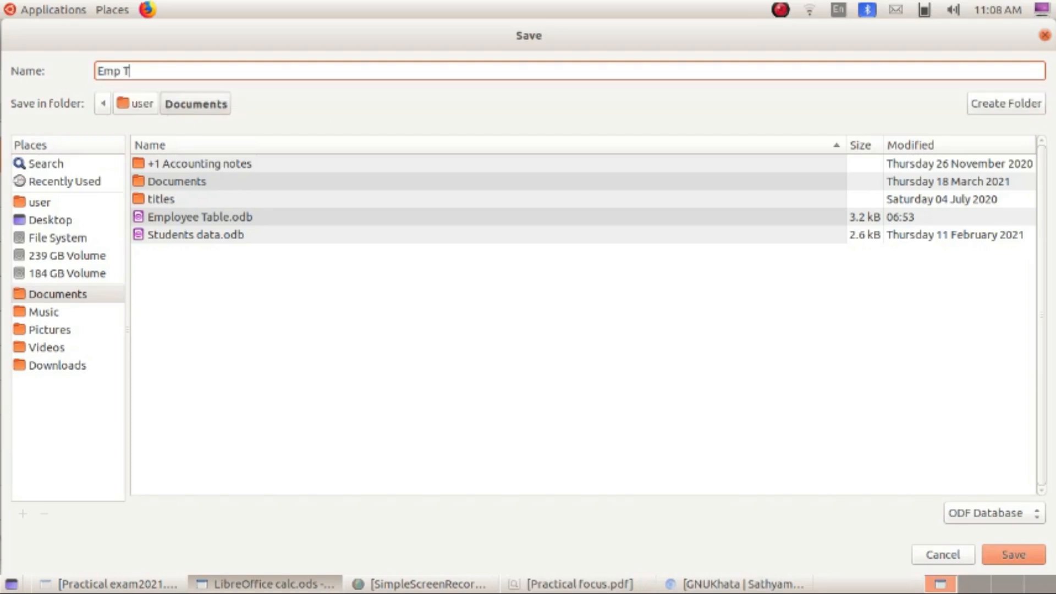
{"action": "type", "text": "able"}
{"action": "left_click", "coordinate": [59, 224]}
{"action": "left_click", "coordinate": [67, 187]}
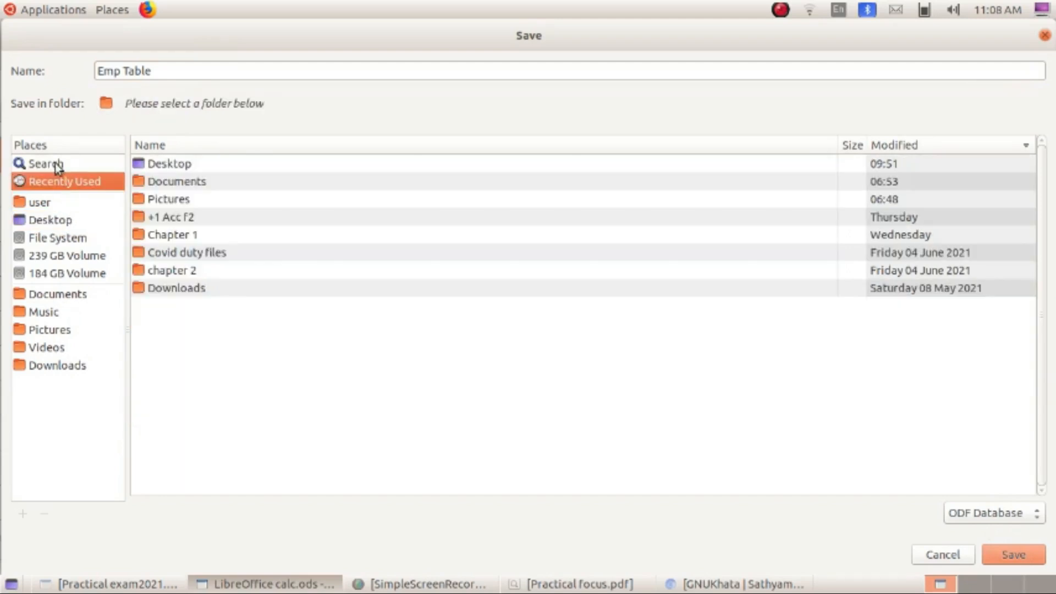
{"action": "left_click", "coordinate": [57, 167]}
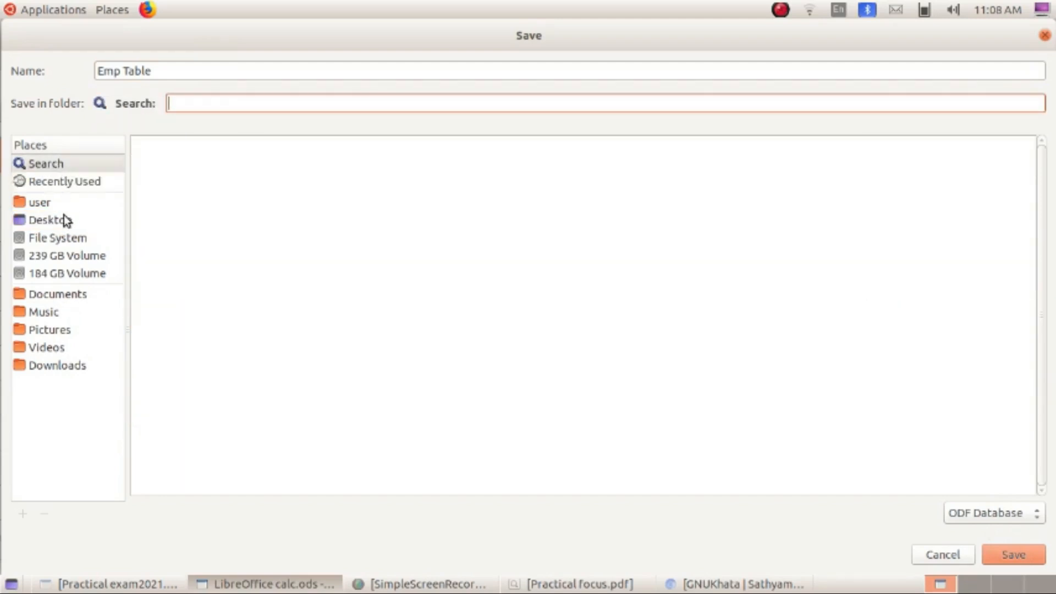
{"action": "left_click", "coordinate": [74, 297]}
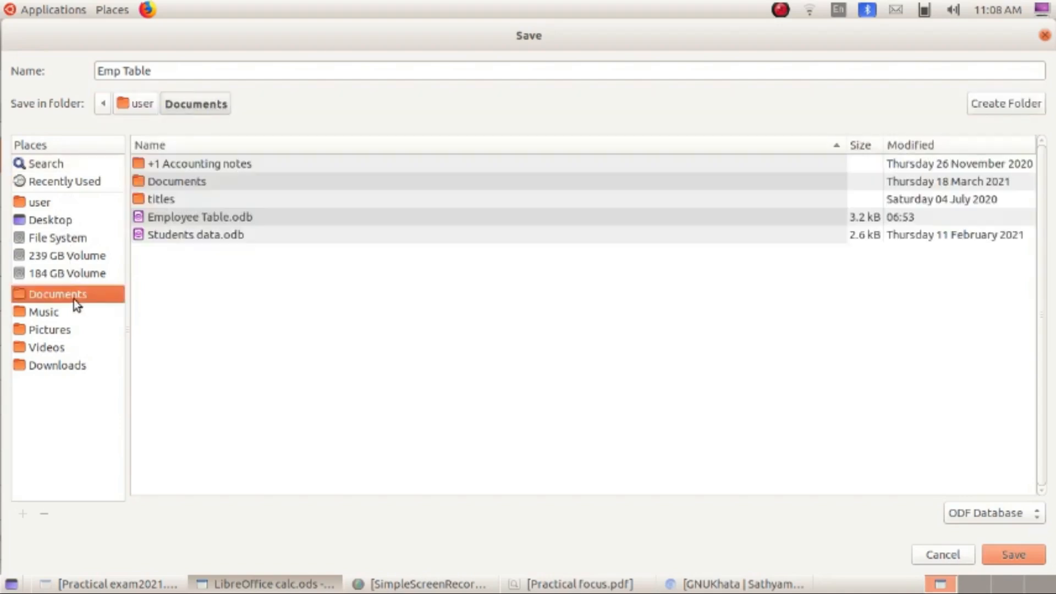
{"action": "left_click", "coordinate": [1038, 558]}
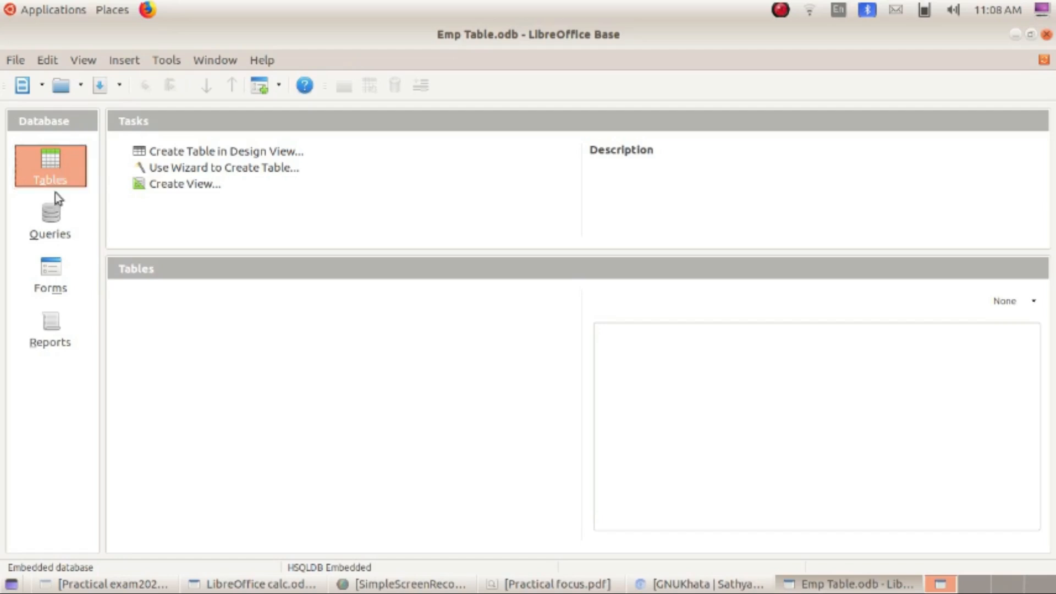
- Browse the Queries, Forms and Reports sections, then start a new table in Design View
{"action": "left_click", "coordinate": [49, 215]}
{"action": "left_click", "coordinate": [51, 275]}
{"action": "left_click", "coordinate": [57, 331]}
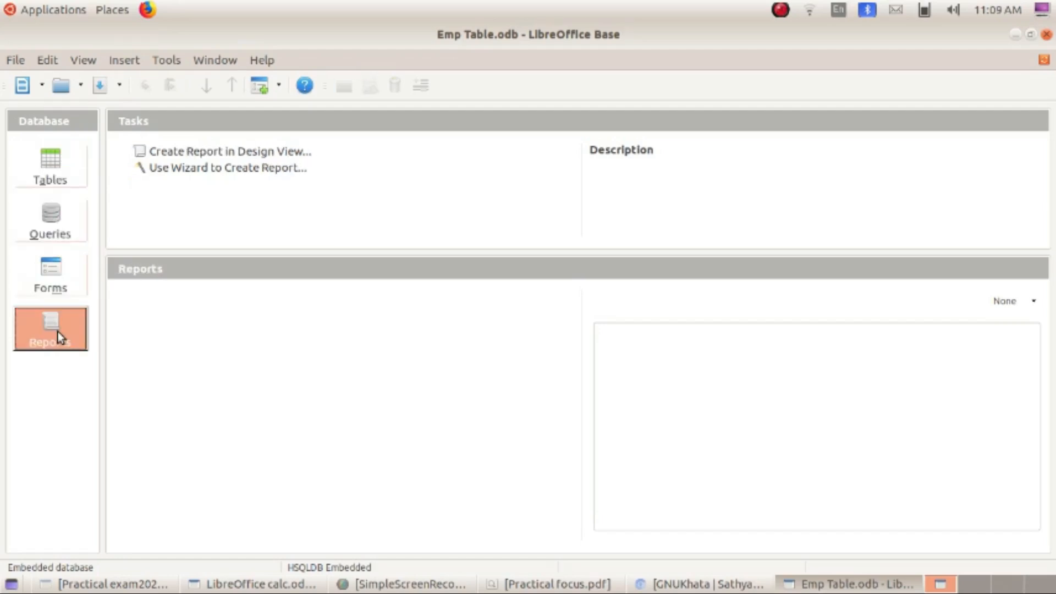
{"action": "left_click", "coordinate": [51, 174]}
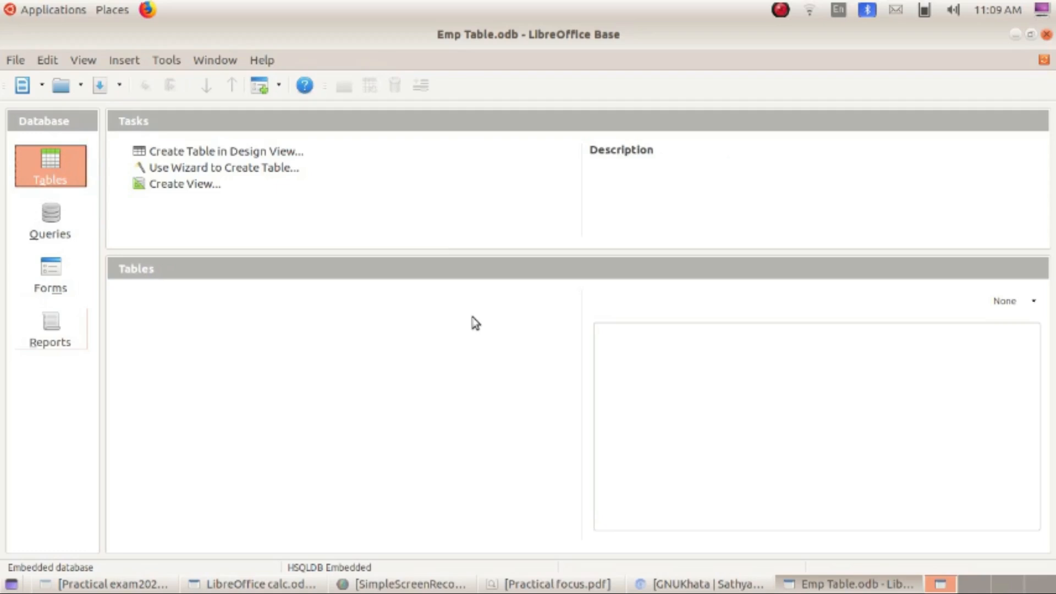
{"action": "left_click", "coordinate": [280, 154]}
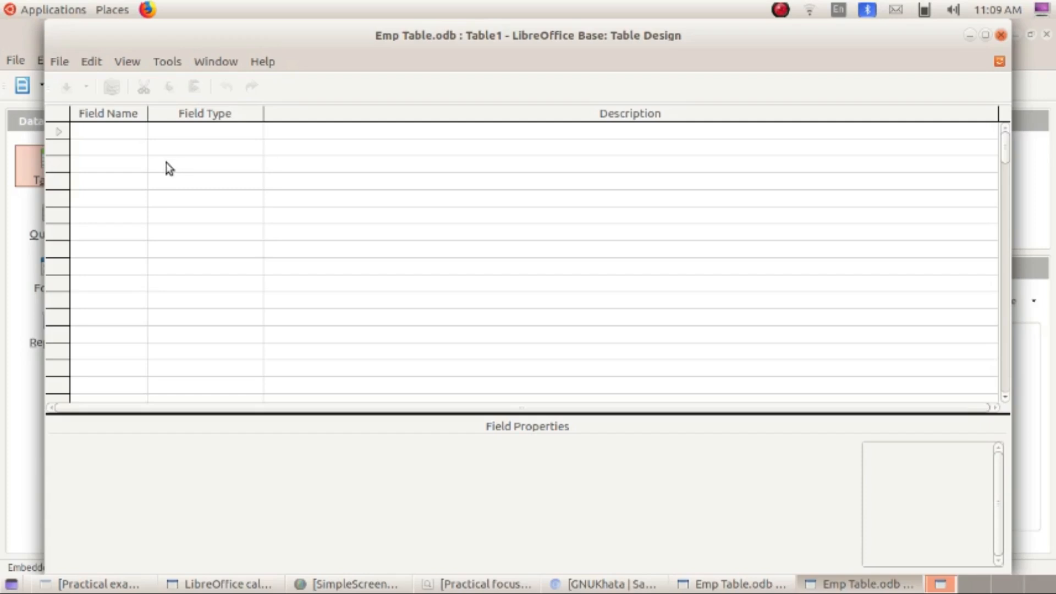
{"action": "left_click", "coordinate": [135, 134]}
- Add field Emp_Id as Text (fix) [CHAR] and field Emp_Name as default text
{"action": "type", "text": "Emp_Id"}
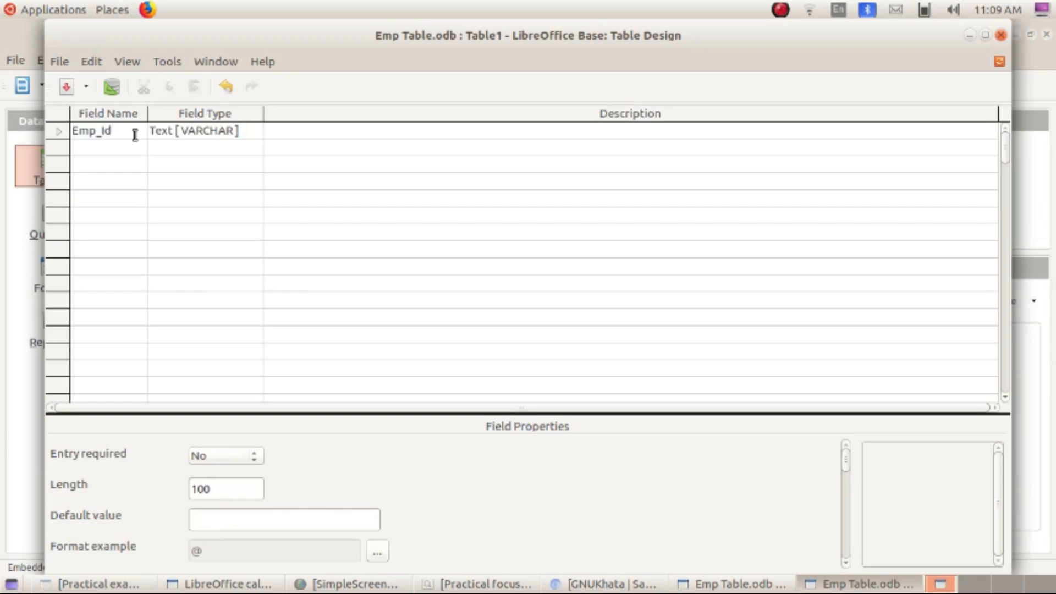
{"action": "left_click", "coordinate": [175, 134]}
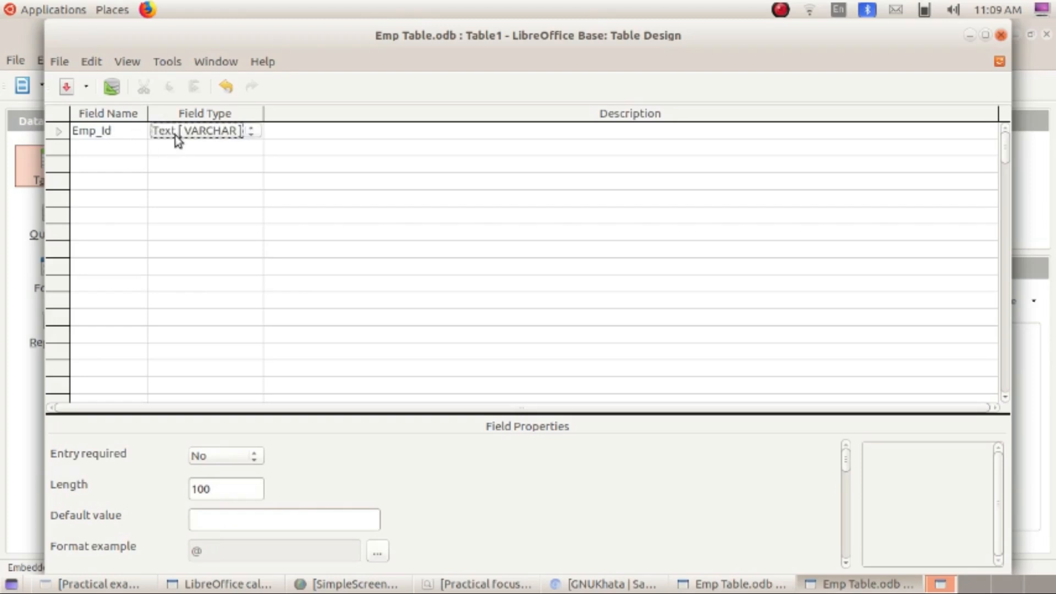
{"action": "left_click", "coordinate": [174, 137]}
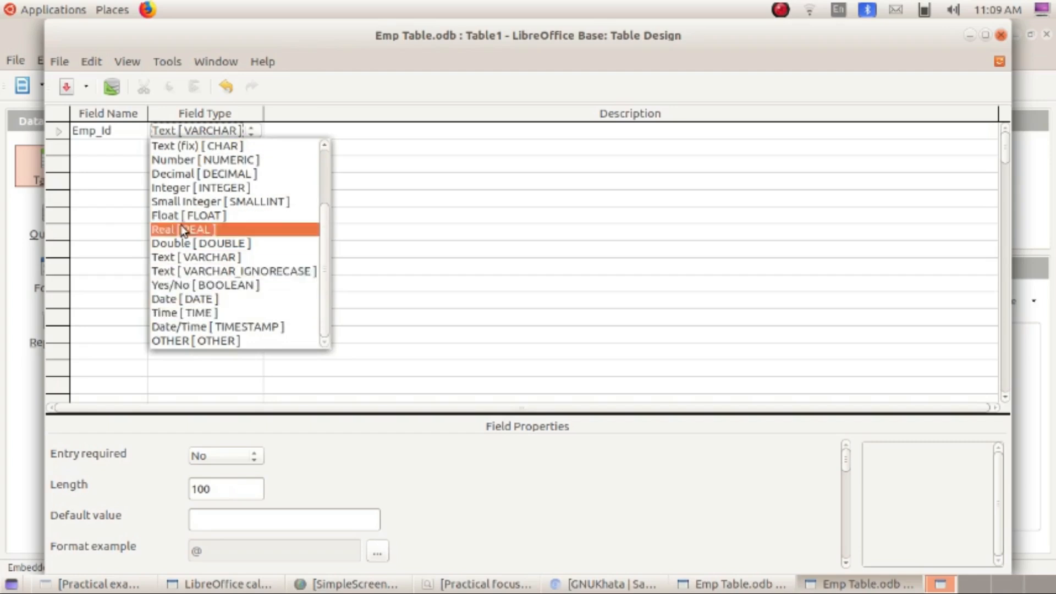
{"action": "left_click", "coordinate": [176, 145]}
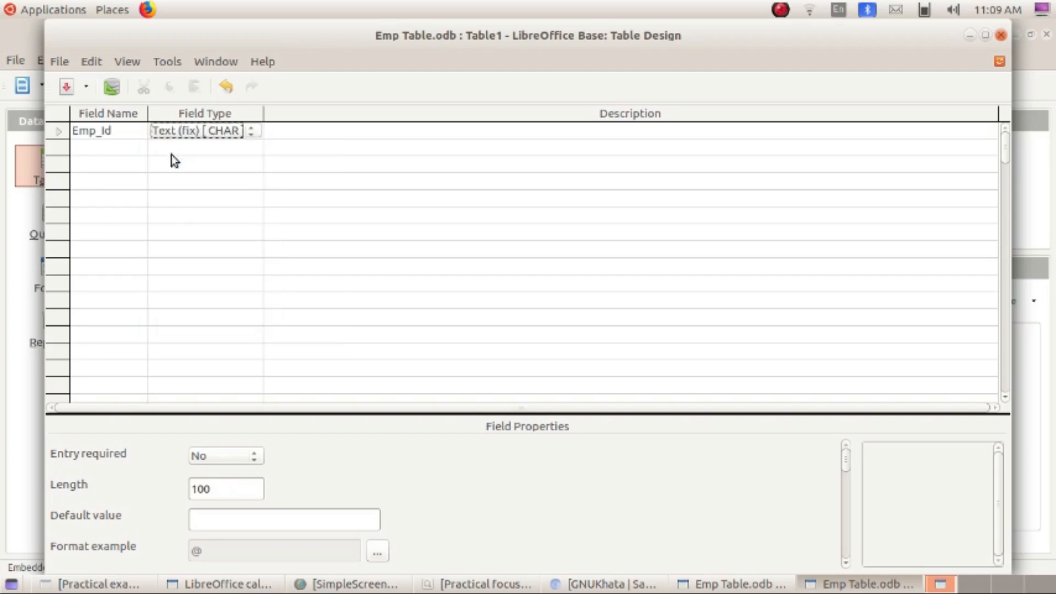
{"action": "left_click", "coordinate": [118, 154]}
{"action": "type", "text": "Em"}
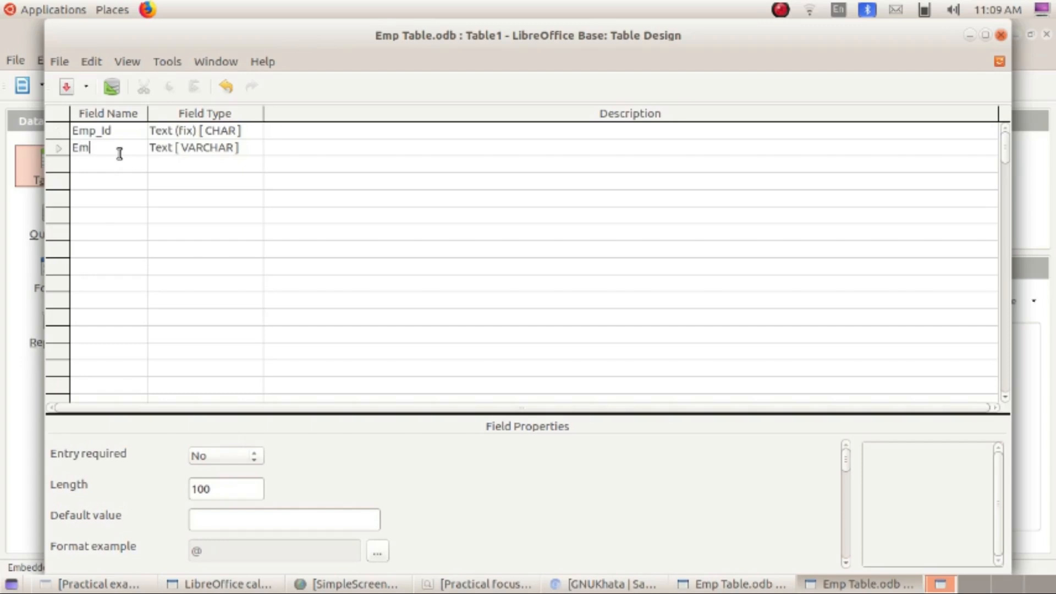
{"action": "type", "text": "p_Name"}
{"action": "key", "text": "Tab"}
{"action": "key", "text": "Tab"}
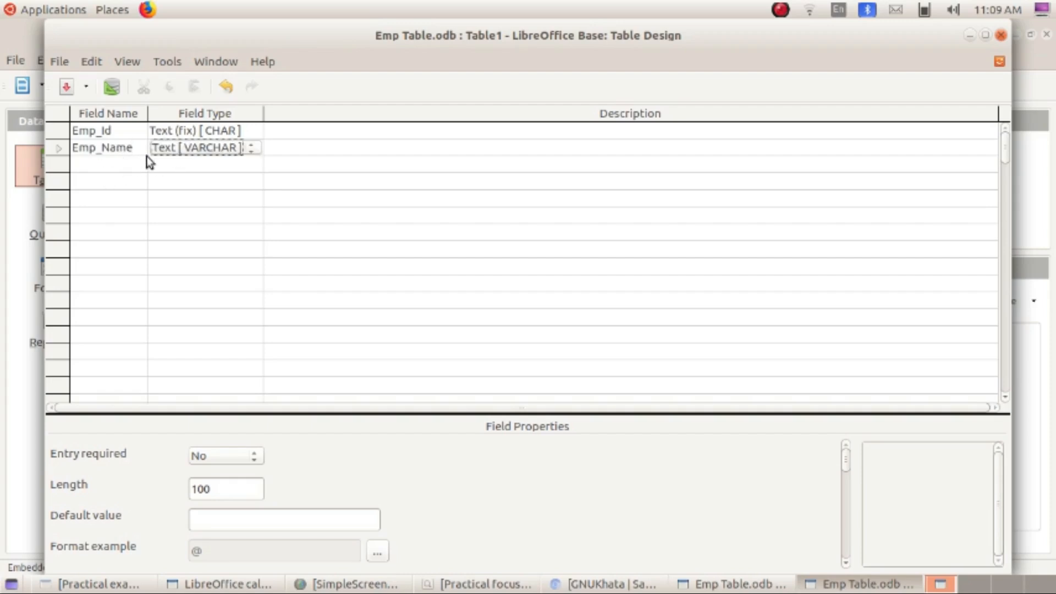
{"action": "key", "text": "Tab"}
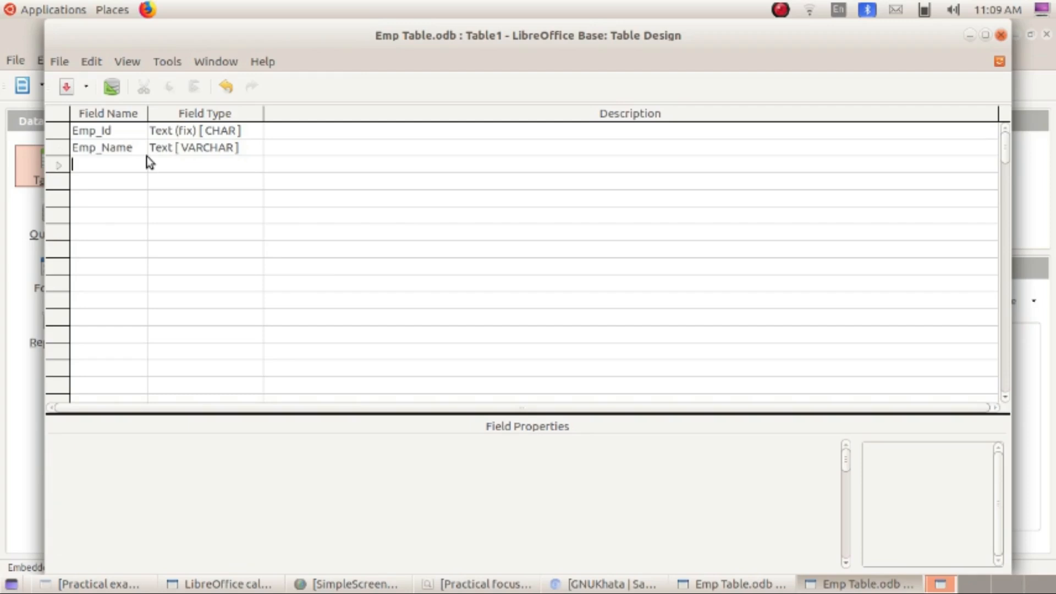
- Add field Emp_Sex with type Text (fix) [CHAR]
{"action": "type", "text": "Emp_Sex"}
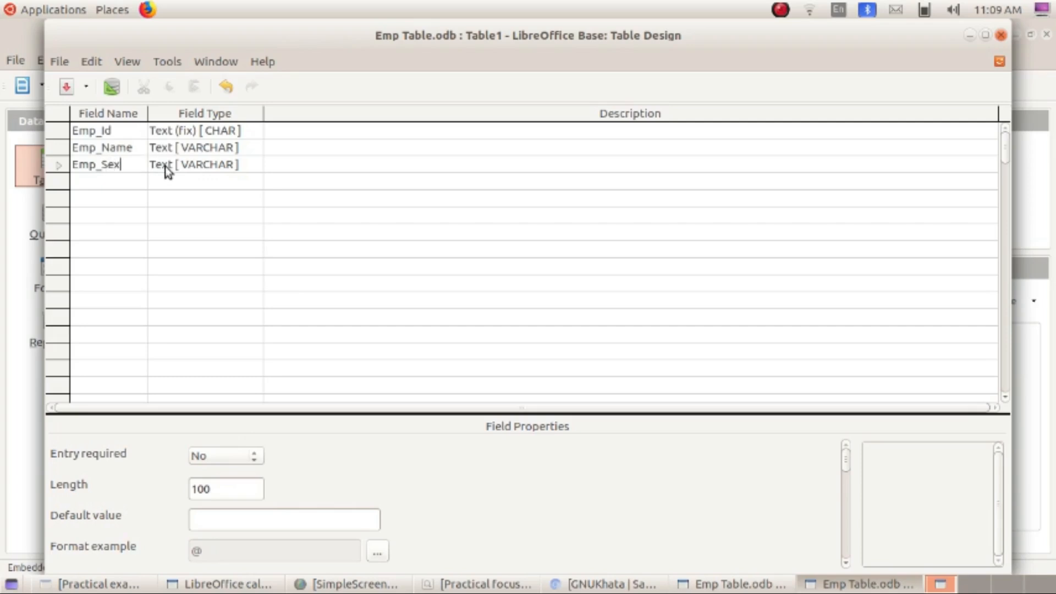
{"action": "left_click", "coordinate": [165, 166]}
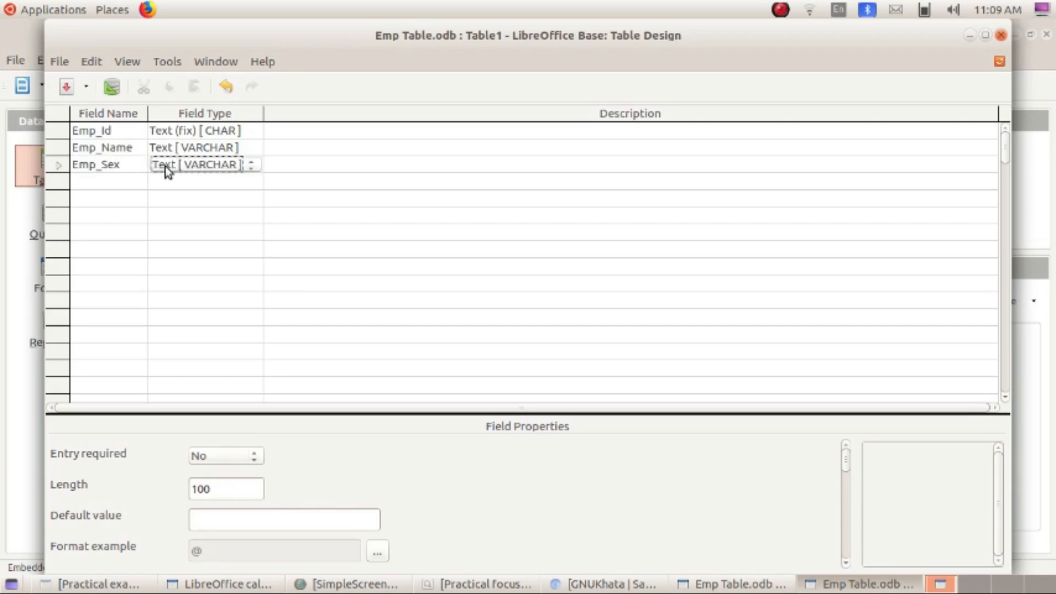
{"action": "left_click", "coordinate": [164, 166]}
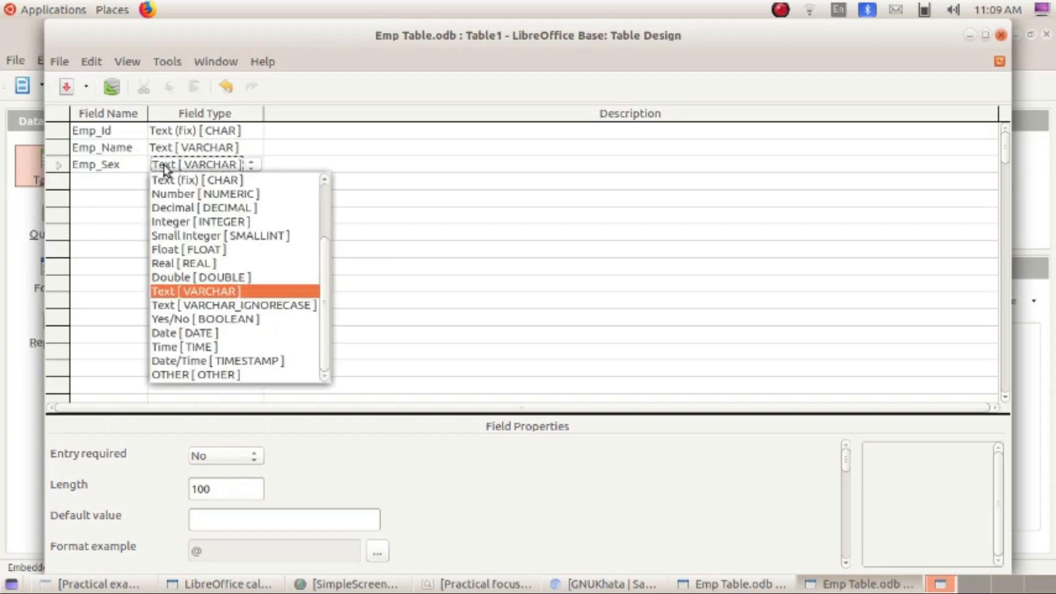
{"action": "left_click", "coordinate": [171, 179]}
- Add field Emp_Basic Pay with type Number [NUMERIC], widening the Field Name column
{"action": "left_click", "coordinate": [105, 180]}
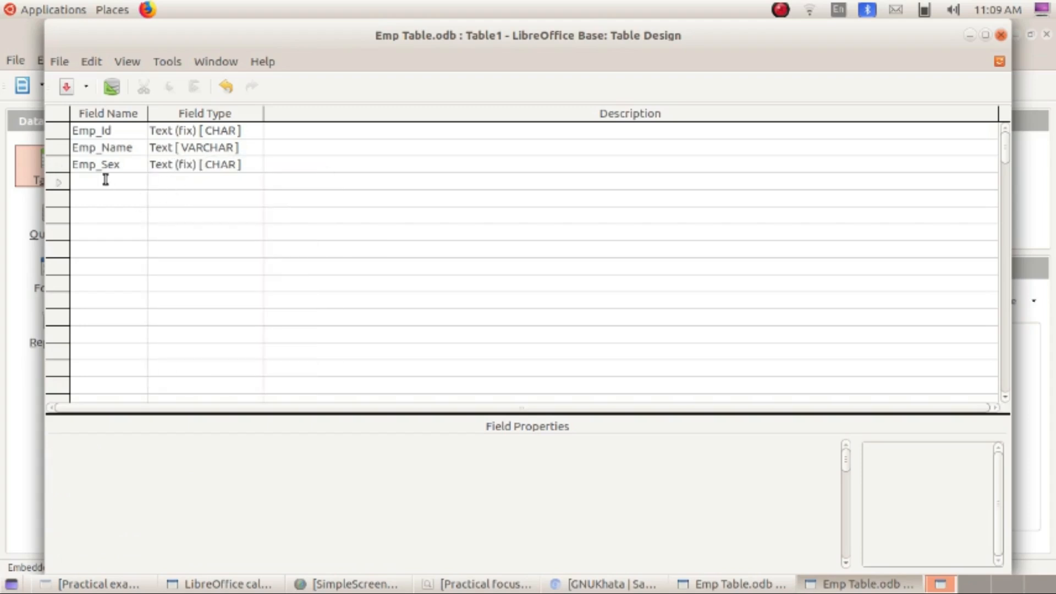
{"action": "type", "text": "Emp_Basic"}
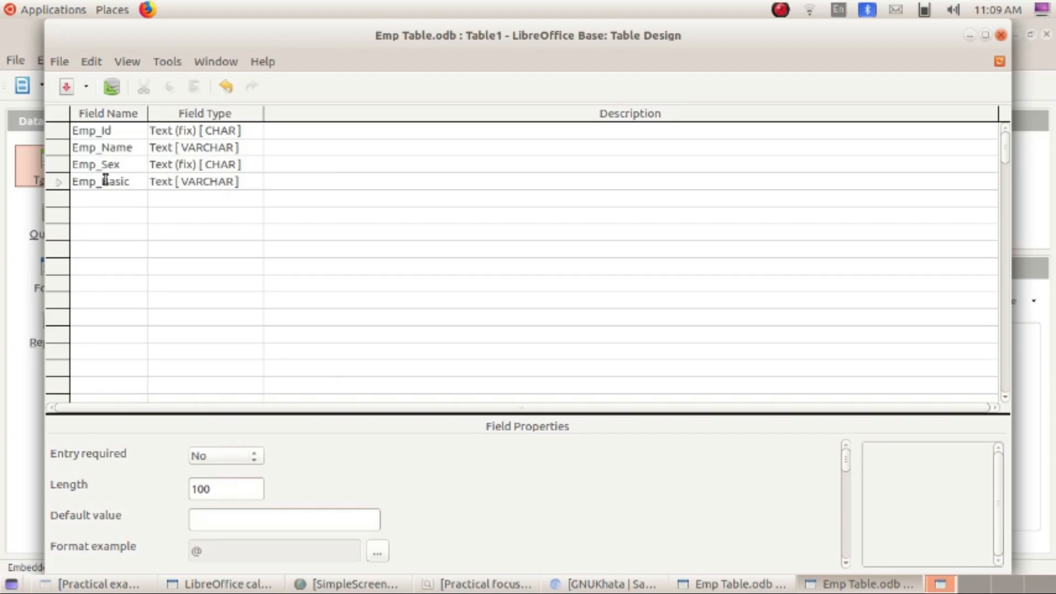
{"action": "type", "text": " Pay"}
{"action": "left_click_drag", "start_coordinate": [147, 113], "coordinate": [163, 112]}
{"action": "left_click", "coordinate": [294, 246]}
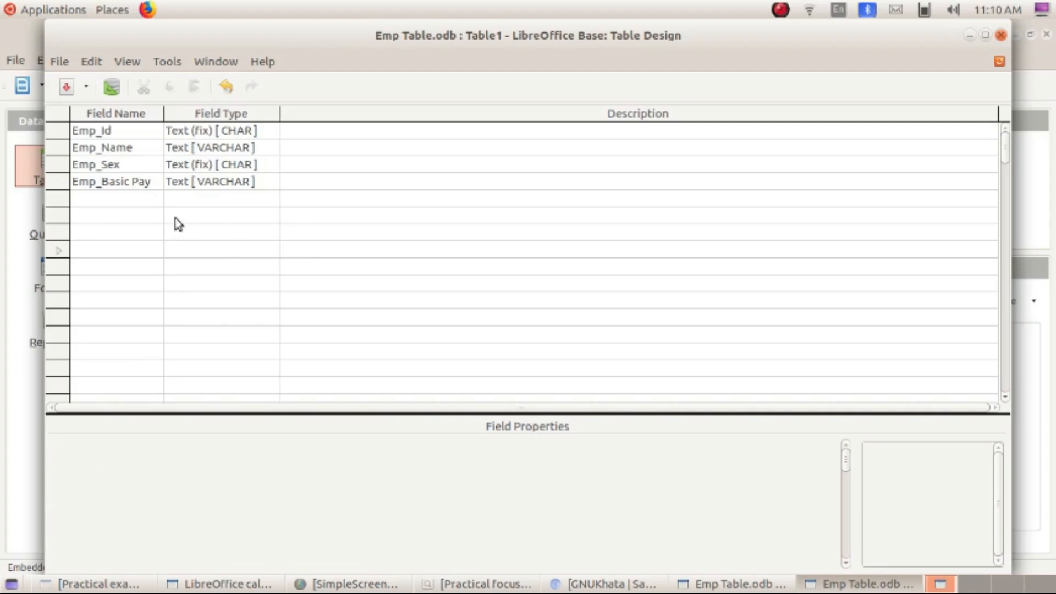
{"action": "left_click", "coordinate": [194, 184]}
{"action": "left_click", "coordinate": [194, 184]}
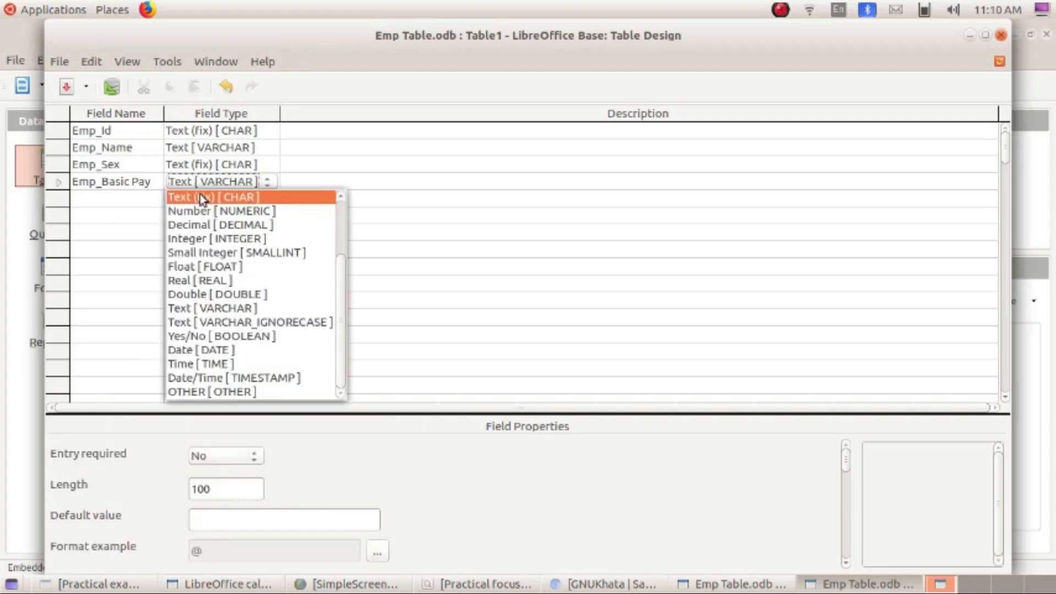
{"action": "left_click", "coordinate": [203, 211]}
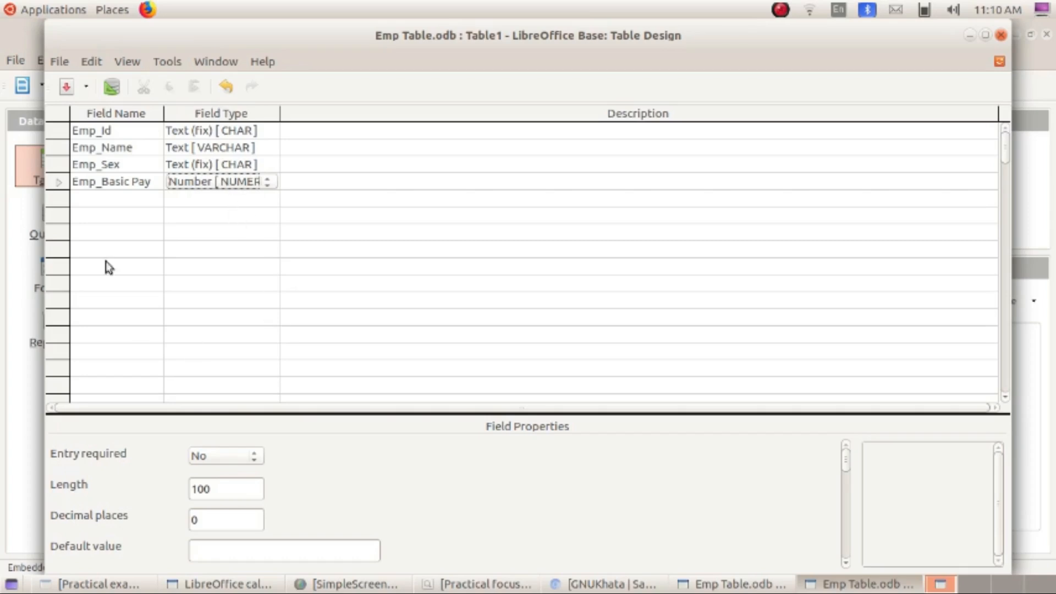
{"action": "left_click", "coordinate": [336, 164]}
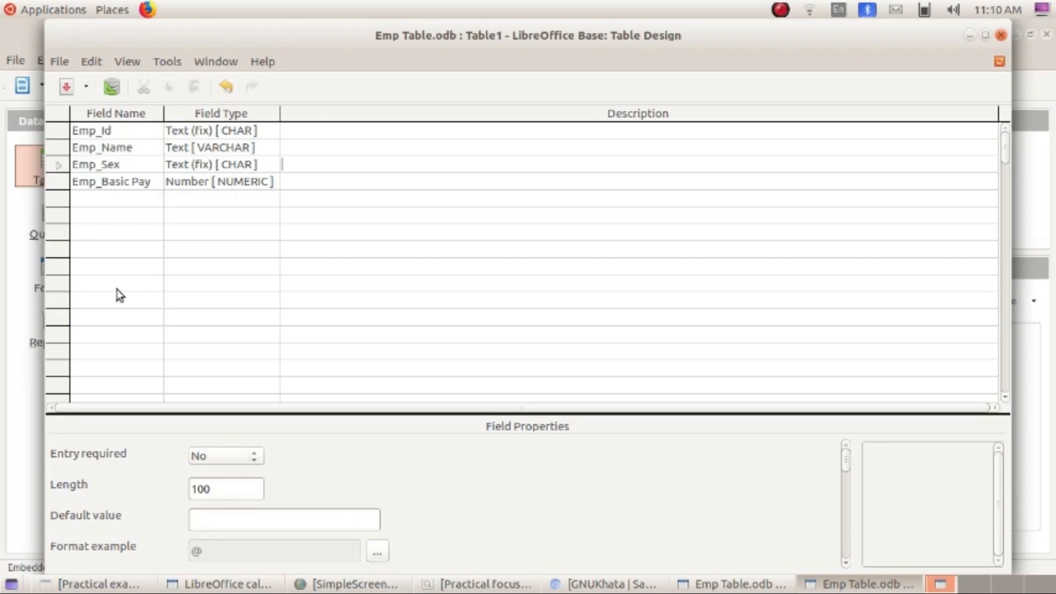
- Set Emp_Id as the primary key from its row menu, then close the design window
{"action": "right_click", "coordinate": [59, 132]}
{"action": "key", "text": "Escape"}
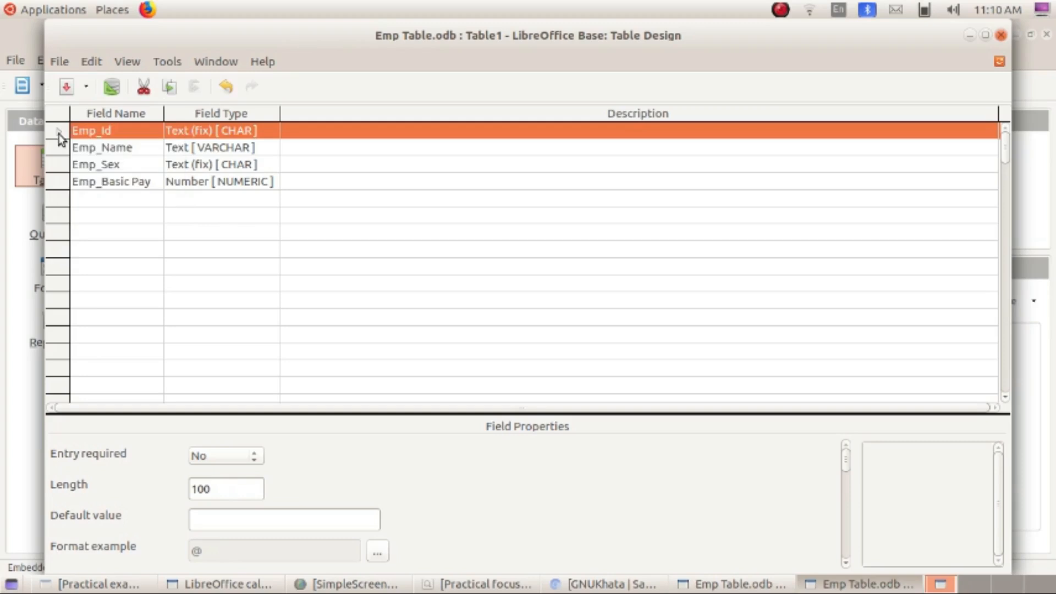
{"action": "right_click", "coordinate": [59, 137]}
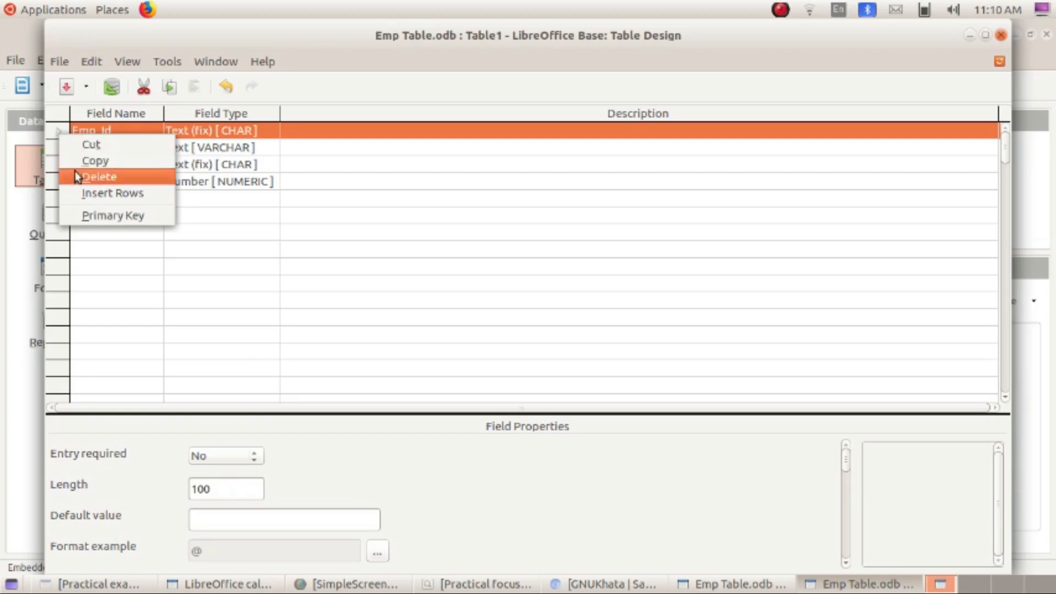
{"action": "key", "text": "Escape"}
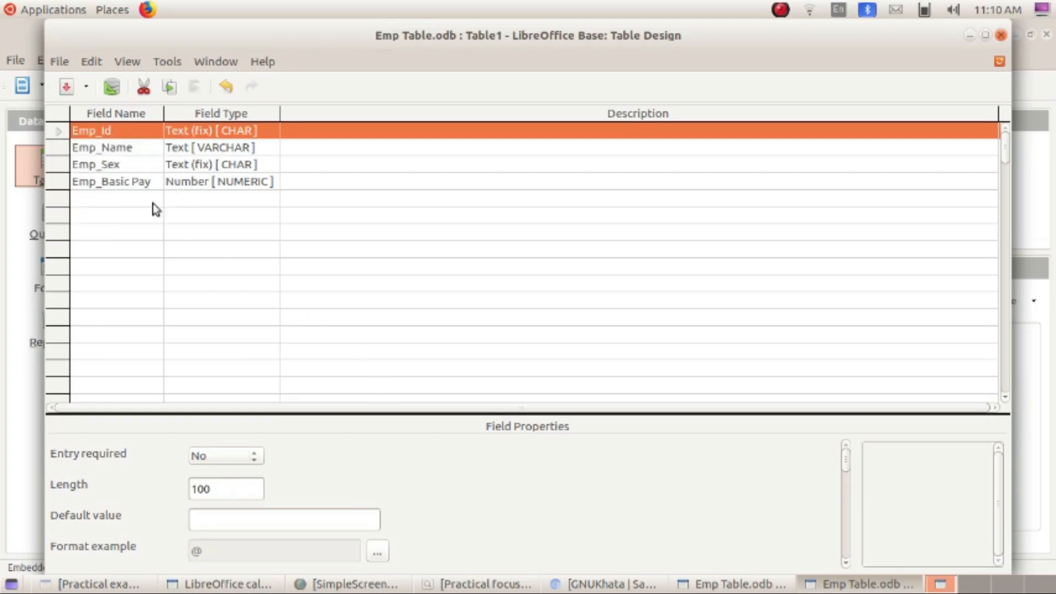
{"action": "right_click", "coordinate": [62, 131]}
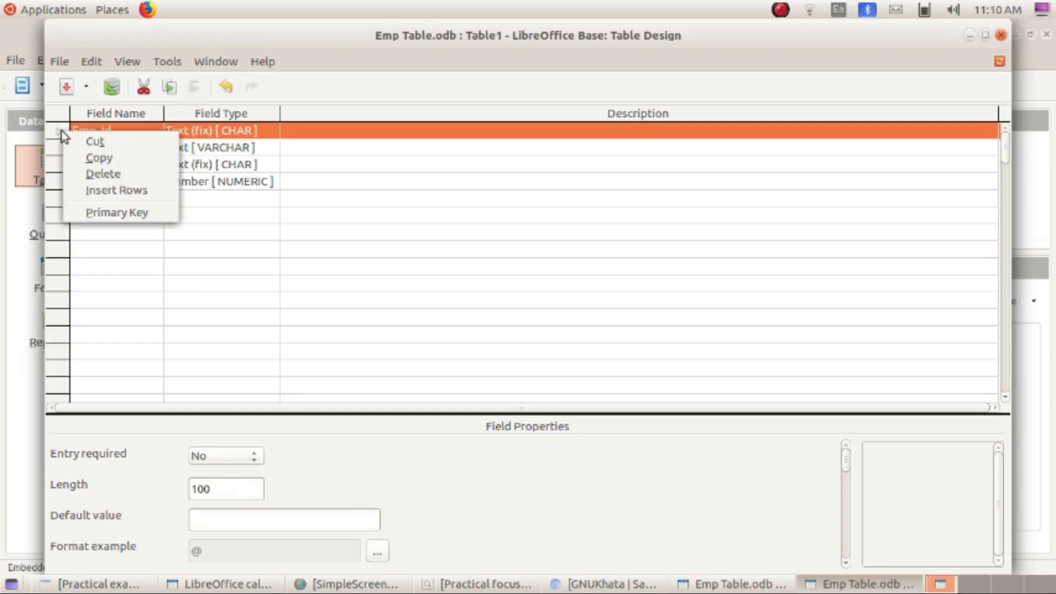
{"action": "left_click", "coordinate": [120, 212]}
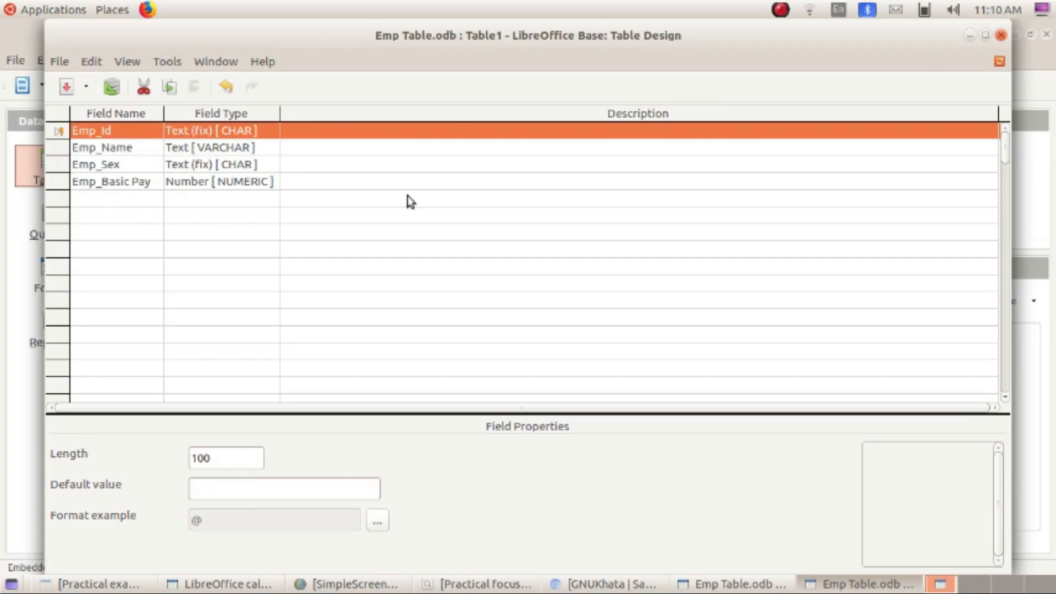
{"action": "left_click", "coordinate": [1001, 35]}
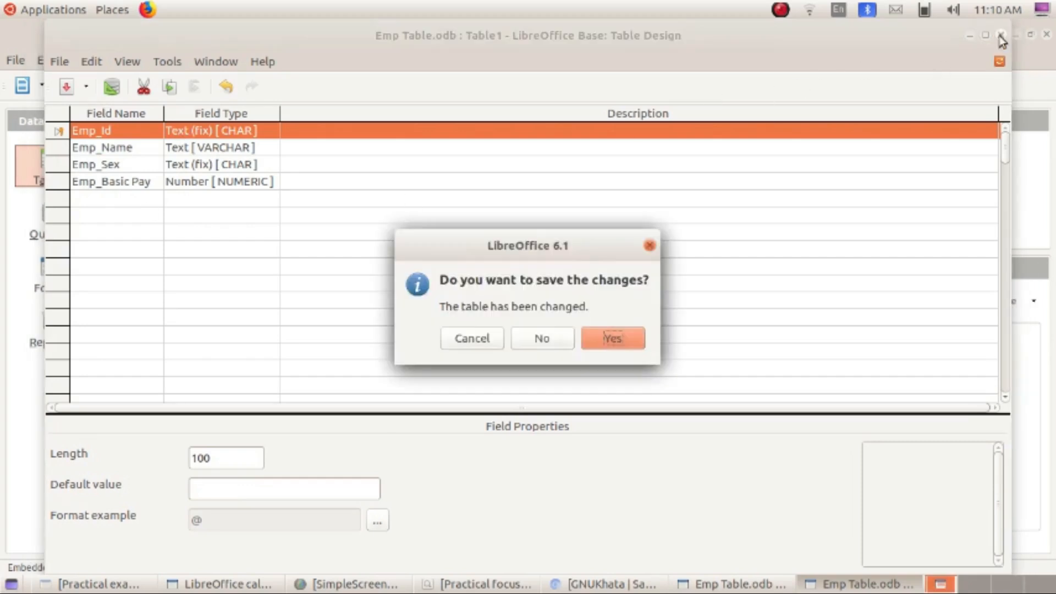
- Save the table design under the name EmpTable and close the design window
{"action": "left_click", "coordinate": [629, 343]}
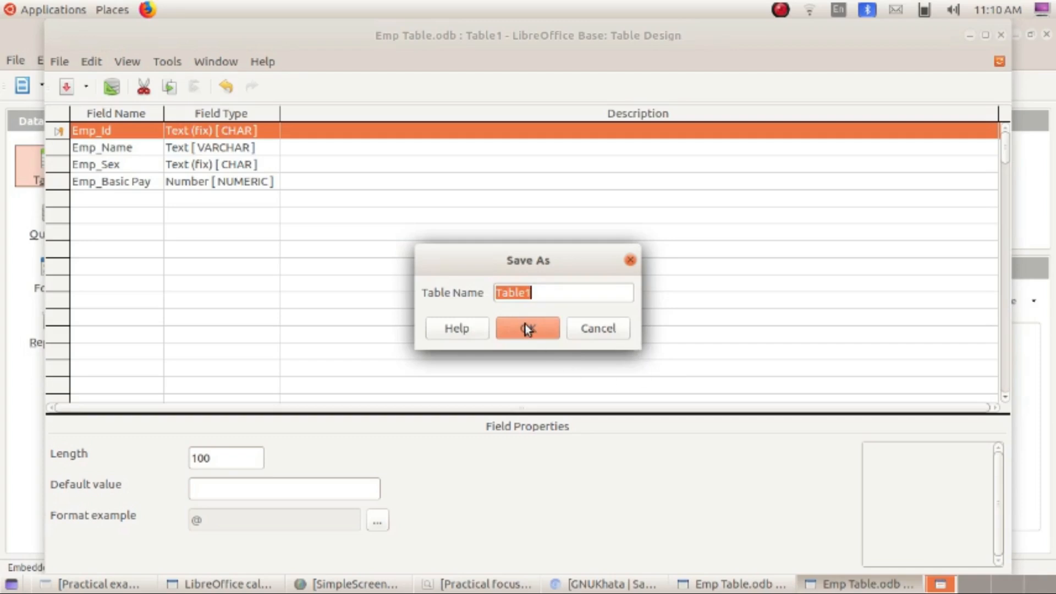
{"action": "type", "text": "EmpTabl"}
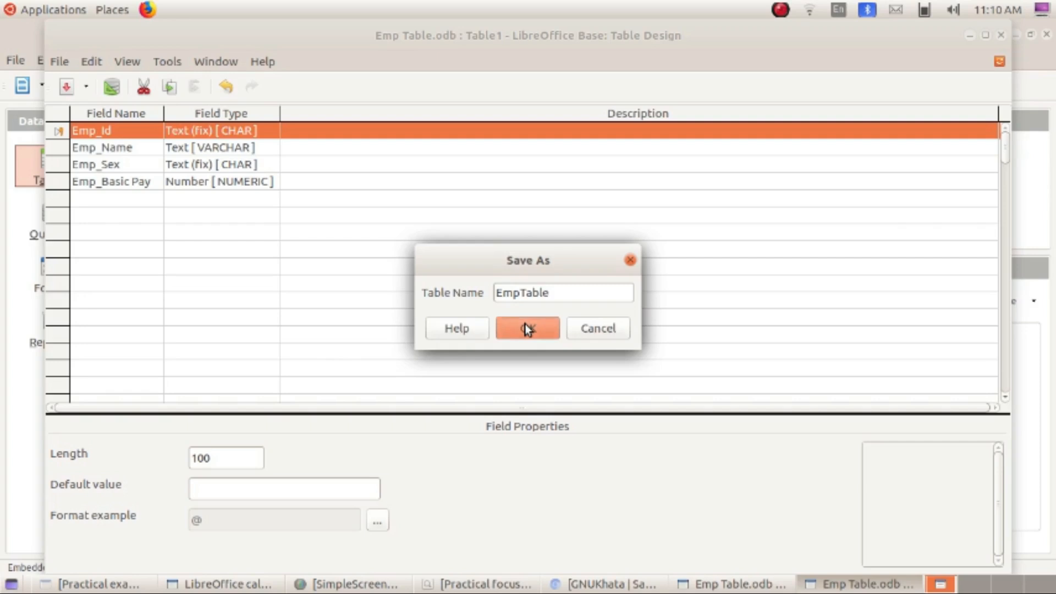
{"action": "left_click", "coordinate": [527, 328]}
{"action": "left_click", "coordinate": [1001, 35]}
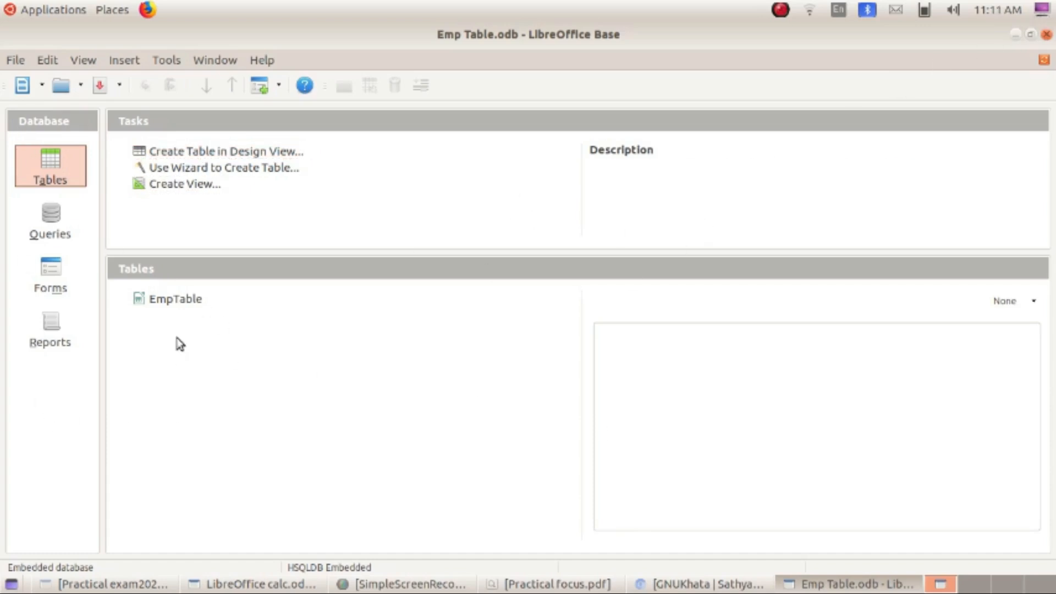
- Open EmpTable and enter the first record: ID 101, an employee name, male, pay 60000
{"action": "double_click", "coordinate": [172, 303]}
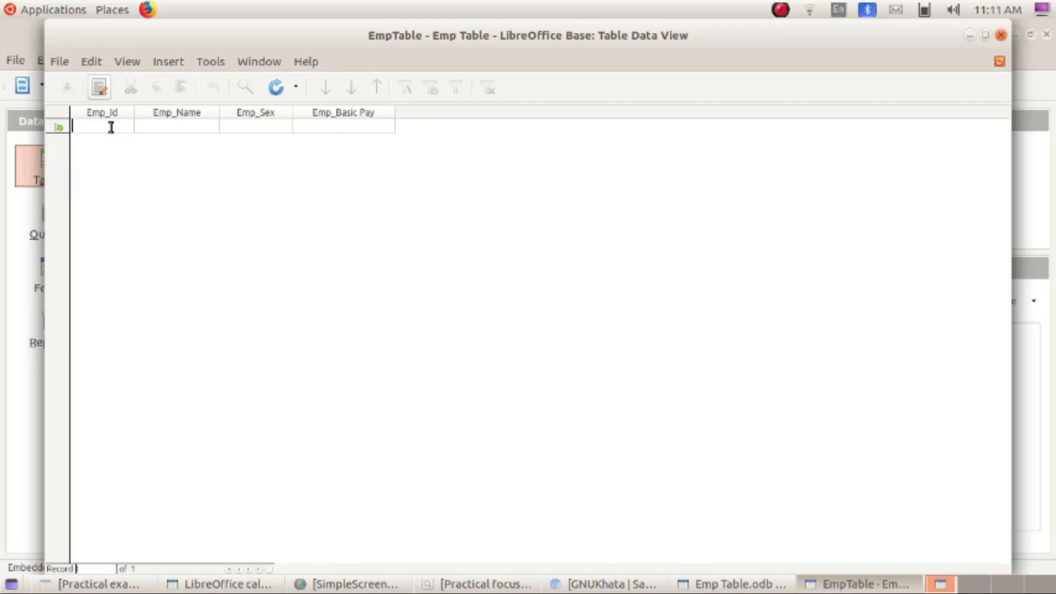
{"action": "type", "text": "Sa"}
{"action": "key", "text": "BackSpace"}
{"action": "key", "text": "BackSpace"}
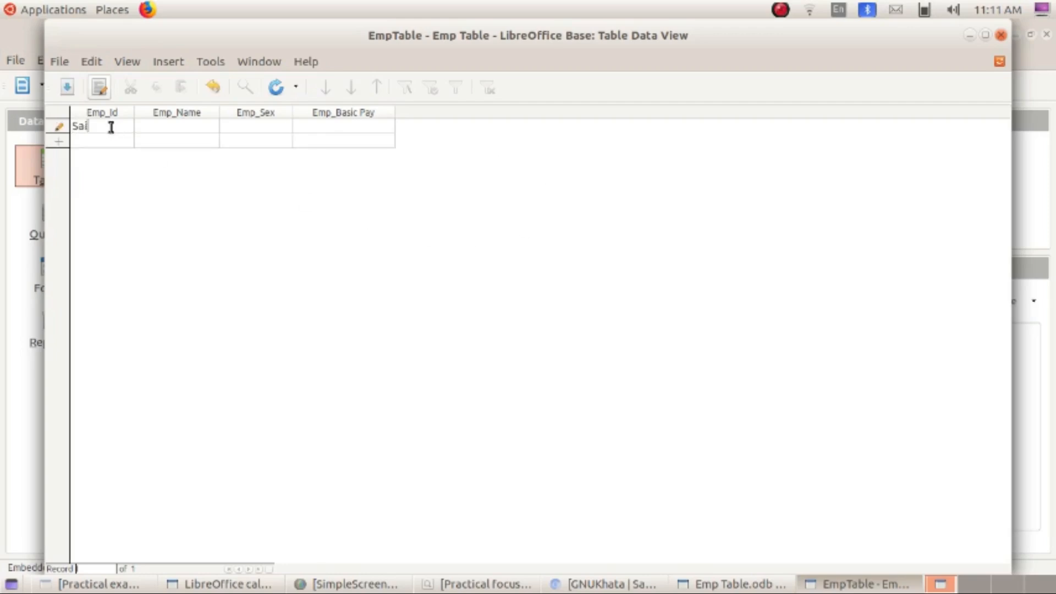
{"action": "type", "text": "101"}
{"action": "key", "text": "Tab"}
{"action": "type", "text": "Said"}
{"action": "key", "text": "Tab"}
{"action": "type", "text": "male"}
{"action": "key", "text": "Tab"}
{"action": "type", "text": "600"}
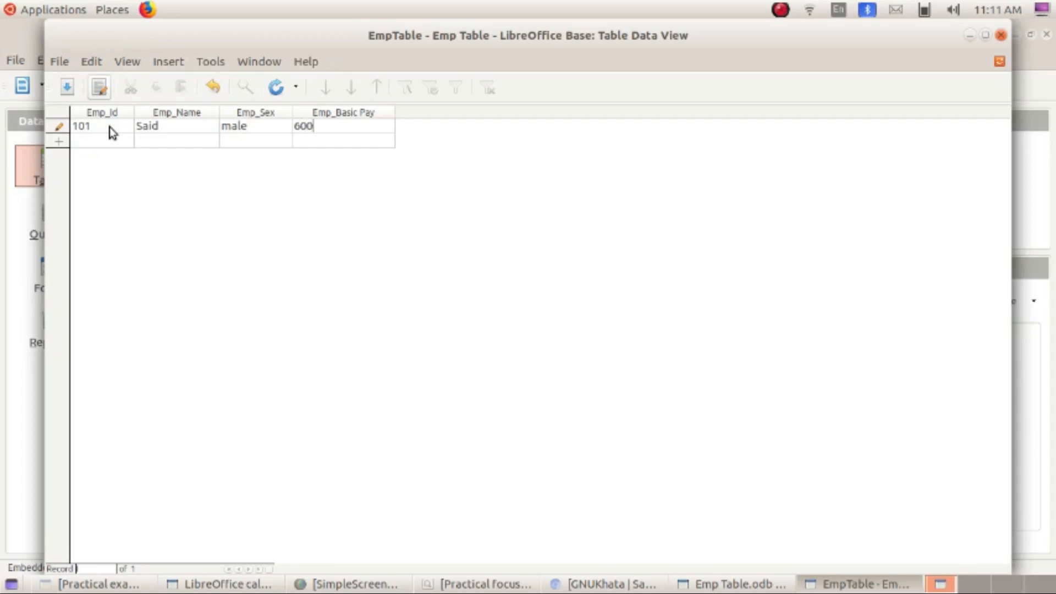
{"action": "type", "text": "00"}
{"action": "key", "text": "Tab"}
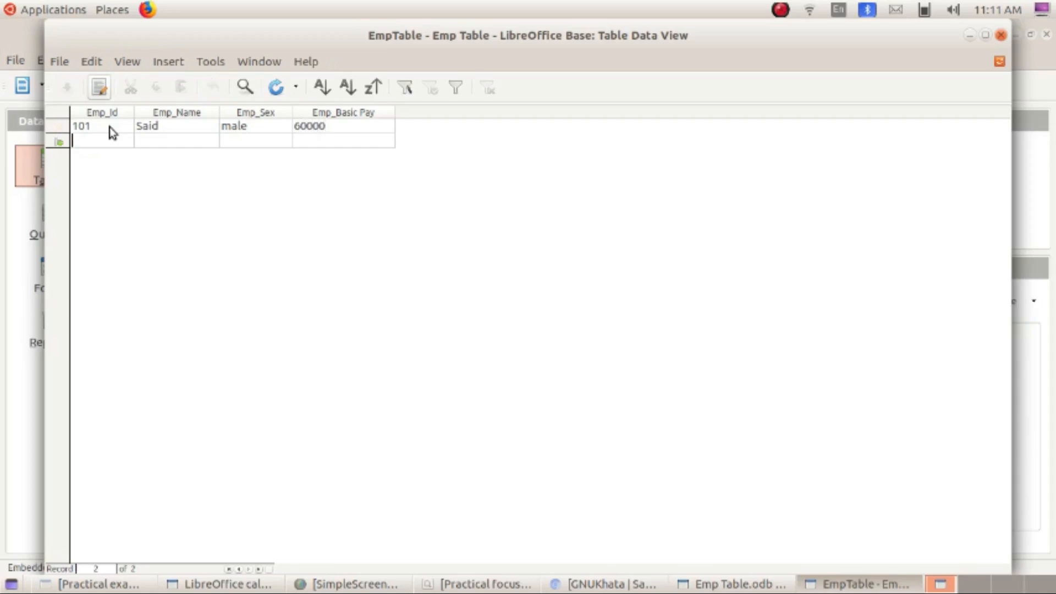
- Enter the second record with an employee name, sex Male and basic pay 58000
{"action": "key", "text": "BackSpace"}
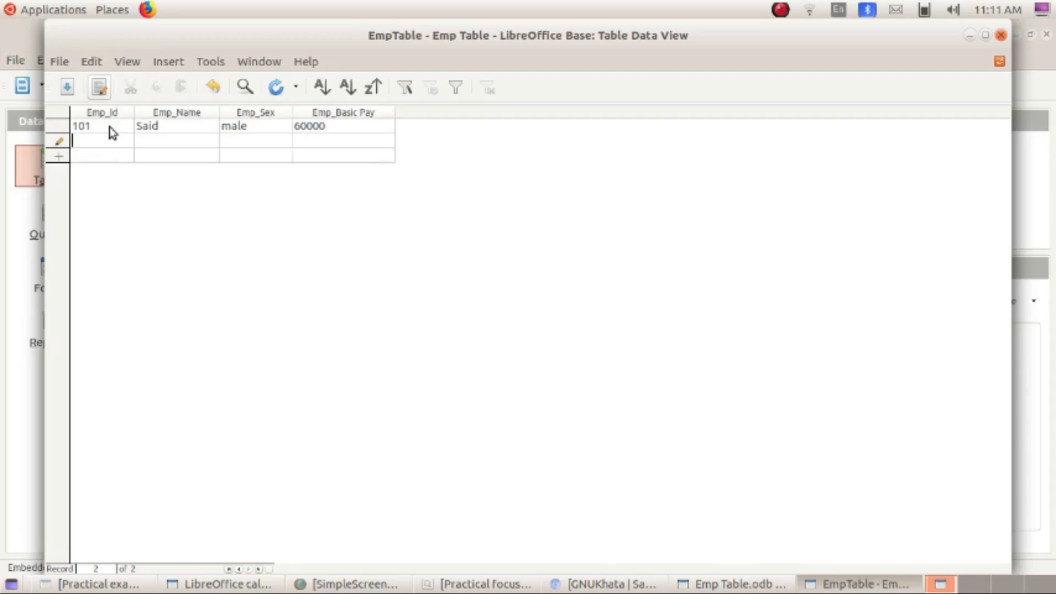
{"action": "type", "text": "1"}
{"action": "type", "text": "S"}
{"action": "type", "text": "hine"}
{"action": "key", "text": "Tab"}
{"action": "type", "text": "Male"}
{"action": "key", "text": "Tab"}
{"action": "type", "text": "58000"}
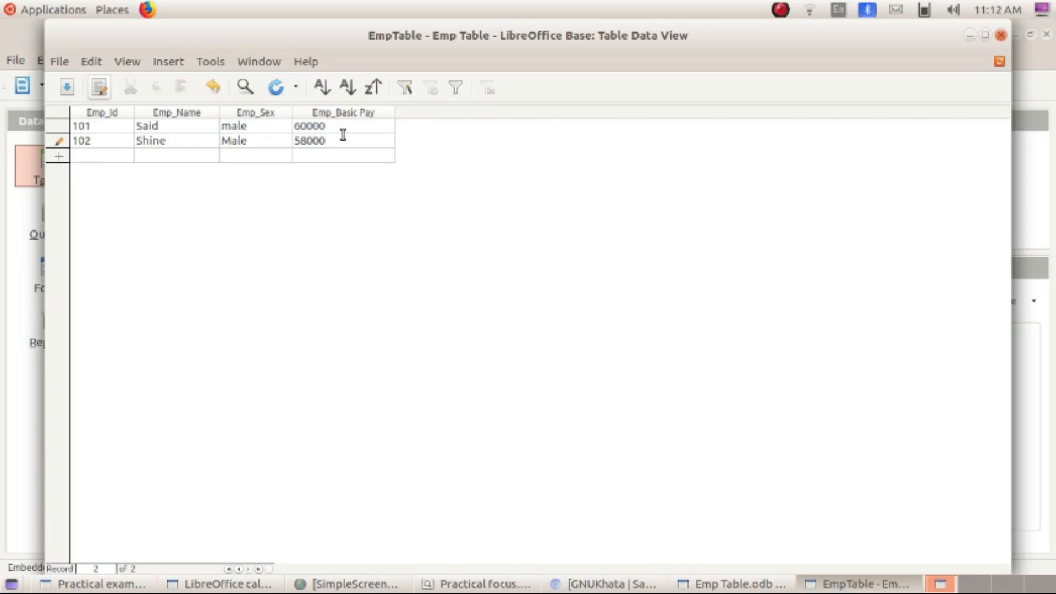
{"action": "key", "text": "Tab"}
- Enter the third record: ID 103, an employee name, Female, basic pay 4800
{"action": "type", "text": "10"}
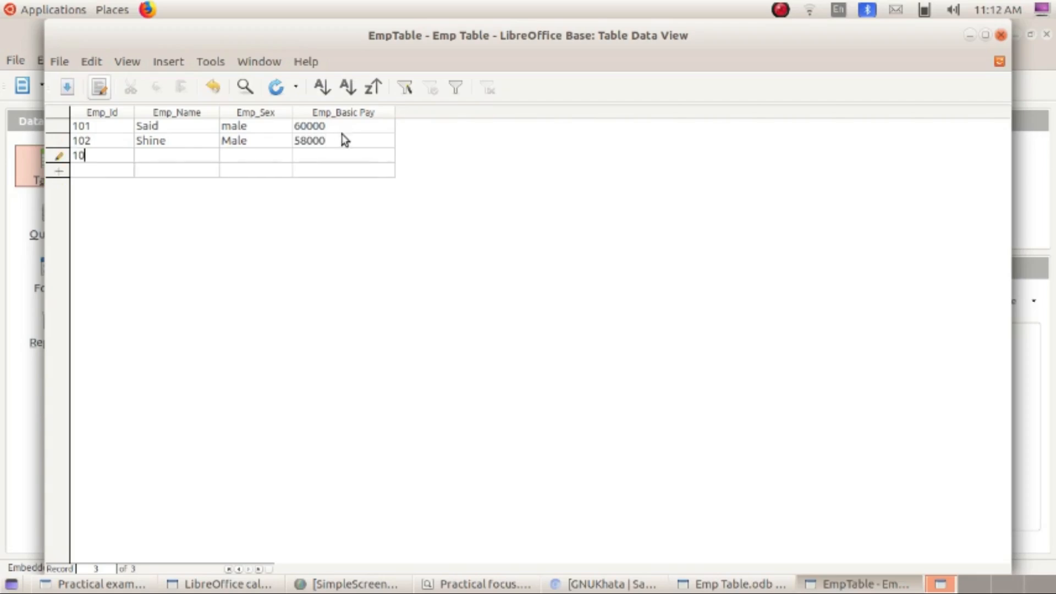
{"action": "type", "text": "3"}
{"action": "key", "text": "Tab"}
{"action": "type", "text": "shahina"}
{"action": "key", "text": "Tab"}
{"action": "type", "text": "Female"}
{"action": "key", "text": "Tab"}
{"action": "type", "text": "4"}
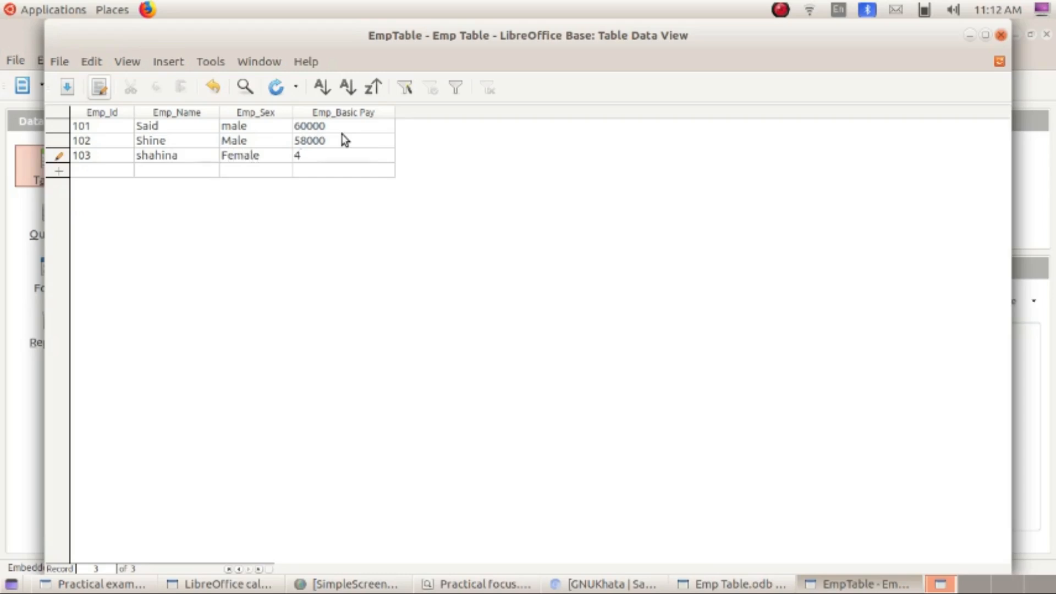
{"action": "type", "text": "8000"}
{"action": "key", "text": "Tab"}
- Type the fourth record: ID 103, an employee name, Male, basic pay 36000
{"action": "type", "text": "103"}
{"action": "key", "text": "Tab"}
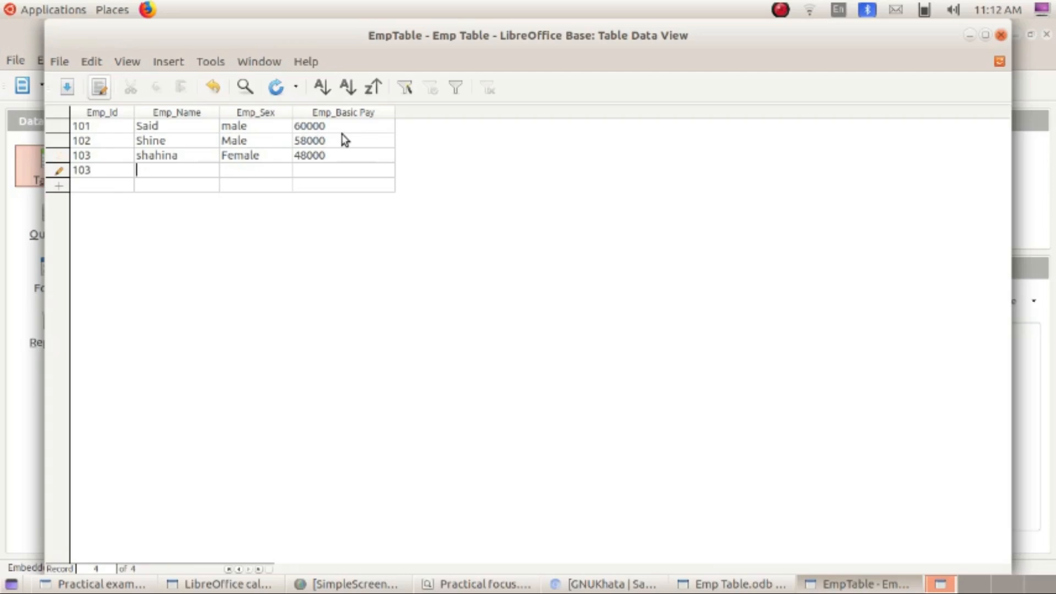
{"action": "type", "text": "Zain"}
{"action": "key", "text": "Tab"}
{"action": "type", "text": "Male"}
{"action": "key", "text": "Tab"}
{"action": "type", "text": "36000"}
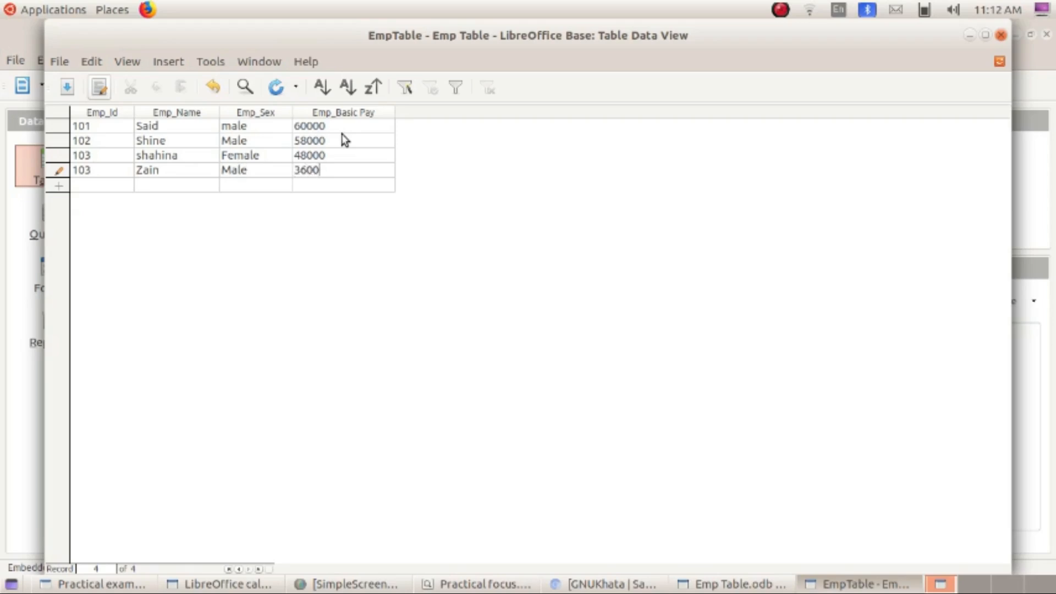